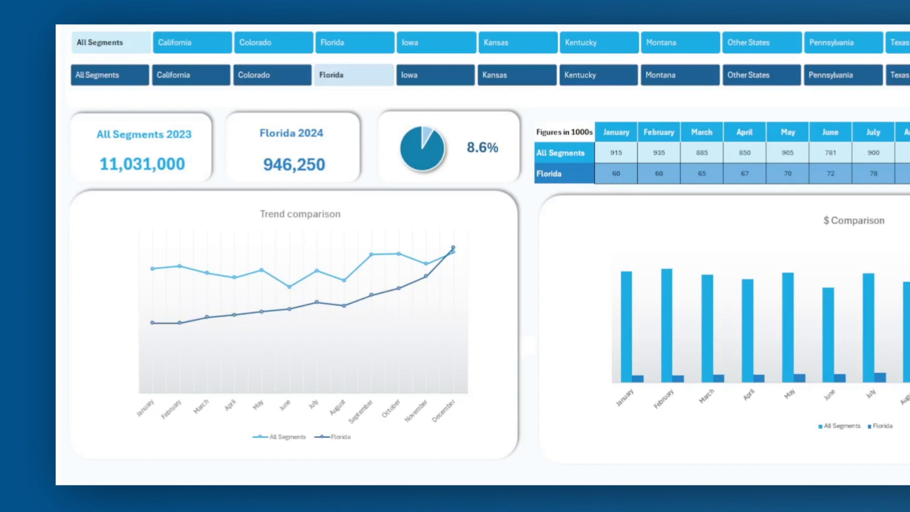
Preview the finished dashboard by switching the first series to 2024 and trying Pennsylvania and Florida as its segment.
left_click(907, 43)
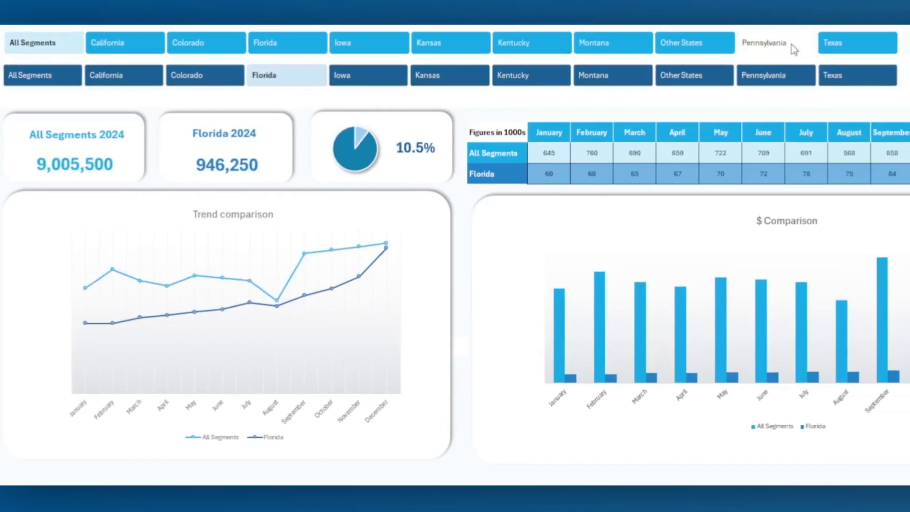
left_click(770, 43)
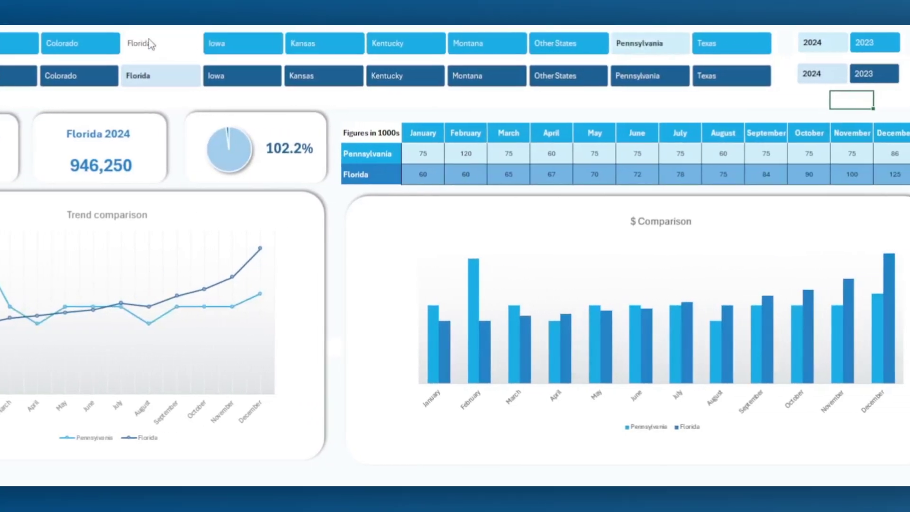
left_click(149, 42)
left_click(1, 43)
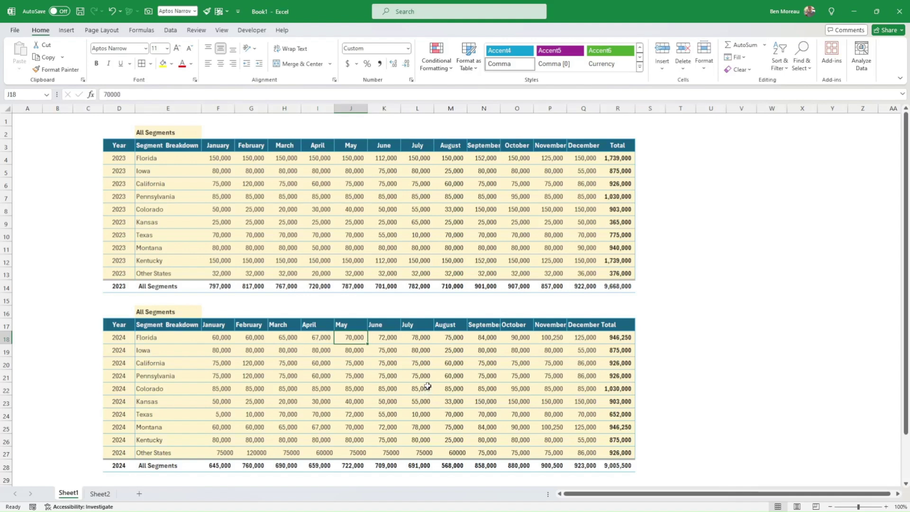
Examine the Year and Segment Breakdown columns of the 2023 and 2024 data tables.
left_click(423, 391)
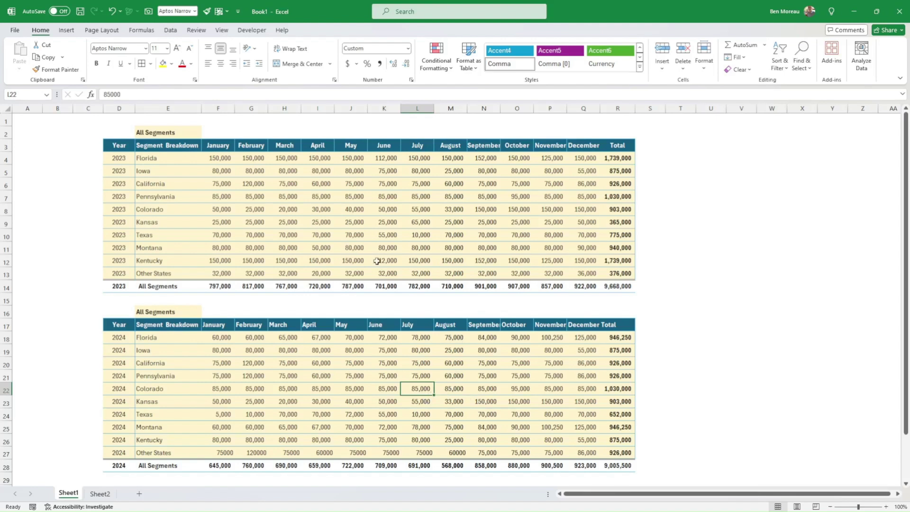
left_click(129, 135)
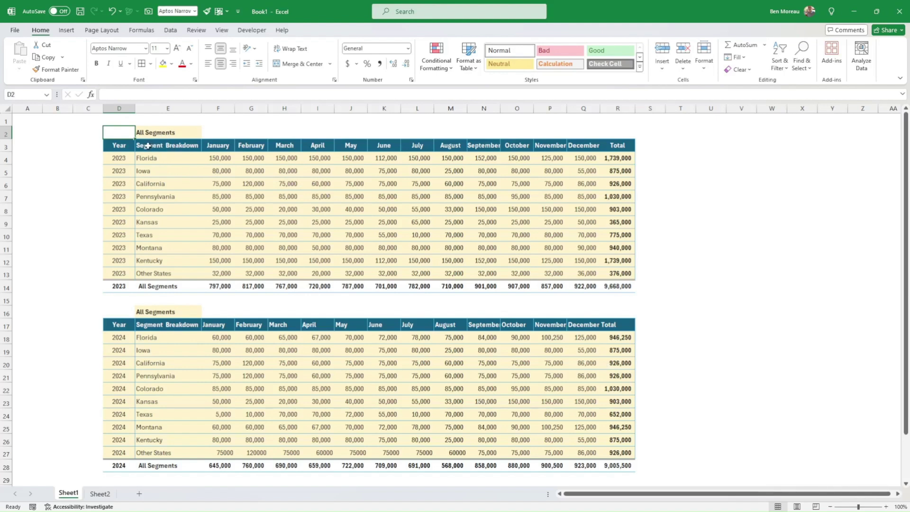
left_click(121, 145)
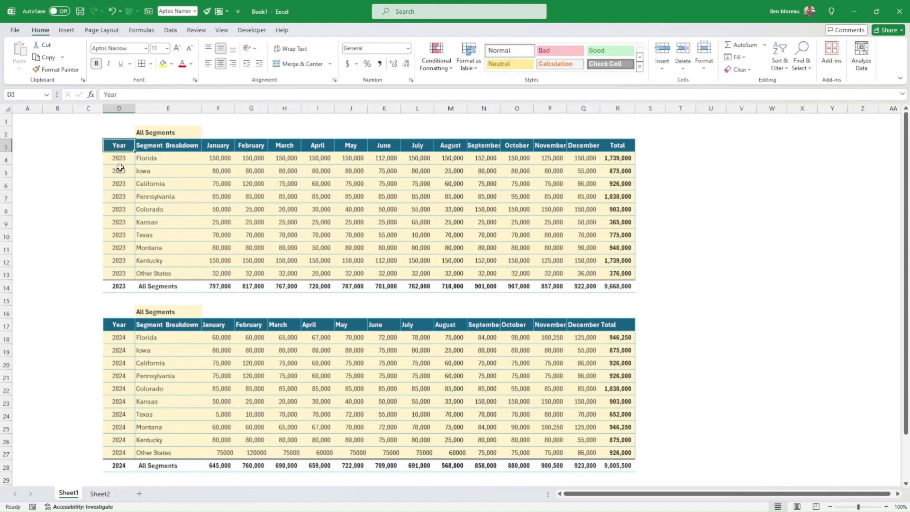
left_click_drag(121, 159, 121, 263)
left_click_drag(119, 337, 123, 452)
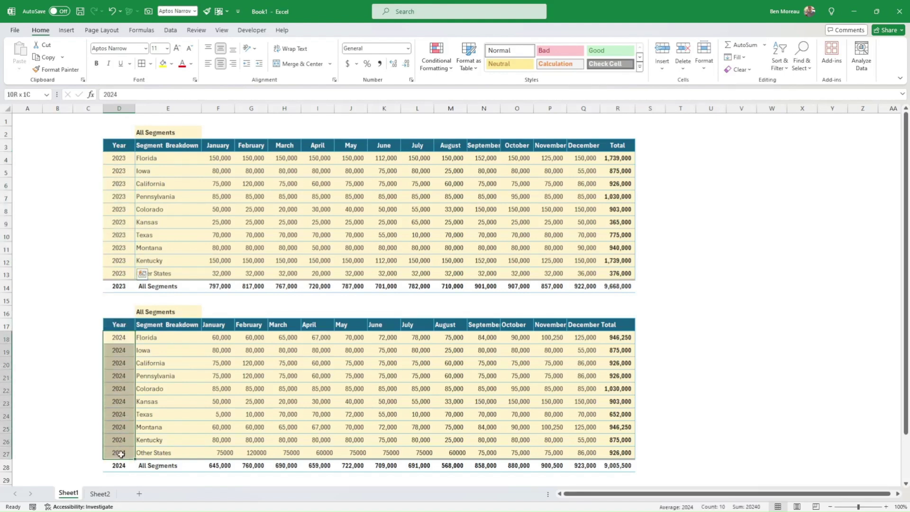
left_click(153, 158)
left_click_drag(153, 159, 157, 273)
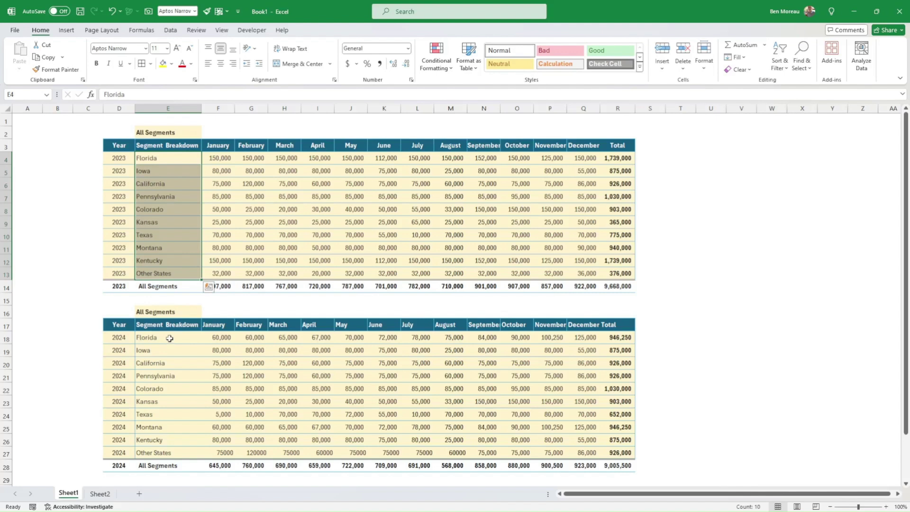
key("ctrl+z")
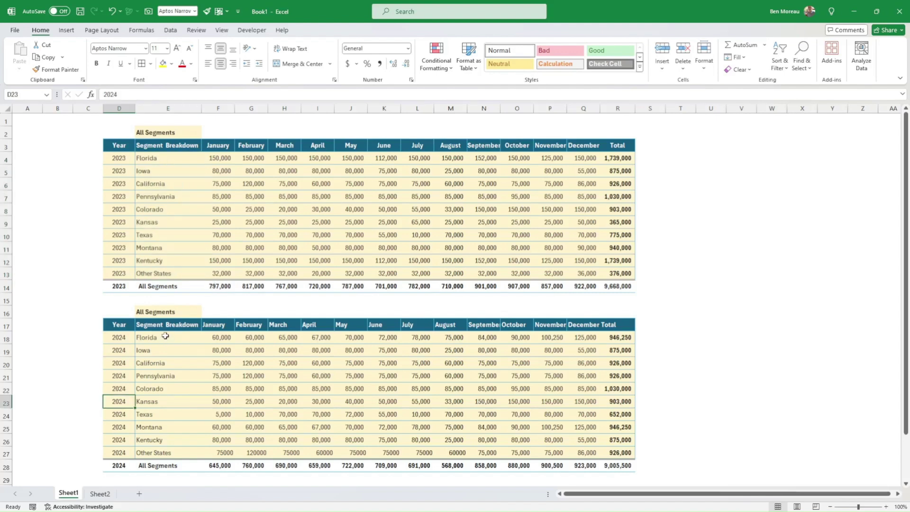
left_click(165, 336)
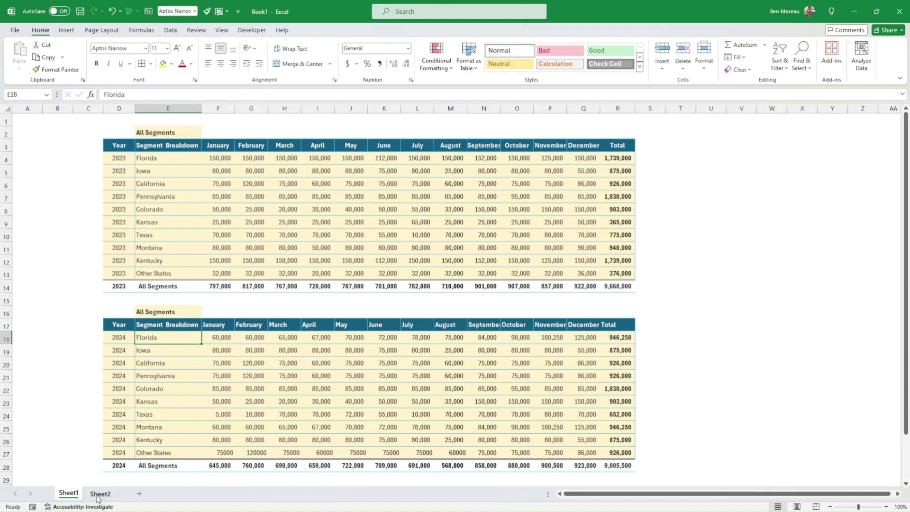
Rename the Sheet1 worksheet as Data.
right_click(73, 495)
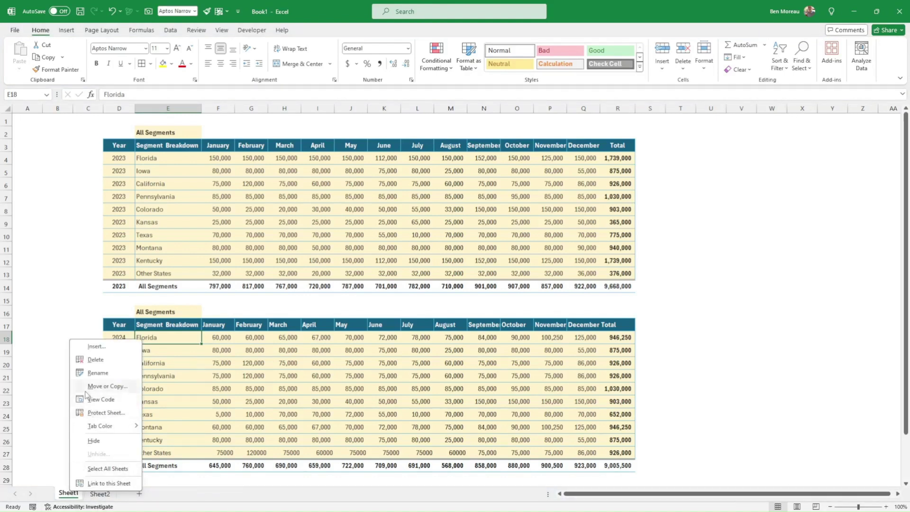
left_click(97, 373)
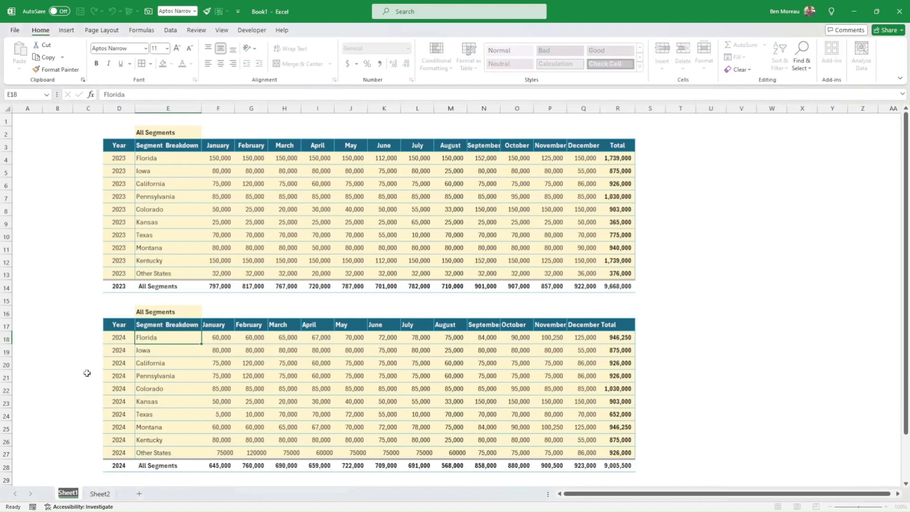
type("Data")
left_click(86, 364)
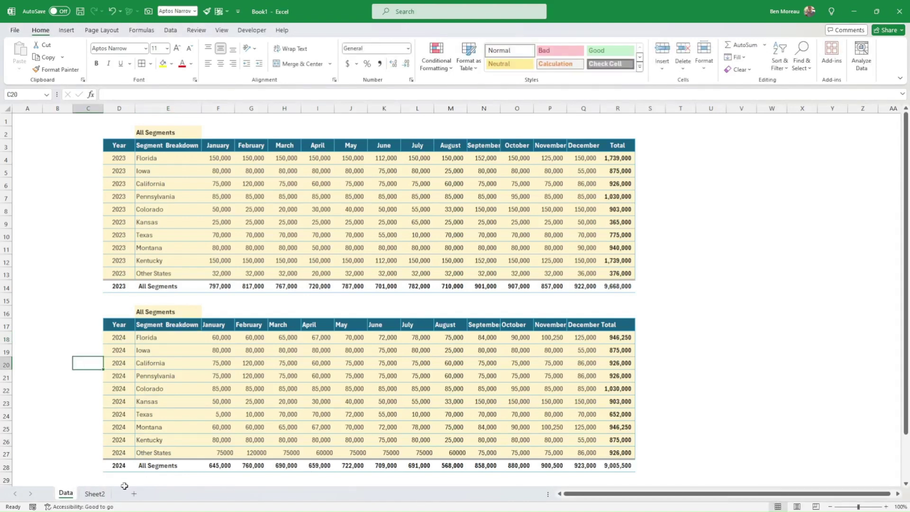
Rename the Sheet2 worksheet as Calculations.
right_click(94, 494)
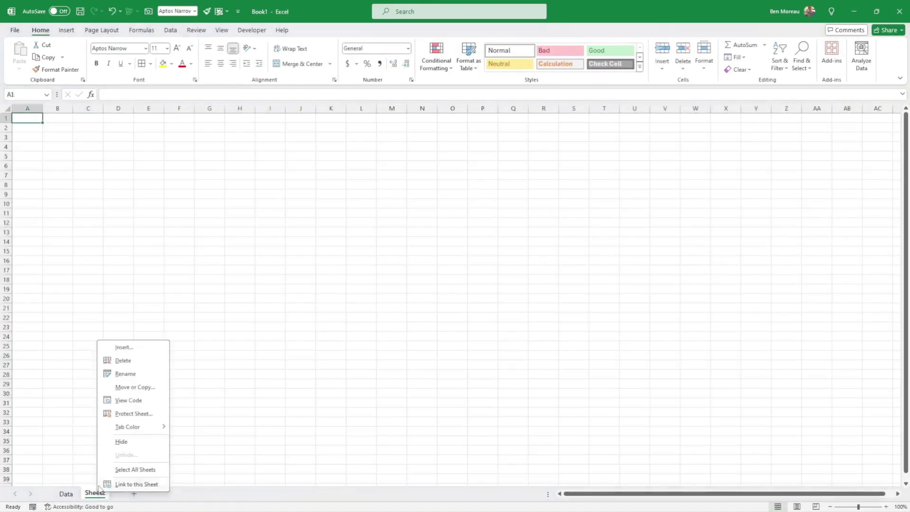
left_click(125, 374)
type("Calc")
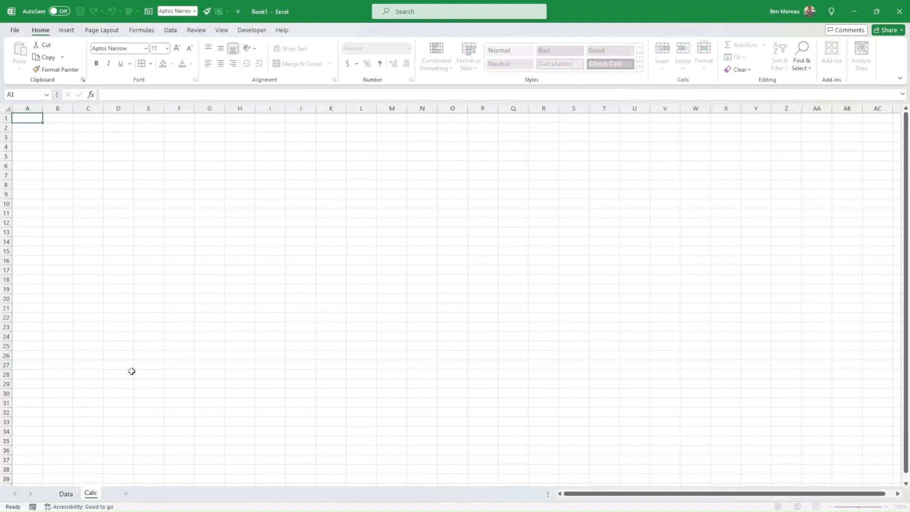
type("ulations")
key("Return")
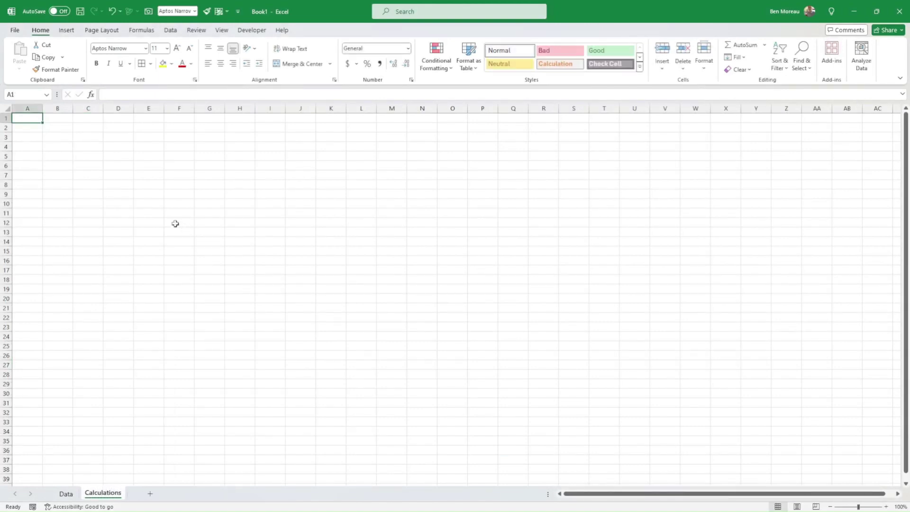
Link cell D8 of the Calculations sheet to the 2023 All Segments label in Data!E14.
left_click(120, 185)
left_click(75, 495)
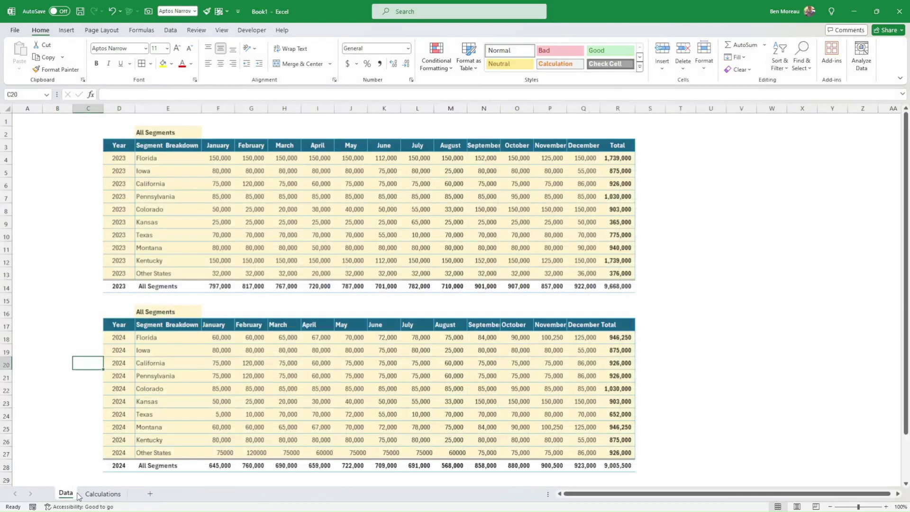
left_click(113, 496)
type("=")
left_click(66, 493)
left_click(169, 287)
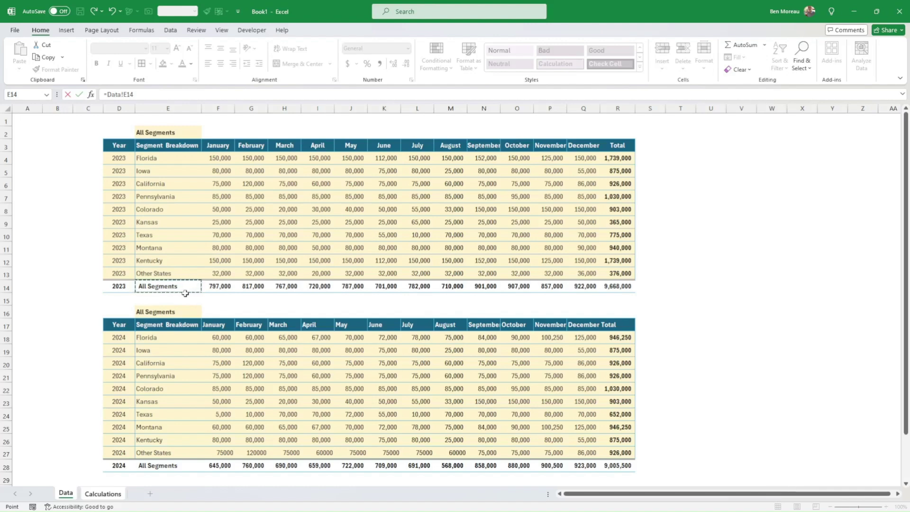
key("Return")
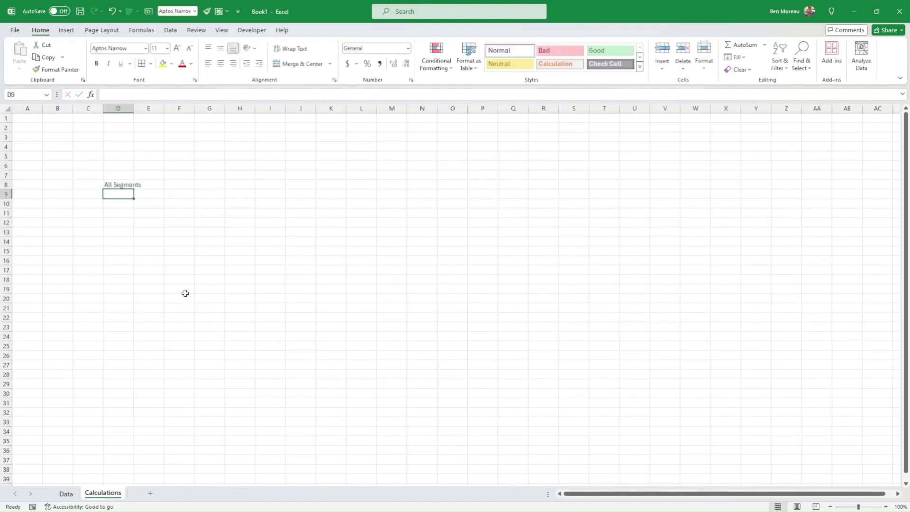
Link cell C8 of the Calculations sheet to the All Segments row's year in Data!D14.
left_click(96, 184)
type("=")
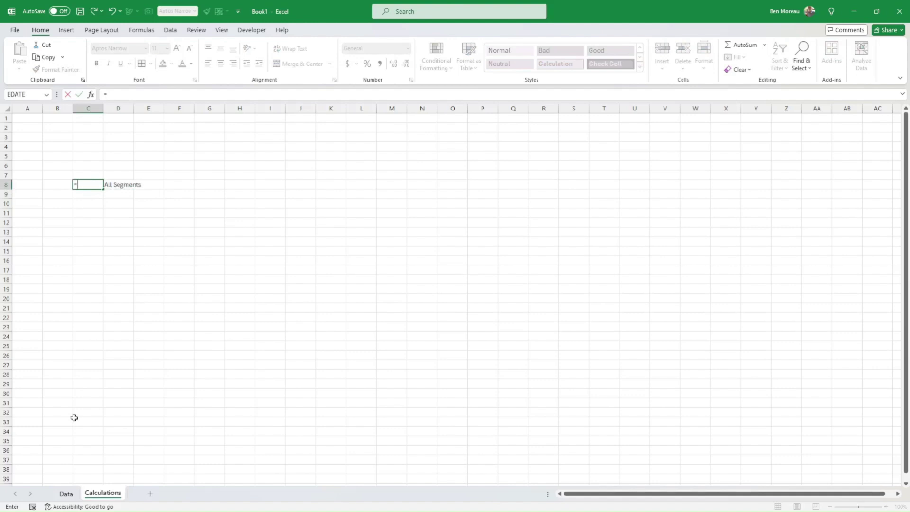
left_click(66, 493)
left_click(123, 288)
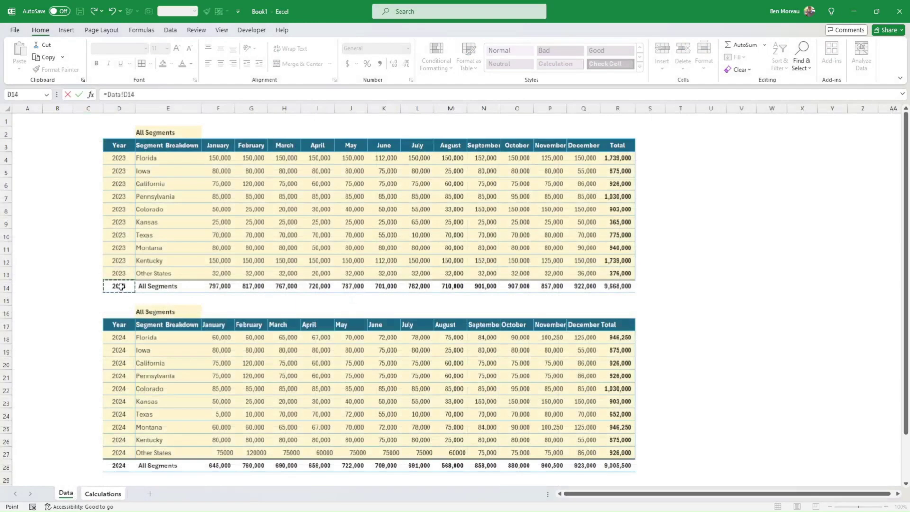
key("Return")
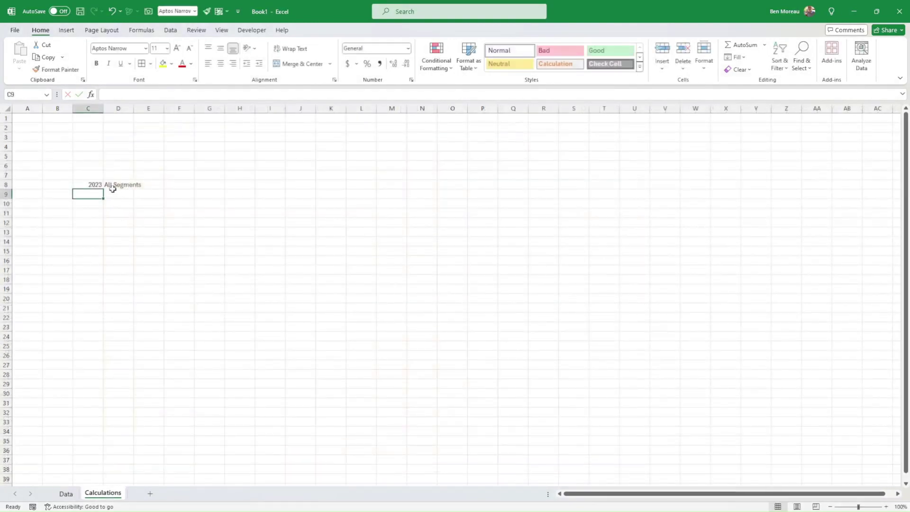
Link cell D9 of the Calculations sheet to the first 2023 segment name, Florida, in Data!E4.
left_click(117, 197)
type("=")
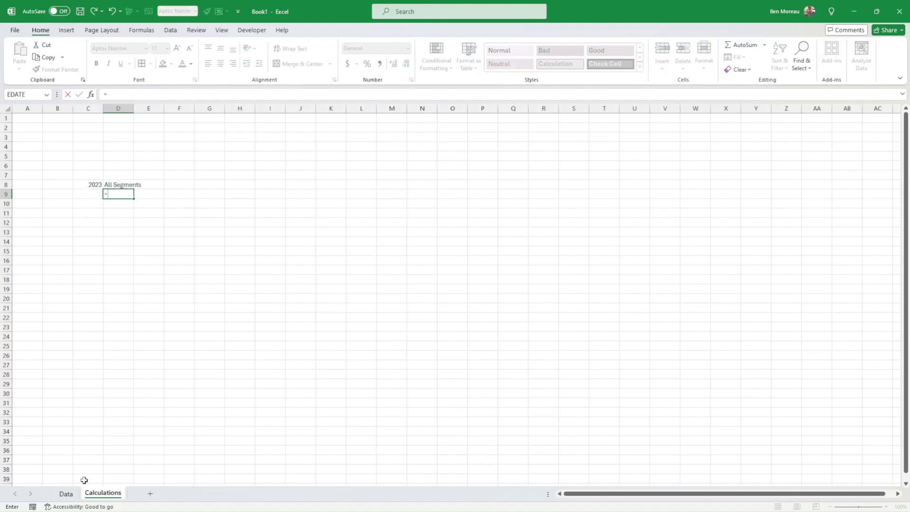
left_click(69, 493)
left_click(157, 158)
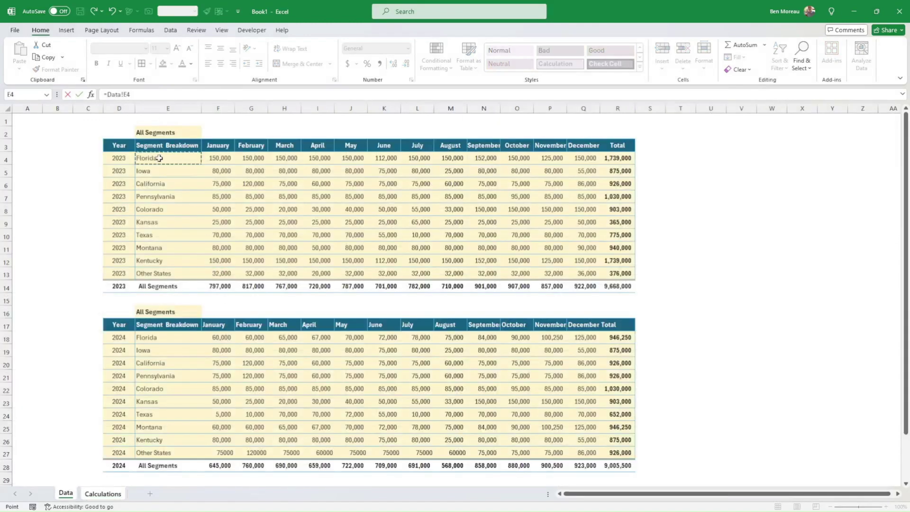
key("Return")
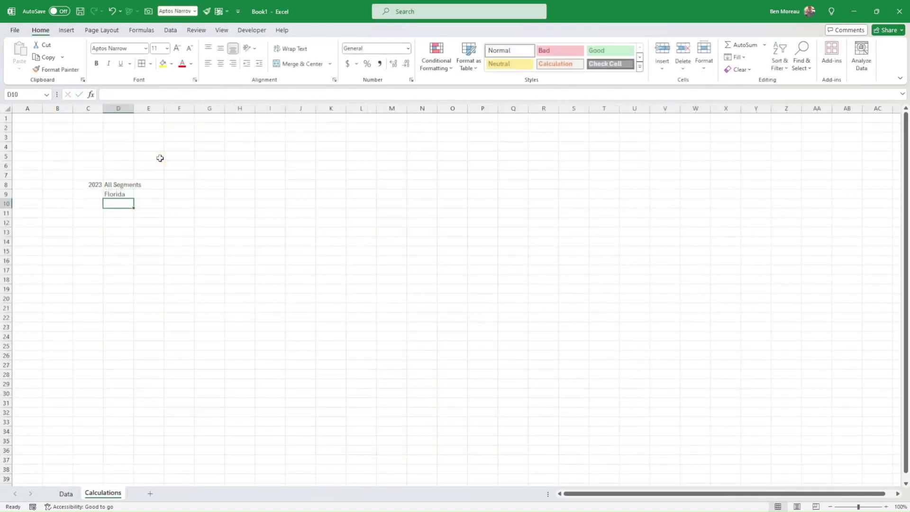
Link cell C9 of the Calculations sheet to Florida's year in Data!D4.
left_click(97, 194)
type("=")
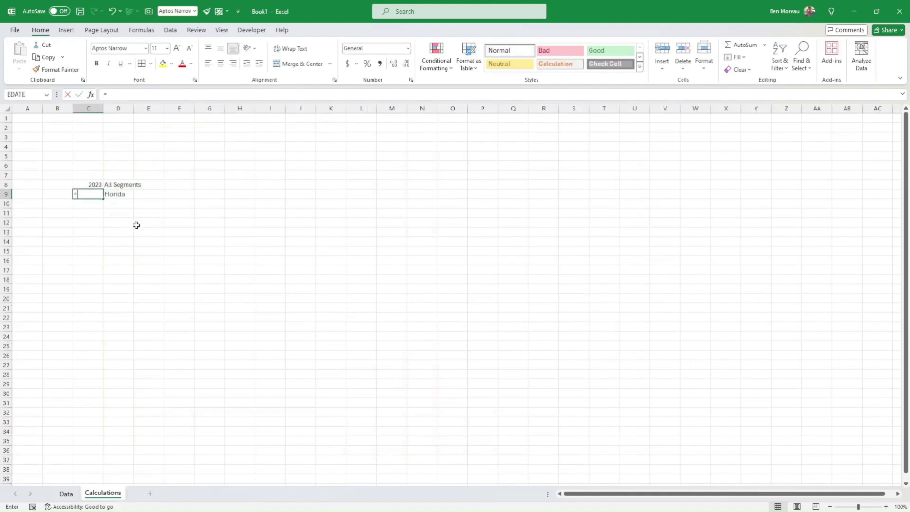
left_click(70, 494)
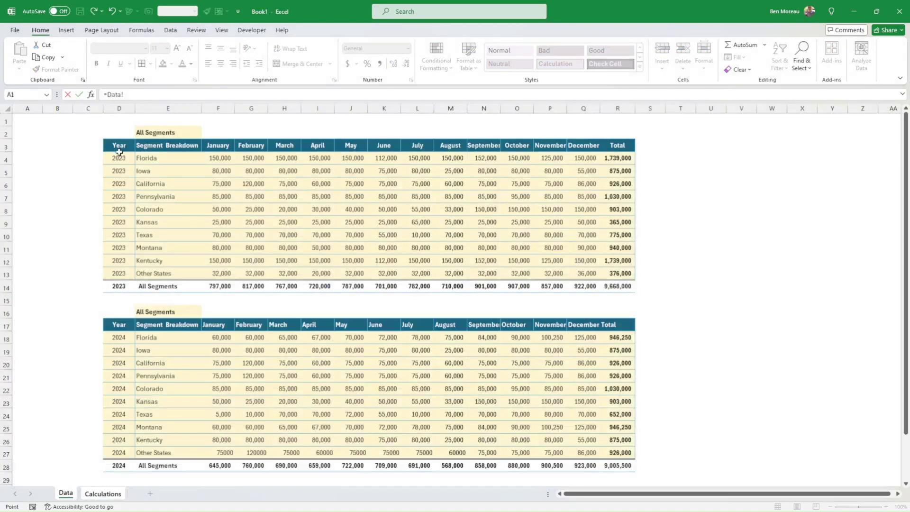
left_click(115, 157)
key("Return")
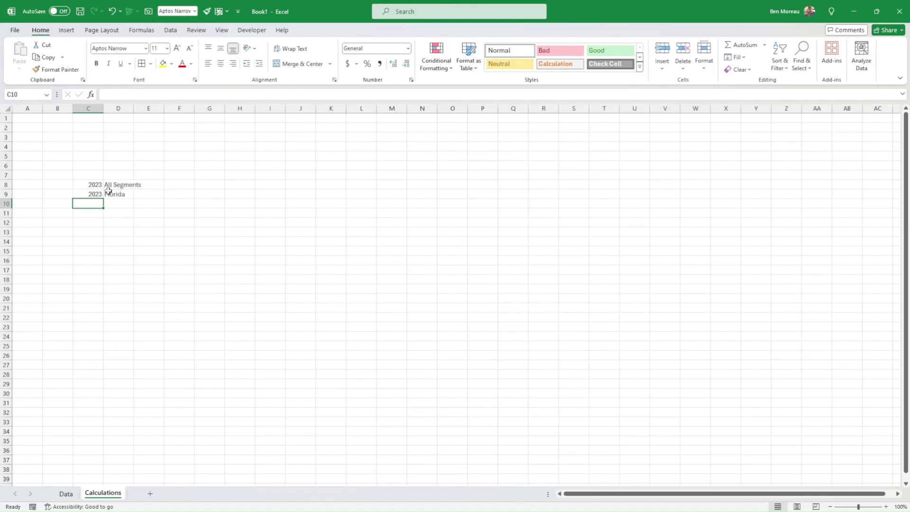
Fill the C9:D9 year and segment formulas down to row 18 and autofit column D to the segment names.
left_click(91, 194)
left_click_drag(91, 194, 134, 224)
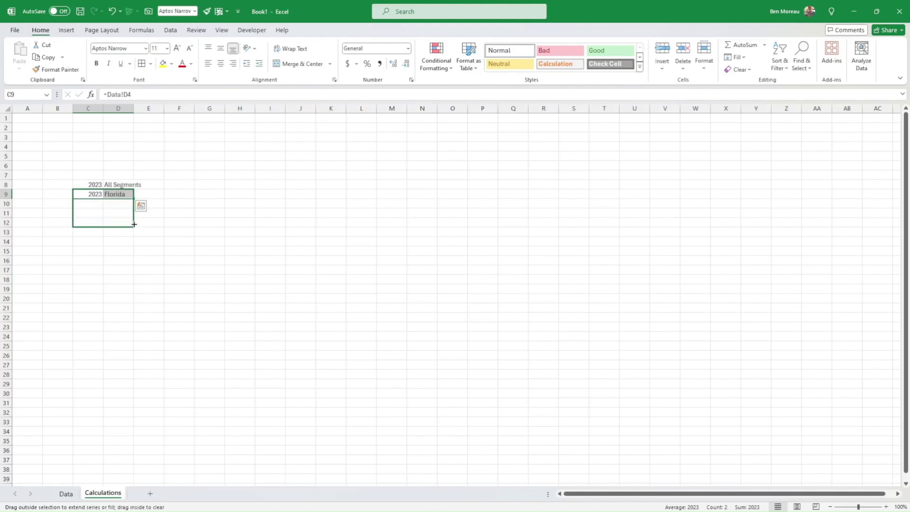
left_click_drag(134, 224, 131, 284)
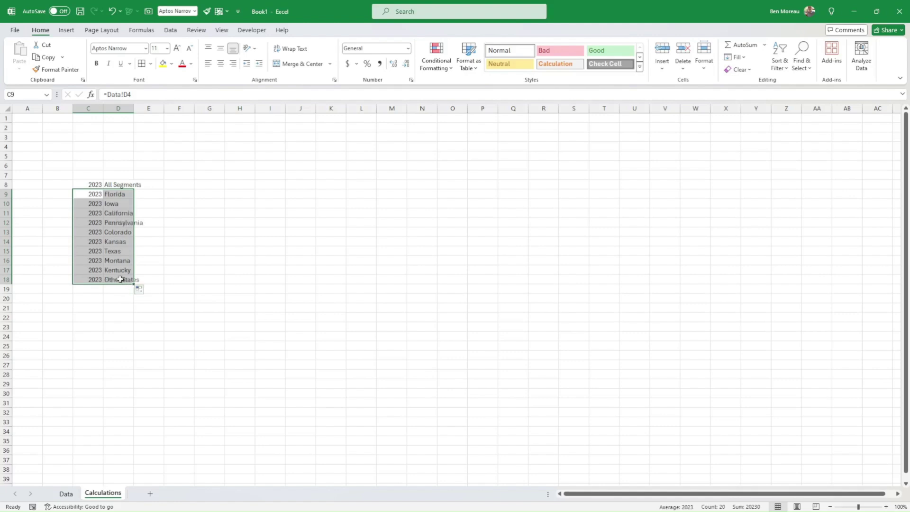
left_click(122, 277)
double_click(133, 109)
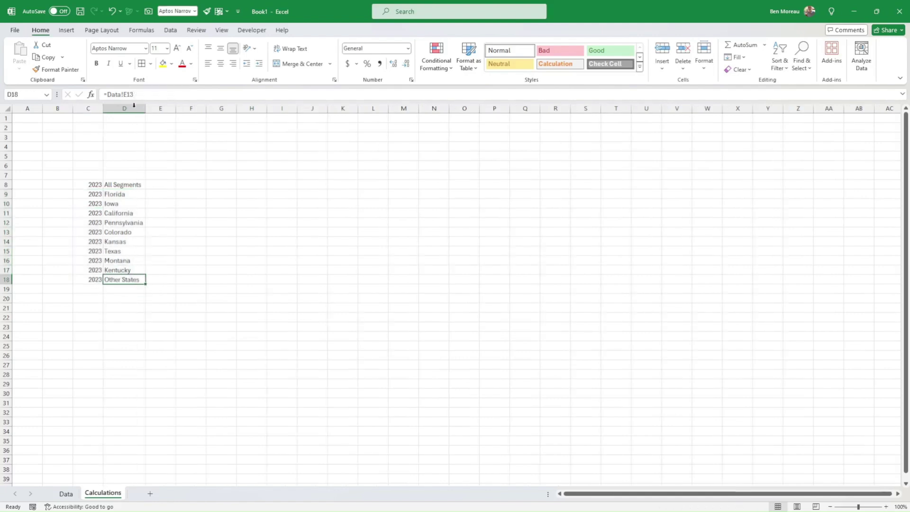
left_click(133, 192)
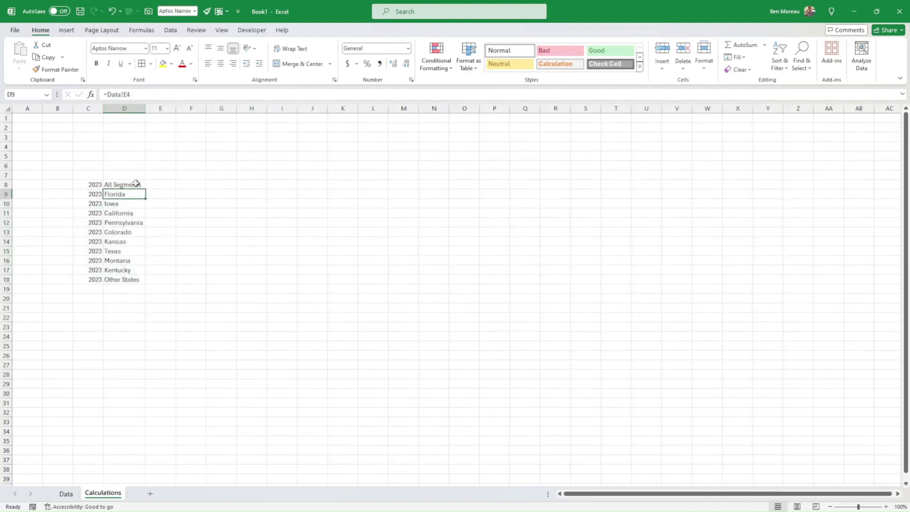
left_click_drag(136, 185, 145, 284)
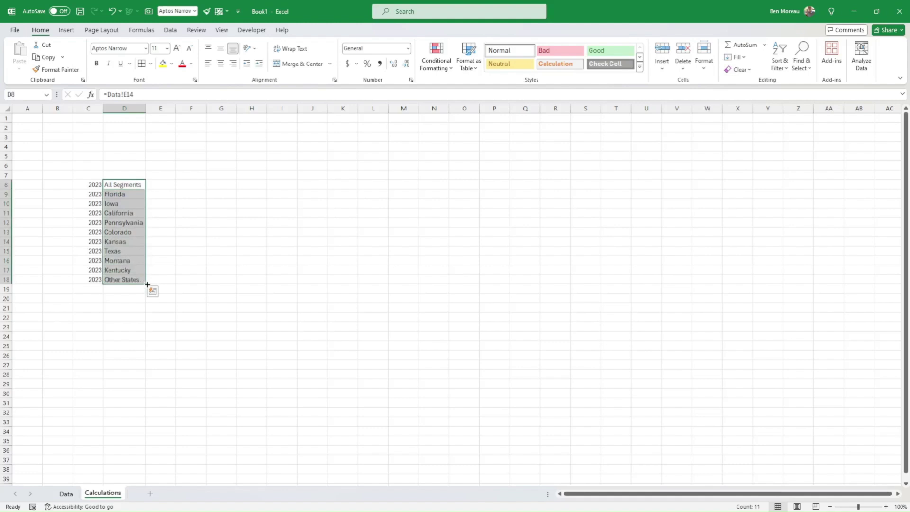
Link cell E7 of the Calculations sheet to the January heading in Data!F3.
left_click(159, 176)
type("=")
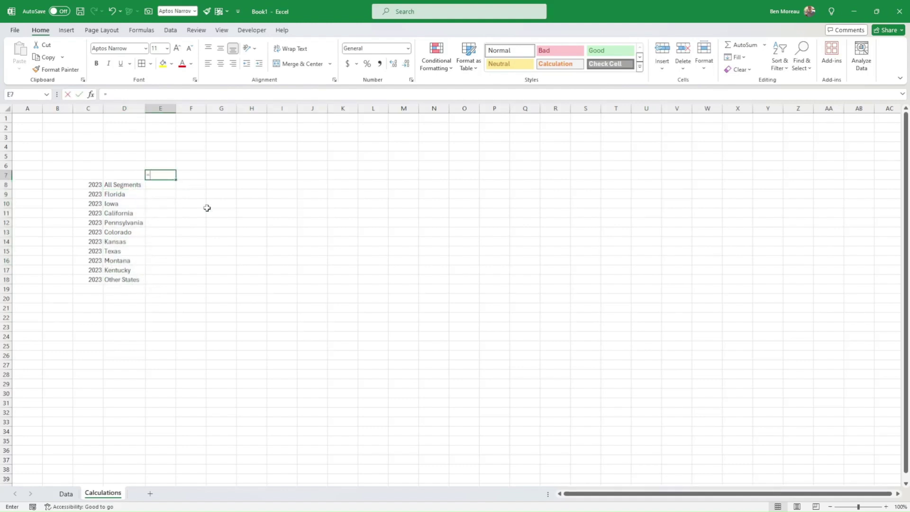
left_click(66, 494)
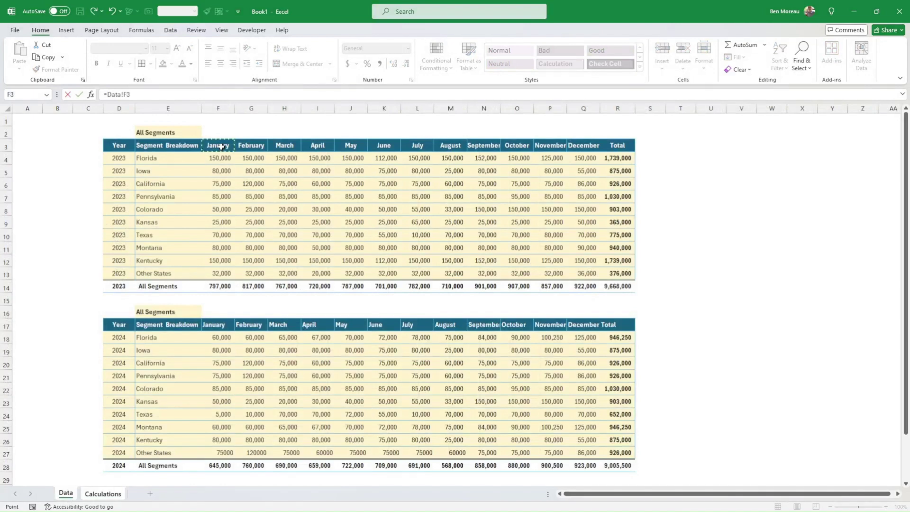
key("Return")
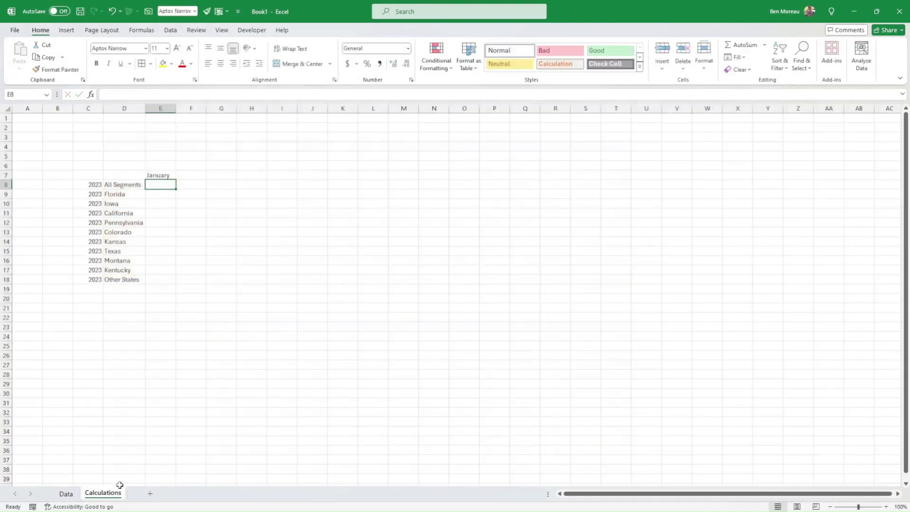
Fill the January heading formula from E7 across to P7 for all months through December.
left_click(66, 494)
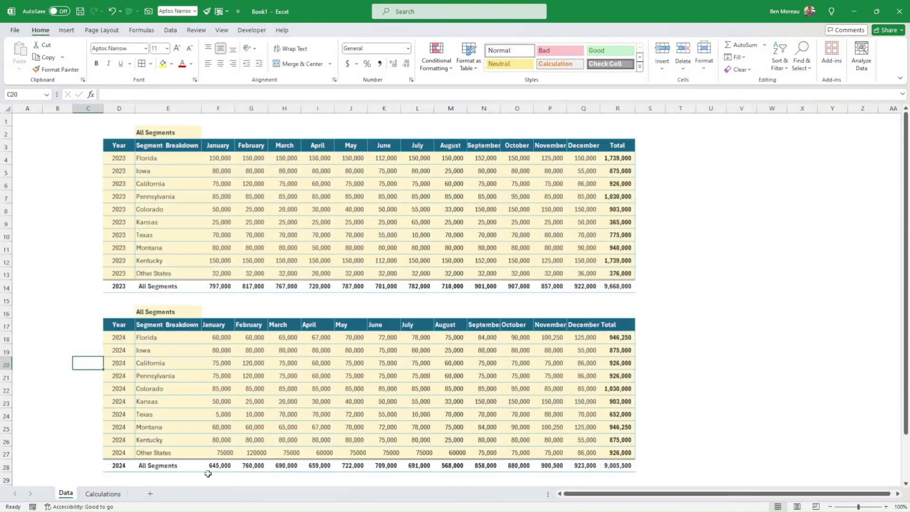
left_click(107, 494)
left_click(163, 174)
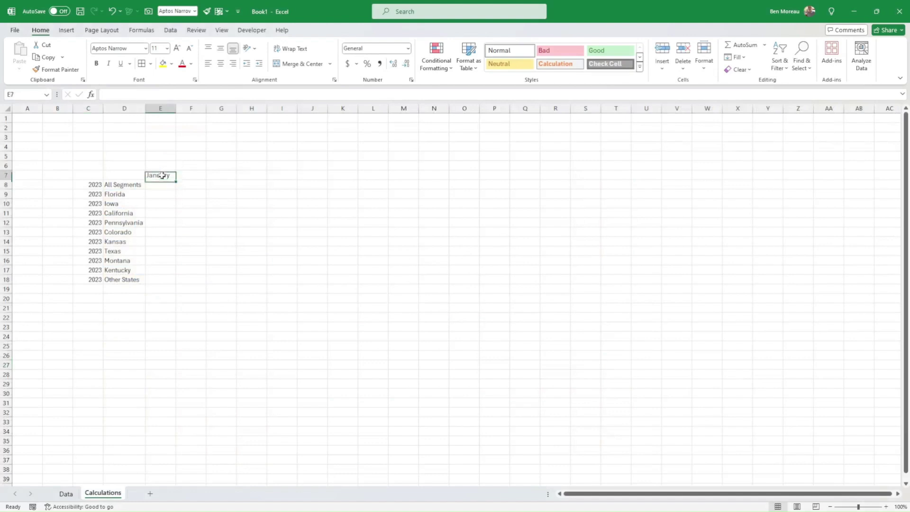
left_click_drag(176, 180, 232, 181)
left_click_drag(455, 188, 502, 194)
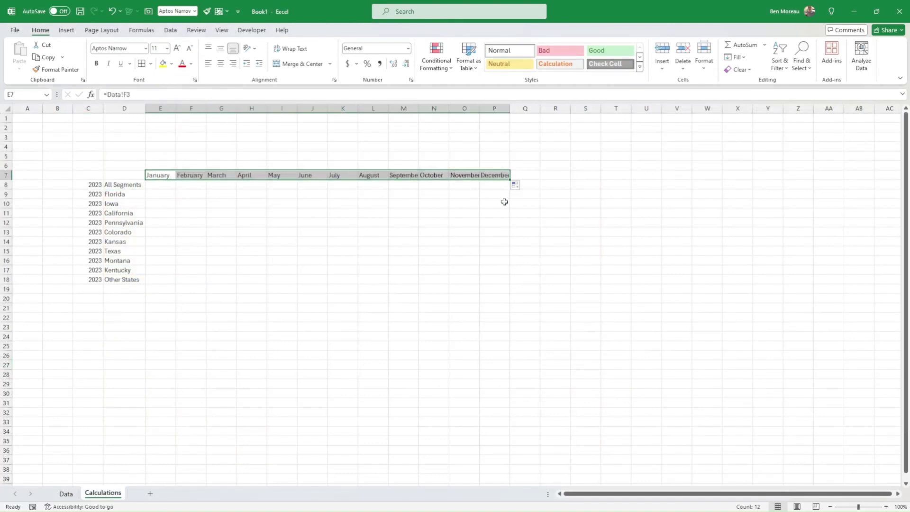
left_click(494, 203)
Fill the 2023 segment formulas in D8:D18 across to column P to pull in the monthly values.
left_click_drag(131, 187, 510, 286)
left_click(592, 261)
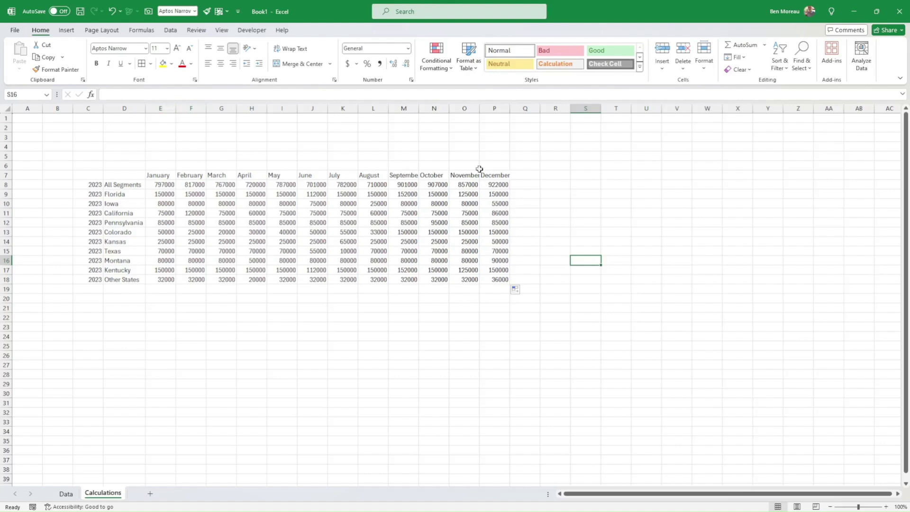
Format the 2023 monthly values in E8:P18 with the comma style and no decimal places.
left_click_drag(175, 187, 495, 279)
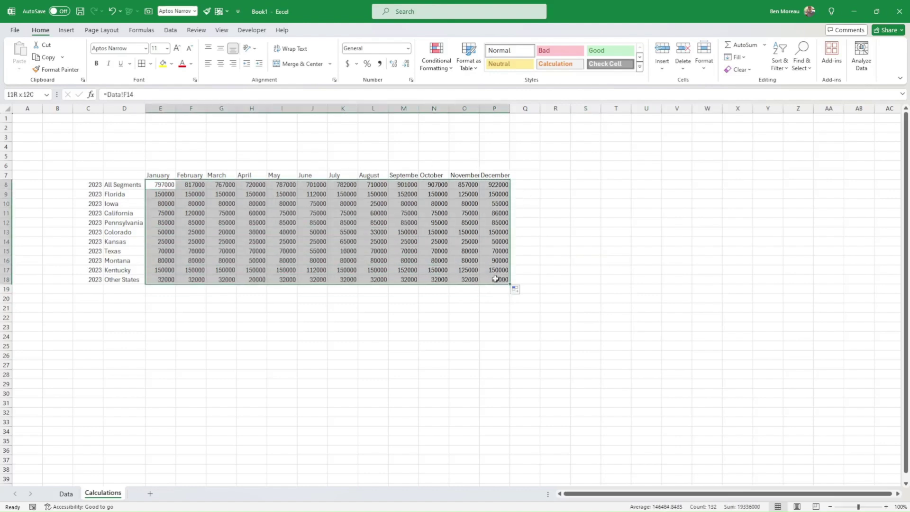
left_click(380, 63)
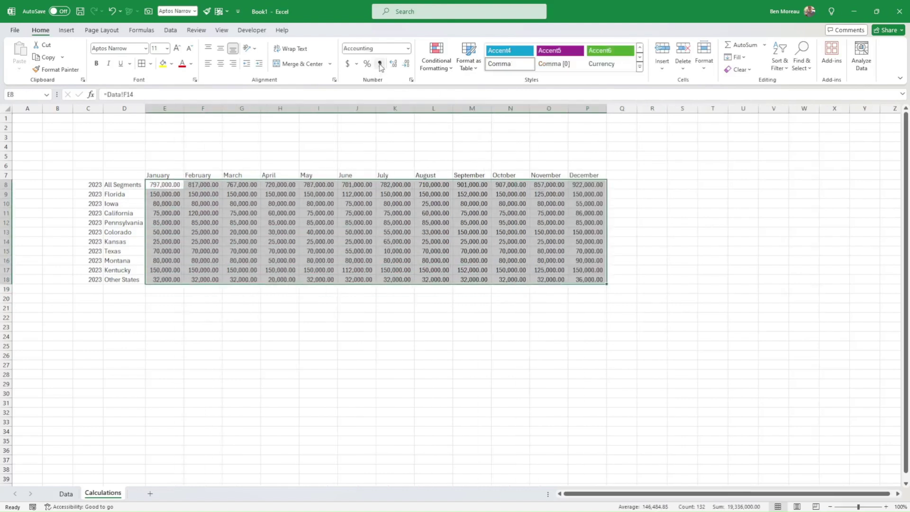
left_click(406, 64)
left_click(406, 63)
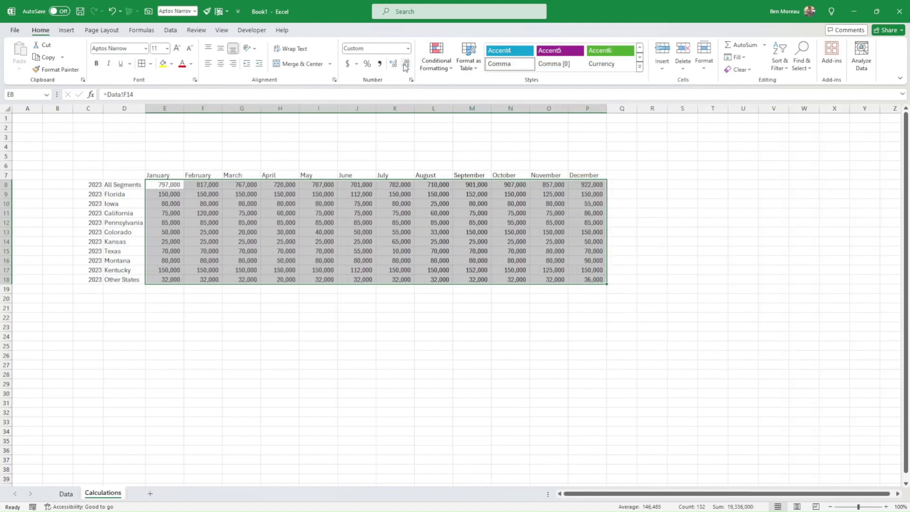
left_click(352, 148)
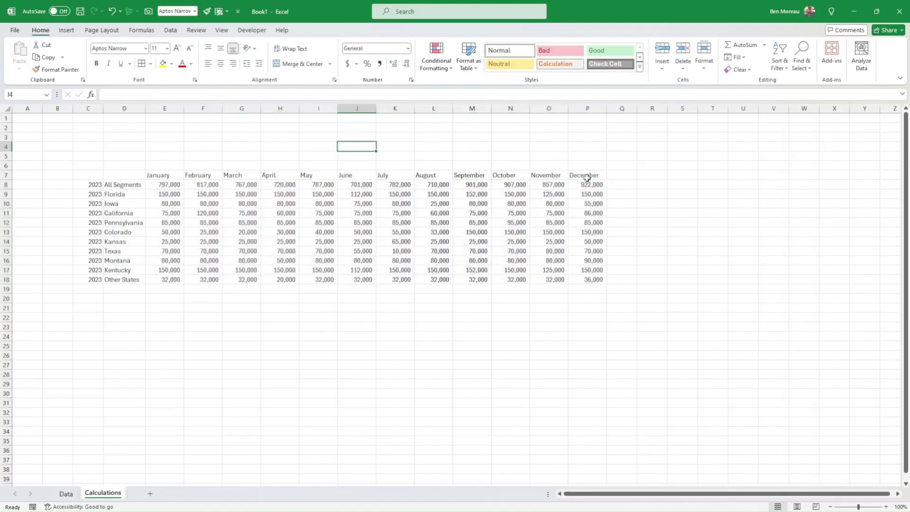
left_click_drag(587, 178, 165, 174)
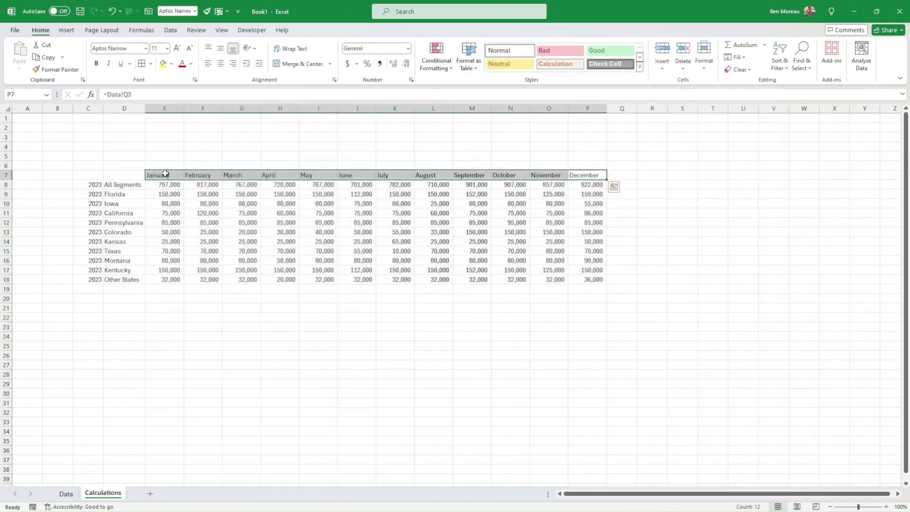
left_click(174, 212)
Link cell D19 of the Calculations sheet to the 2024 All Segments label in Data!E28.
left_click(113, 288)
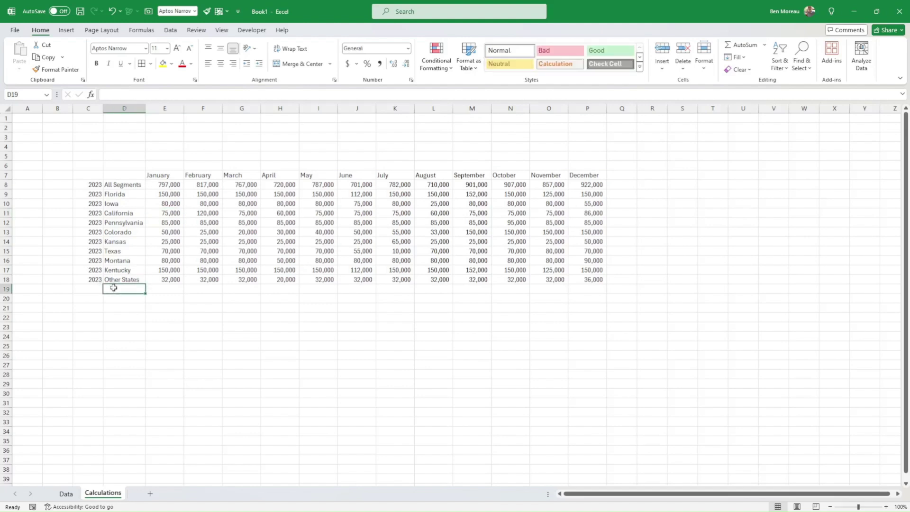
type("=")
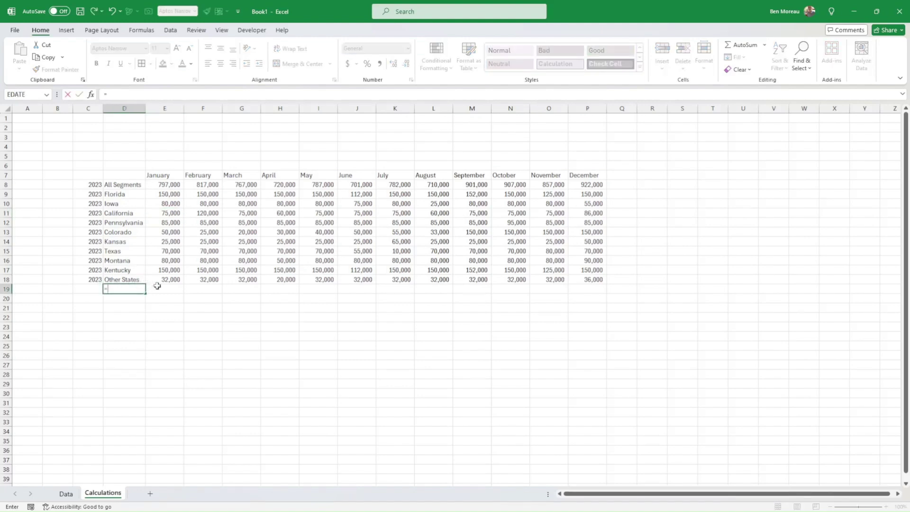
left_click(65, 494)
left_click(167, 466)
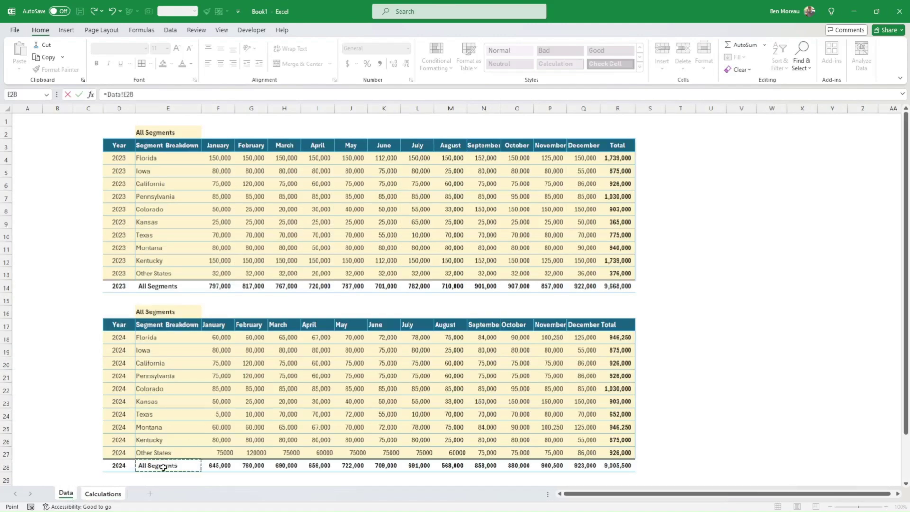
key("Return")
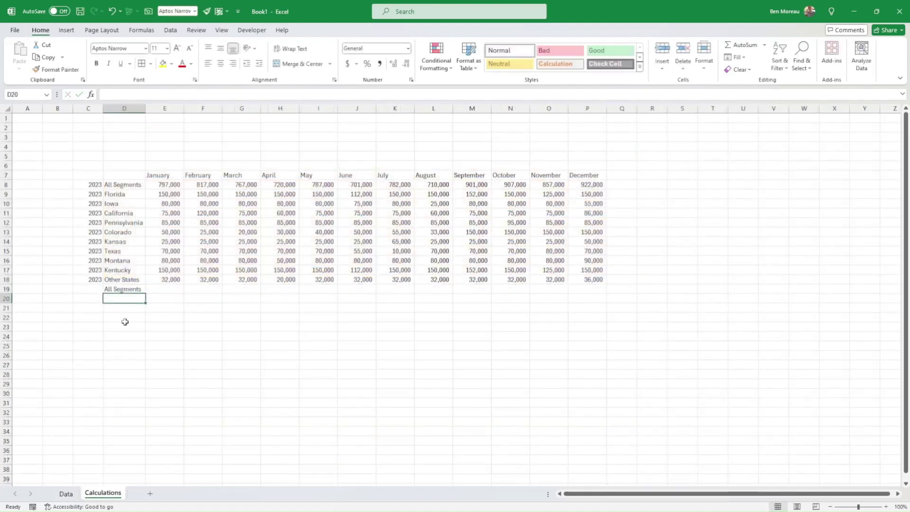
Link cell C19 of the Calculations sheet to the 2024 All Segments row's year in Data!D28.
left_click(95, 289)
type("=")
left_click(65, 495)
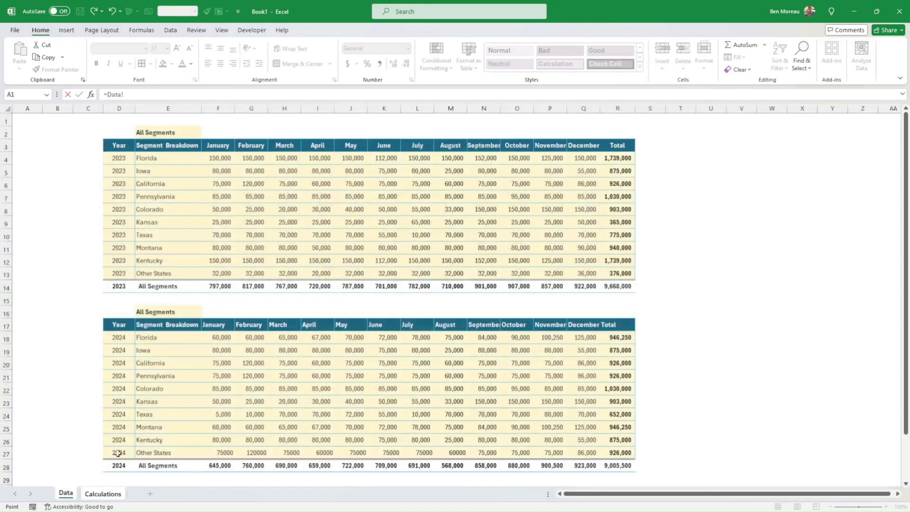
left_click(119, 466)
key("Return")
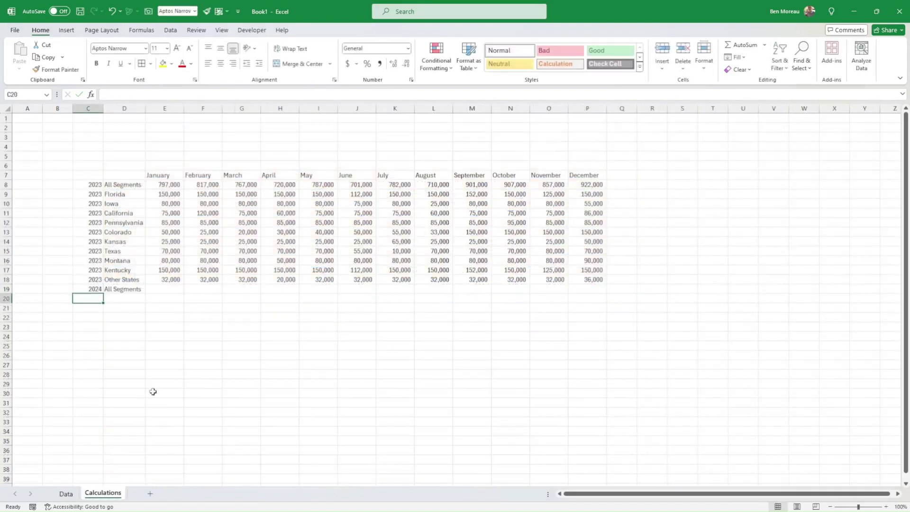
Link cell D20 of the Calculations sheet to the first 2024 segment name, Florida, in Data!E18.
left_click(123, 299)
type("=")
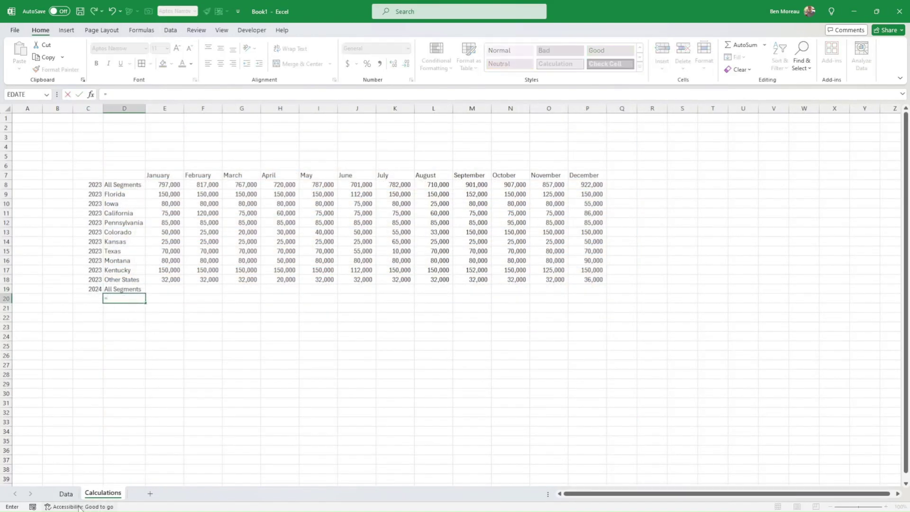
left_click(65, 493)
left_click(147, 341)
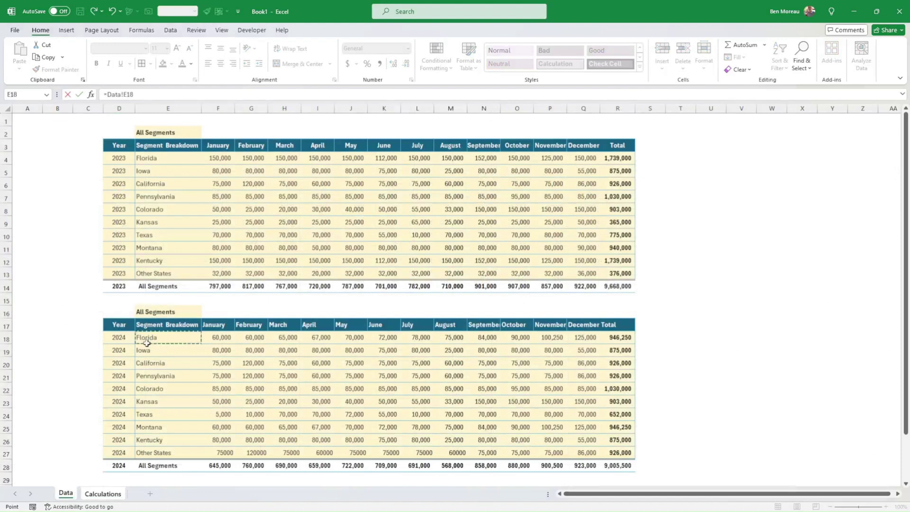
key("Return")
Link cell C20 of the Calculations sheet to Florida's 2024 year in Data!D18.
left_click(100, 297)
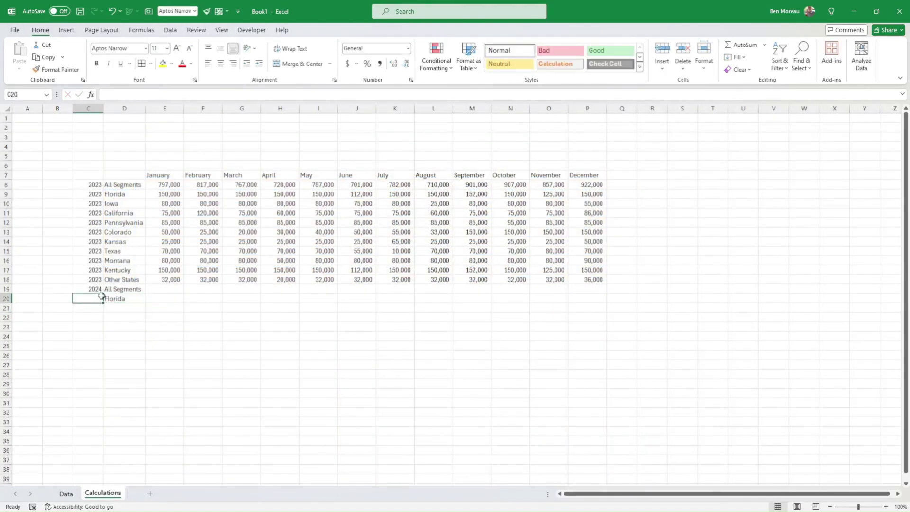
type("=")
left_click(65, 494)
left_click(121, 339)
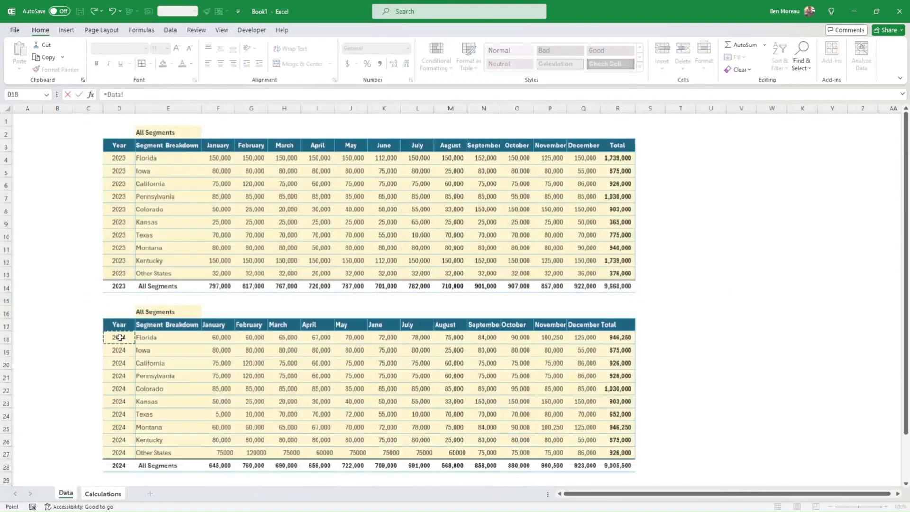
key("Return")
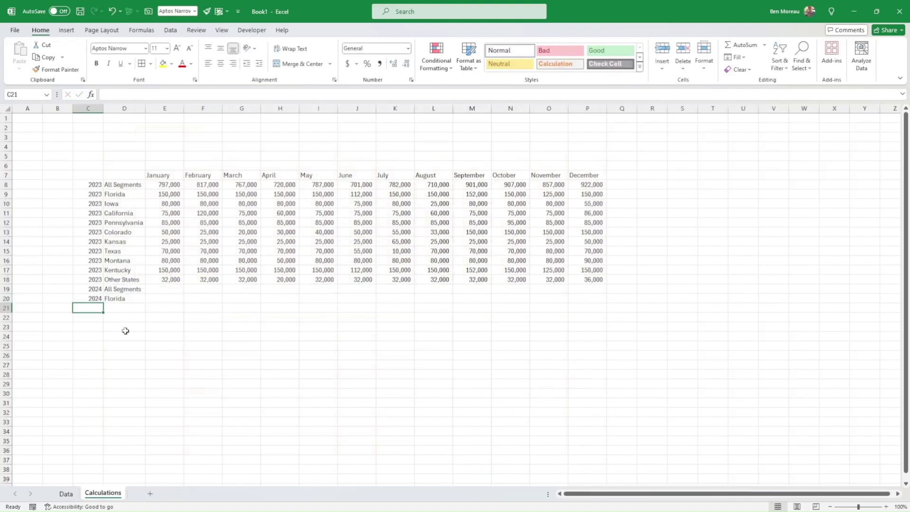
Fill the C20:D20 year and segment formulas down to row 24, and copy that block into C25:D29 for the remaining 2024 segments.
left_click_drag(97, 297, 145, 342)
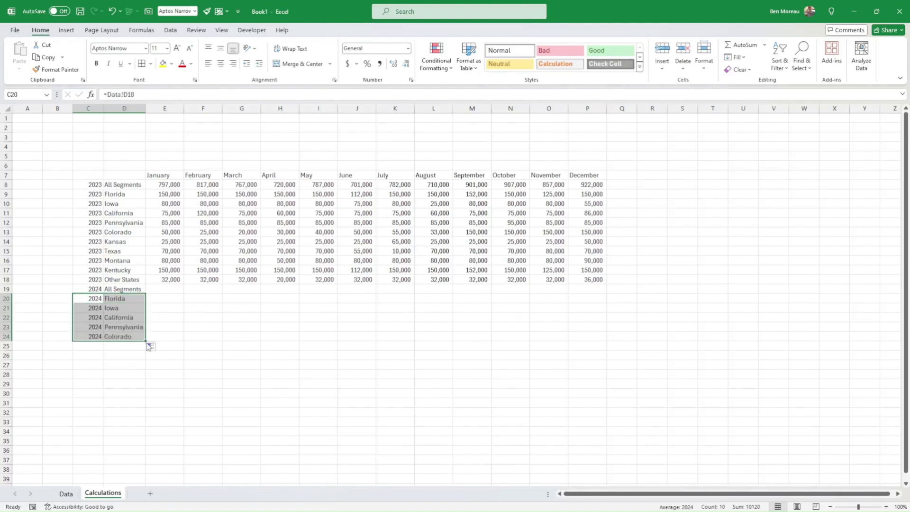
key("ctrl+c")
left_click(96, 345)
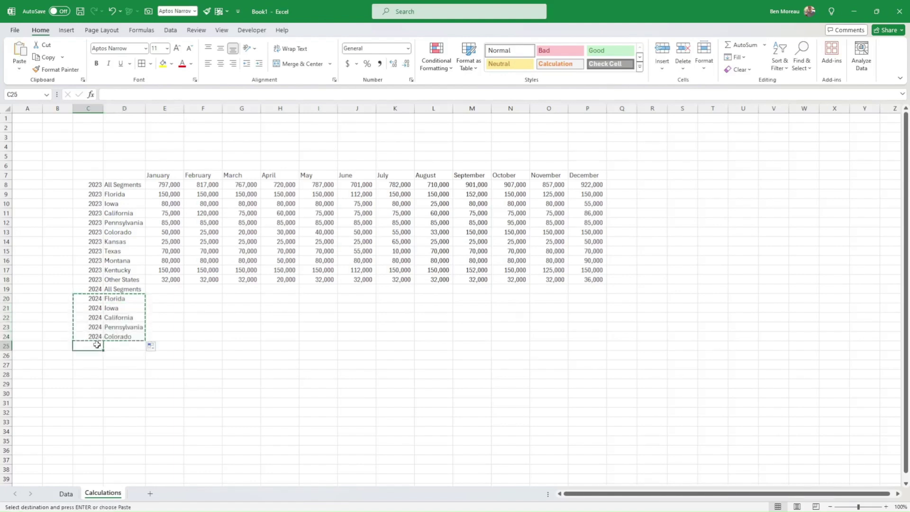
key("ctrl+v")
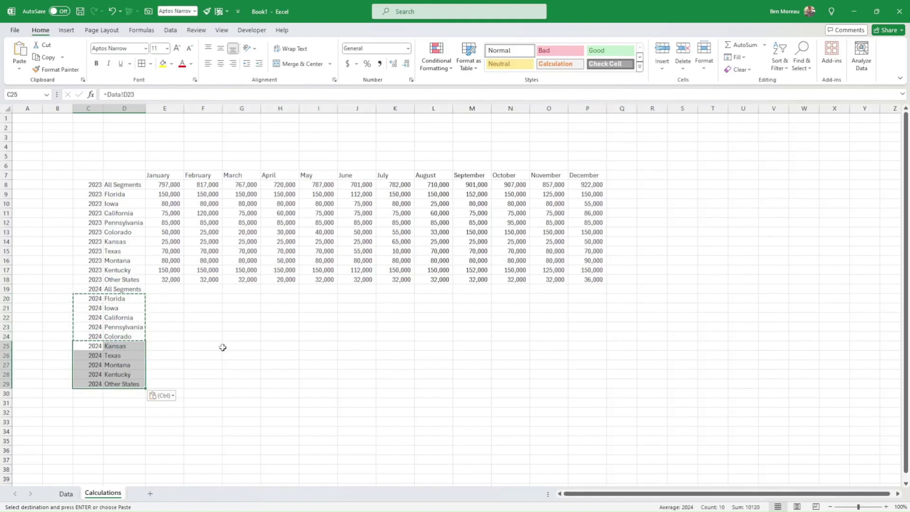
Fill the 2024 segment formulas in D19:D29 across to column P to pull in the monthly values.
left_click_drag(124, 288, 596, 385)
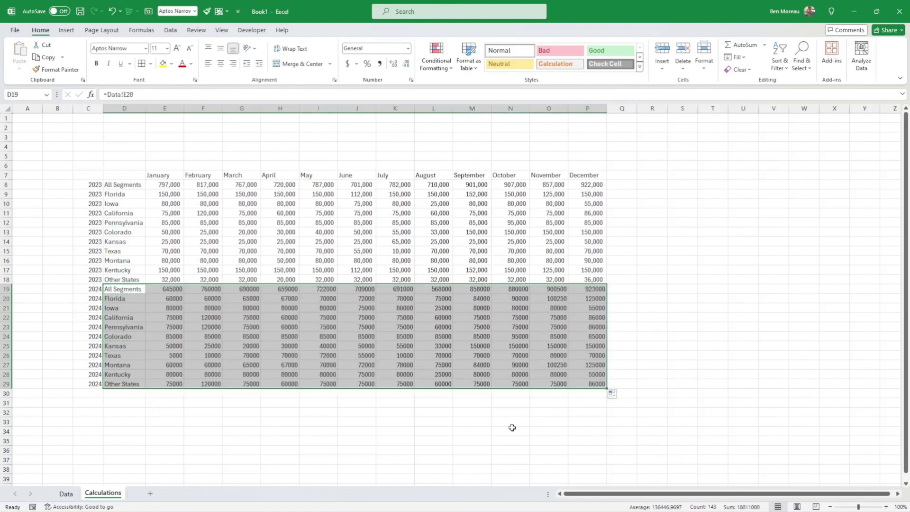
left_click(515, 429)
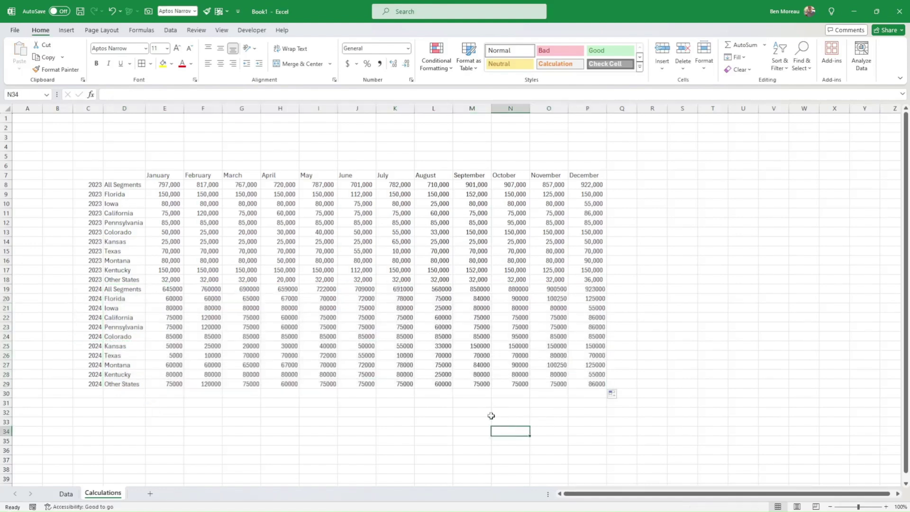
Center the years in column C and apply all borders to the table range C7:P29.
left_click(95, 109)
left_click(221, 63)
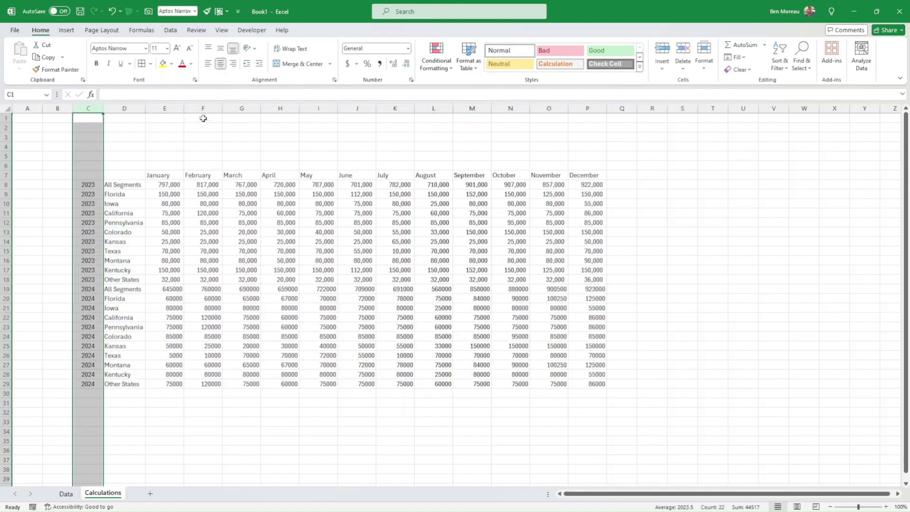
left_click(237, 222)
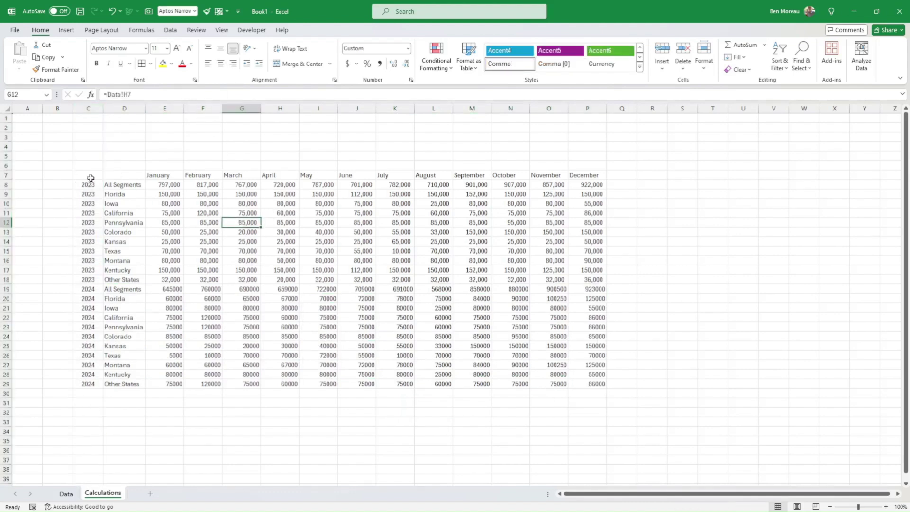
left_click_drag(90, 178, 583, 382)
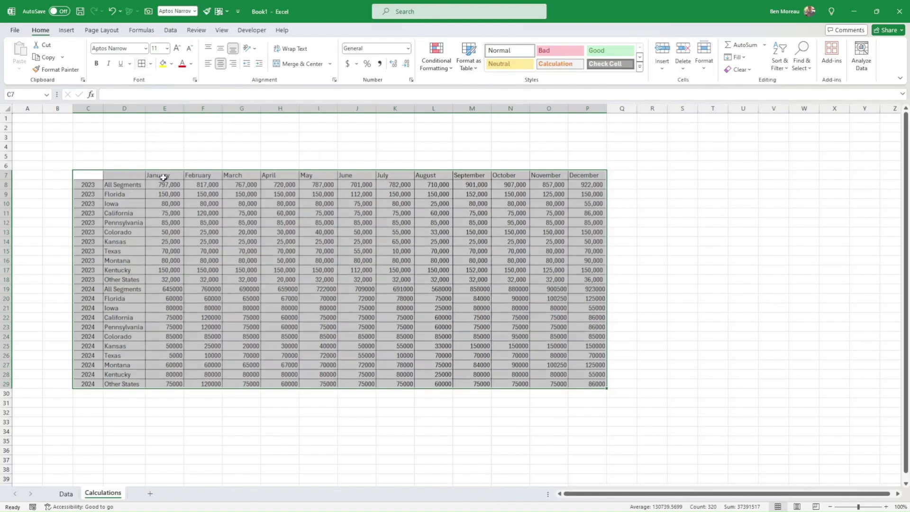
Format all 2023 and 2024 monthly values in E8:P29 with the comma style and no decimal places.
left_click_drag(164, 185, 583, 385)
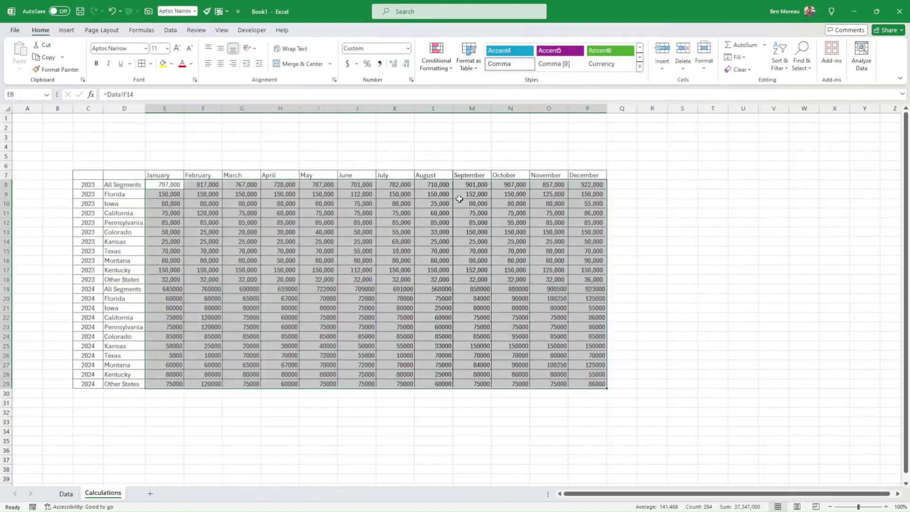
left_click(380, 64)
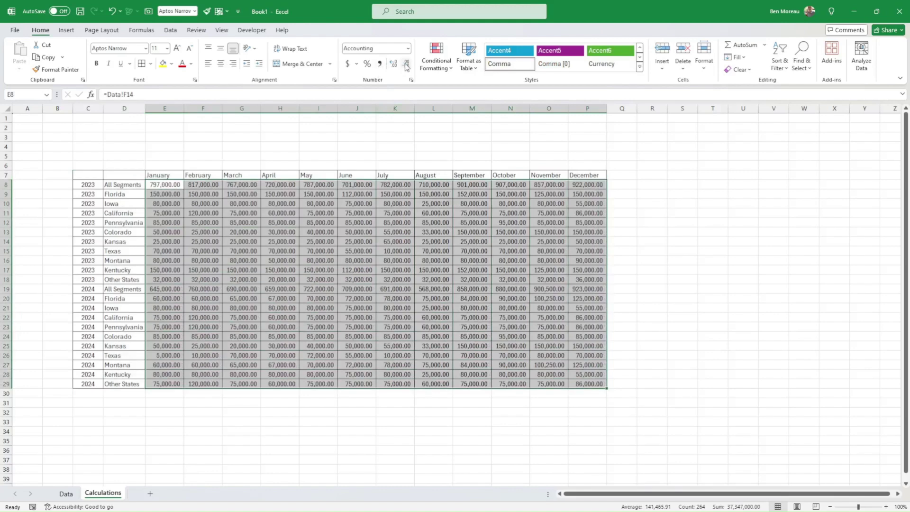
double_click(406, 65)
left_click(253, 409)
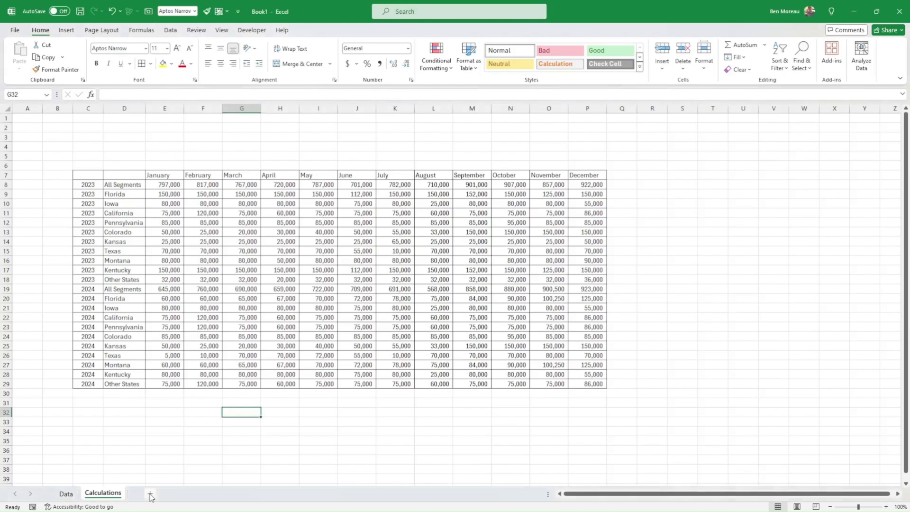
Apply all borders to the range C33:D34 below the monthly table.
left_click_drag(83, 422, 121, 432)
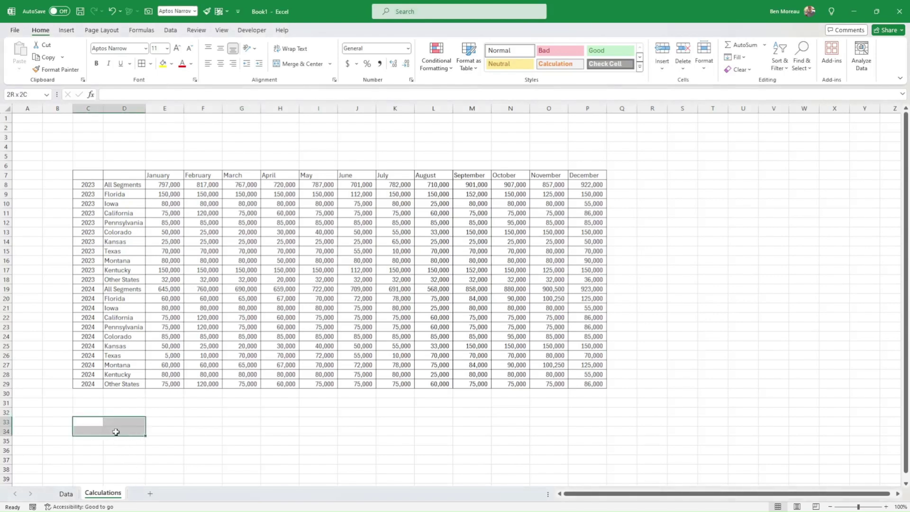
left_click(141, 63)
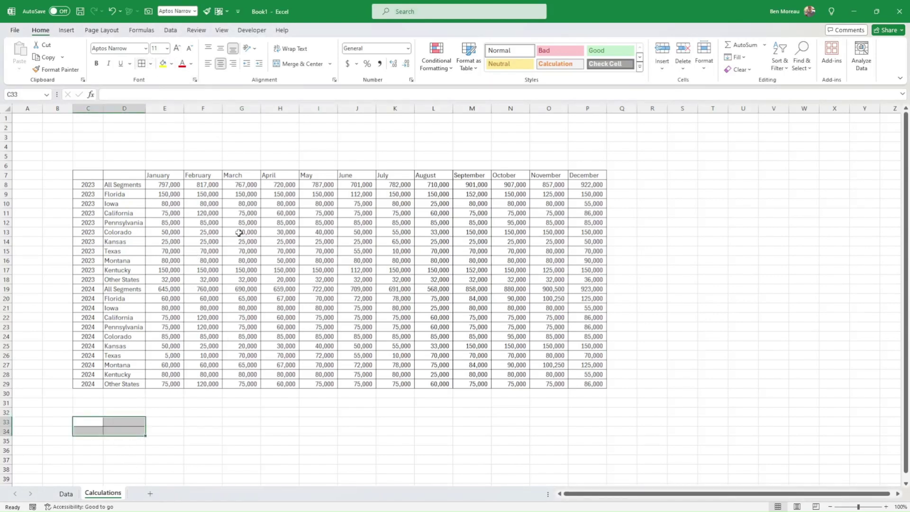
left_click(90, 419)
Enter the headers Year in C32 and Segment in D32 above the bordered block.
left_click(84, 413)
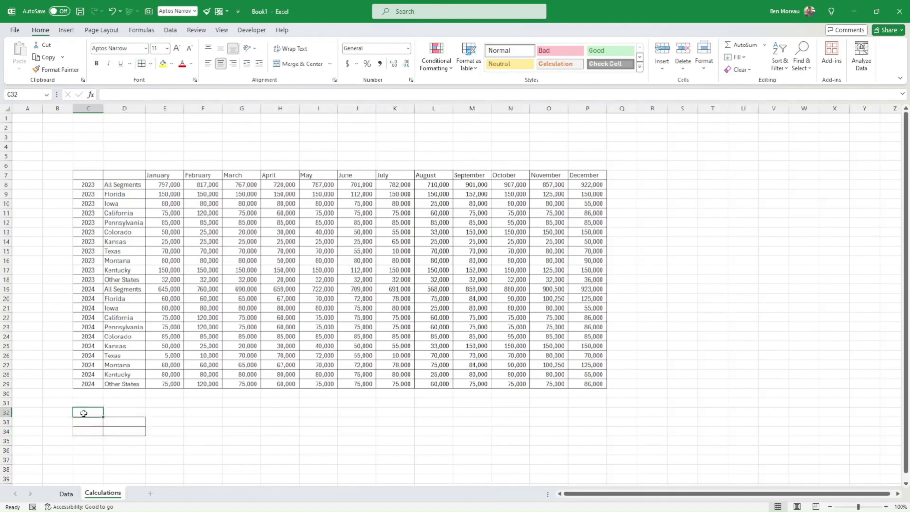
type("Ye")
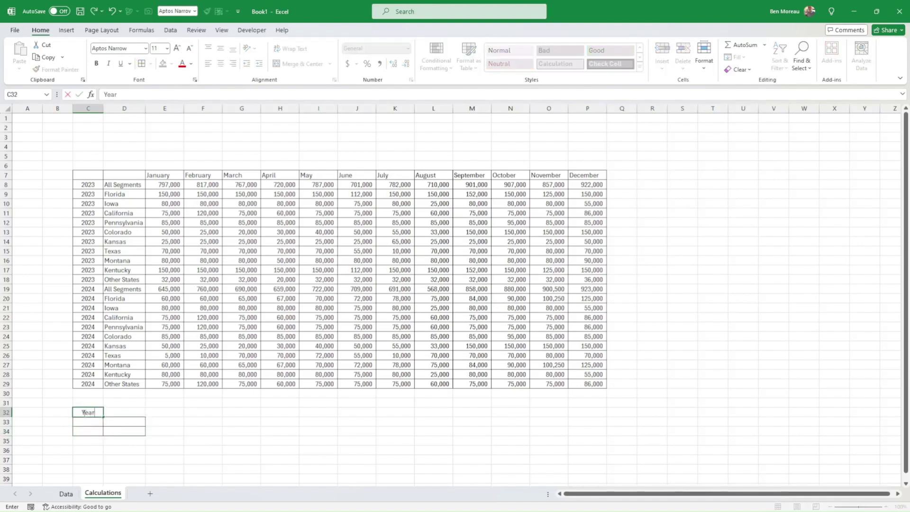
type("ar")
key("Tab")
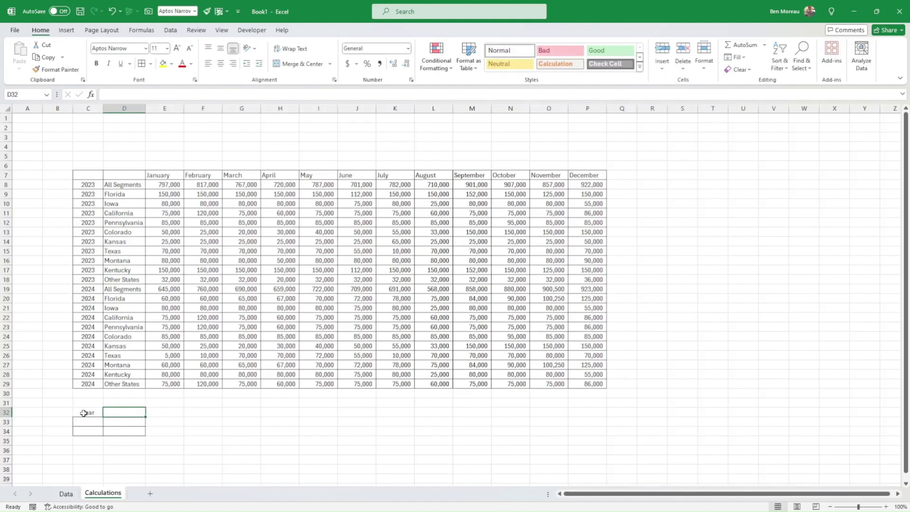
type("Se")
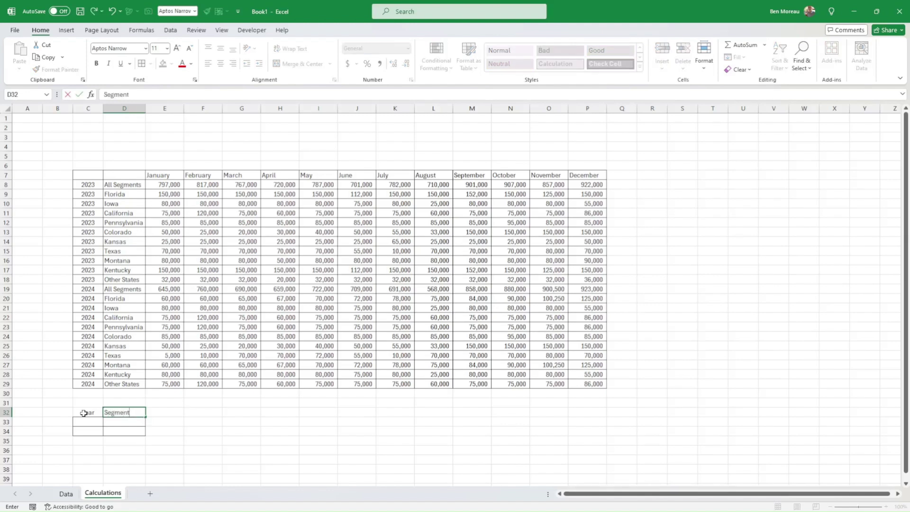
type("gment")
key("Return")
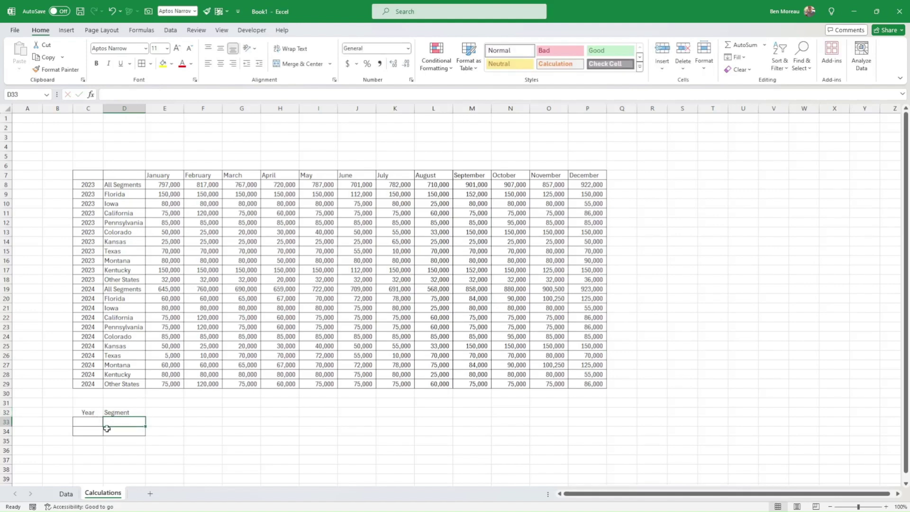
List the distinct years in C36 with the formula =UNIQUE(C8:C29).
left_click(91, 414)
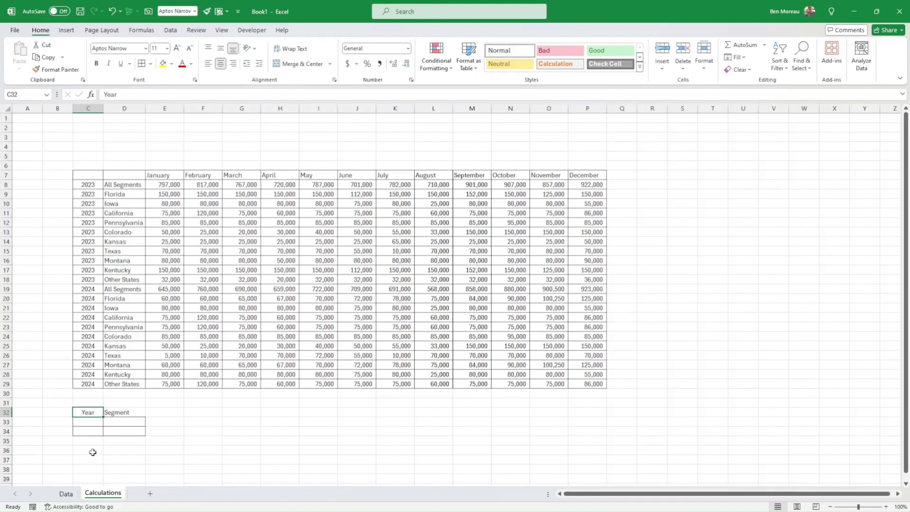
left_click_drag(86, 186, 87, 385)
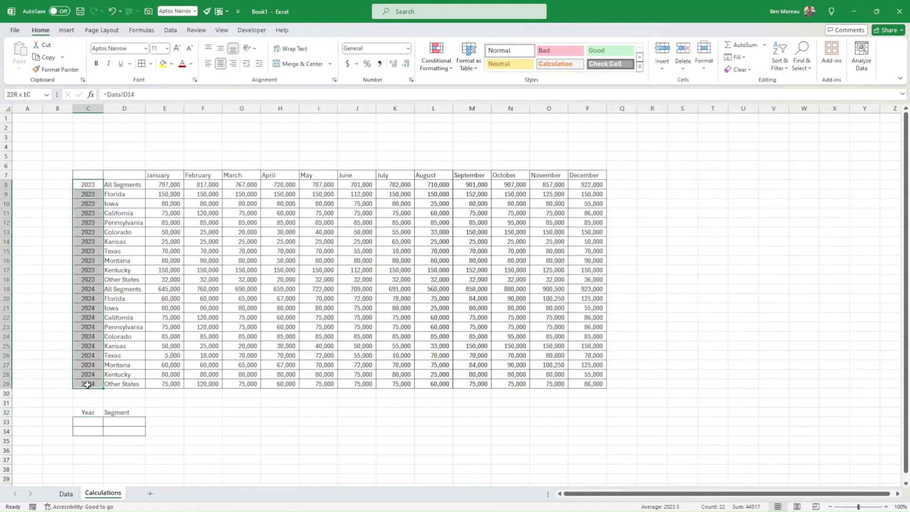
left_click(90, 451)
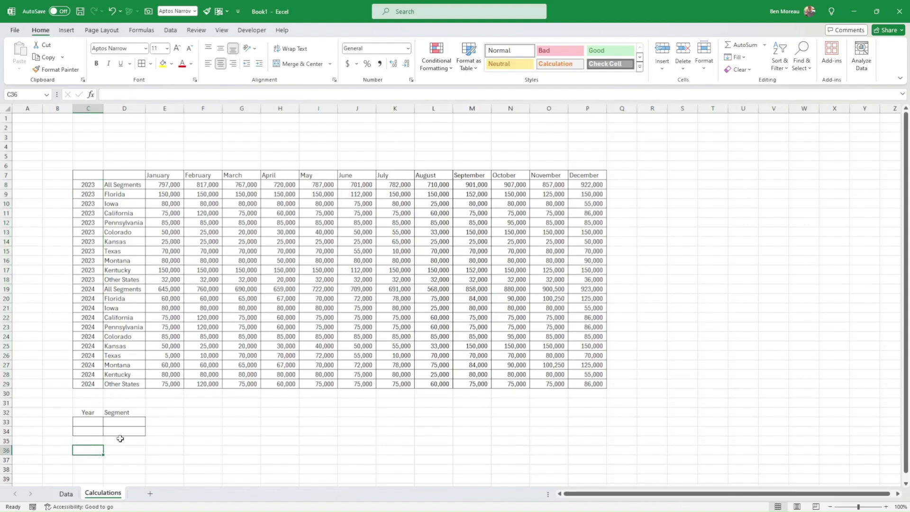
type("=")
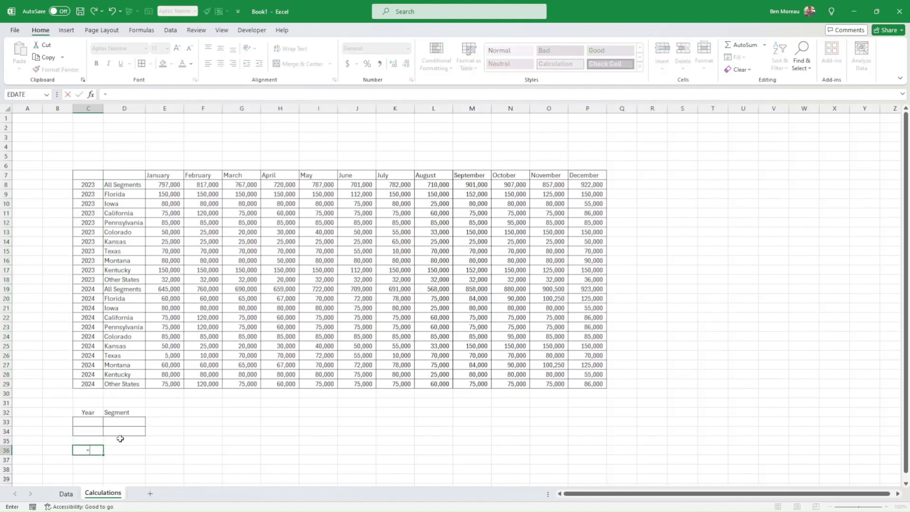
type("unique(")
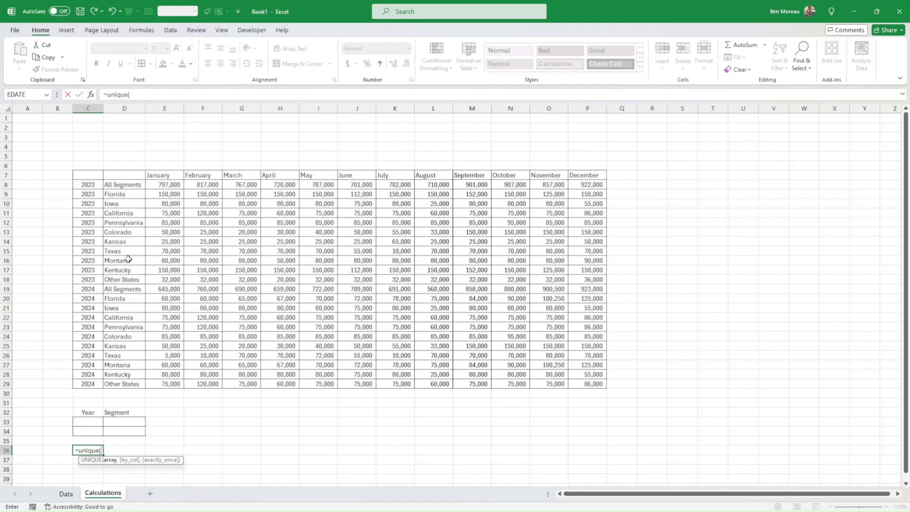
left_click_drag(90, 184, 94, 385)
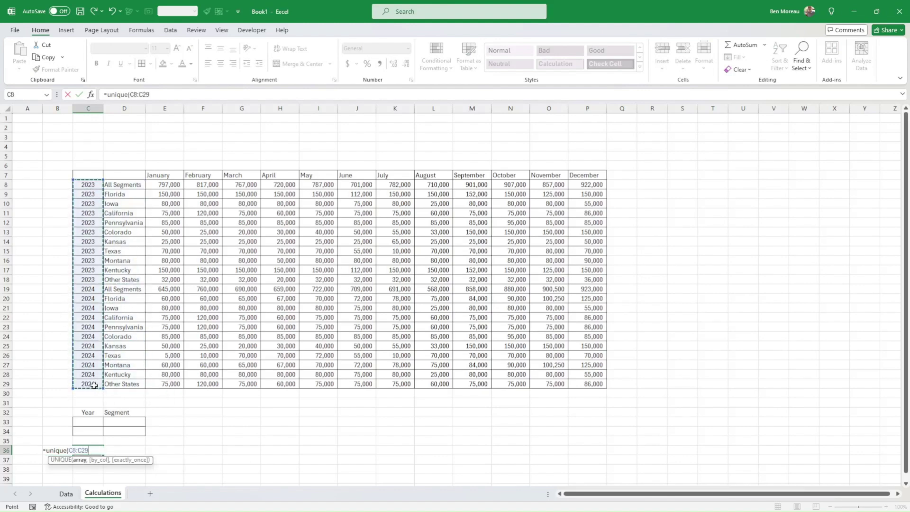
type(")")
key("ctrl+Return")
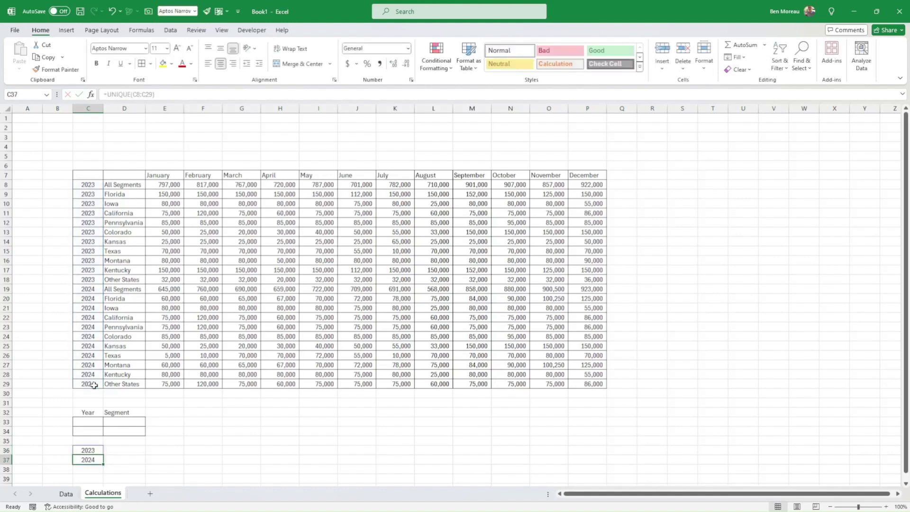
key("Up")
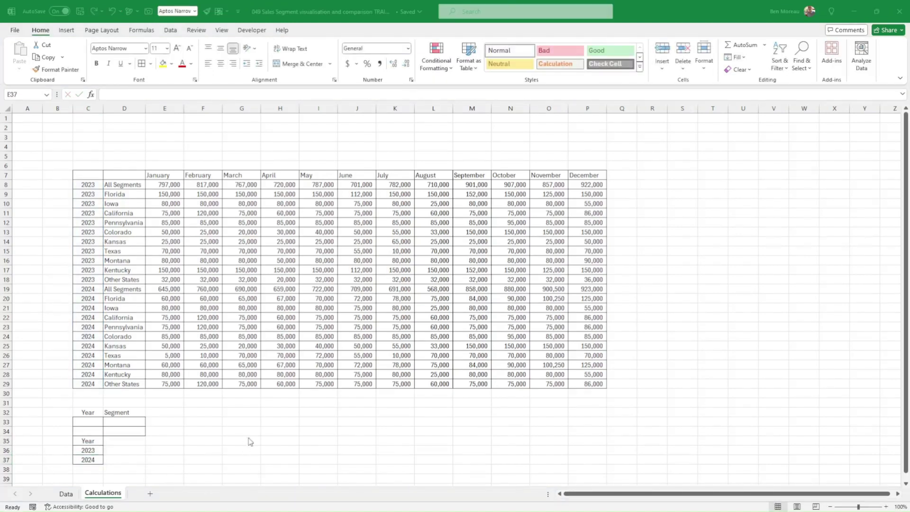
Create a PivotTable on a new worksheet from the year list in C35:C37.
left_click(257, 445)
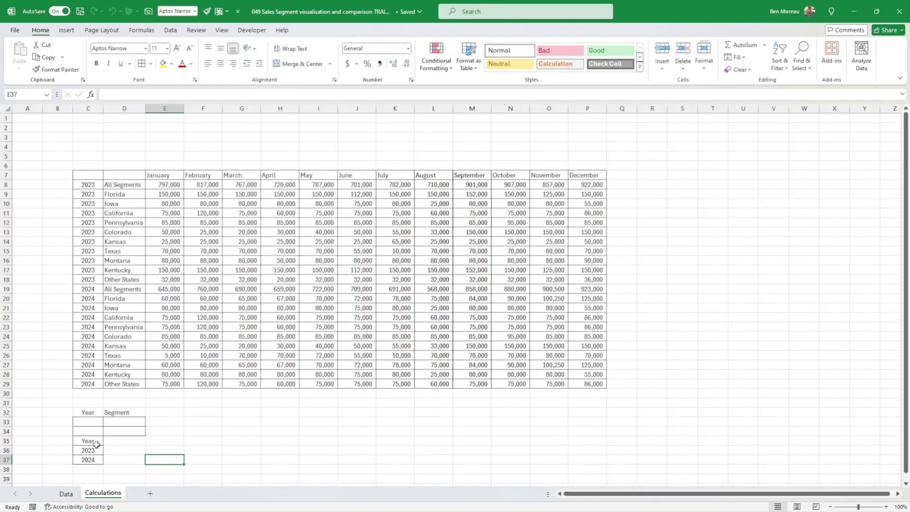
left_click_drag(96, 444, 96, 463)
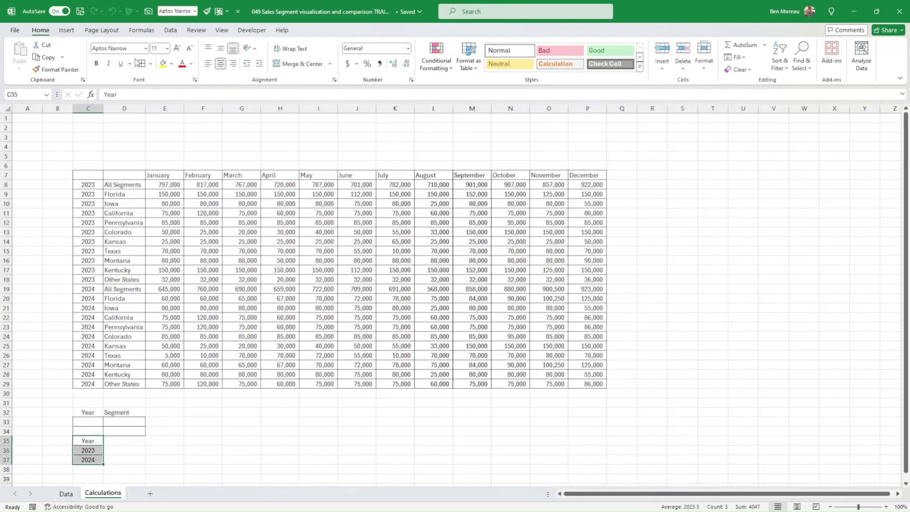
left_click(67, 30)
left_click(22, 50)
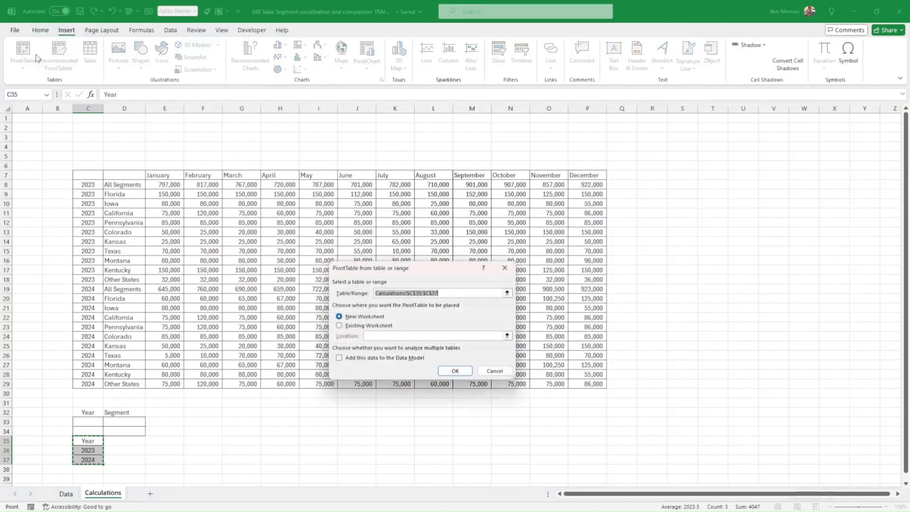
left_click(454, 371)
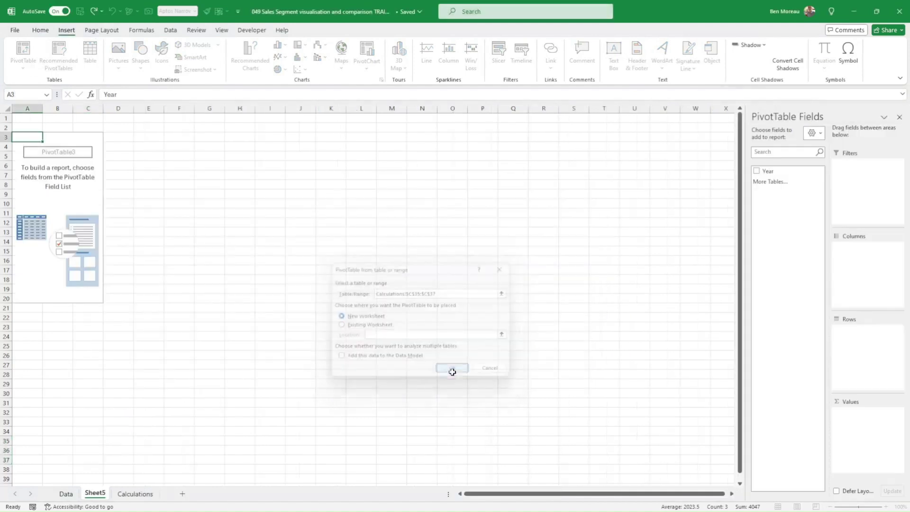
Rename the new PivotTable worksheet to Pivot.
right_click(101, 496)
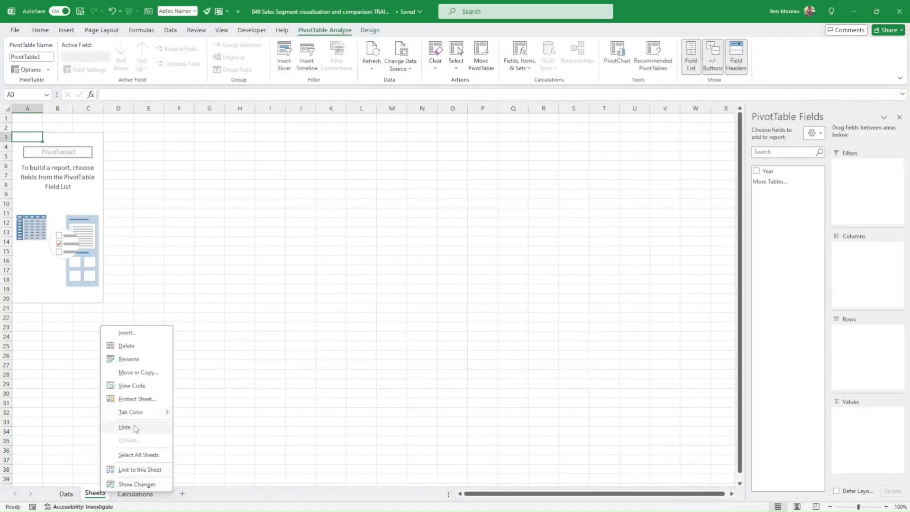
left_click(139, 358)
type("Pivot")
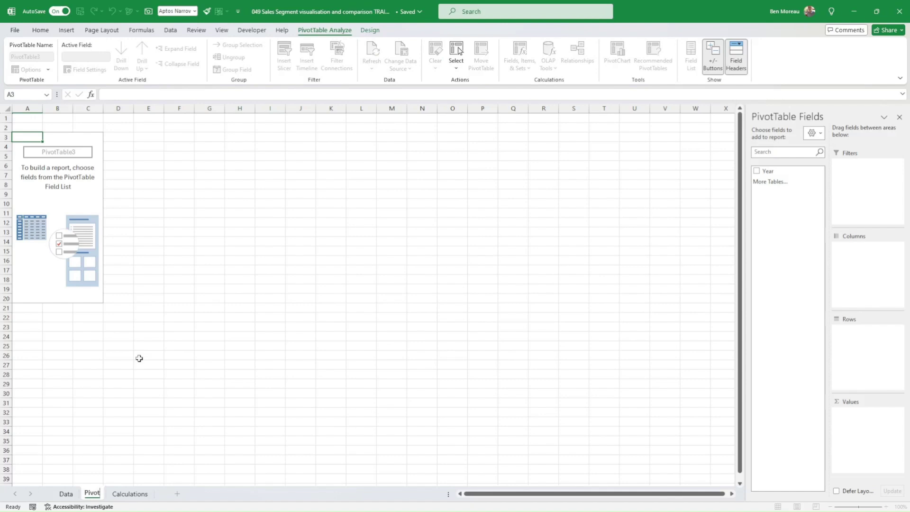
key("Return")
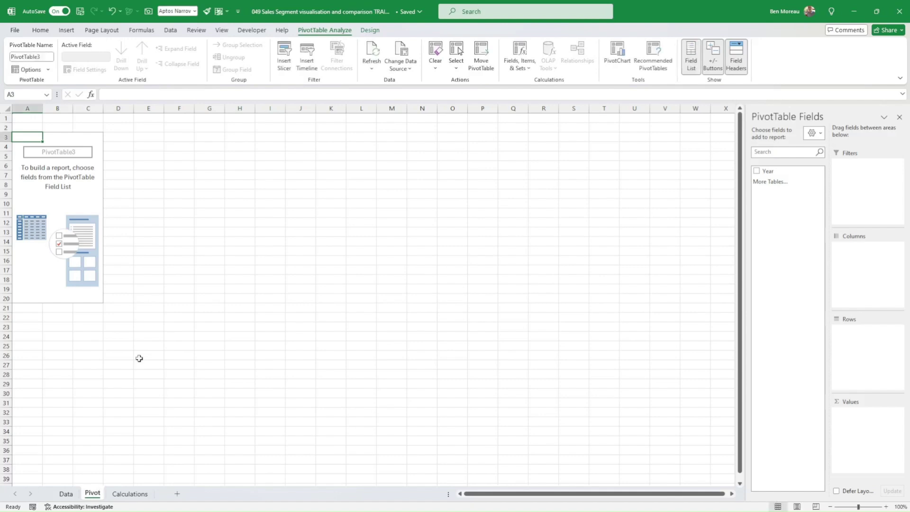
Add the Year field to the PivotTable and place it in the Rows area.
left_click(63, 182)
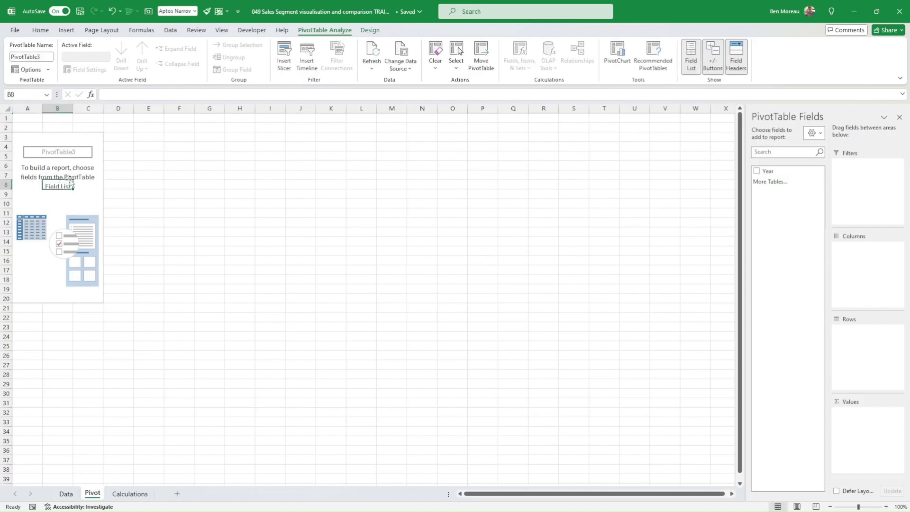
left_click(757, 171)
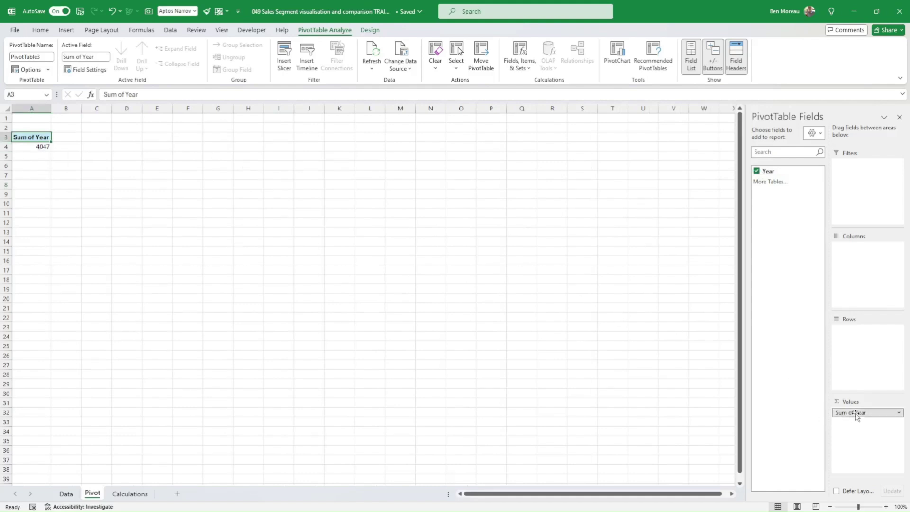
left_click_drag(857, 416, 865, 357)
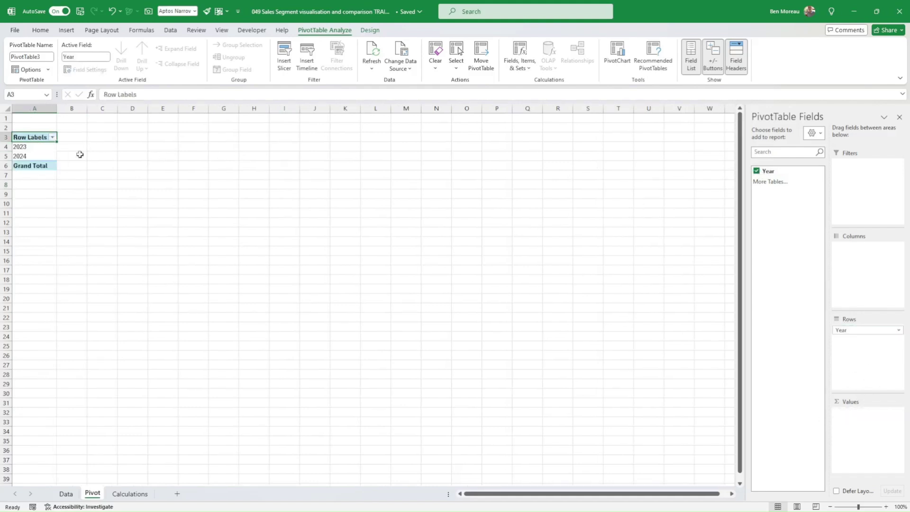
left_click(35, 149)
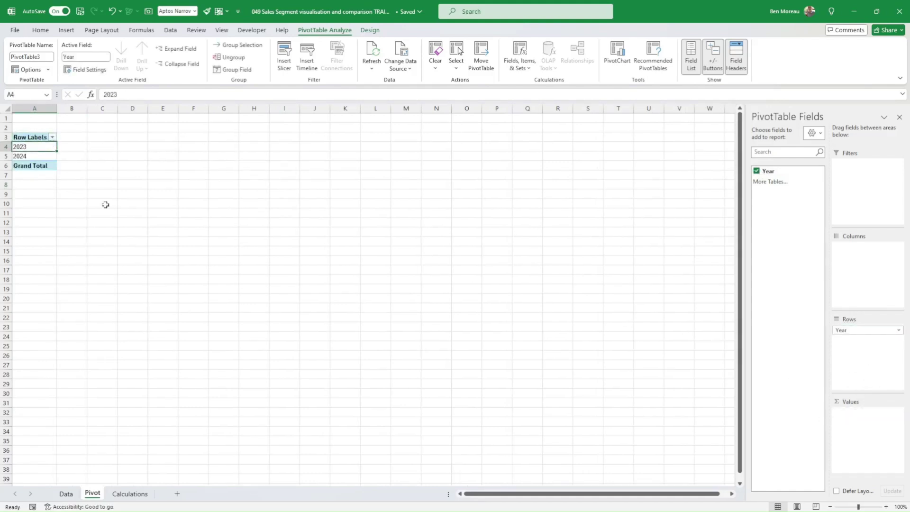
left_click(74, 146)
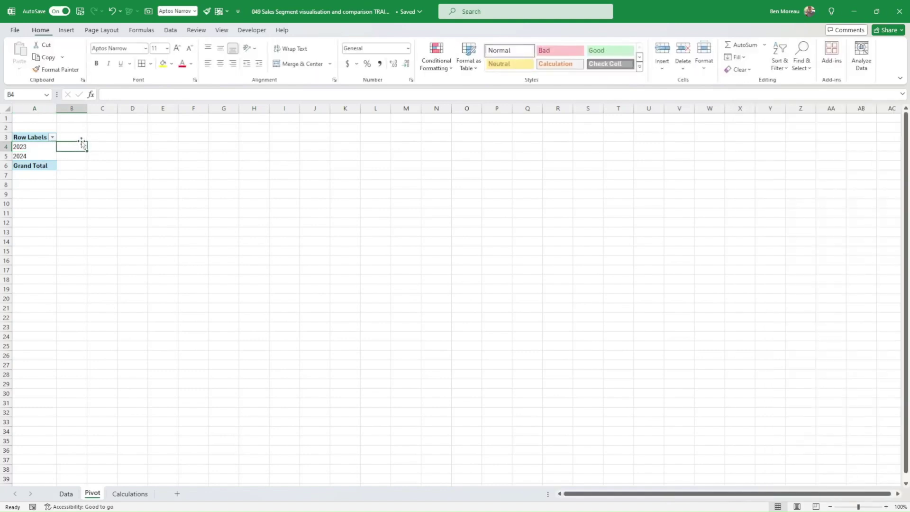
left_click(53, 137)
left_click(188, 155)
left_click(185, 148)
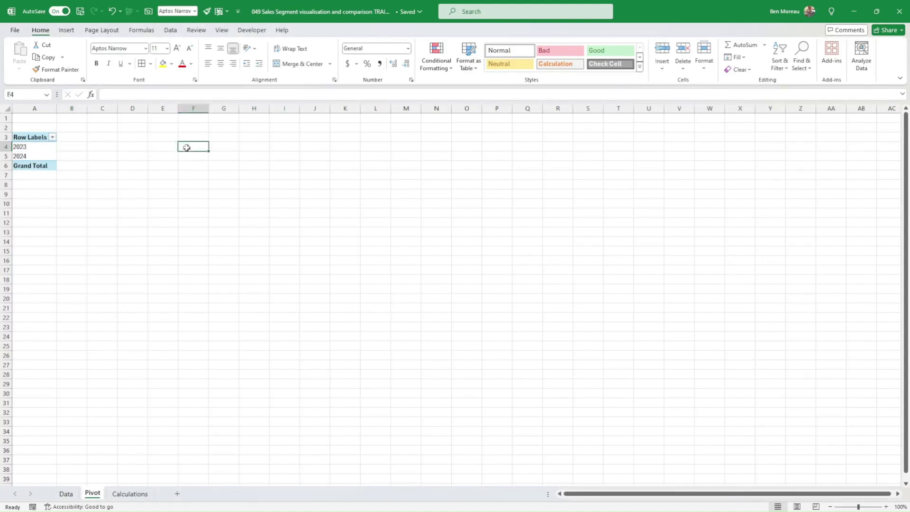
Link cell E4 to the first PivotTable year with the formula =A4.
left_click(161, 148)
type("=")
key("Left")
key("Left")
key("Left")
key("Left")
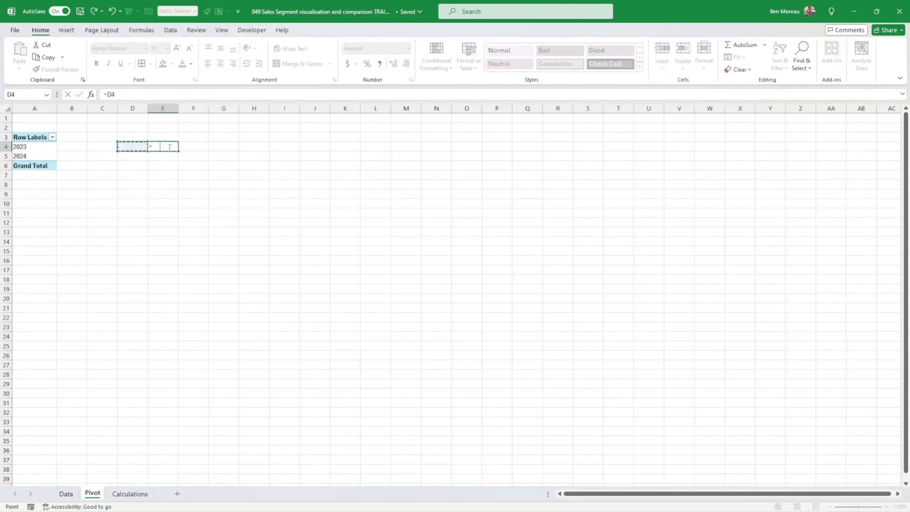
key("Return")
left_click(169, 147)
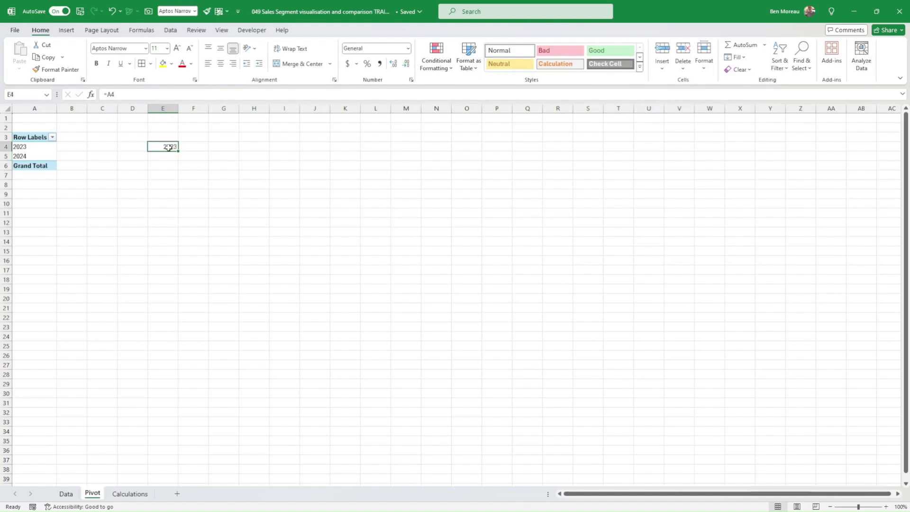
Filter the PivotTable row labels to show only 2024, excluding 2023.
left_click(52, 138)
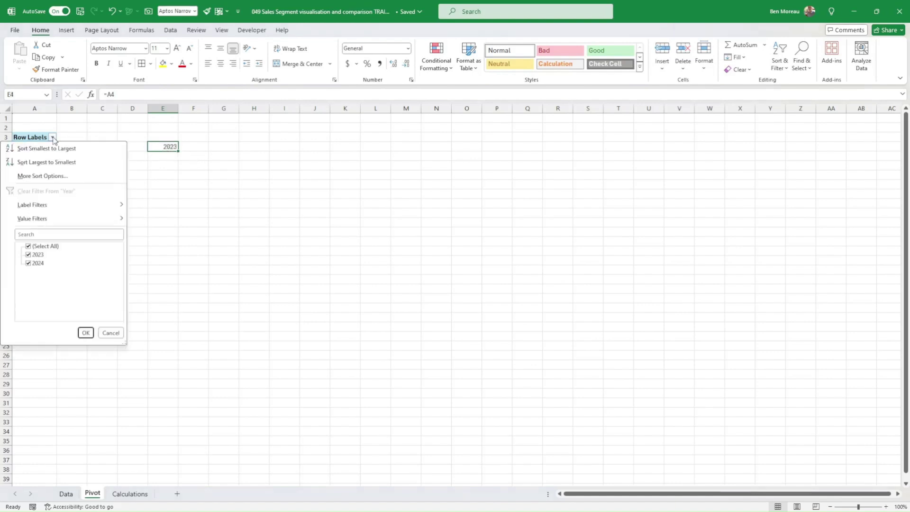
left_click(29, 255)
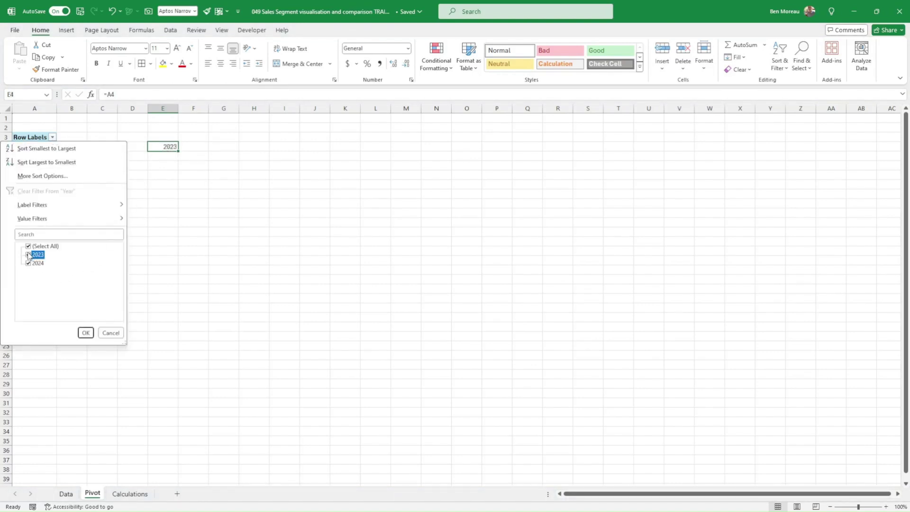
left_click(86, 332)
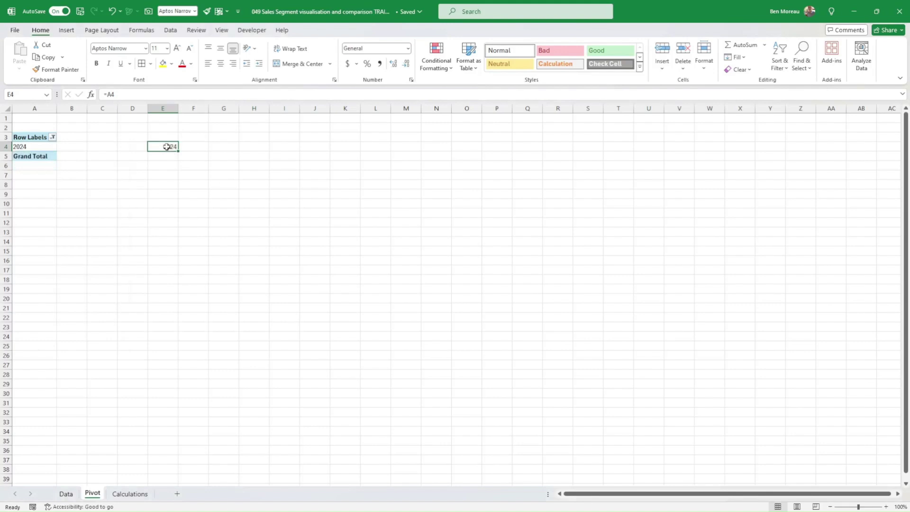
Reset the PivotTable's Year filter to include both 2023 and 2024.
left_click(52, 138)
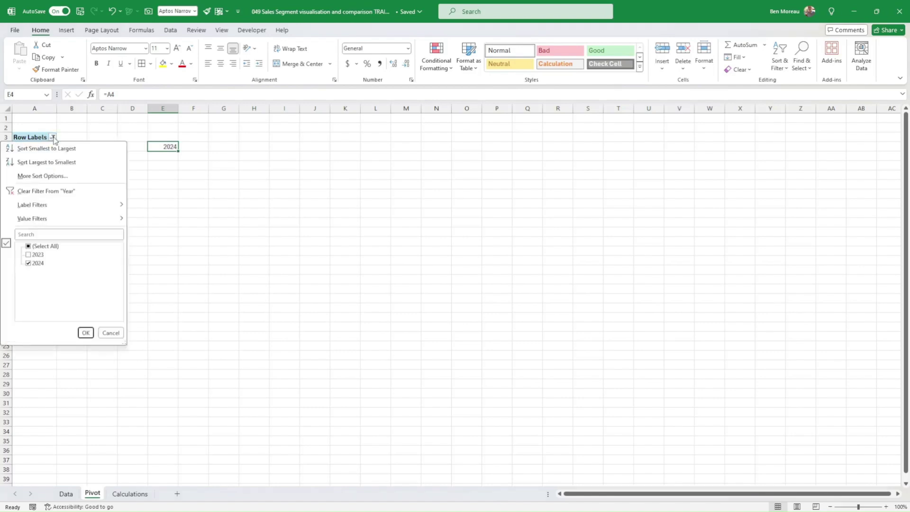
left_click(27, 247)
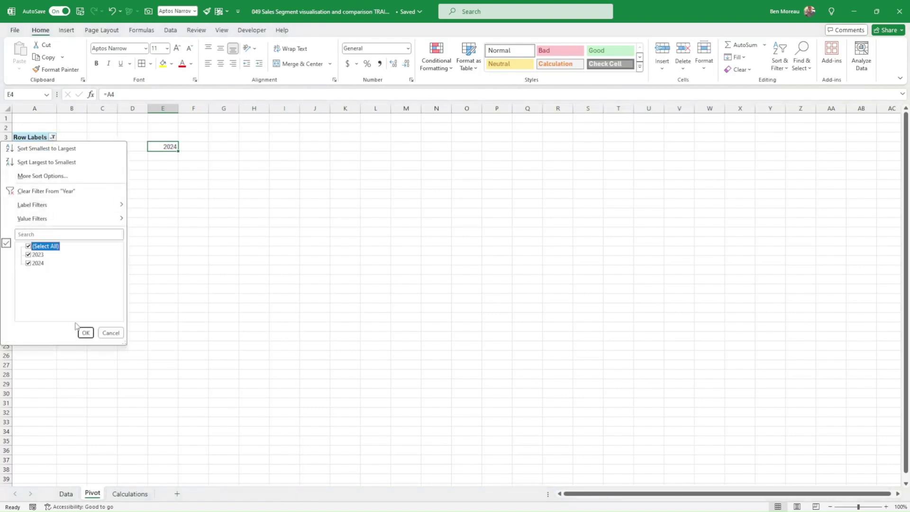
left_click(85, 332)
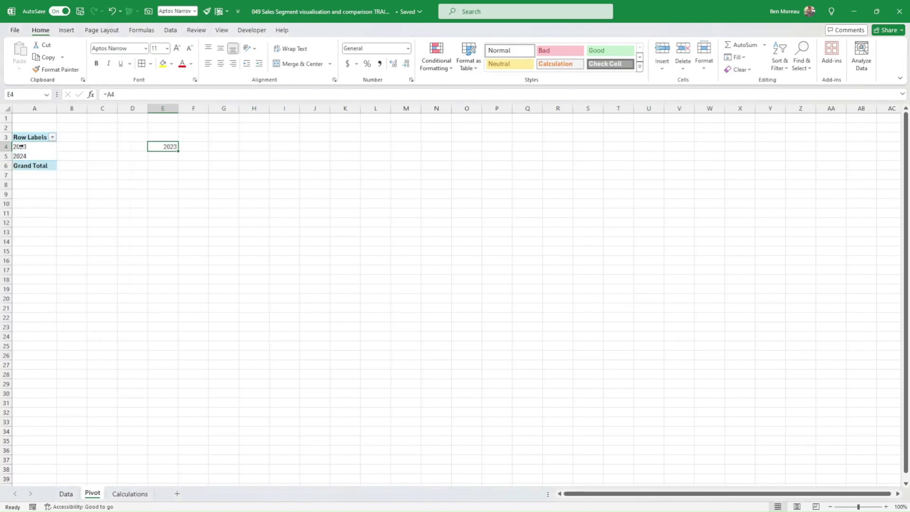
Remove the test formula in cell E4 by filling the empty cell E3 down over it.
left_click(20, 147)
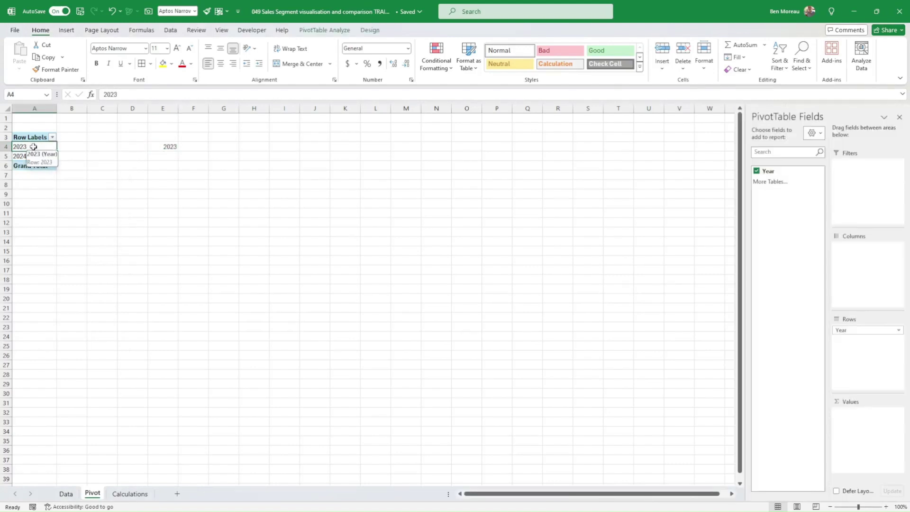
left_click(160, 137)
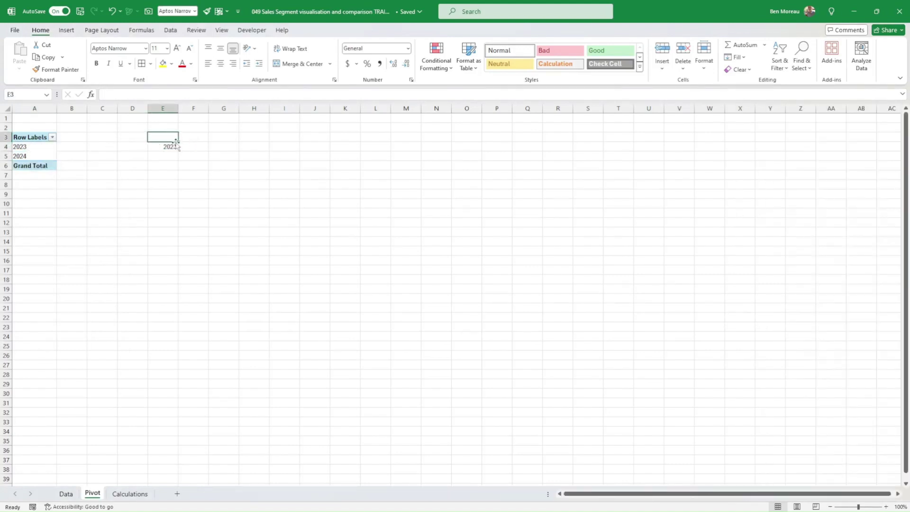
left_click_drag(180, 142, 178, 162)
left_click(169, 177)
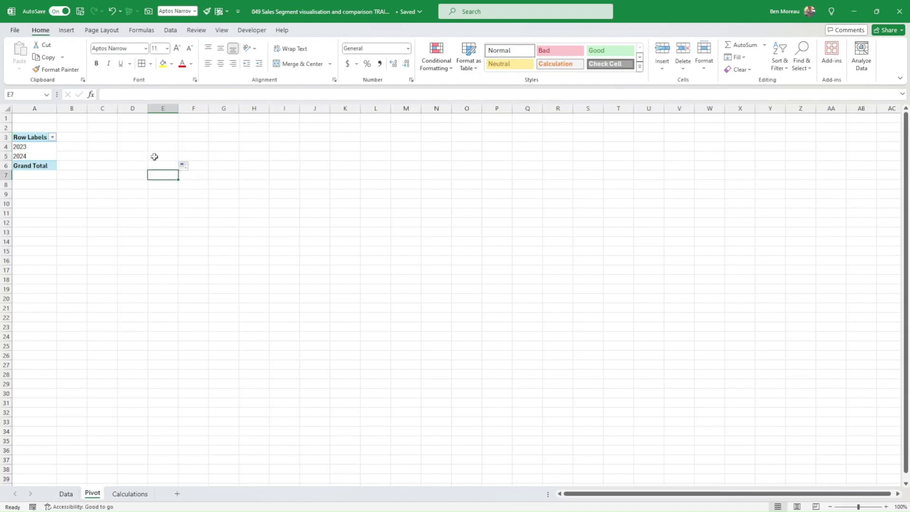
Label the first PivotTable with the text "First comparison selection" in cell A1.
left_click(40, 117)
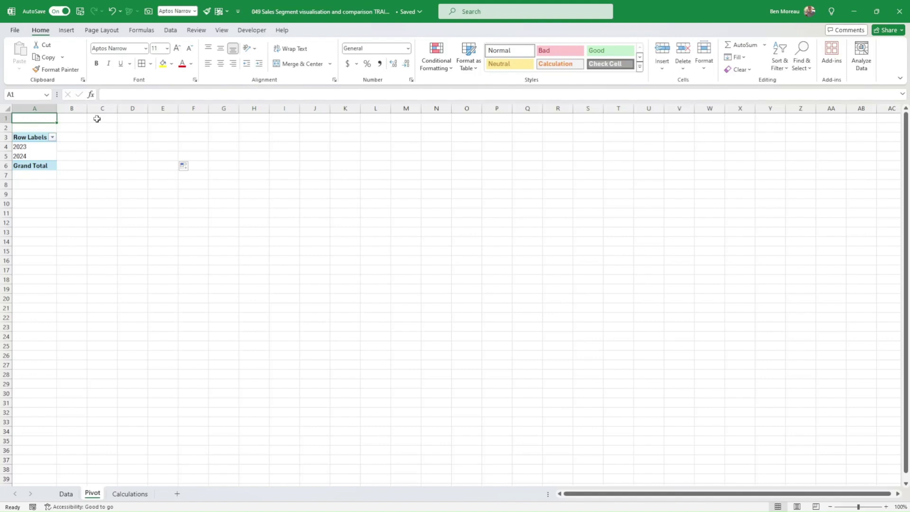
type("First compari")
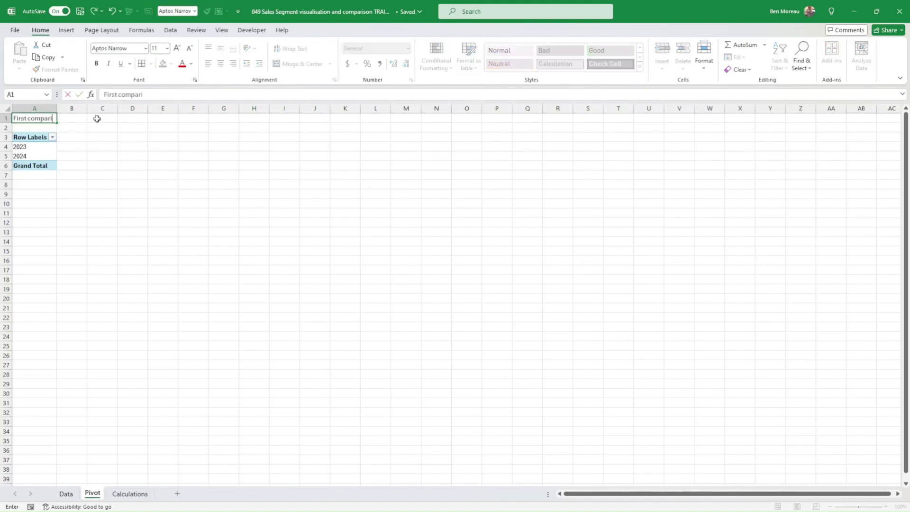
type("son selection")
key("Return")
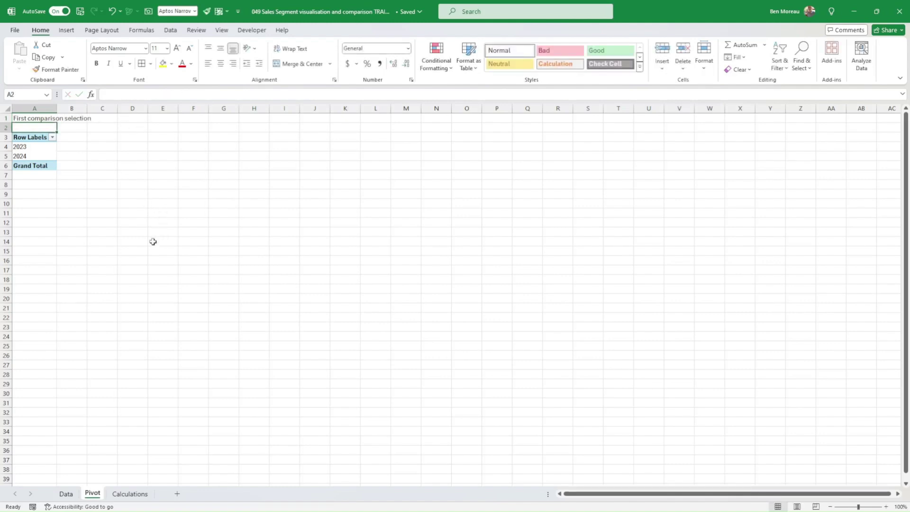
Create a second PivotTable from Calculations range C35:C37, placed on the existing Pivot worksheet at cell D3.
left_click(132, 494)
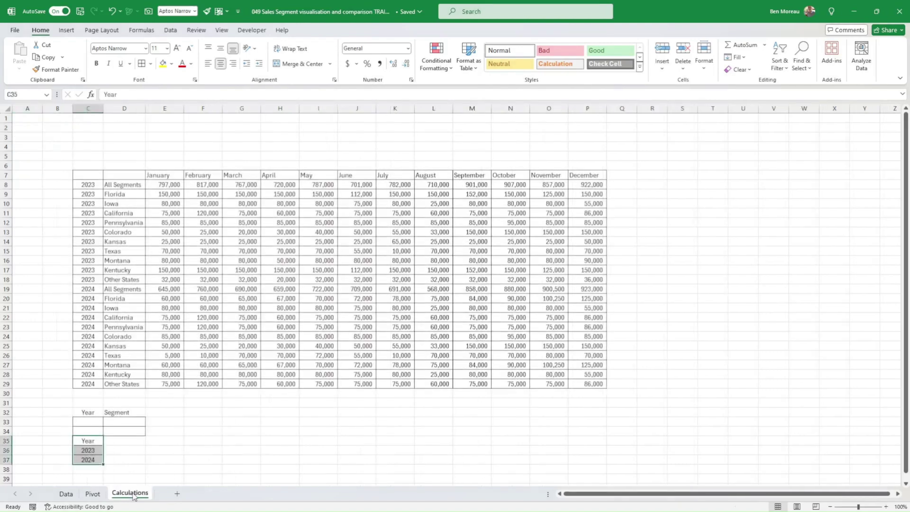
left_click(66, 30)
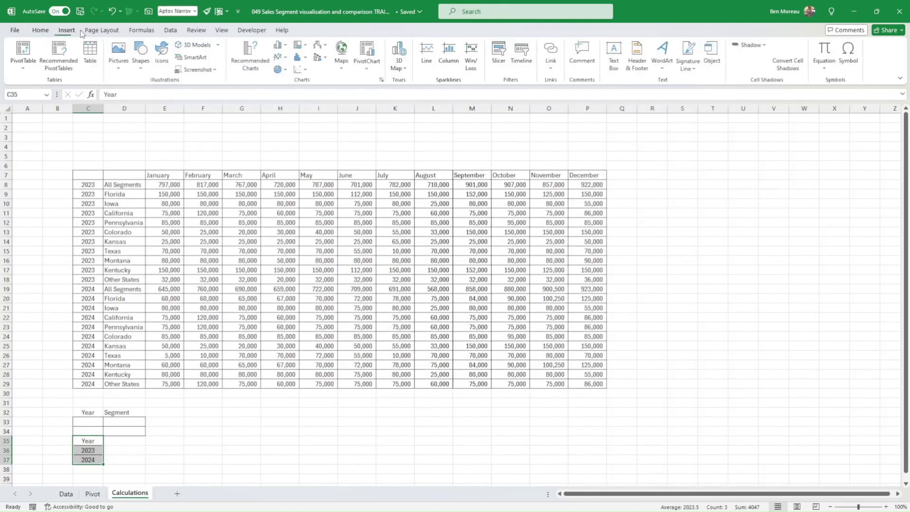
left_click(23, 51)
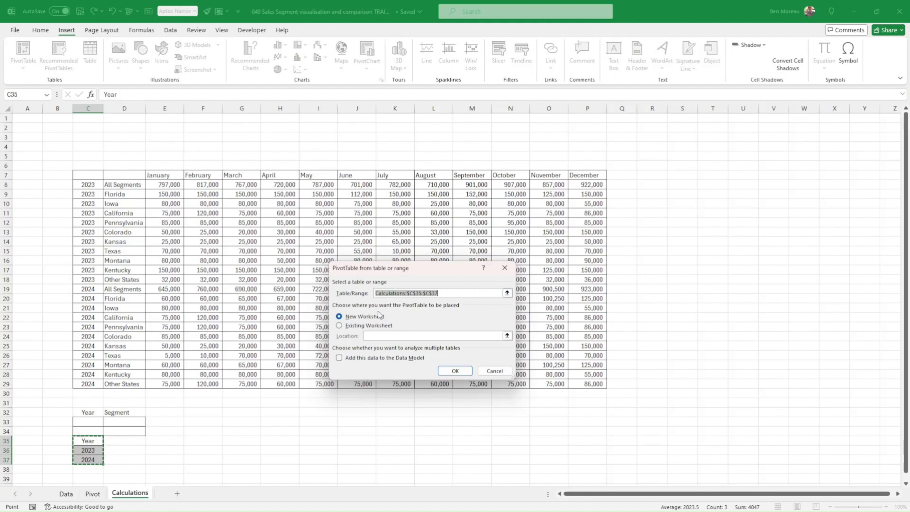
left_click(378, 326)
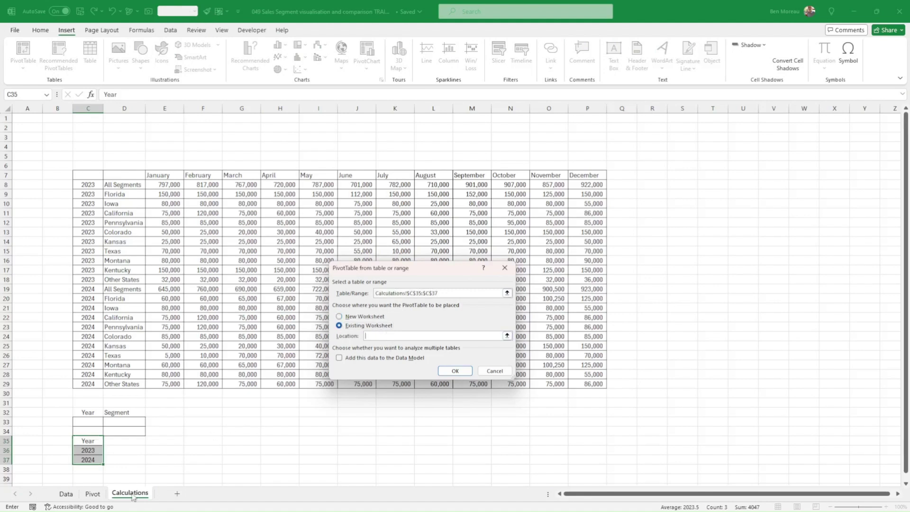
left_click(93, 494)
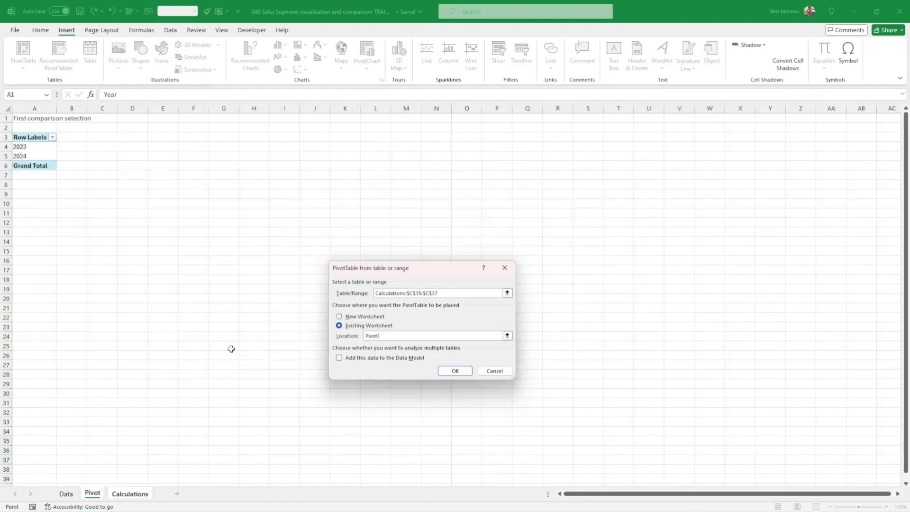
left_click(137, 137)
left_click(454, 371)
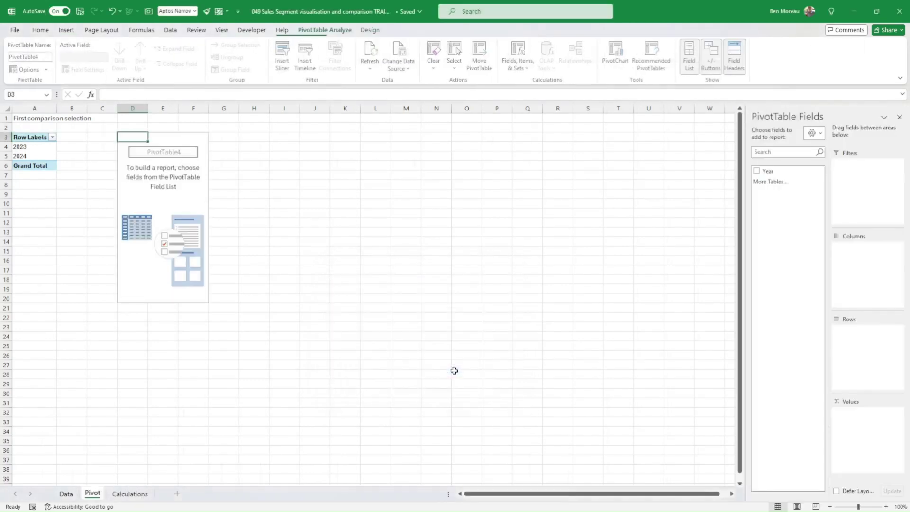
Add the Year field to the second PivotTable and move it from Values to Rows.
left_click(756, 172)
left_click_drag(856, 413, 871, 337)
left_click(207, 184)
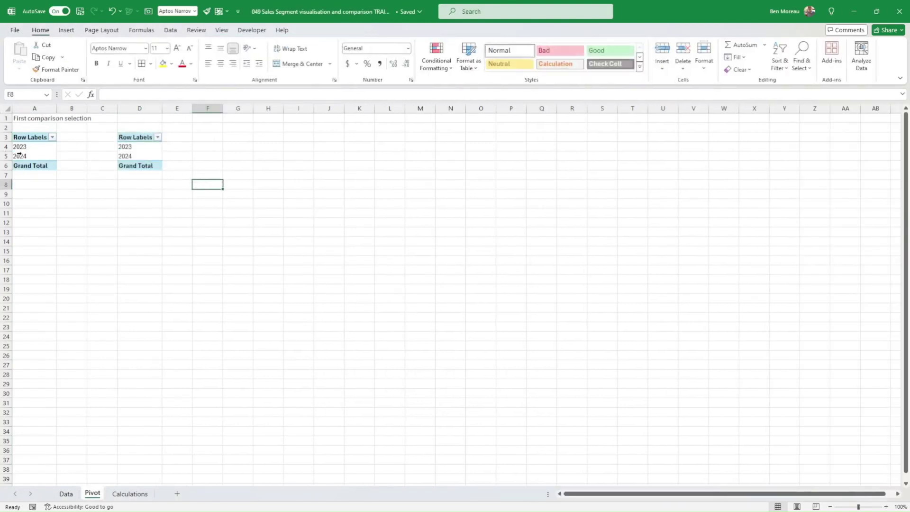
Label the second PivotTable with the text "Second comparison" in cell D1.
left_click(136, 119)
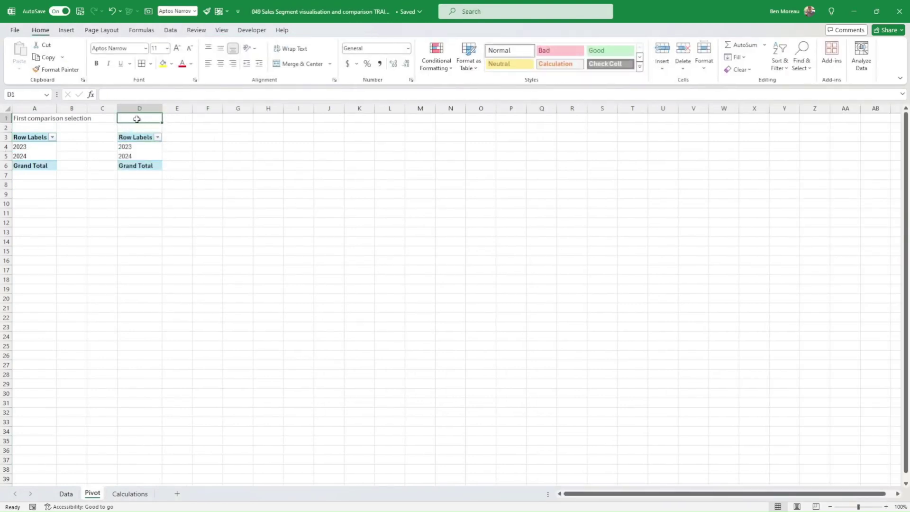
type("Second")
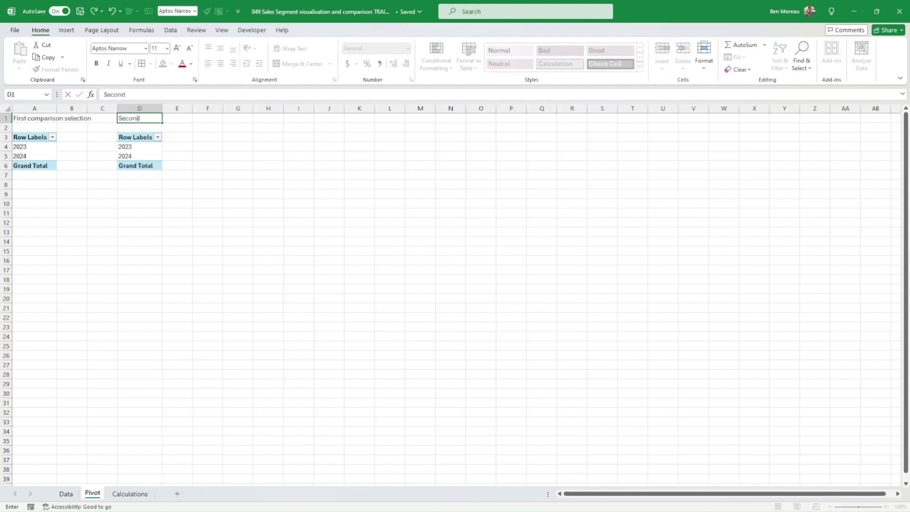
type(" comparison")
key("Return")
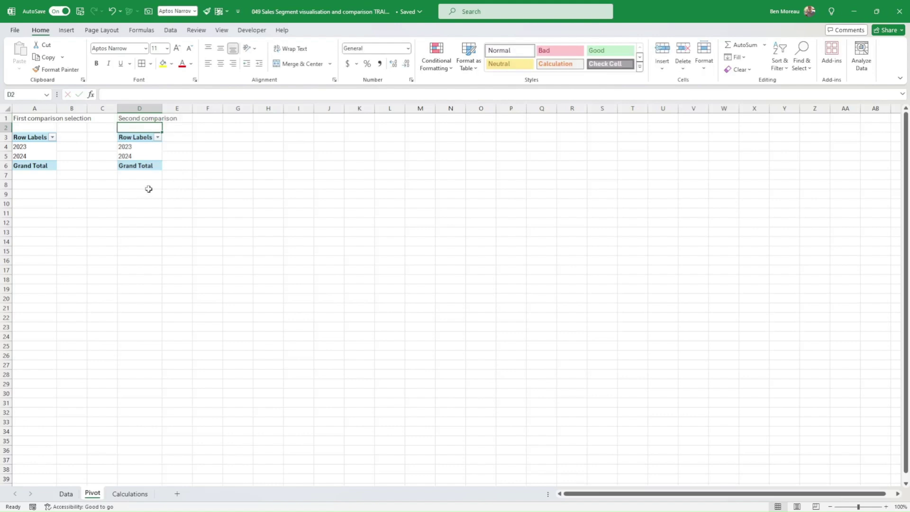
Insert a Year slicer for the first PivotTable.
left_click(44, 149)
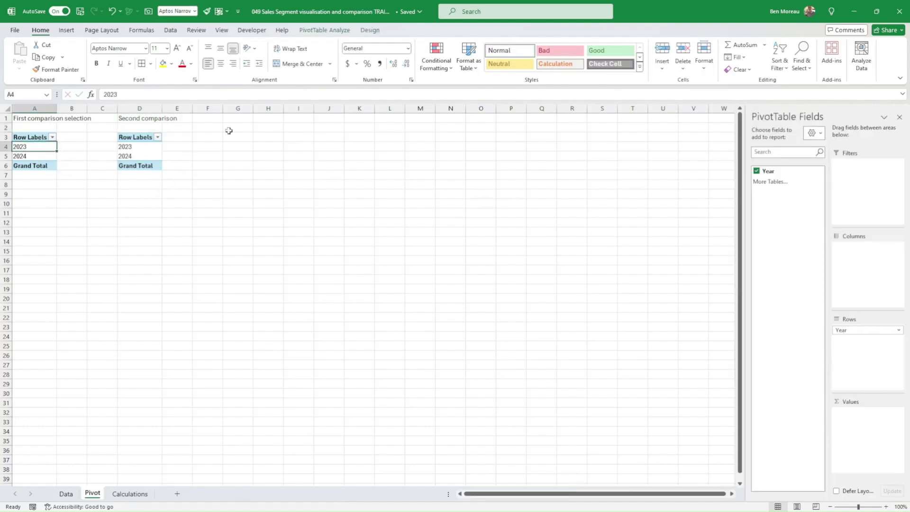
left_click(326, 31)
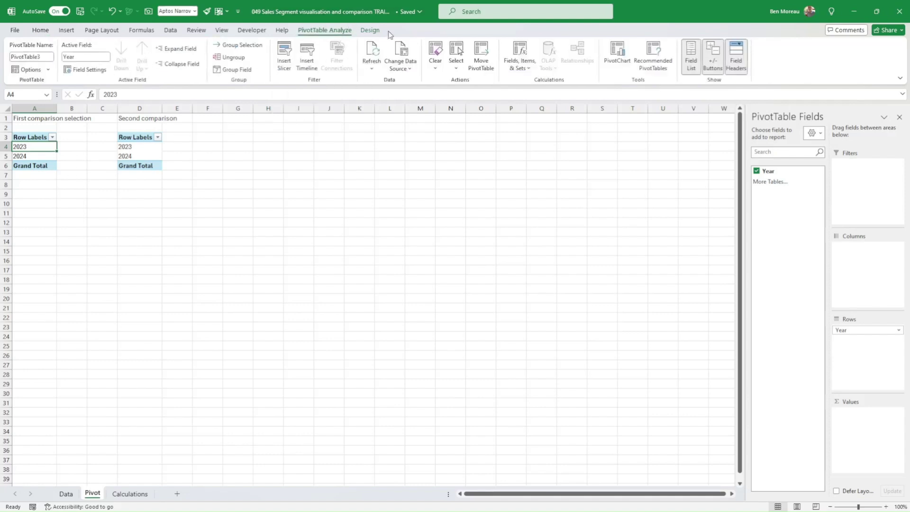
left_click(284, 61)
left_click(376, 242)
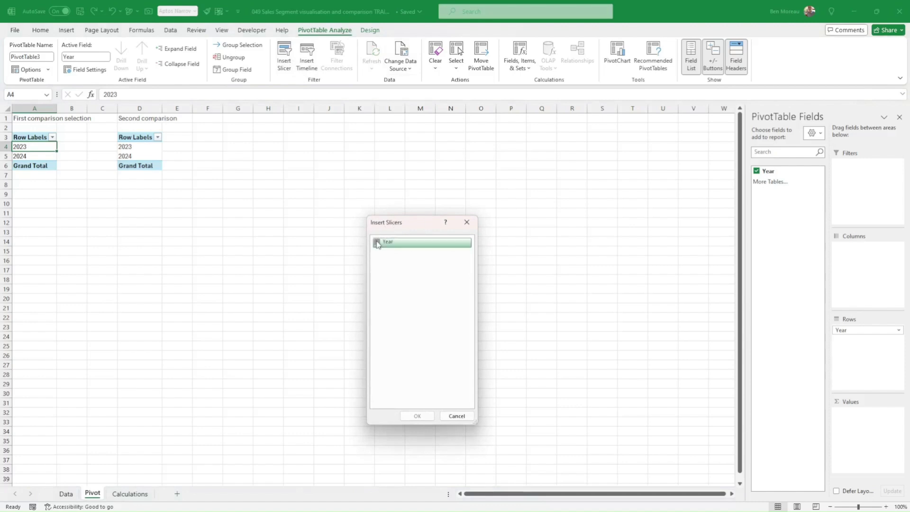
left_click(418, 416)
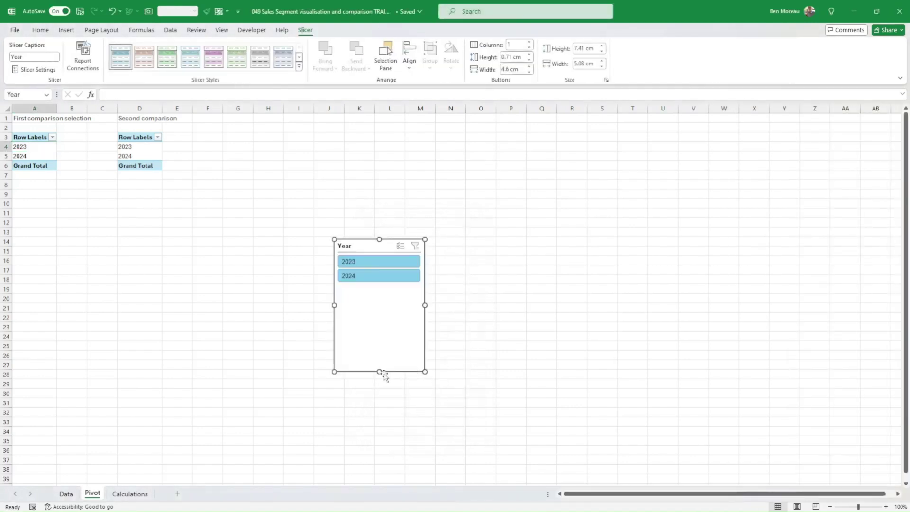
Shrink the Year slicer to about 3 cm high and move it up beside the PivotTables.
left_click_drag(379, 372, 335, 228)
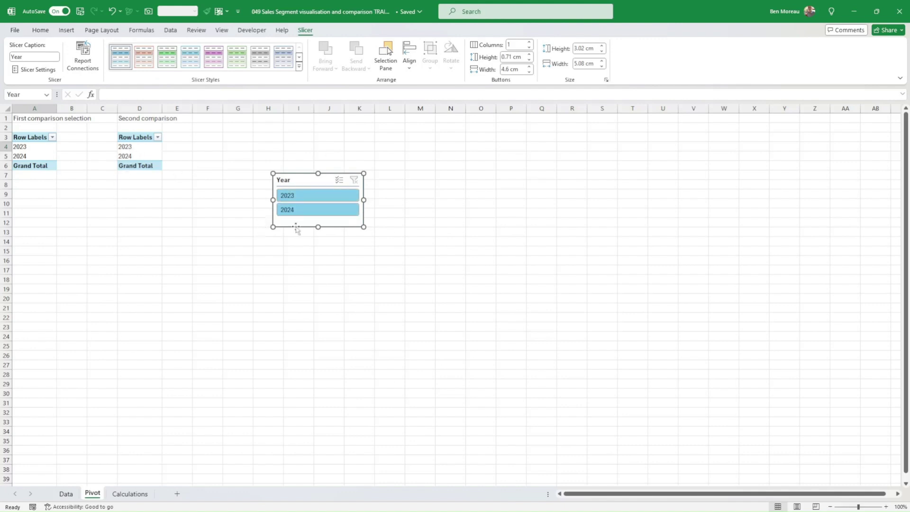
left_click_drag(340, 228, 343, 197)
left_click(351, 230)
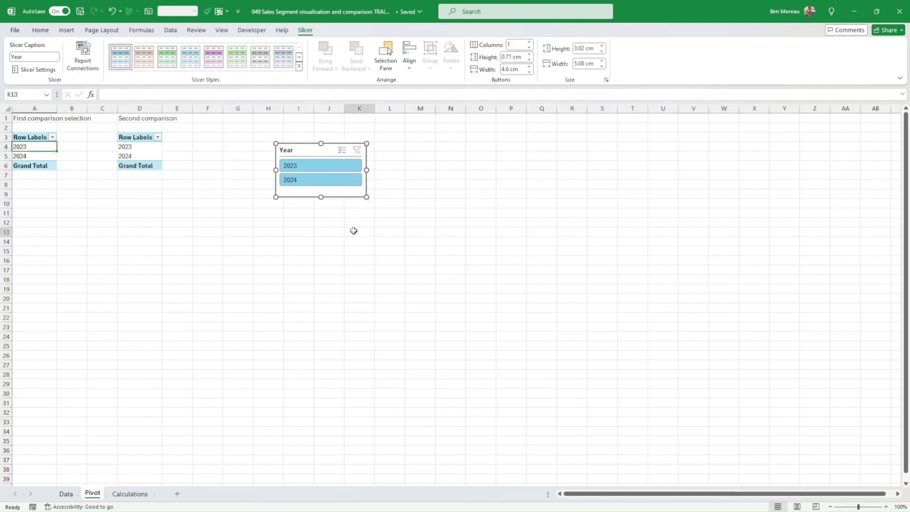
Link the first Year cell C33 on the Calculations sheet to the first PivotTable with =Pivot!A4.
left_click(128, 495)
type("=")
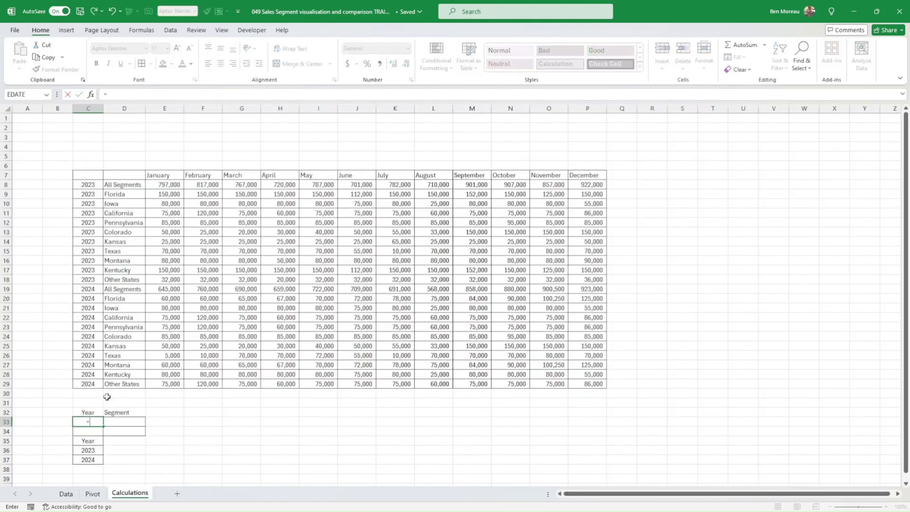
left_click(93, 493)
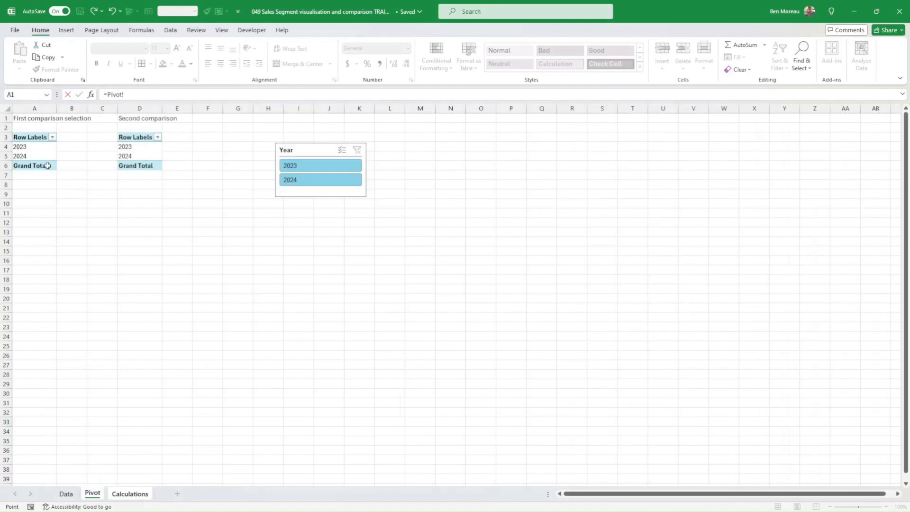
left_click(33, 148)
key("Return")
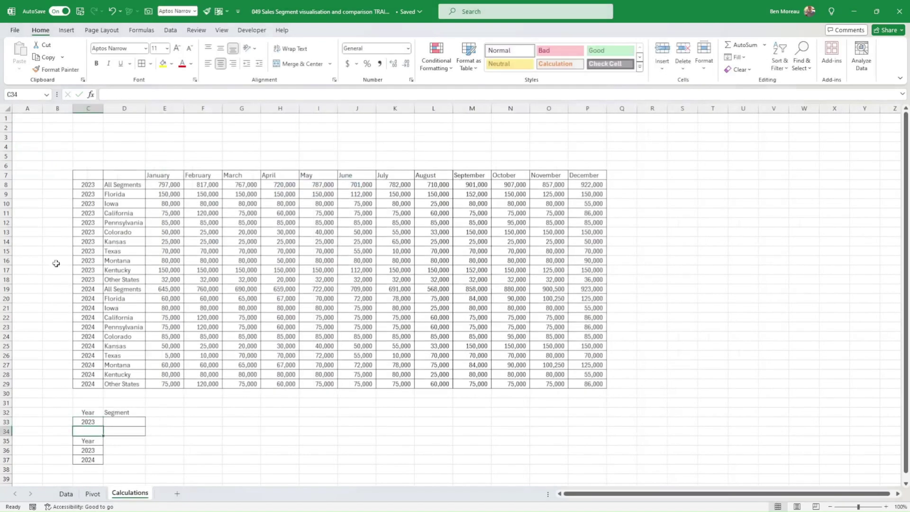
Link the second Year cell C34 on the Calculations sheet to cell D4 of the Pivot sheet.
type("=")
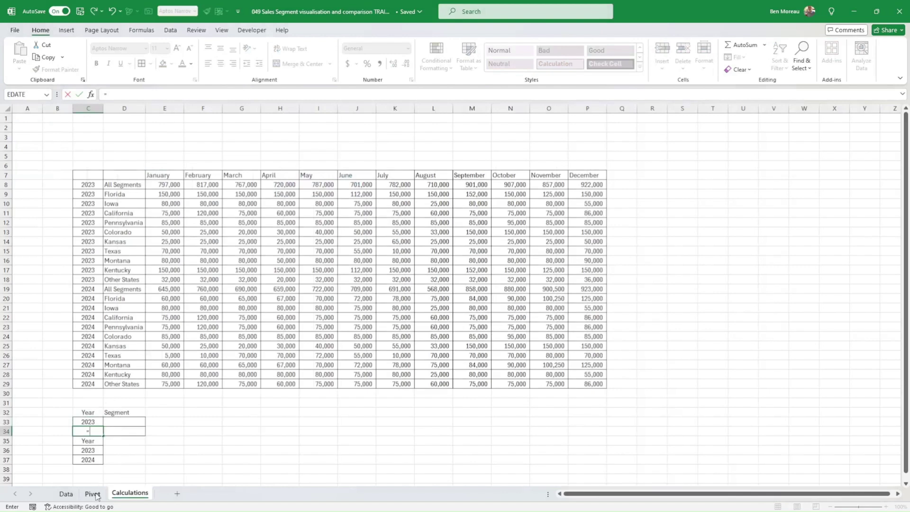
left_click(93, 493)
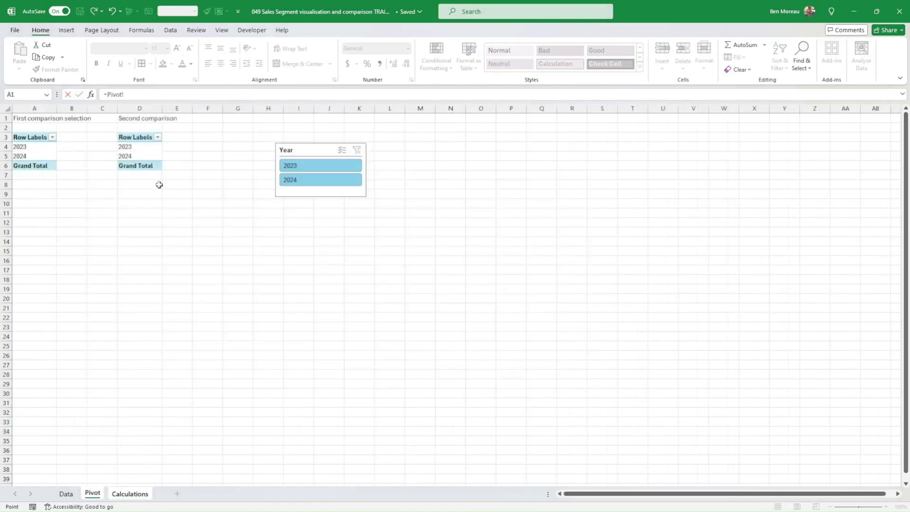
left_click(142, 146)
key("Return")
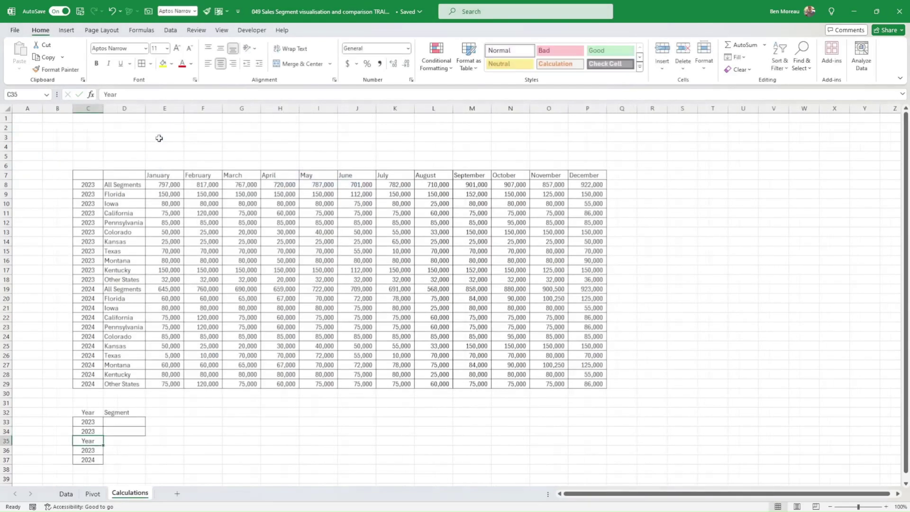
left_click_drag(93, 423, 98, 431)
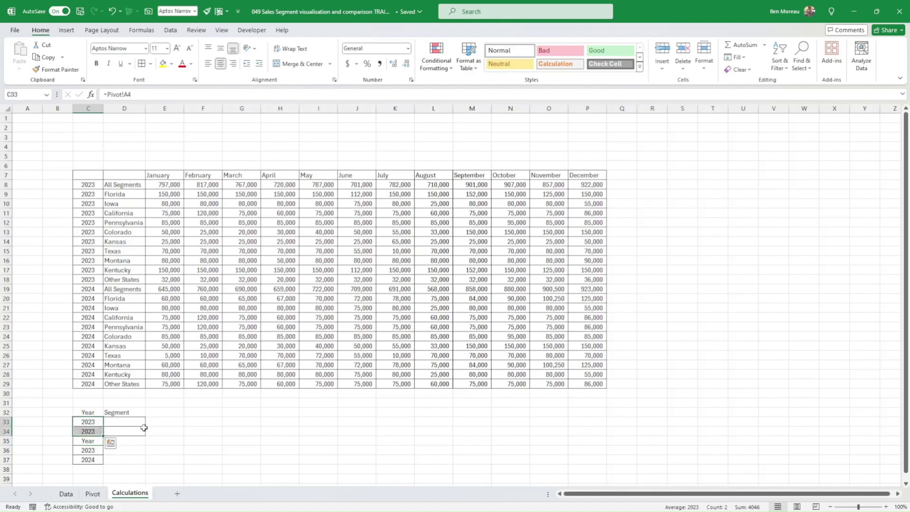
Move the Year slicer on the Pivot sheet below the first PivotTable and filter it to 2024.
left_click(93, 494)
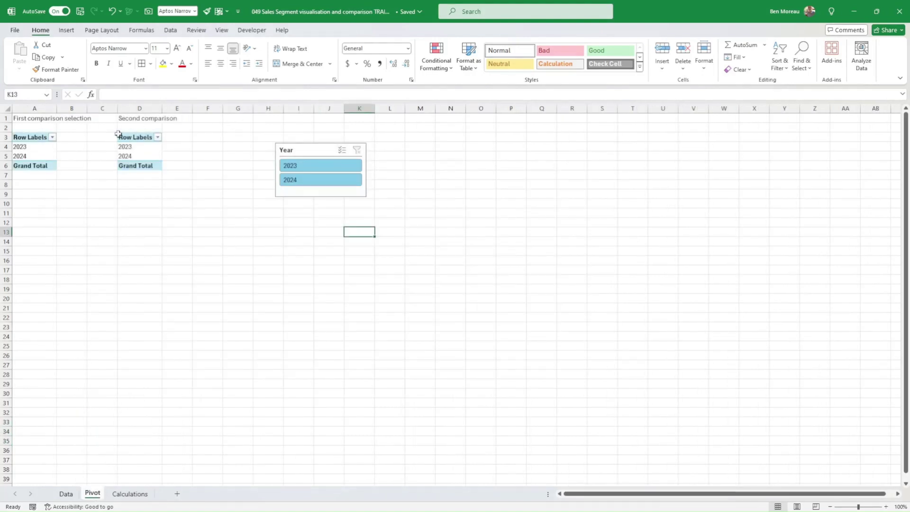
left_click_drag(302, 149, 25, 195)
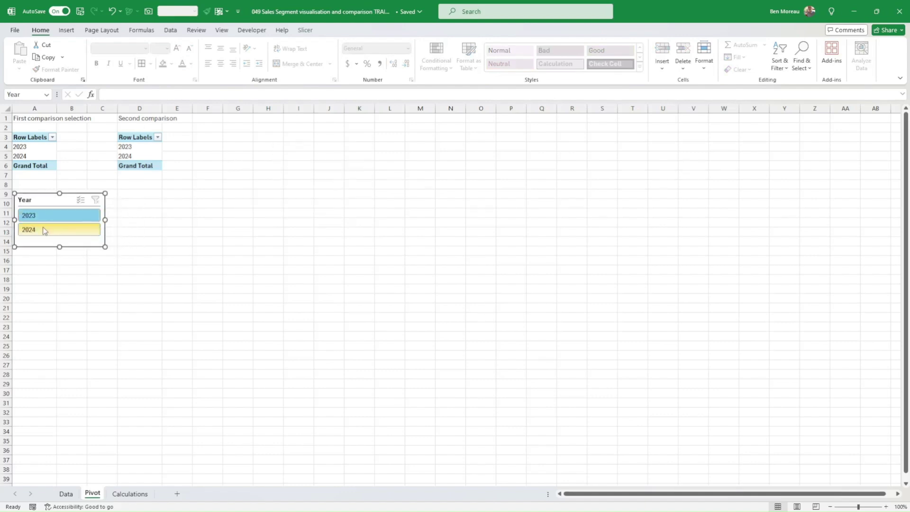
left_click(41, 231)
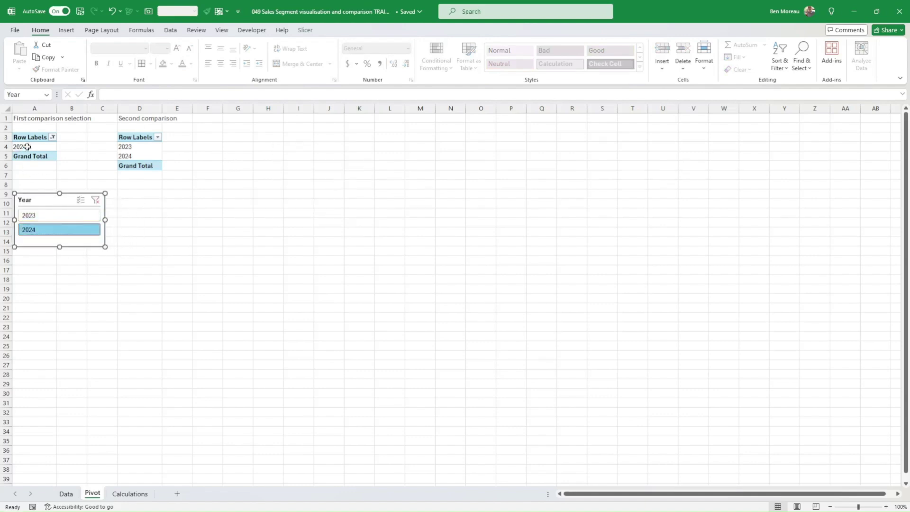
Check the linked year in C33 on the Calculations sheet and move the Pivot sheet's Year slicer slightly up towards the first PivotTable.
left_click(129, 494)
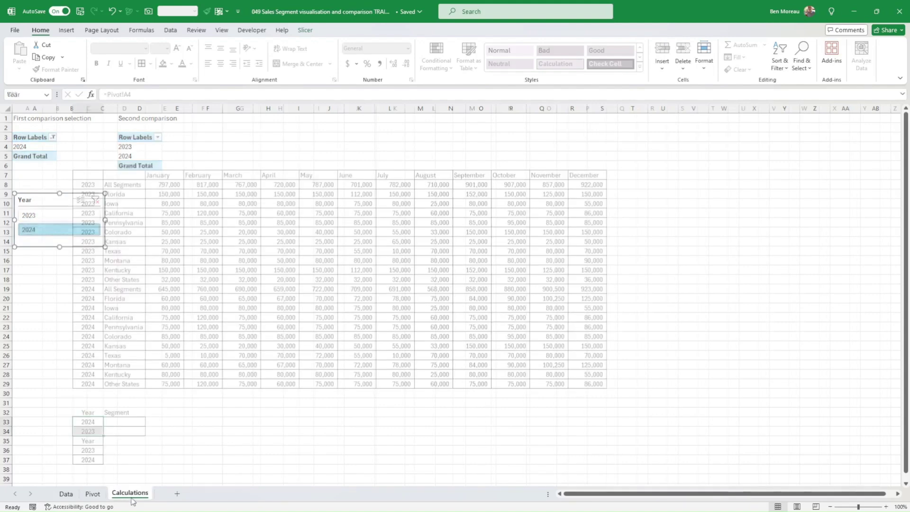
left_click(99, 421)
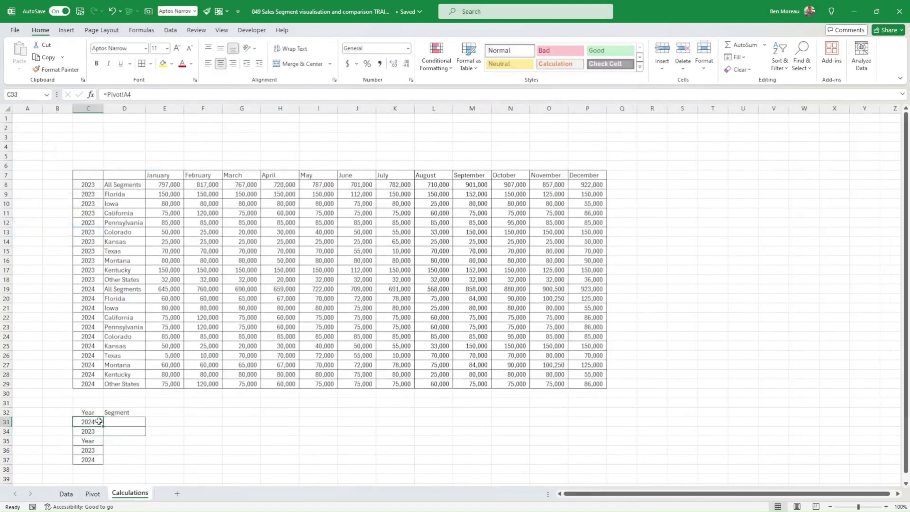
left_click(93, 494)
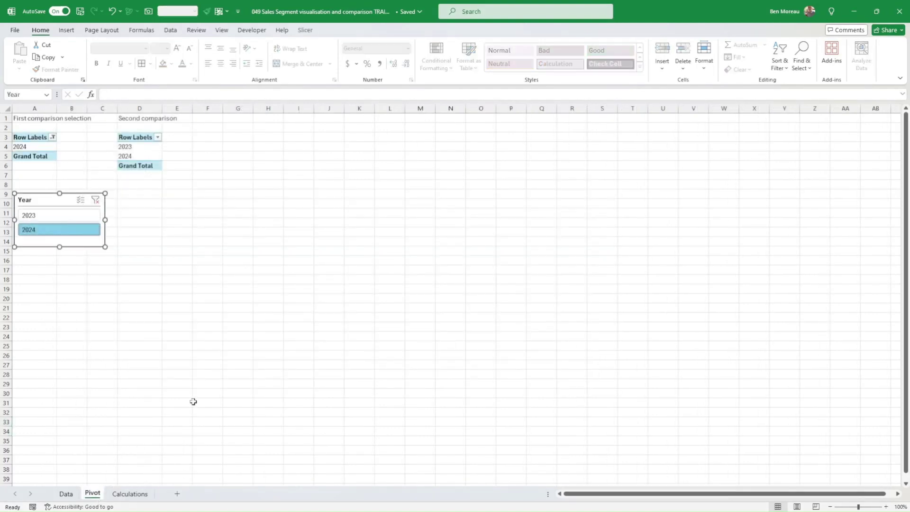
left_click_drag(81, 248, 80, 238)
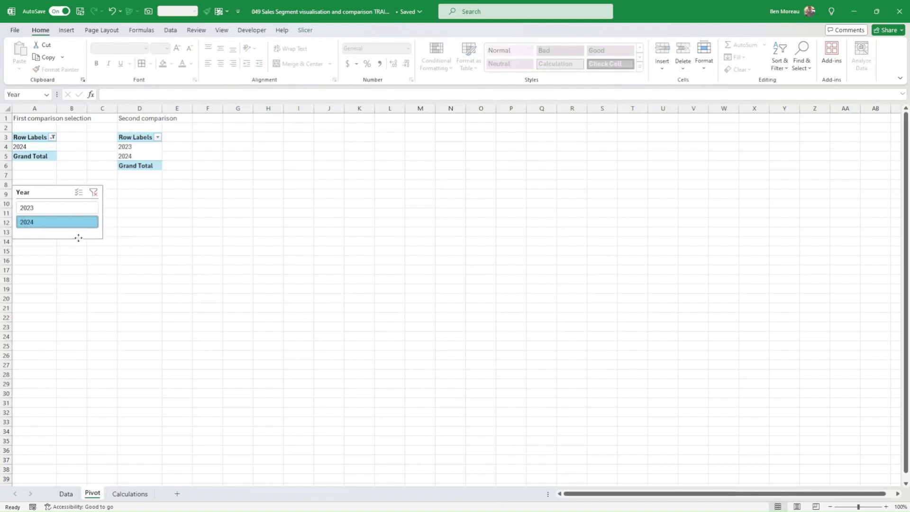
Insert a Year slicer for the second PivotTable, shrink it to about 3.5 cm high and place it beside the first slicer.
left_click(127, 147)
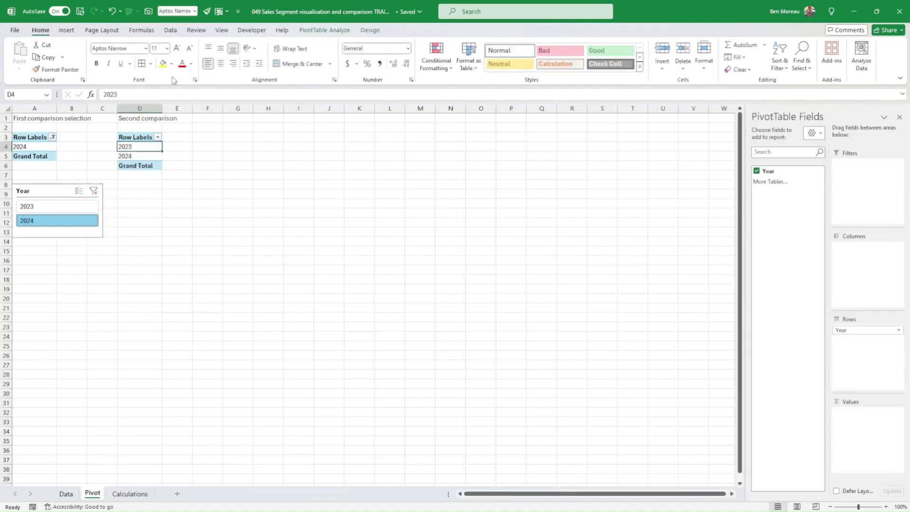
left_click(67, 31)
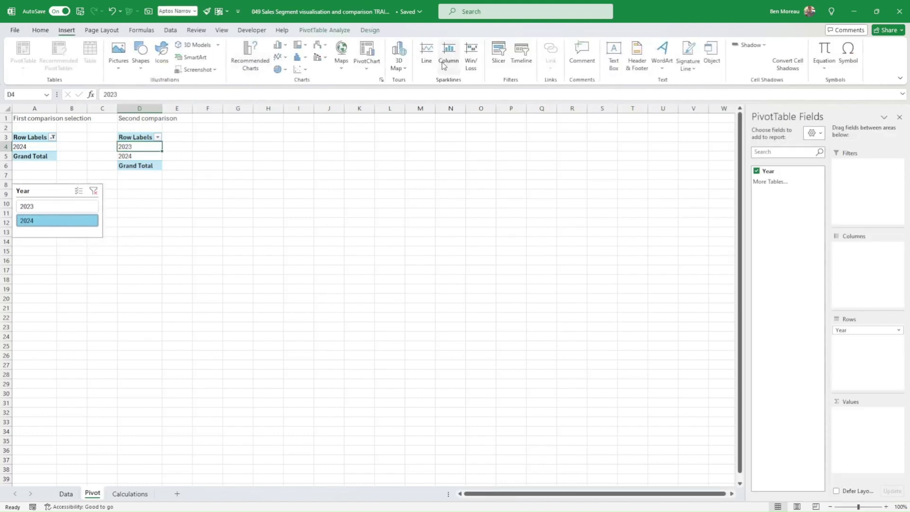
left_click(499, 53)
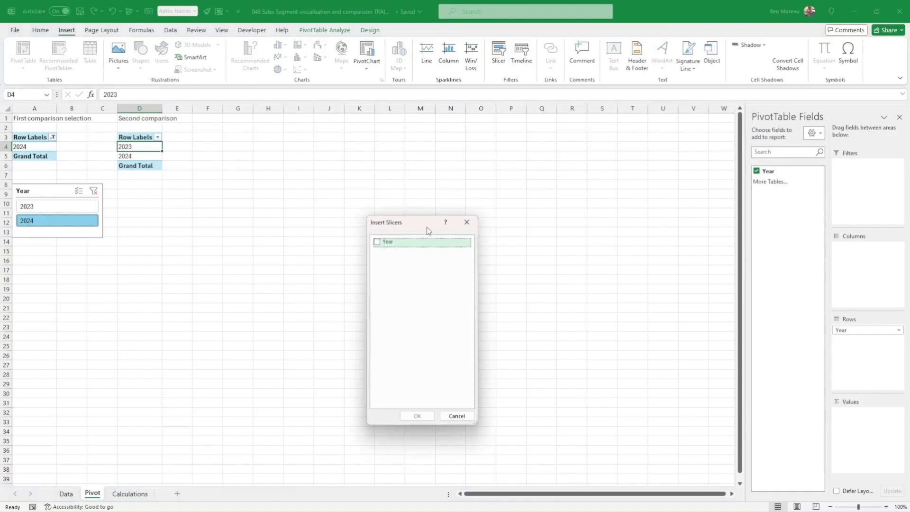
left_click(378, 244)
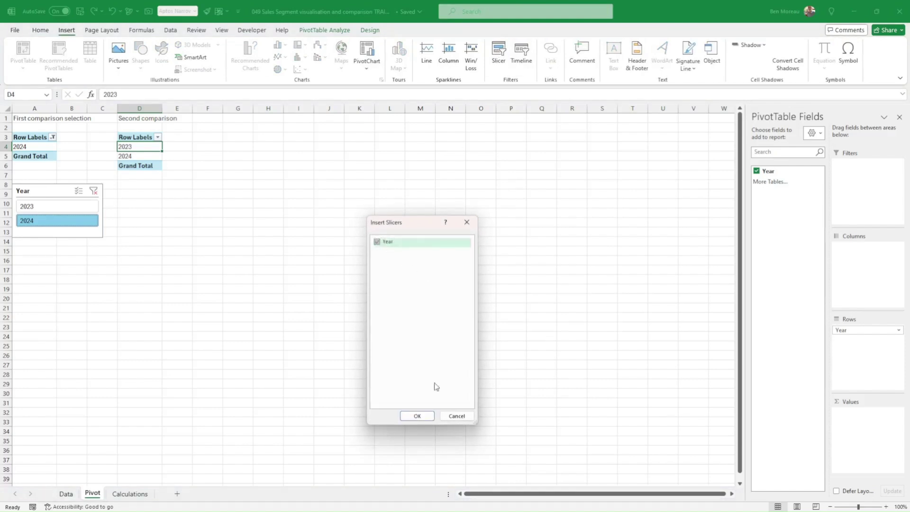
left_click(417, 416)
left_click_drag(380, 372, 255, 243)
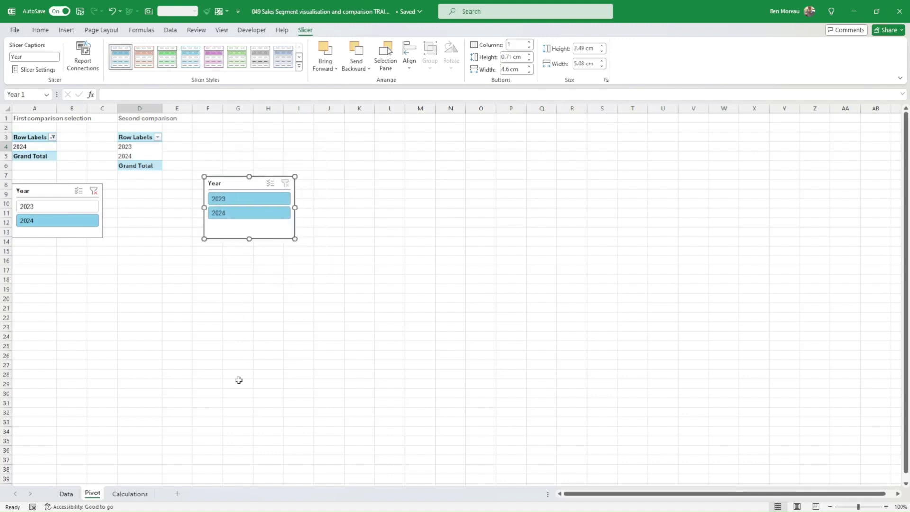
Link the second Year cell C34 on the Calculations sheet to the second PivotTable with =Pivot!$D$4.
left_click(130, 494)
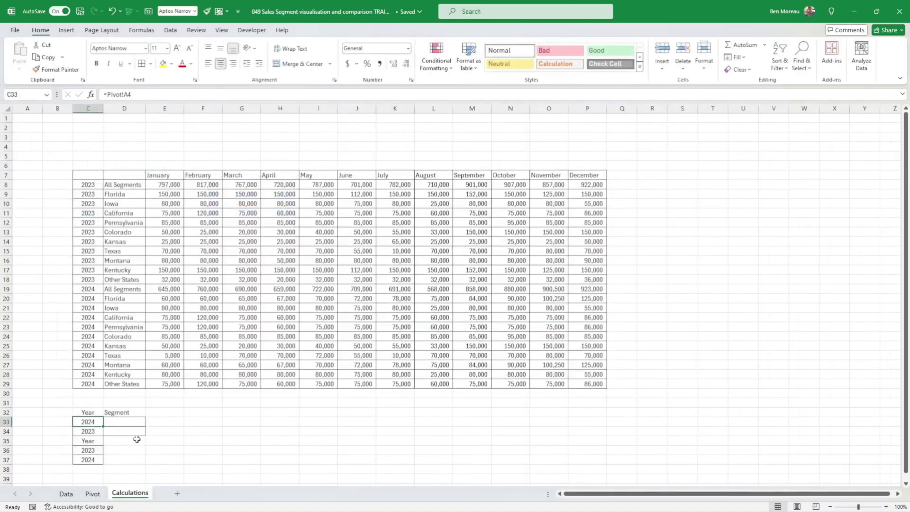
left_click(92, 432)
type("=")
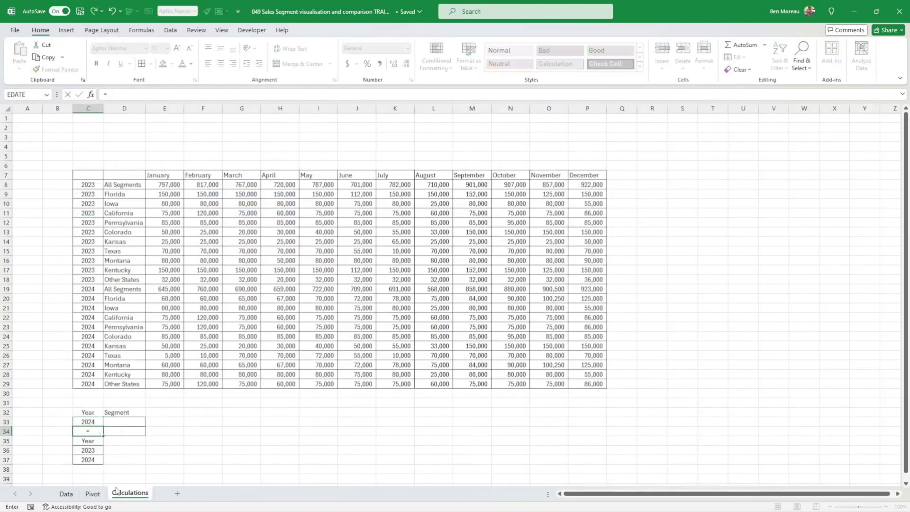
left_click(93, 494)
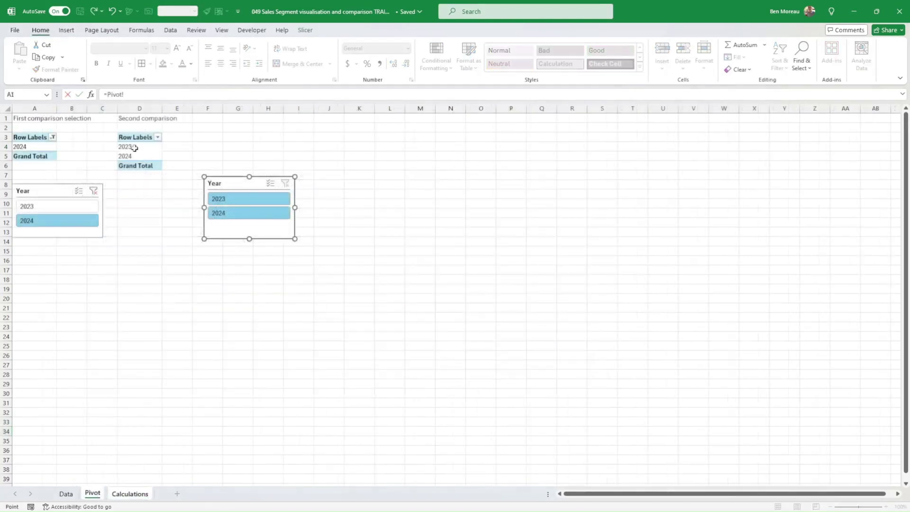
left_click(134, 147)
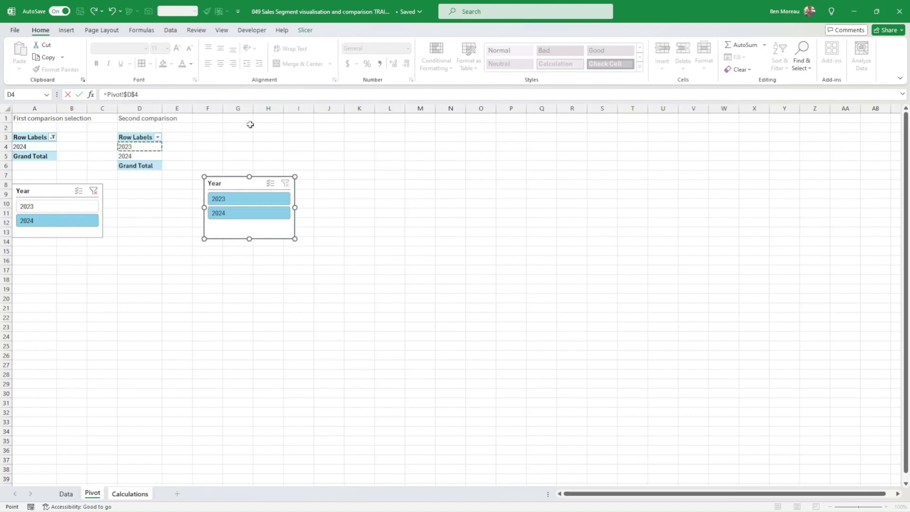
key("Return")
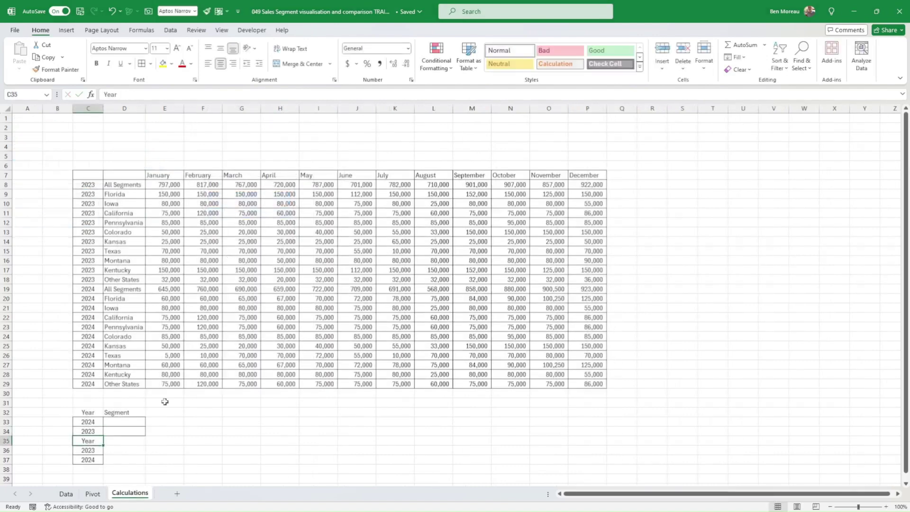
Filter the second PivotTable's Year slicer to 2024 and check the linked Year cells C33 and C34 on the Calculations sheet.
left_click(93, 494)
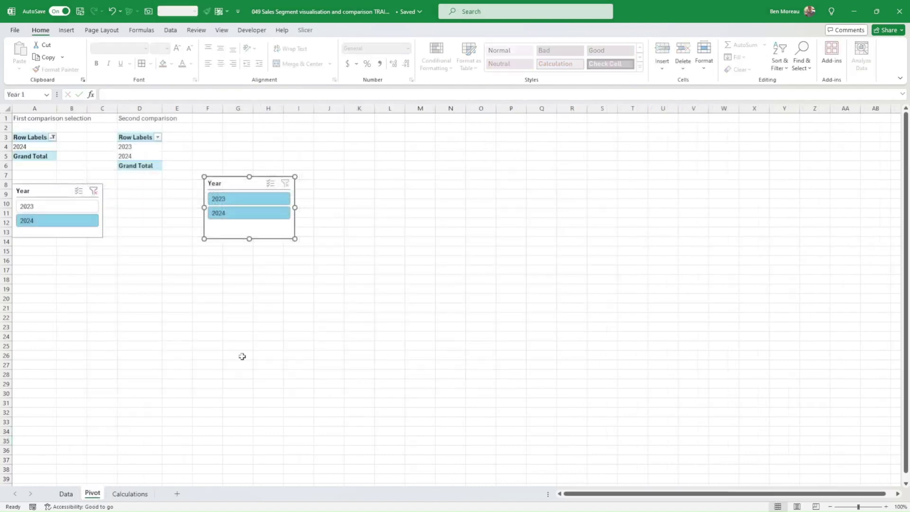
left_click(248, 212)
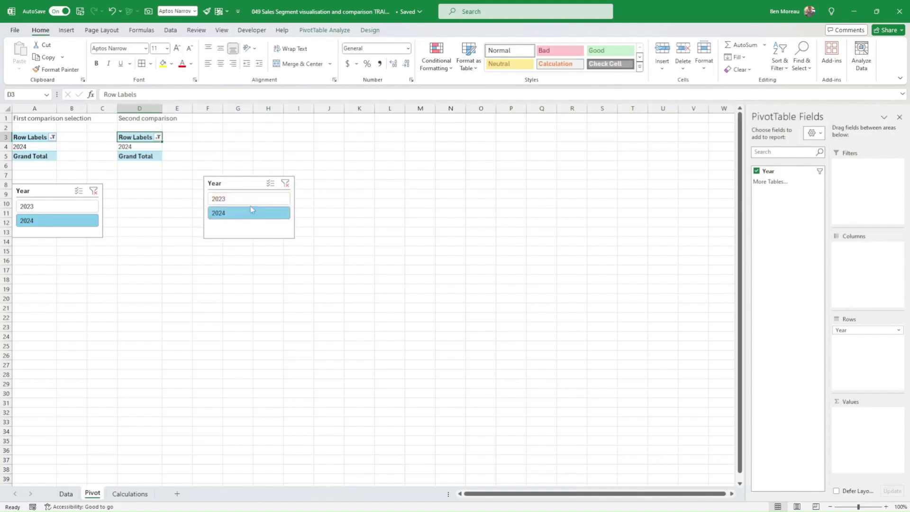
left_click(130, 493)
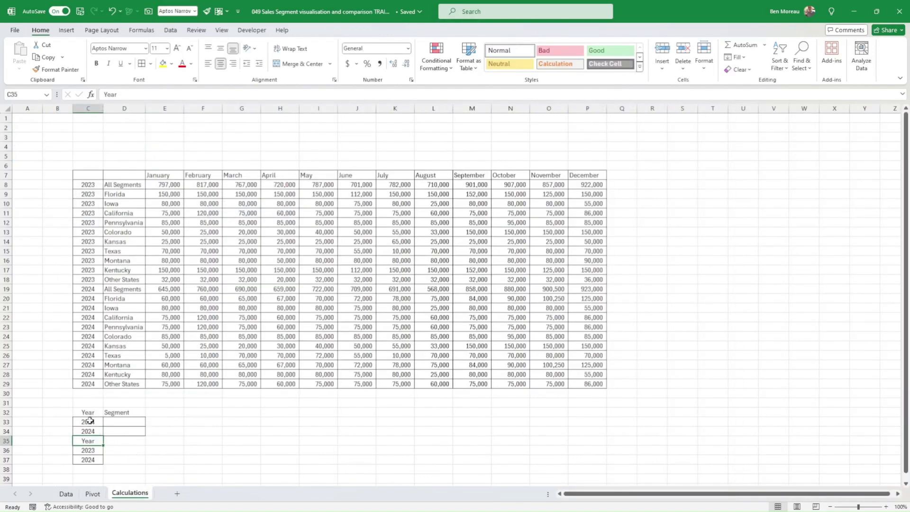
left_click(90, 420)
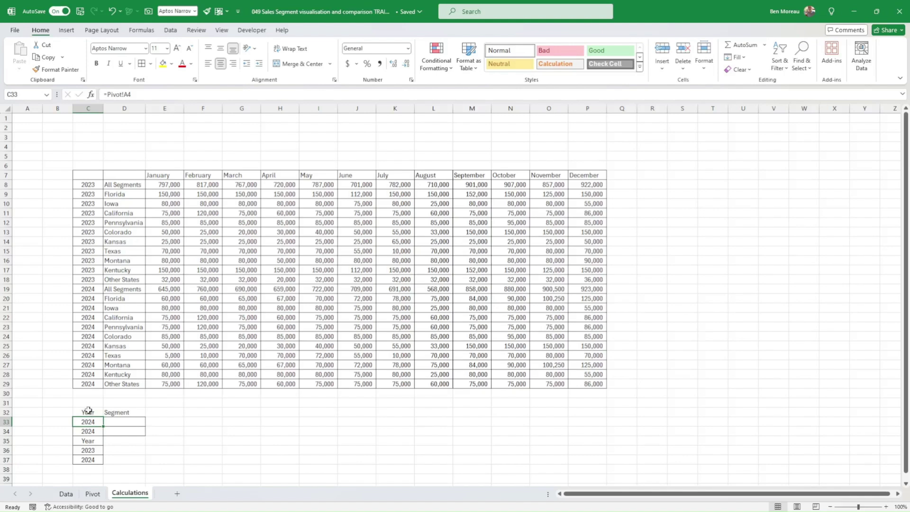
left_click_drag(90, 412, 115, 408)
left_click(95, 420)
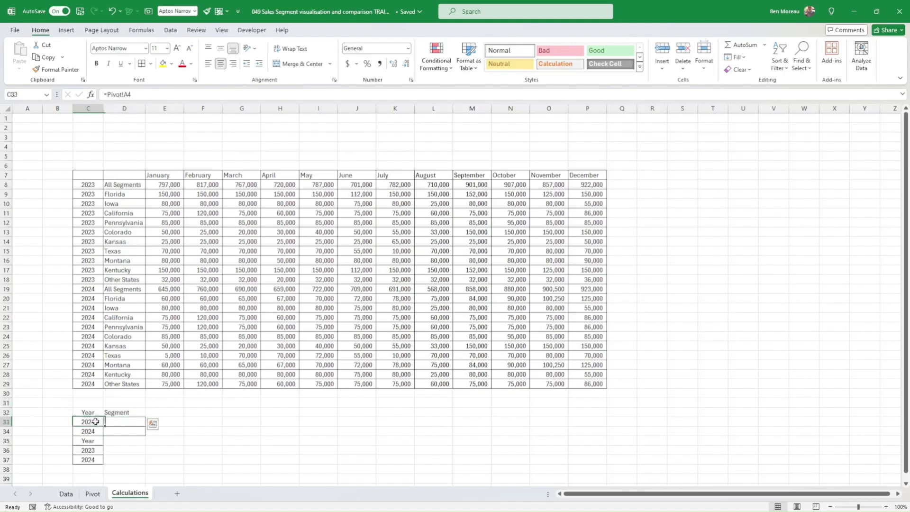
Examine the segment names and their formulas in column D of the Calculations sheet, along with the source tables on the Data sheet.
left_click(116, 421)
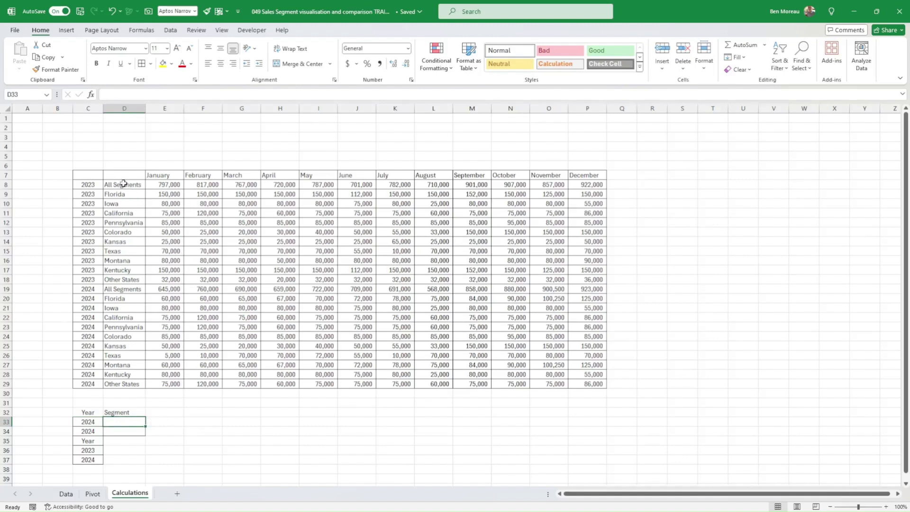
left_click_drag(123, 184, 119, 379)
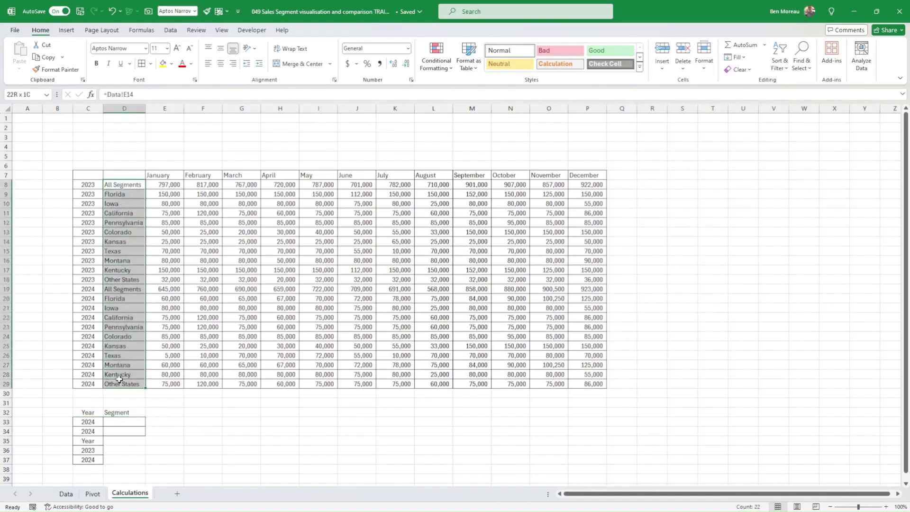
left_click(208, 416)
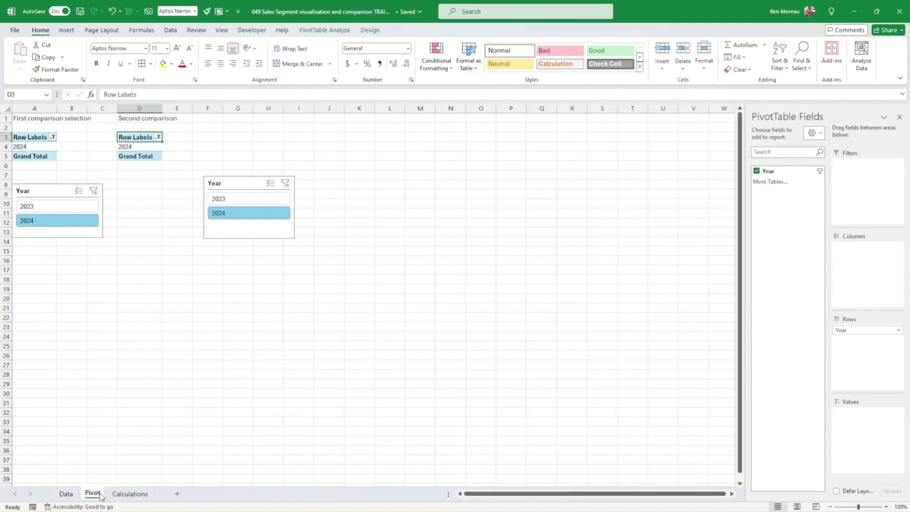
left_click(71, 497)
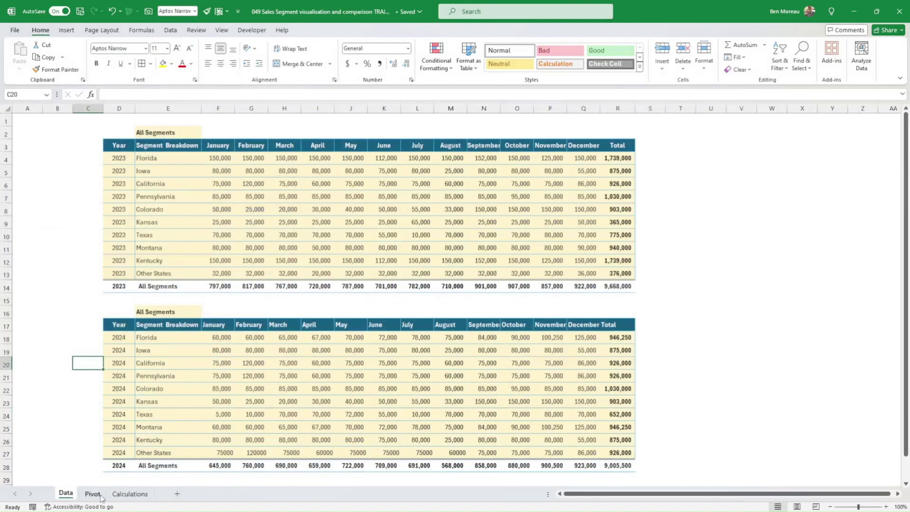
left_click(129, 494)
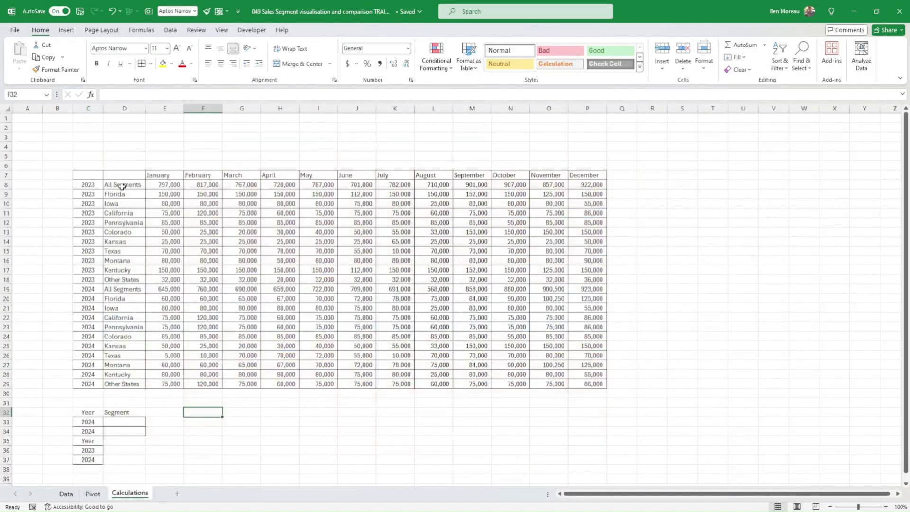
left_click_drag(122, 185, 117, 277)
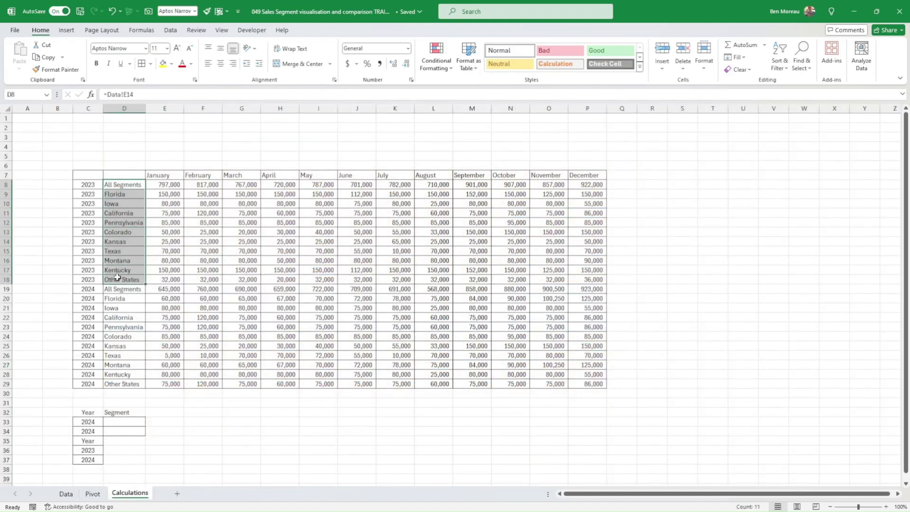
double_click(122, 184)
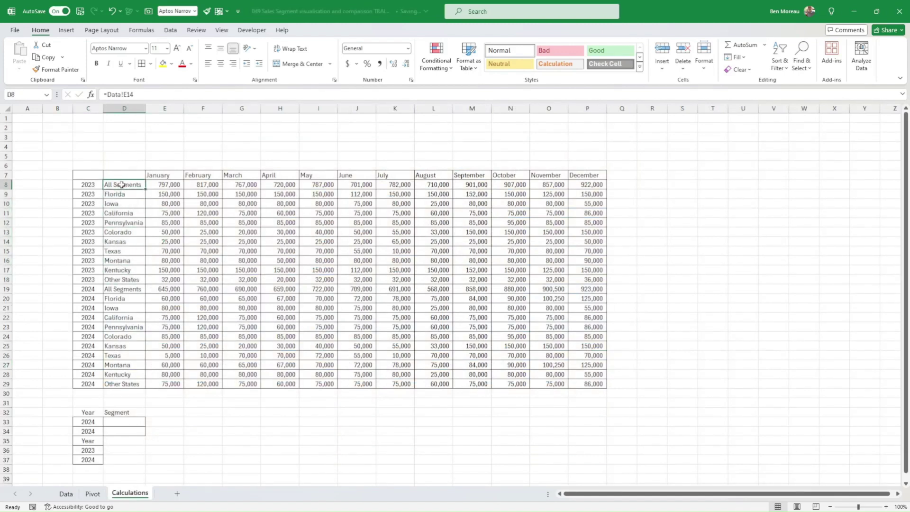
key("Return")
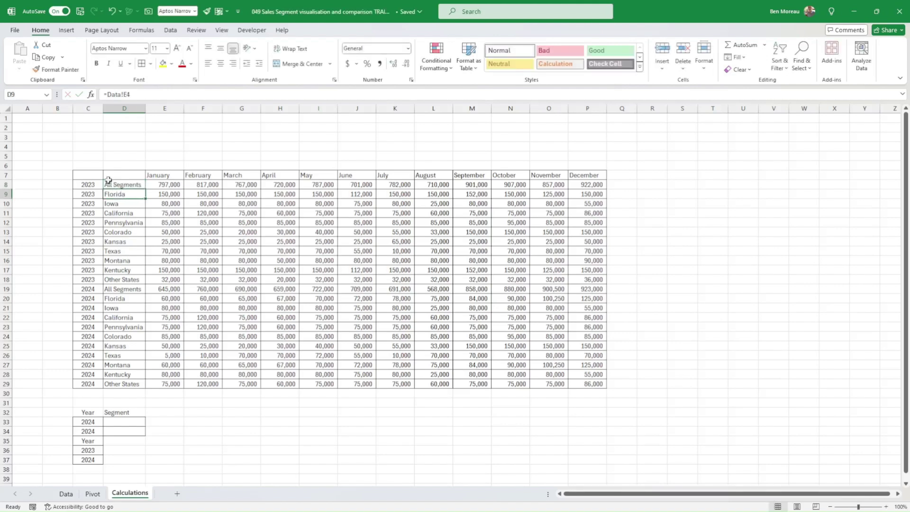
left_click(122, 185)
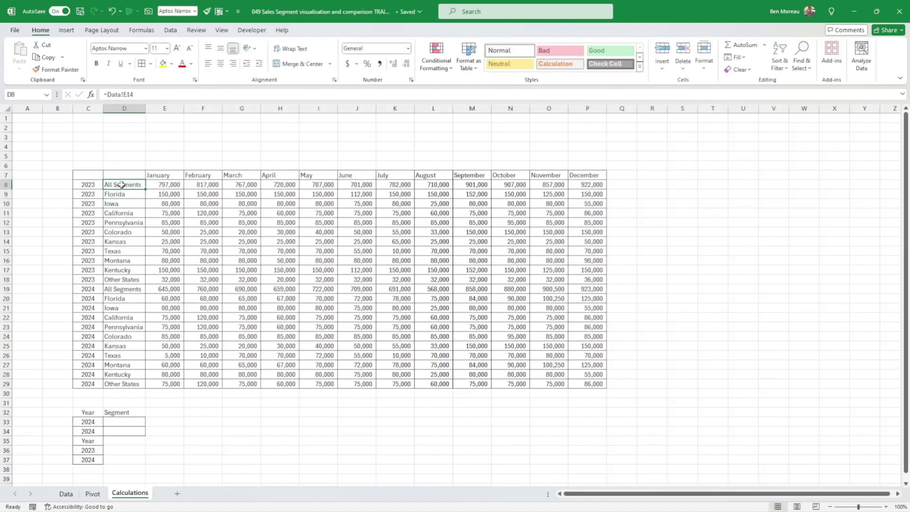
Create a PivotTable from Calculations range D8:D18 at cell A16 of the Pivot sheet, with the All Segments field as rows.
left_click_drag(122, 185, 128, 278)
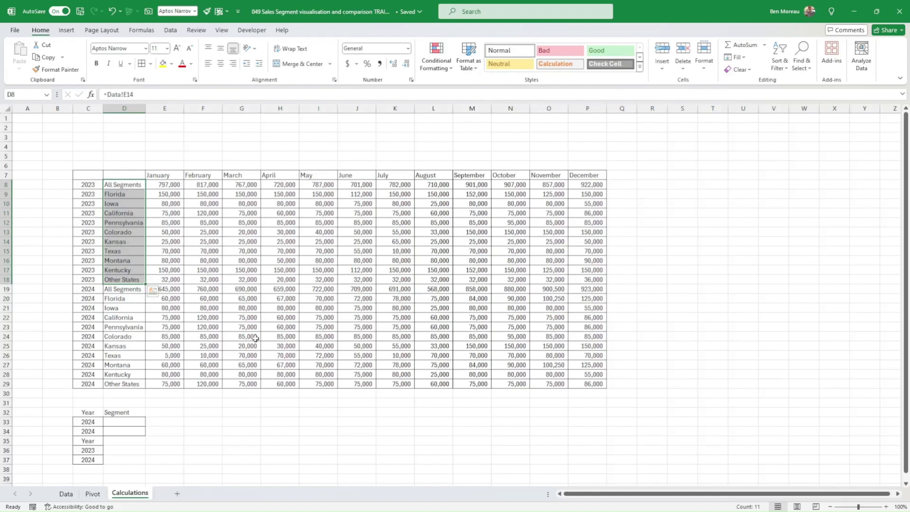
left_click(66, 30)
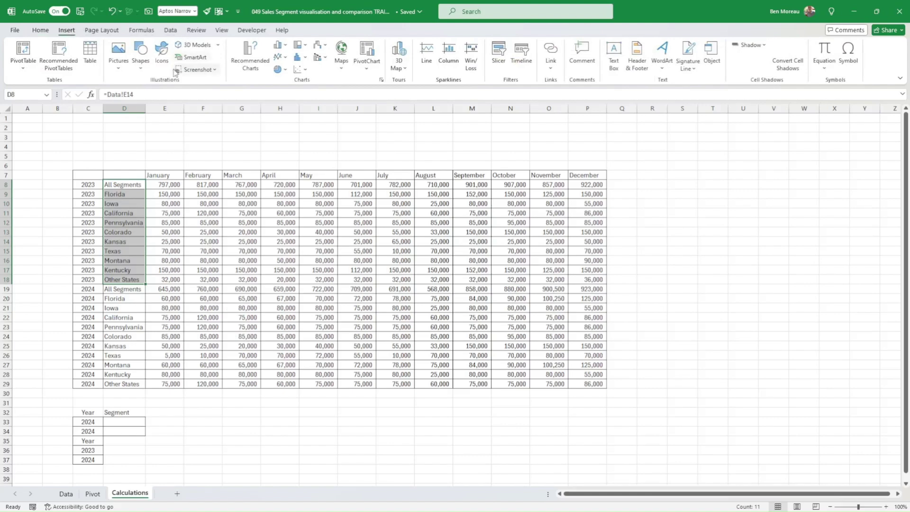
left_click(24, 54)
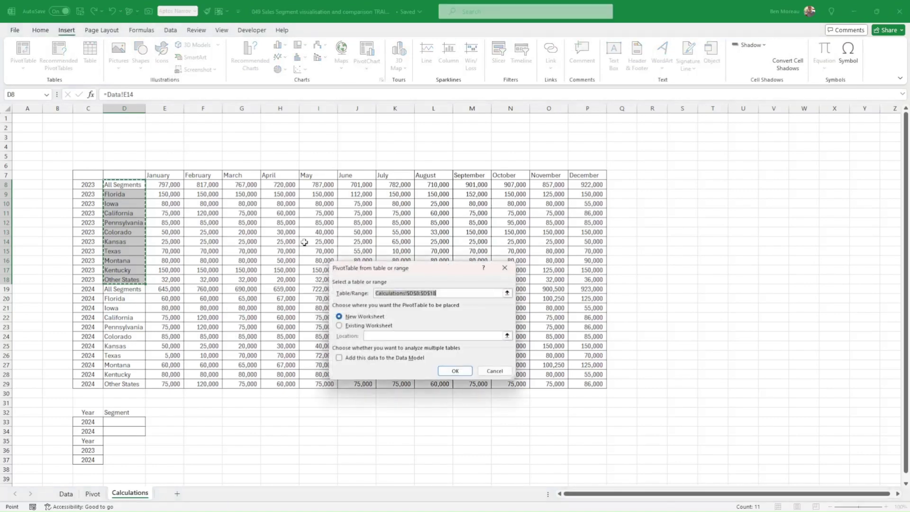
left_click(353, 326)
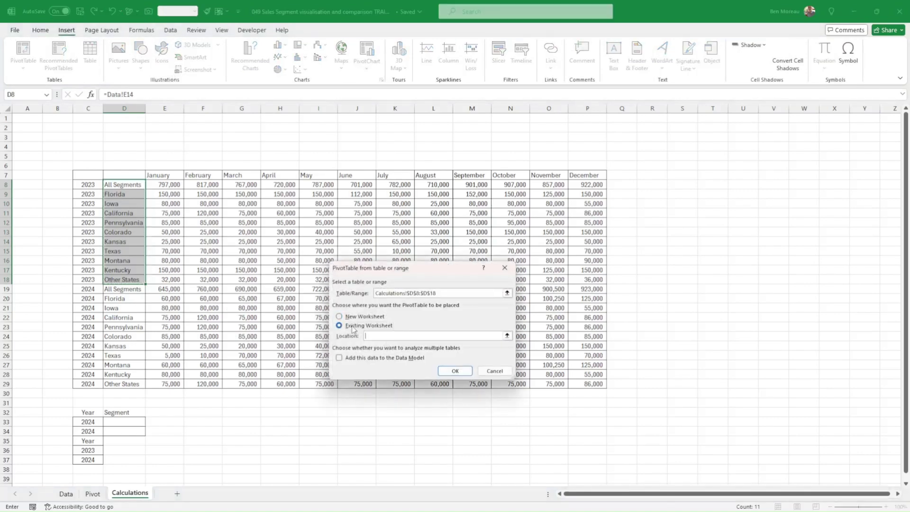
left_click(99, 492)
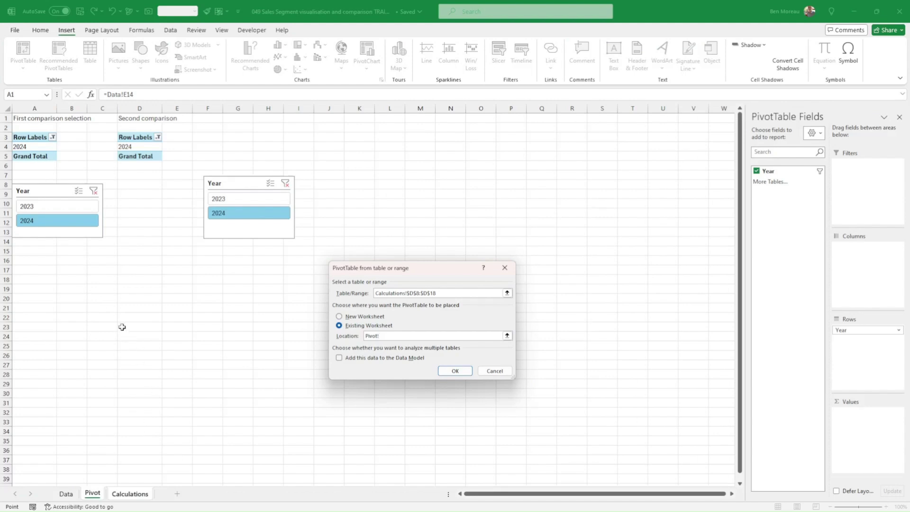
left_click(39, 257)
left_click(455, 371)
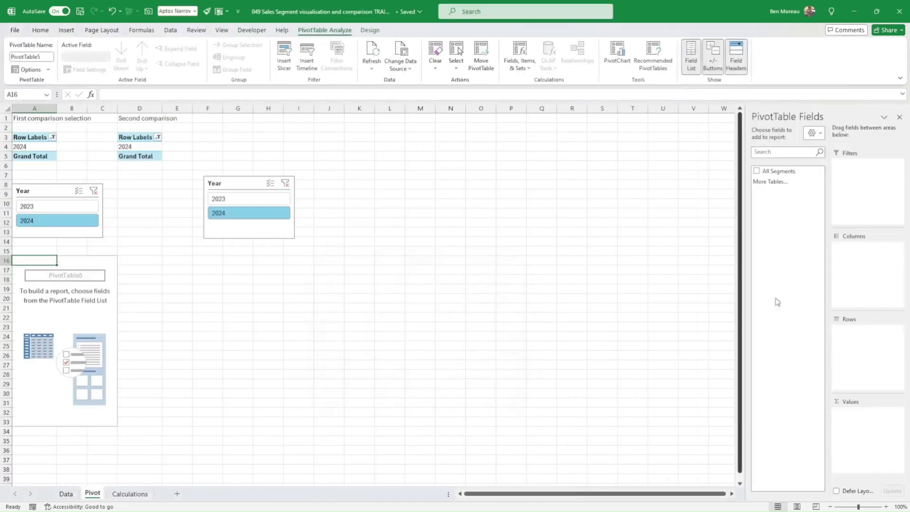
left_click(757, 172)
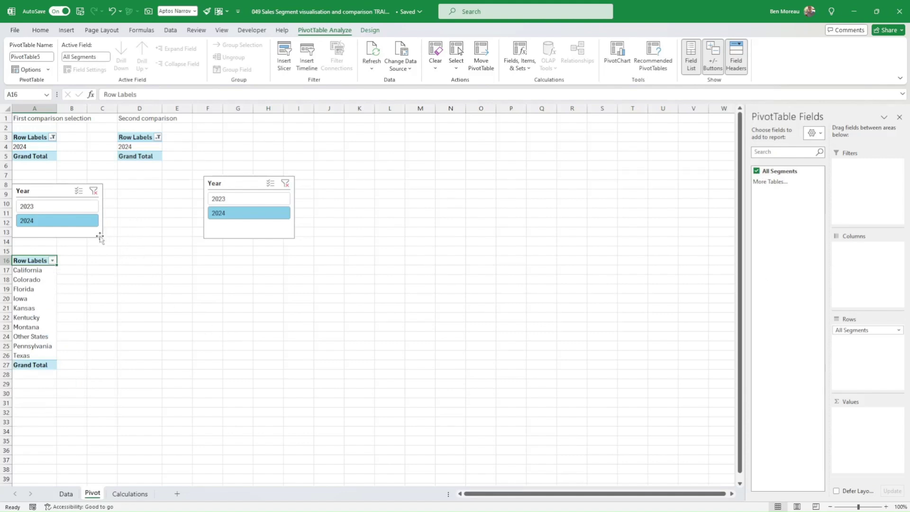
Insert an All Segments slicer for the PivotTable at A16, enlarge it to show every segment, and place it below that table.
left_click(28, 302)
left_click(68, 30)
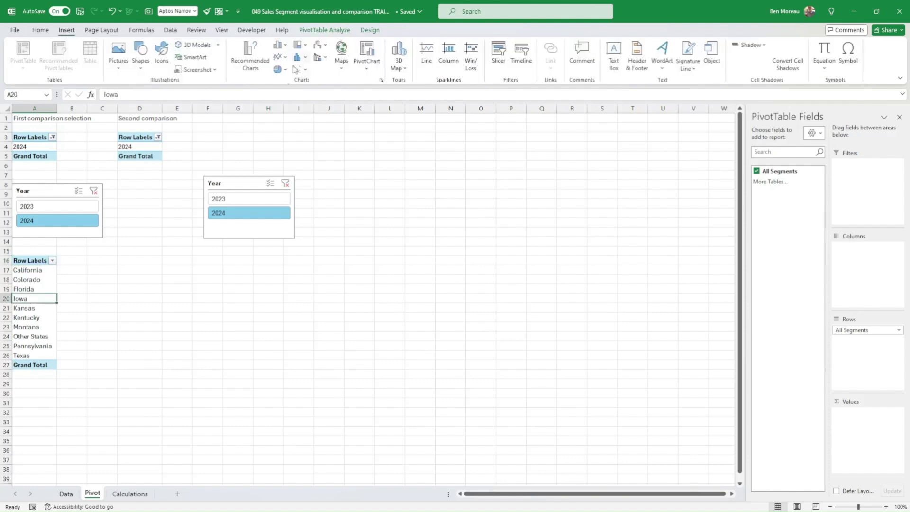
left_click(499, 53)
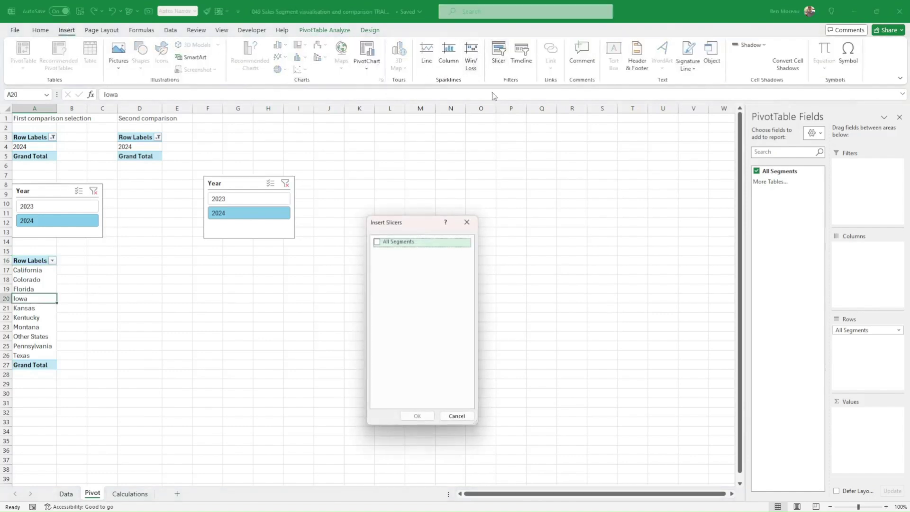
left_click(378, 242)
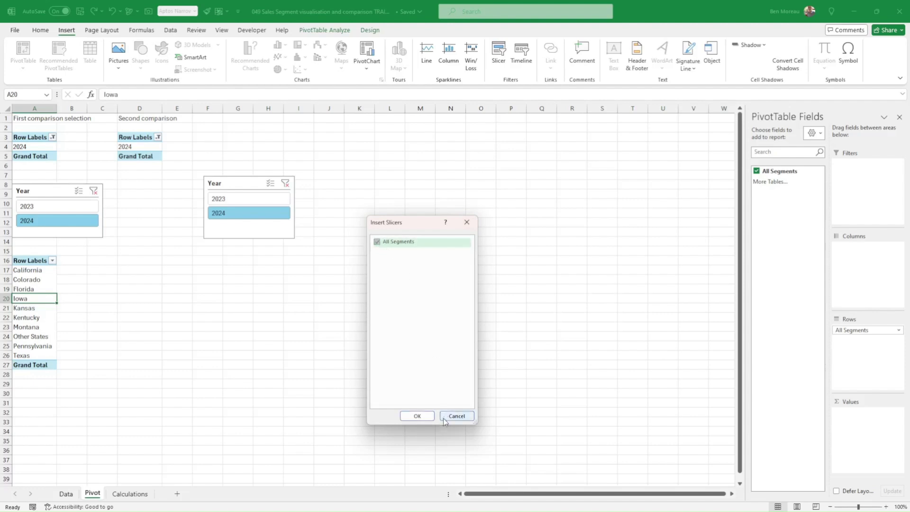
left_click(417, 416)
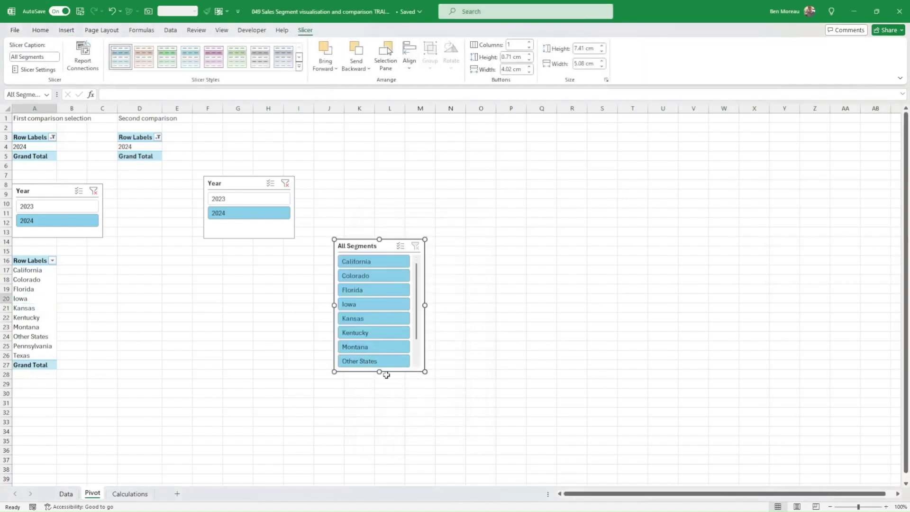
left_click_drag(380, 372, 220, 455)
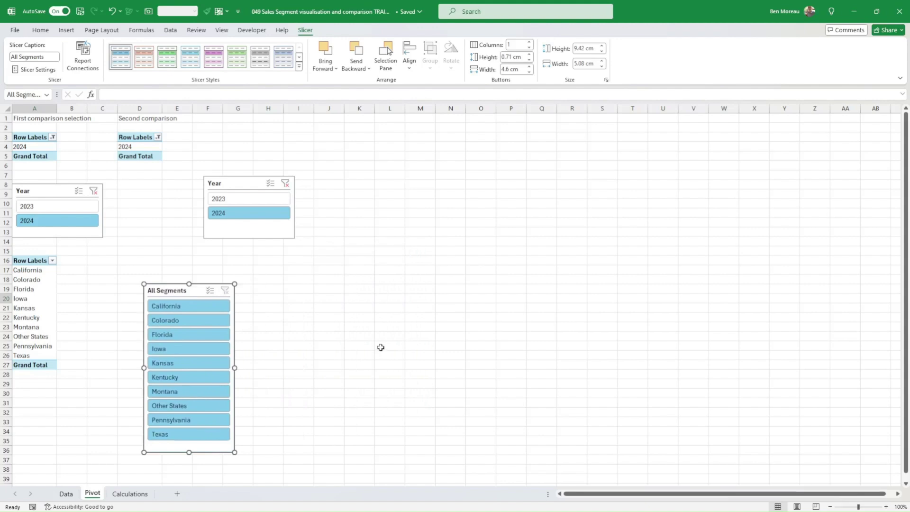
left_click_drag(235, 339, 104, 428)
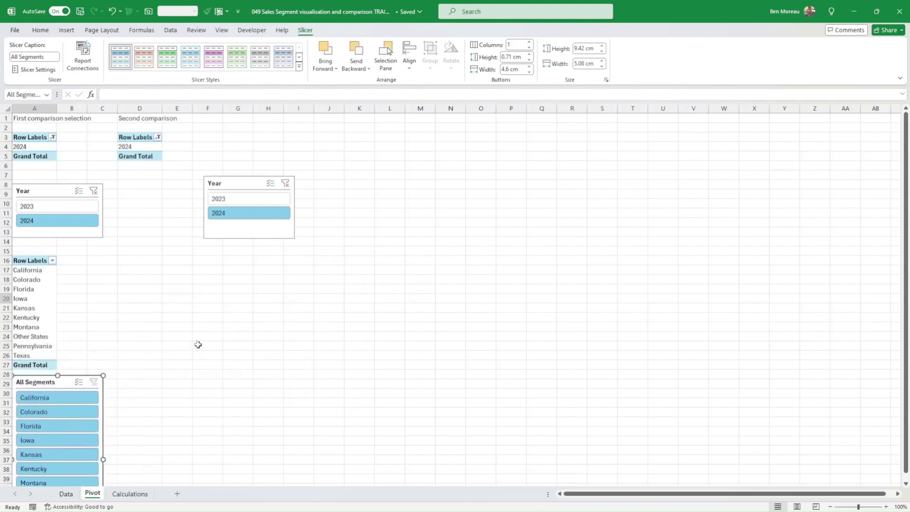
Create another PivotTable from Calculations range D8:D18 at cell D16 of the Pivot sheet, with All Segments as rows.
left_click(130, 494)
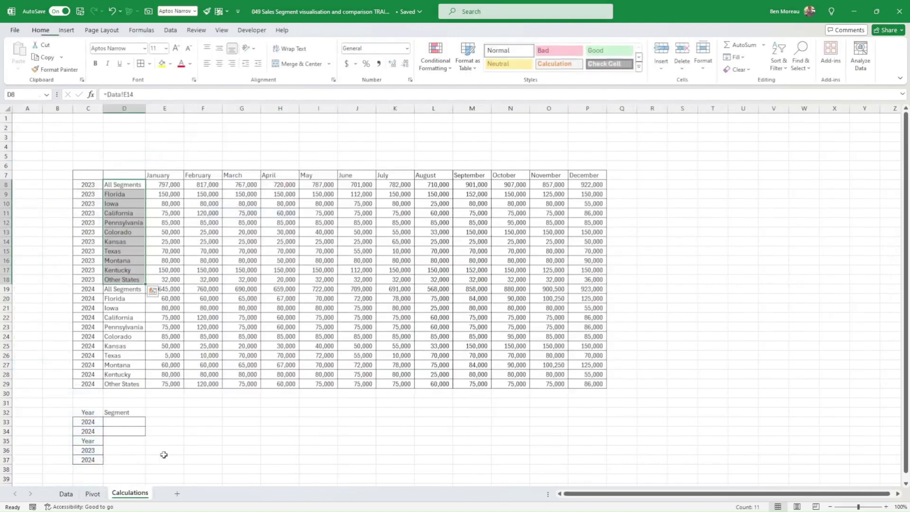
left_click(66, 29)
left_click(22, 50)
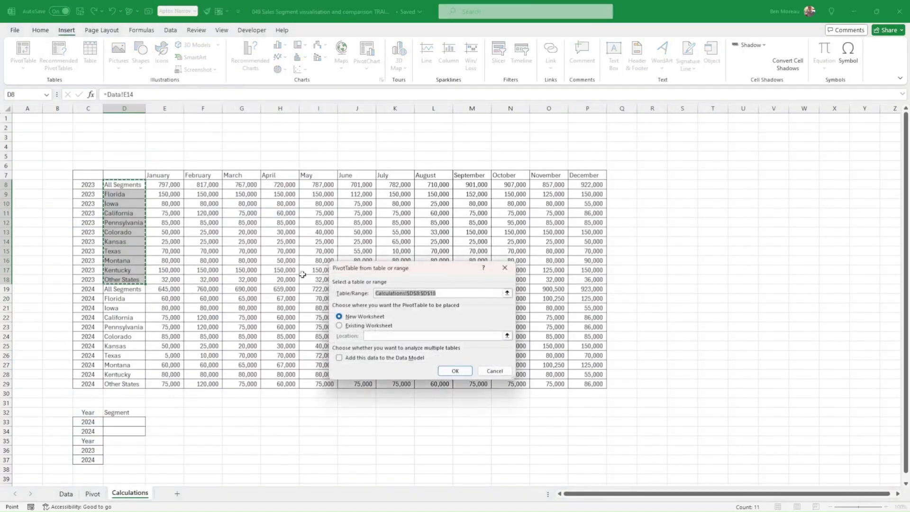
left_click(339, 325)
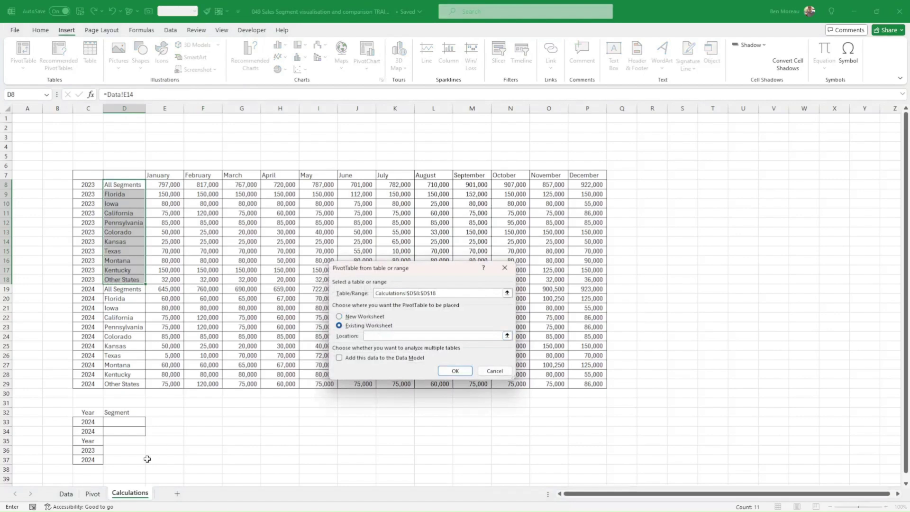
left_click(93, 494)
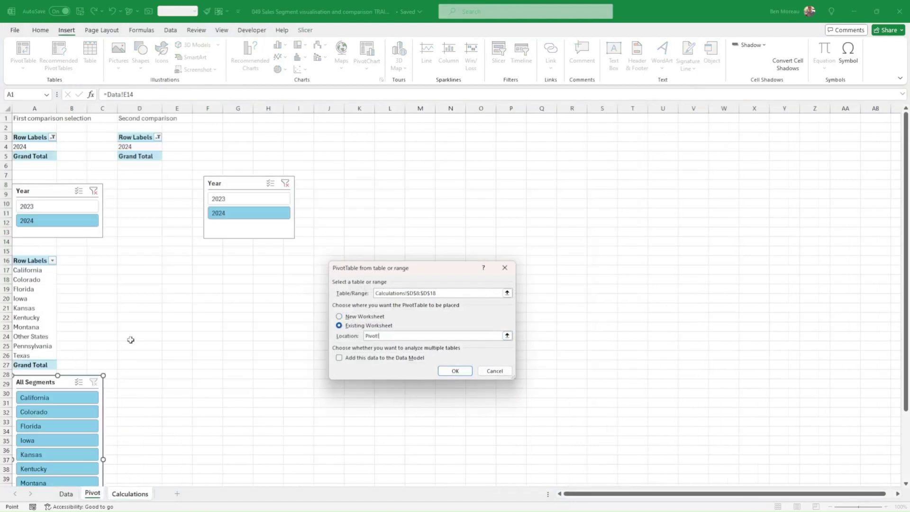
left_click(130, 259)
left_click(455, 370)
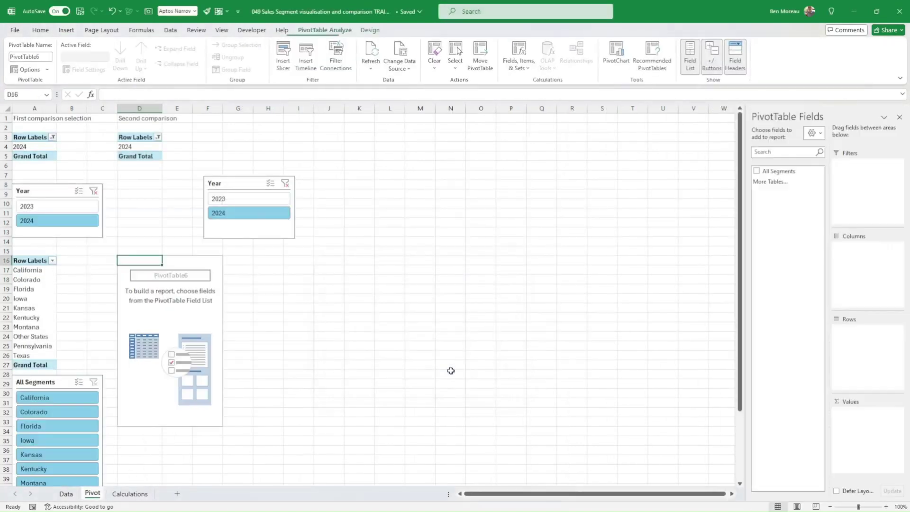
left_click(757, 171)
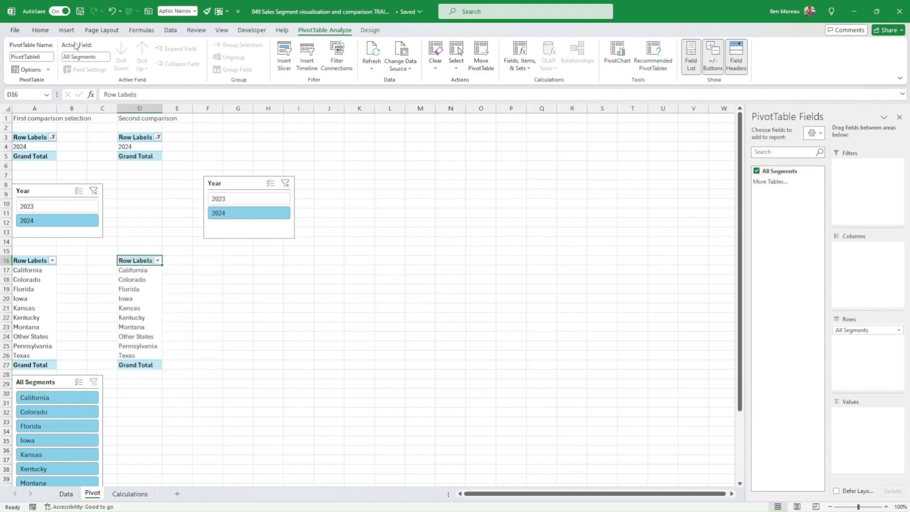
Insert an All Segments slicer for the PivotTable at D16.
left_click(66, 30)
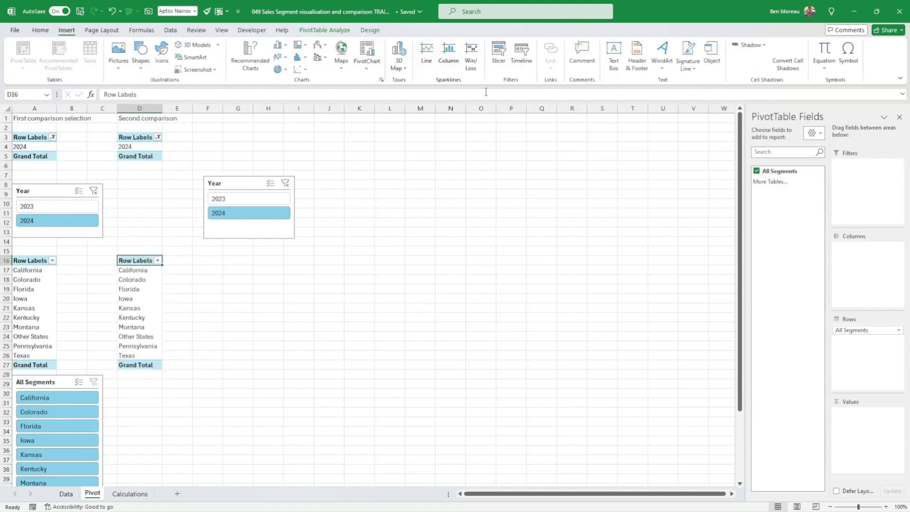
left_click(499, 55)
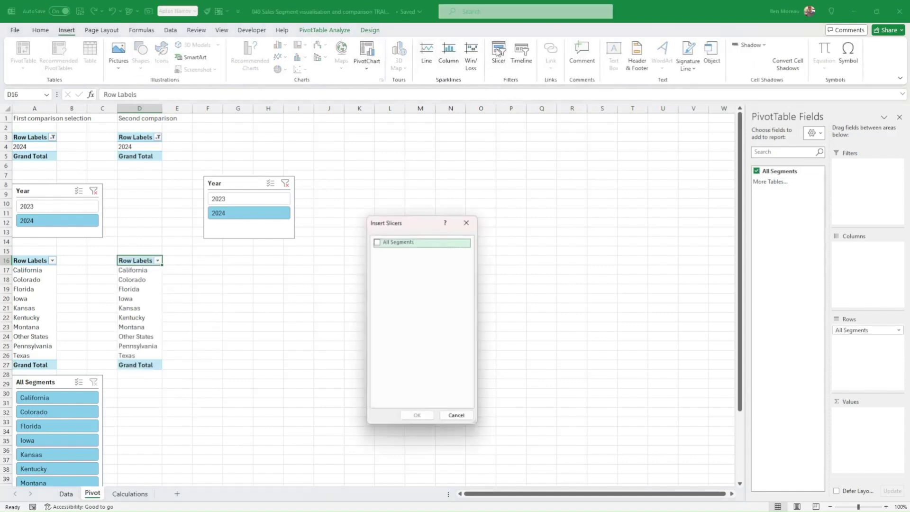
left_click(377, 242)
left_click(419, 421)
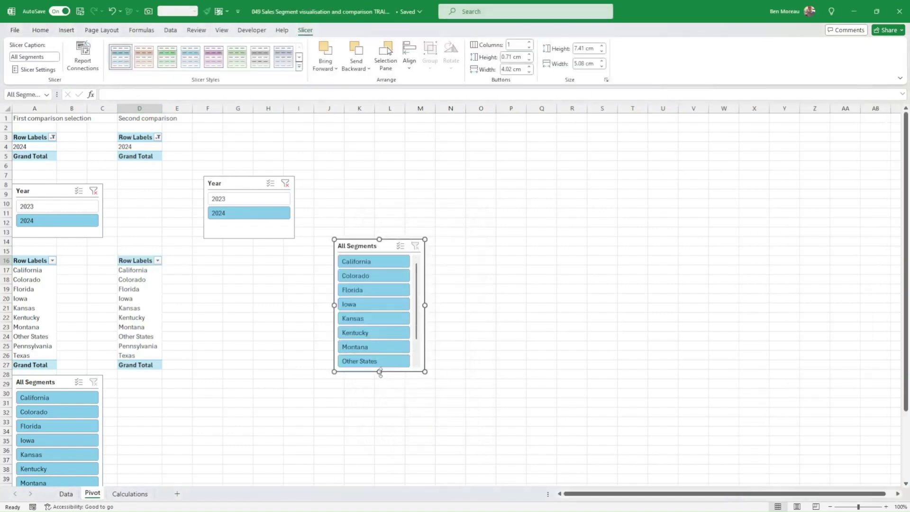
Enlarge the second All Segments slicer to show every segment and place it below the D16 PivotTable, beside the first segment slicer.
left_click_drag(380, 373, 379, 421)
left_click_drag(424, 377, 258, 425)
left_click(420, 327)
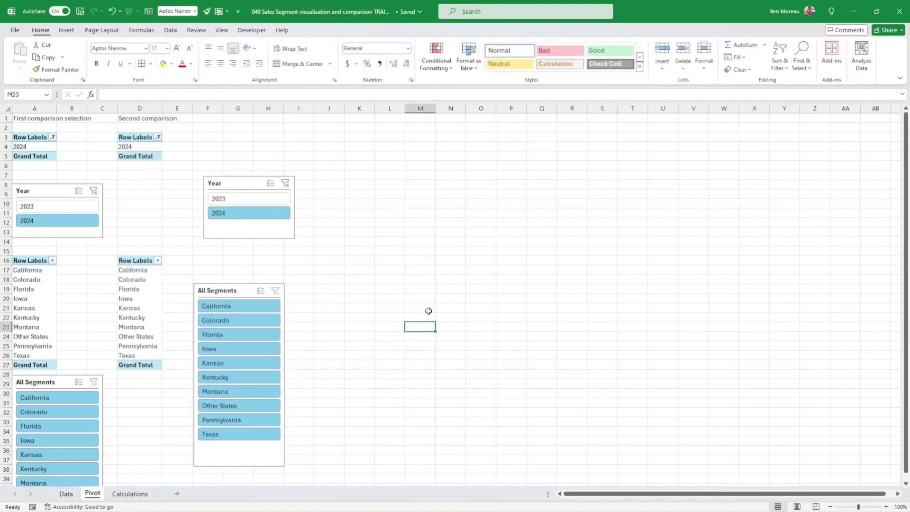
scroll(427, 311, "down", 3)
left_click_drag(283, 282, 204, 370)
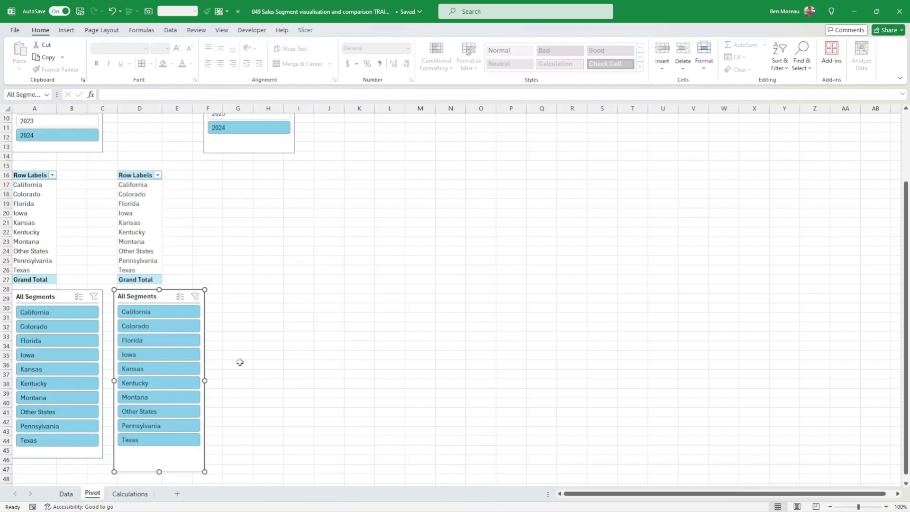
Link Segment cell D33 on the Calculations sheet to the first row label, A17, of the first segment PivotTable on the Pivot sheet.
left_click(135, 494)
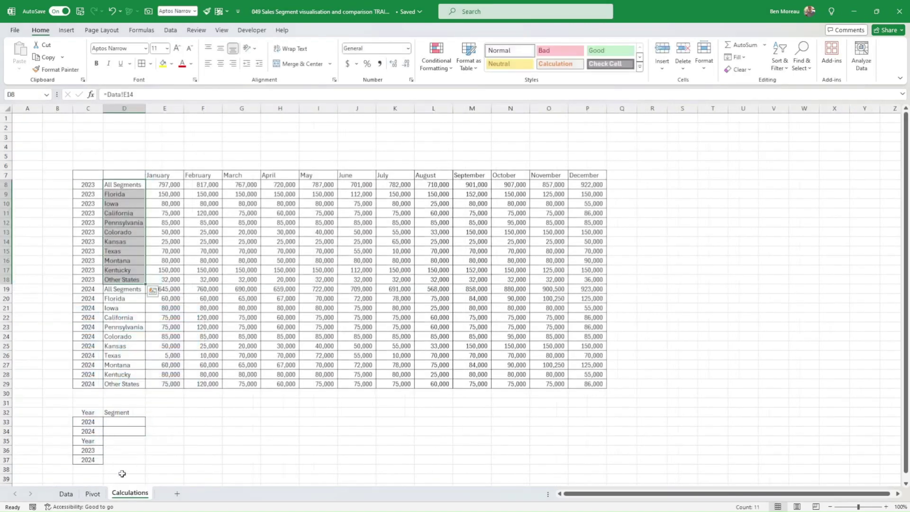
left_click(113, 421)
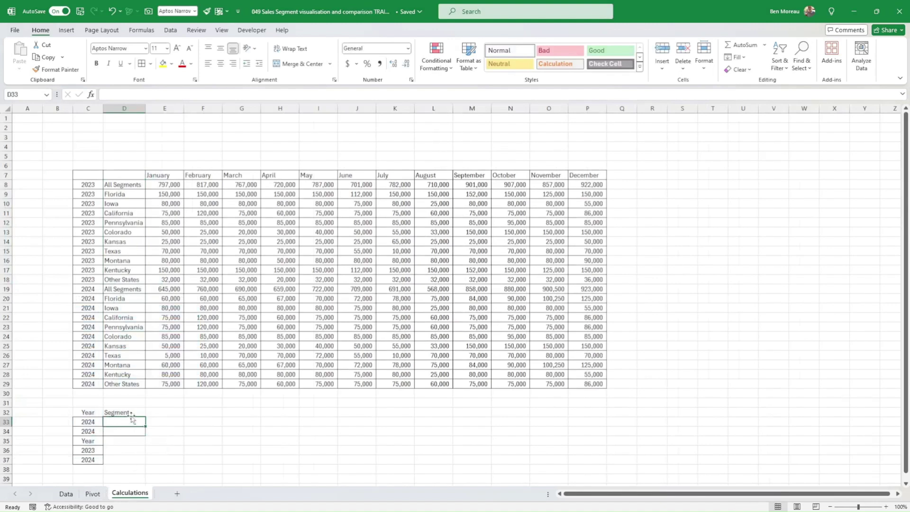
type("=")
left_click(93, 493)
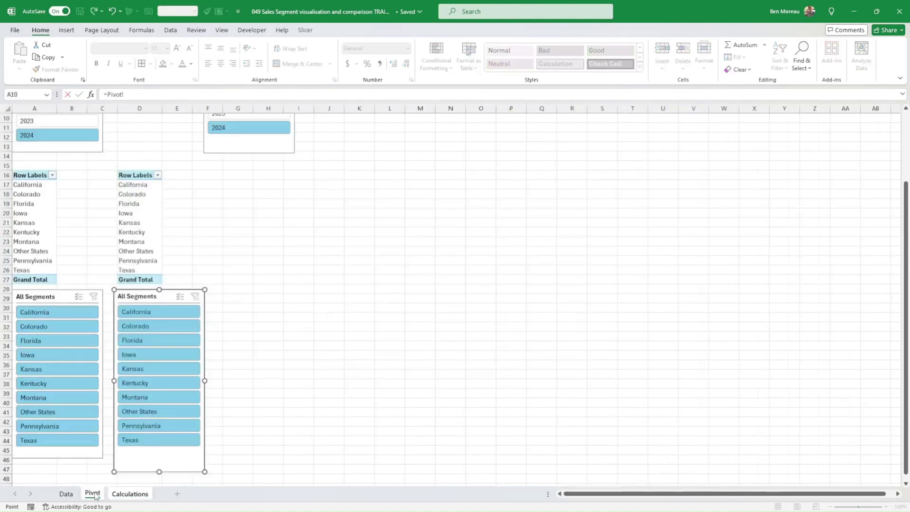
left_click(37, 186)
key("Return")
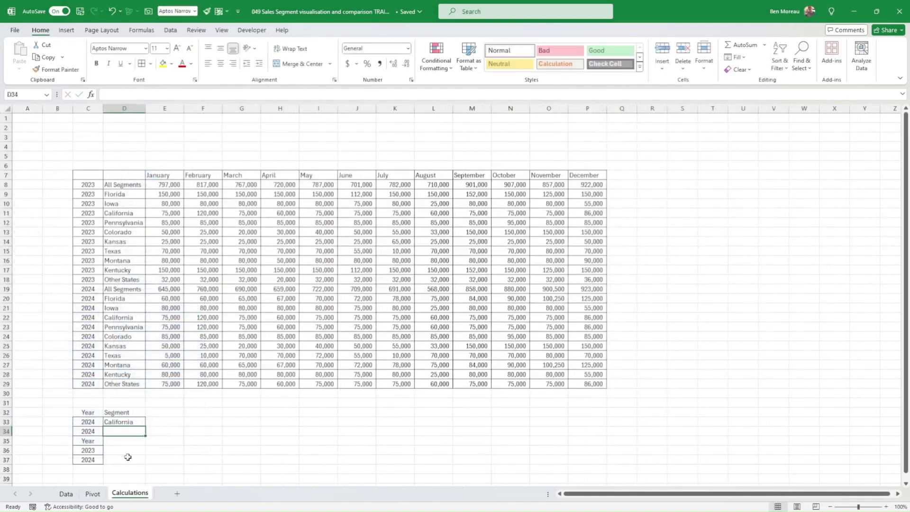
Link Segment cell D34 to the second segment PivotTable with =Pivot!$D$17.
type("=")
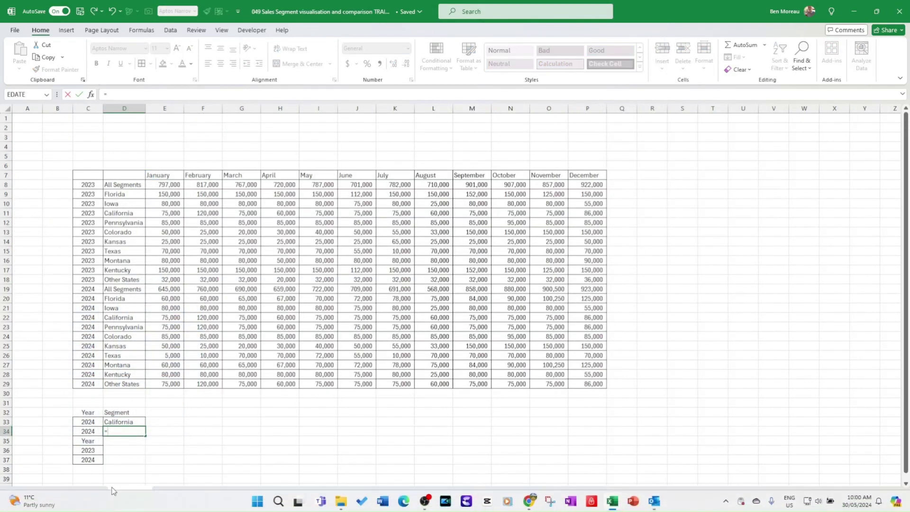
left_click(94, 494)
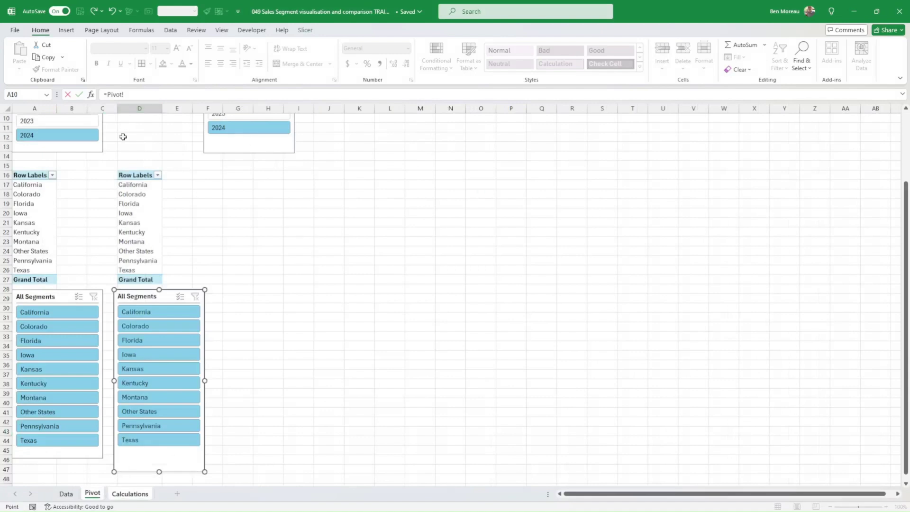
left_click(135, 184)
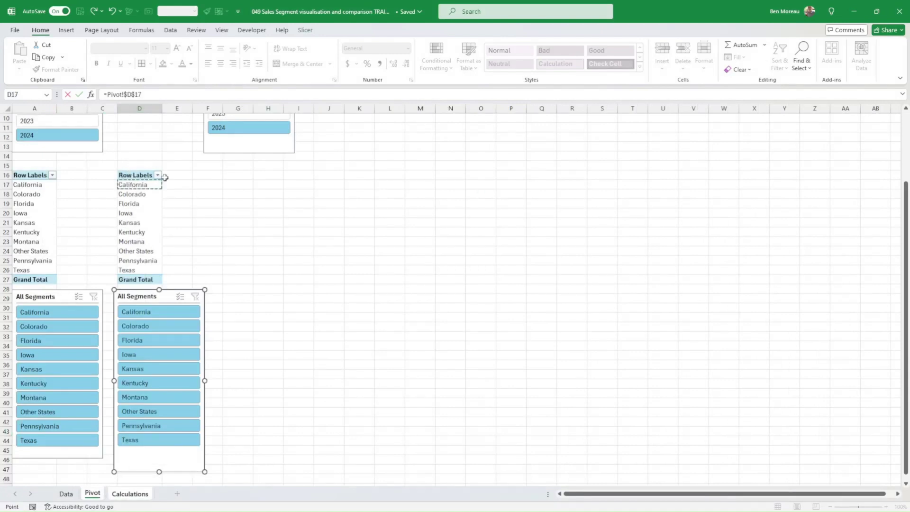
key("Return")
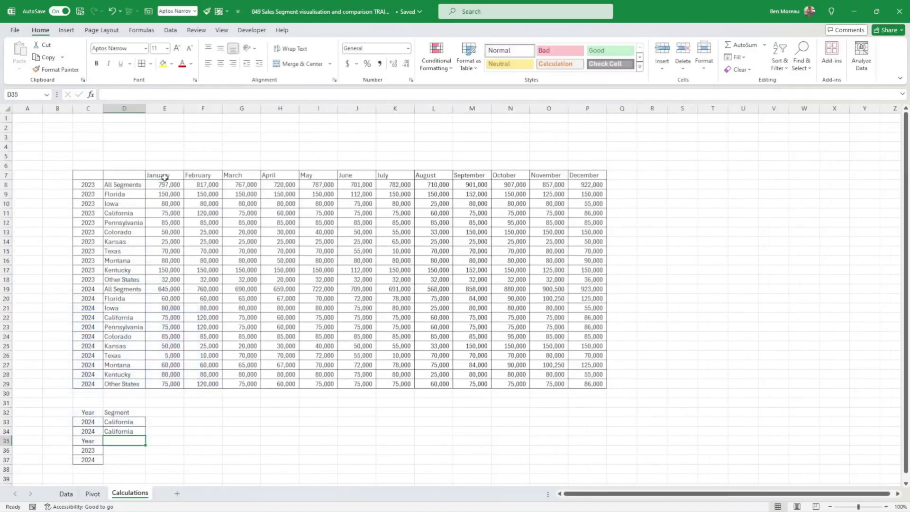
Filter the first All Segments slicer to Colorado and the second to Kentucky, and check the linked Segment cells on the Calculations sheet.
left_click(93, 493)
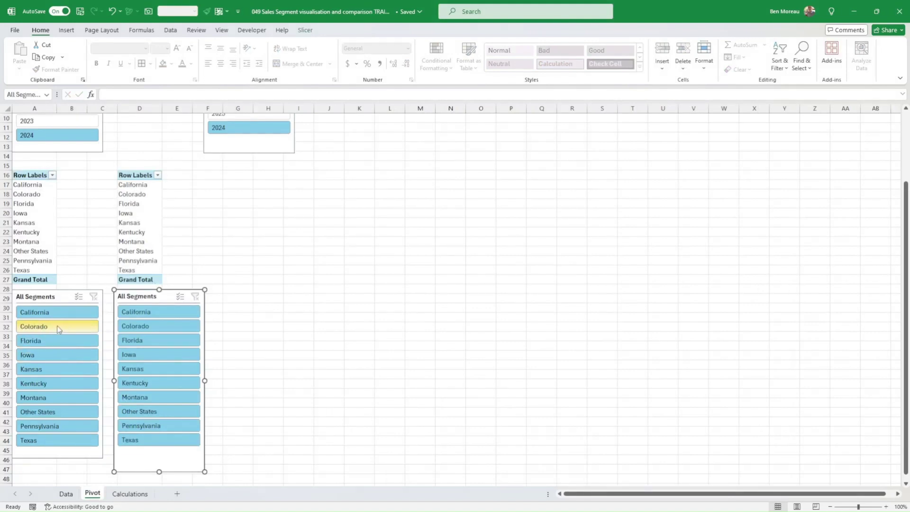
left_click(42, 325)
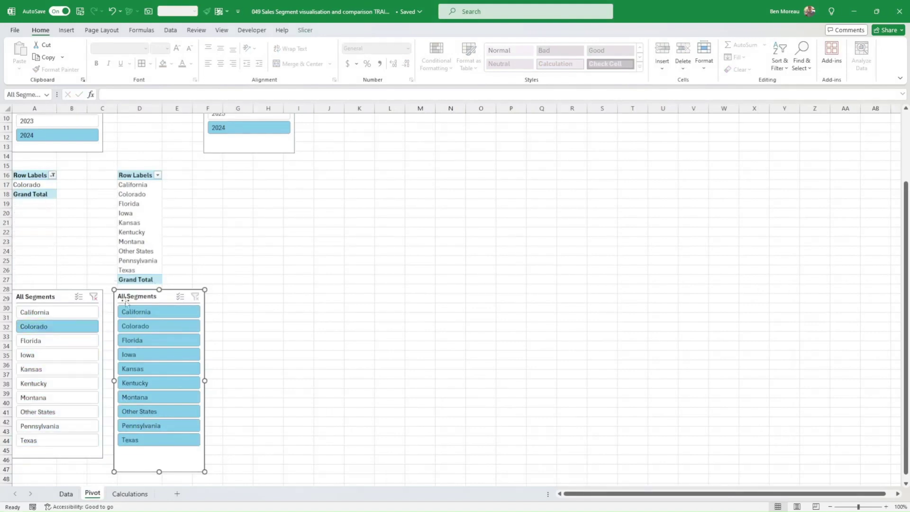
left_click(138, 383)
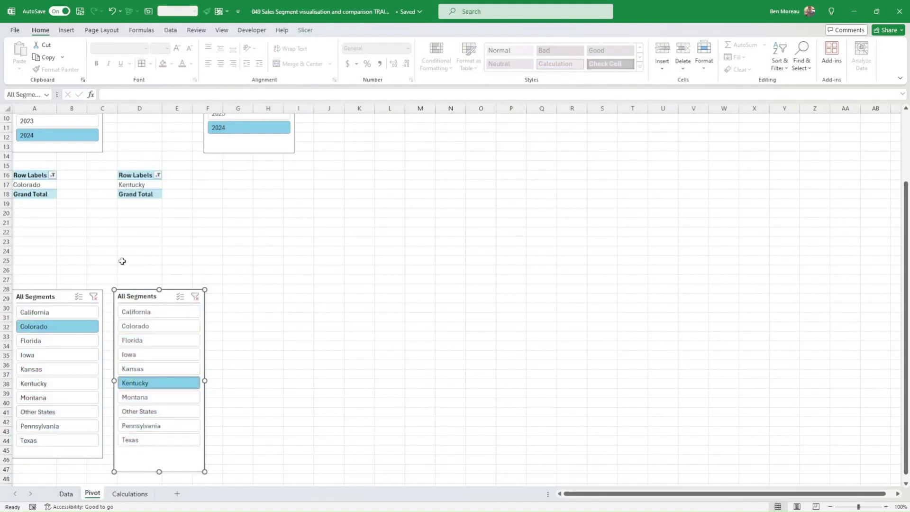
left_click(130, 493)
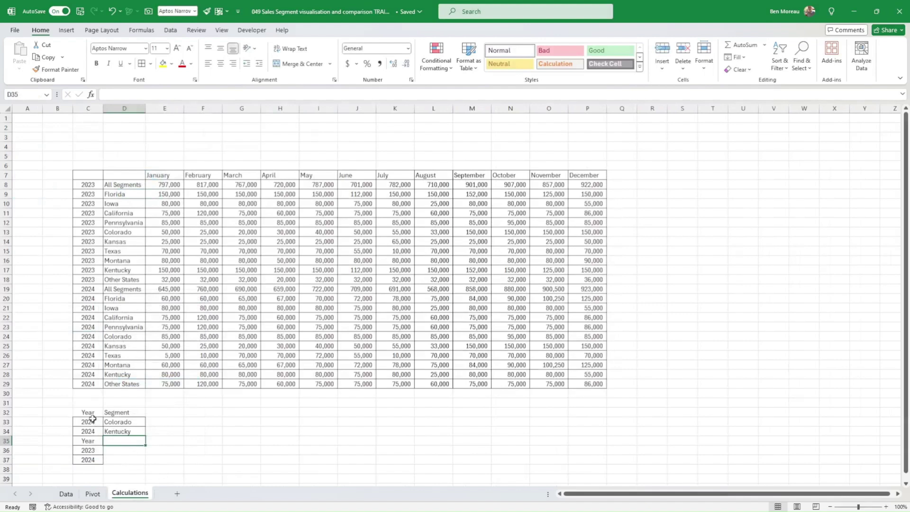
Make the Year and Segment headers in C32:D32 bold.
left_click_drag(93, 418, 124, 431)
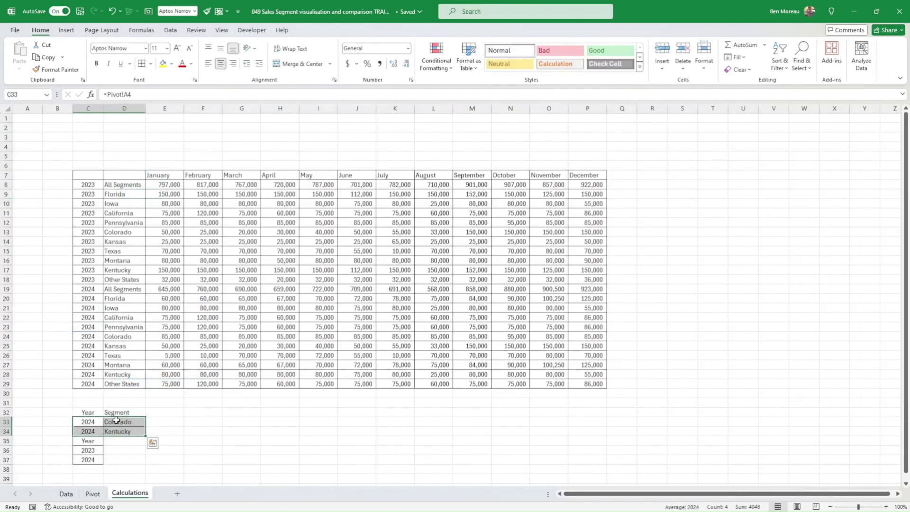
left_click_drag(90, 412, 140, 413)
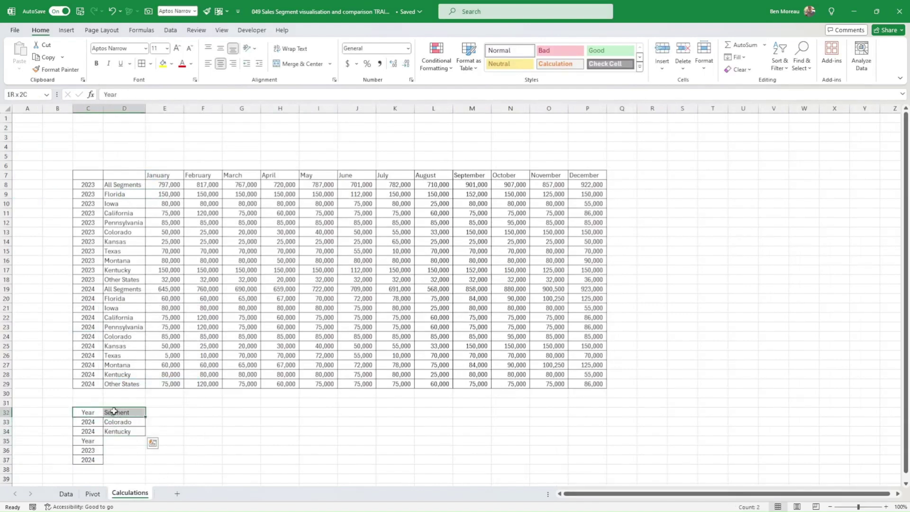
left_click(96, 63)
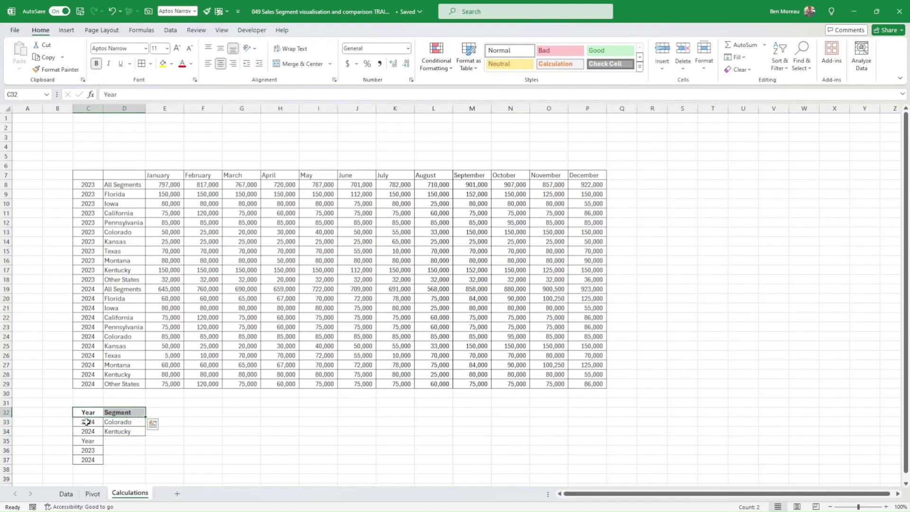
Examine the year and segment selections, the monthly source values, and the XLOOKUP formula in E33 that combines both criteria.
left_click_drag(89, 420, 123, 434)
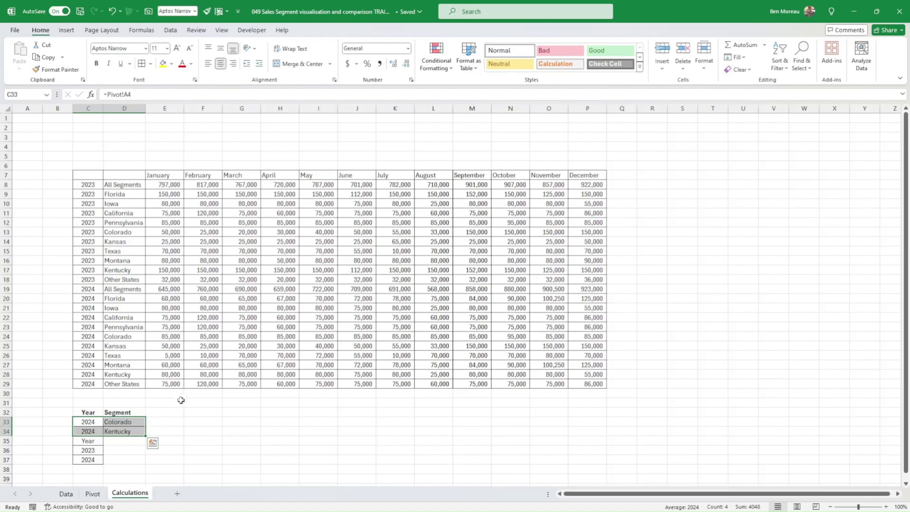
left_click_drag(167, 203, 454, 233)
left_click(209, 421)
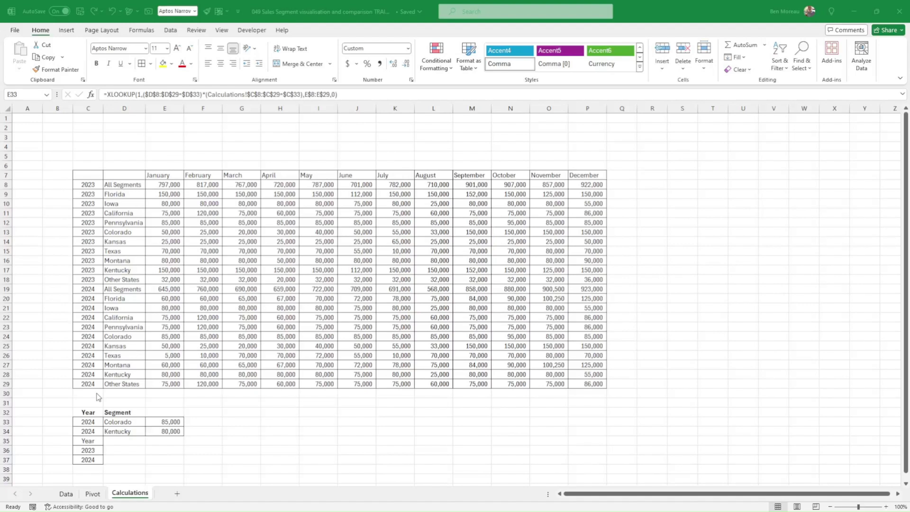
left_click(173, 422)
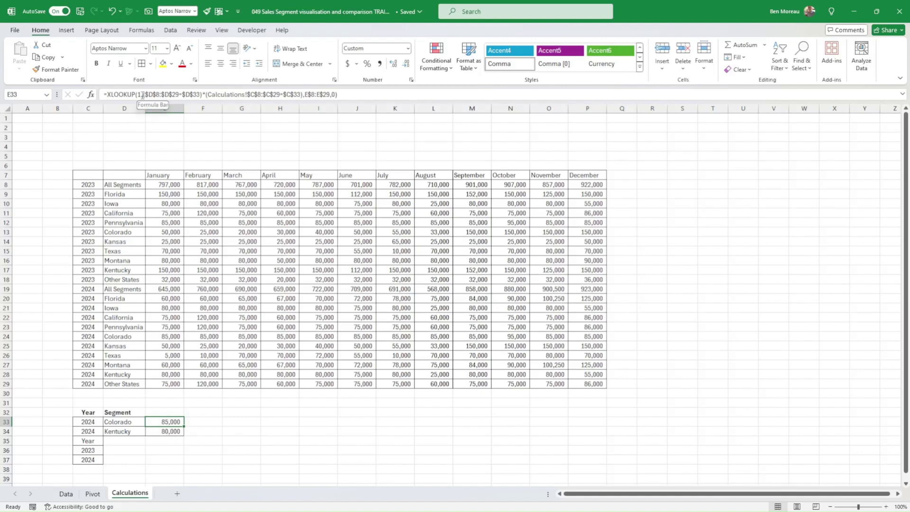
Examine the combined segment and year criteria inside the XLOOKUP formulas in E33 and E34.
left_click_drag(144, 95, 292, 88)
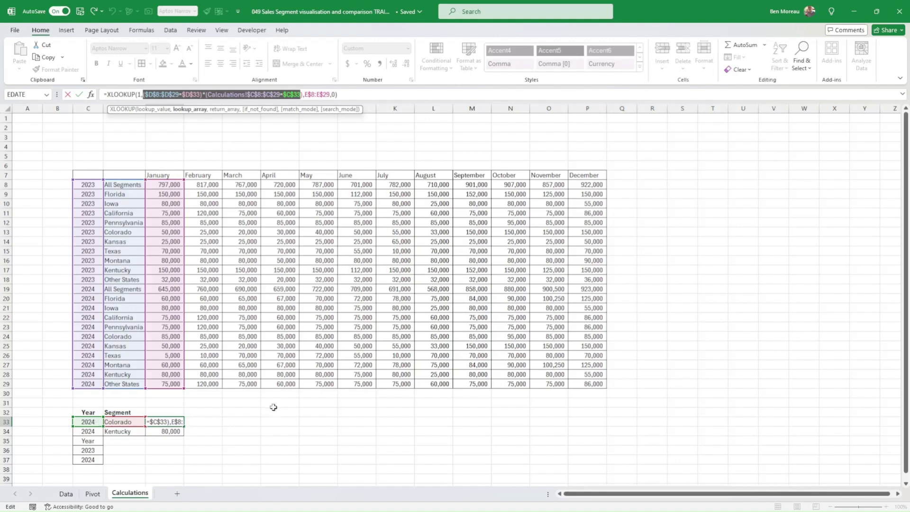
key("Return")
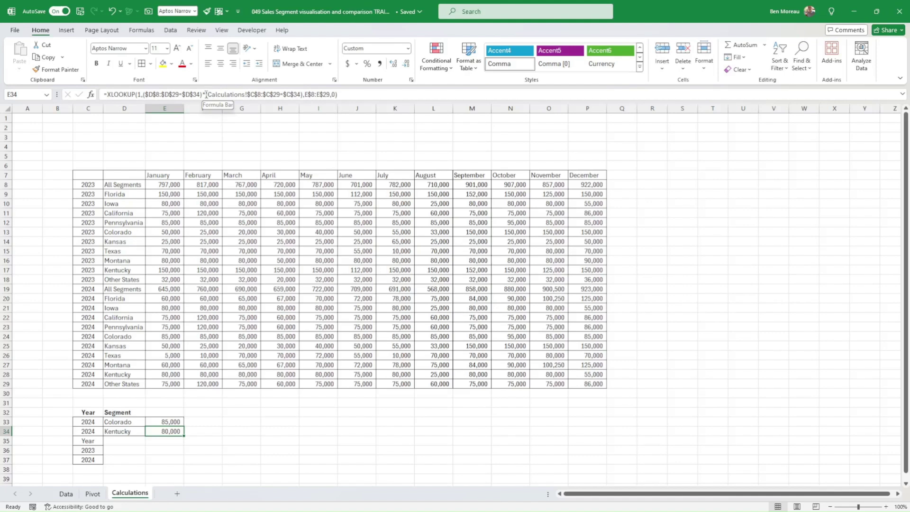
left_click(205, 94)
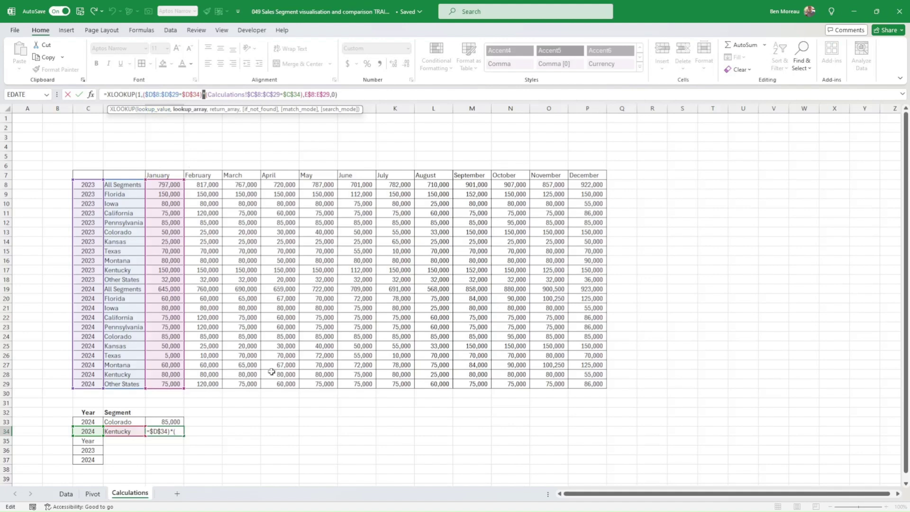
key("Return")
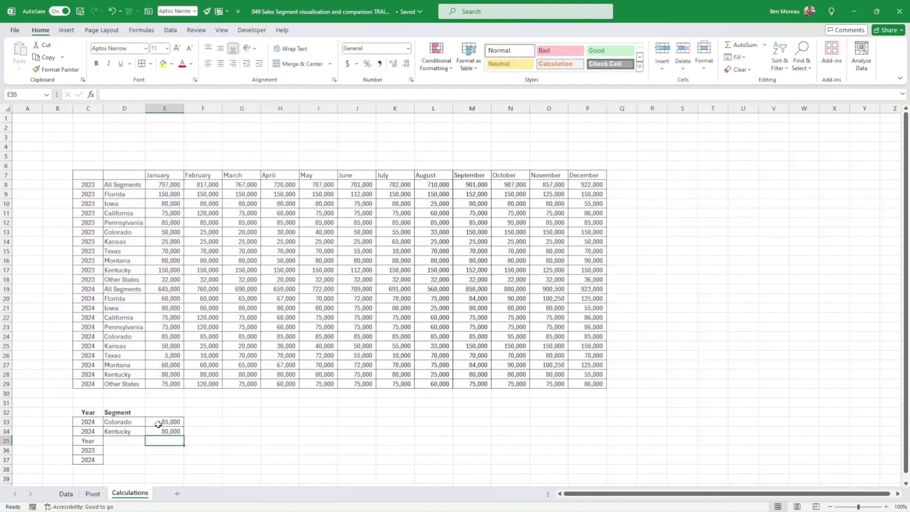
left_click_drag(158, 424, 159, 431)
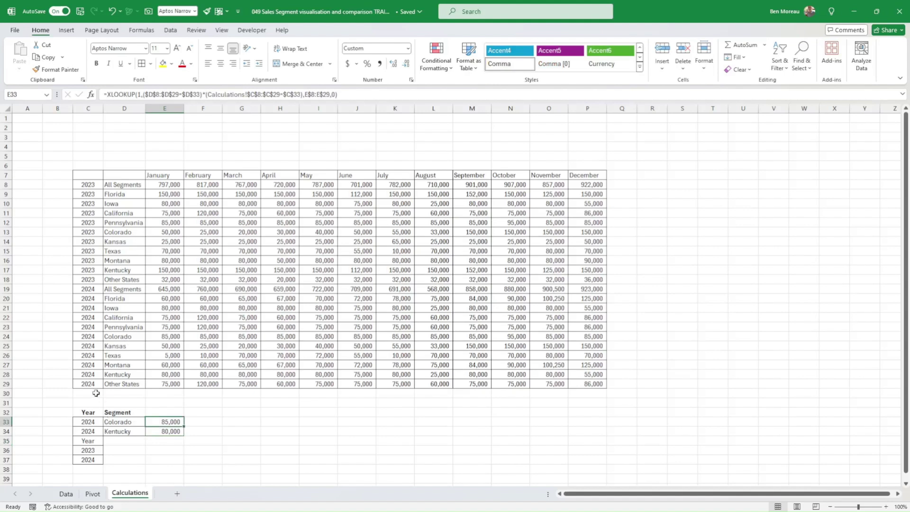
left_click(86, 422)
type("202")
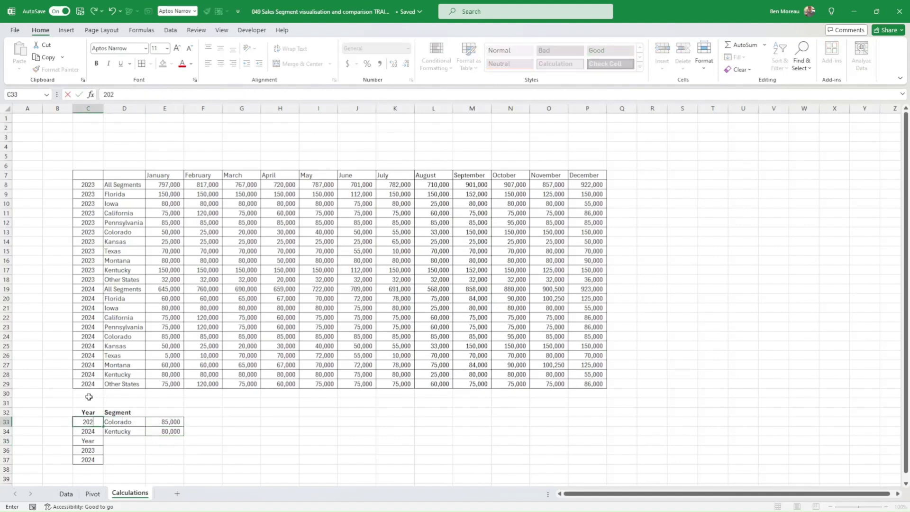
key("Return")
key("ctrl+z")
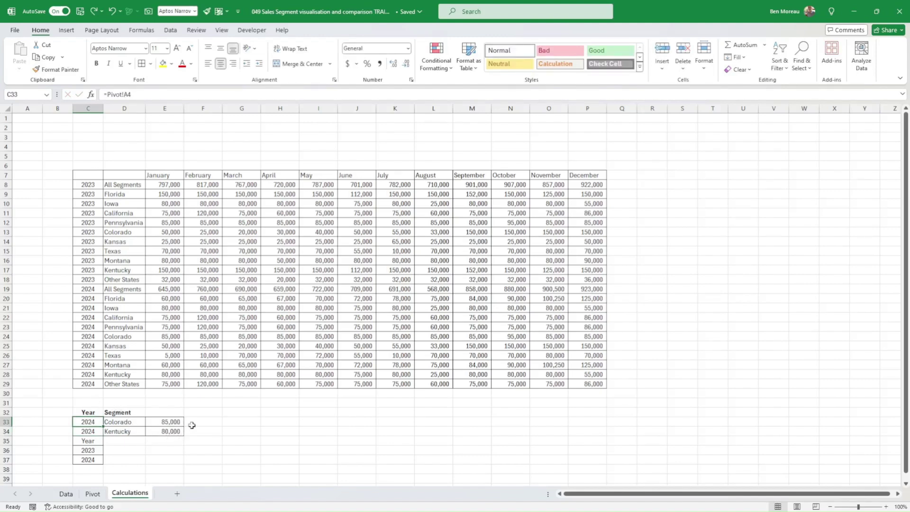
Overwrite the January 2024 source values with 5,000 for Colorado in E24 and 6,000 for Kentucky in E28.
scroll(159, 337, "down", 1)
left_click(160, 336)
left_click(174, 309)
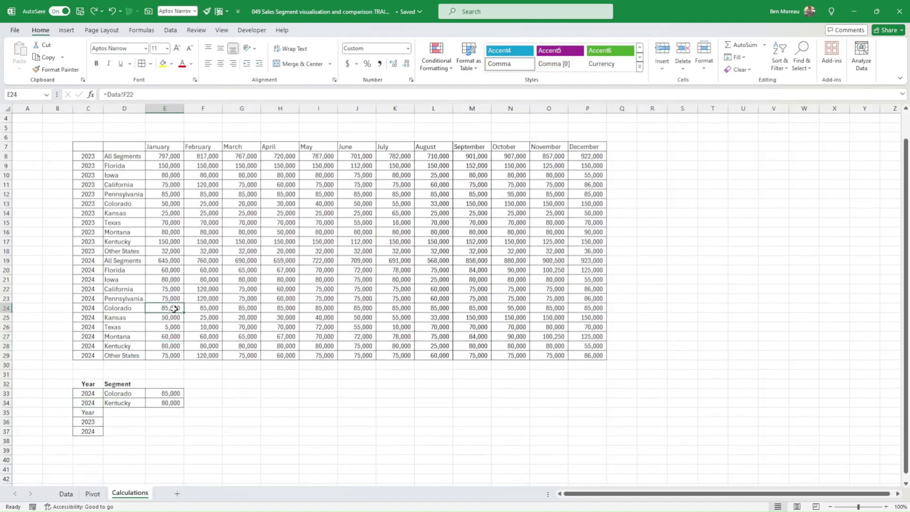
type("5000")
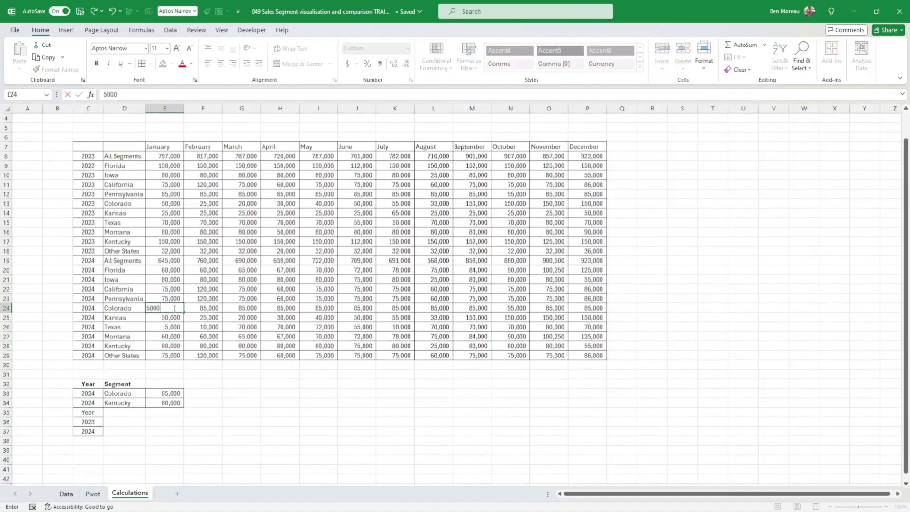
key("Return")
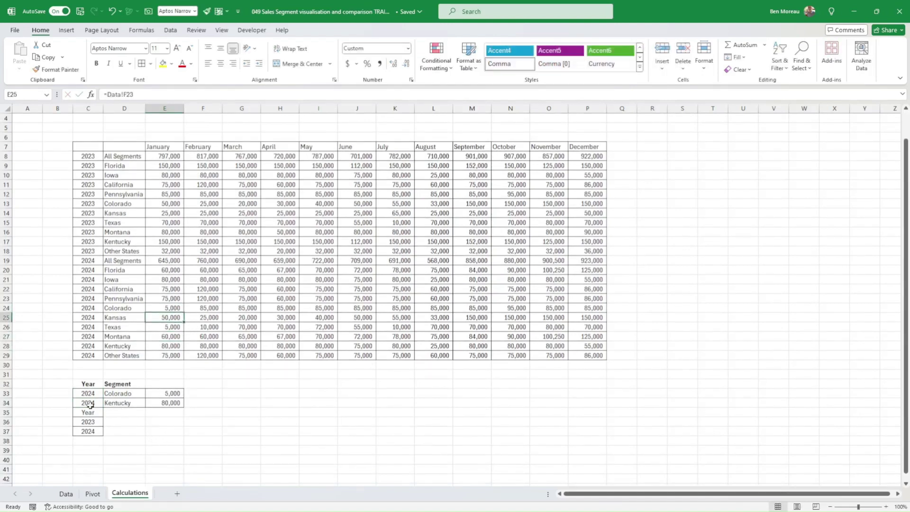
left_click_drag(90, 404, 110, 405)
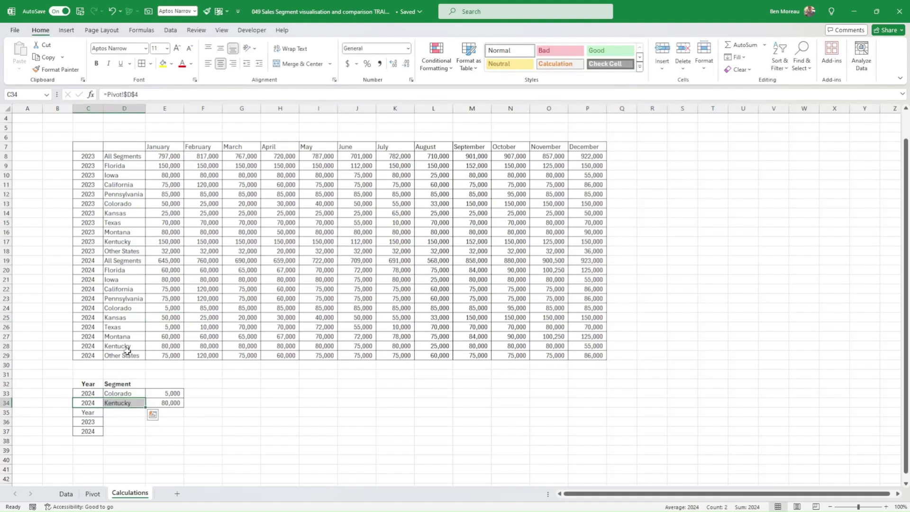
left_click(165, 346)
type("6,000")
key("Return")
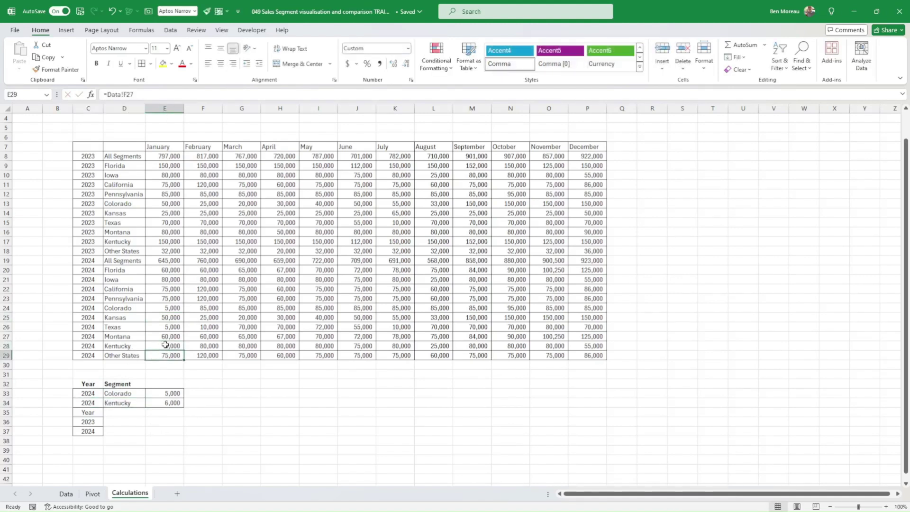
Copy the XLOOKUP formula from E33 into F33 and check that its return array points to the February column.
left_click(176, 394)
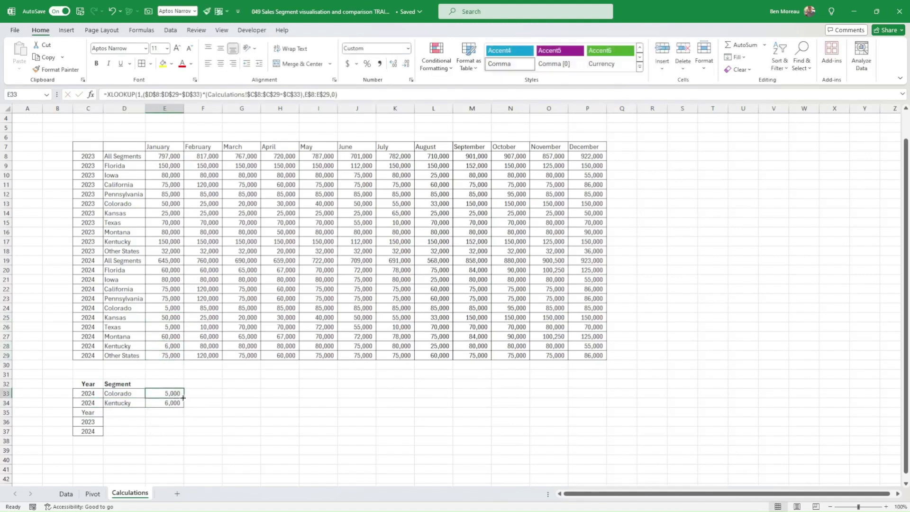
left_click_drag(183, 398, 212, 397)
left_click(208, 421)
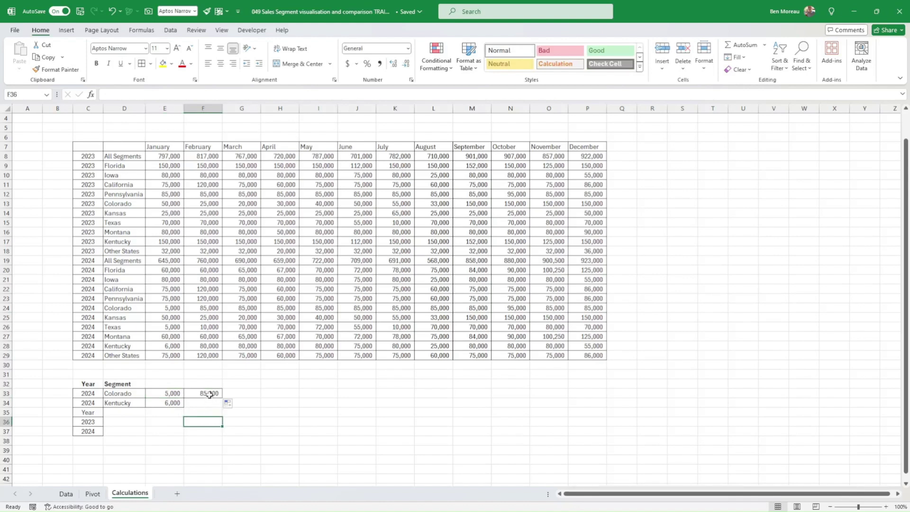
double_click(209, 395)
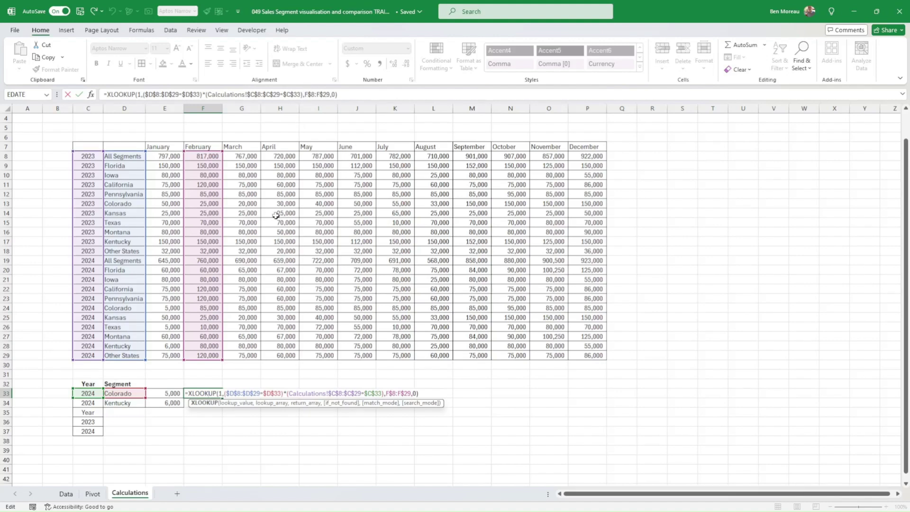
key("Return")
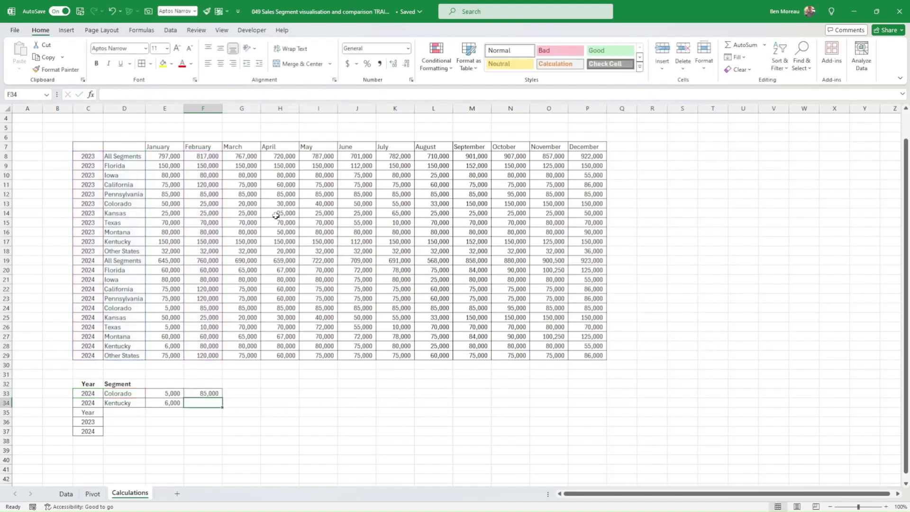
Fill the XLOOKUP formulas in rows 33 and 34 across to the December column, covering E33:P34.
left_click(217, 393)
left_click_drag(177, 394, 592, 396)
left_click_drag(91, 394, 582, 403)
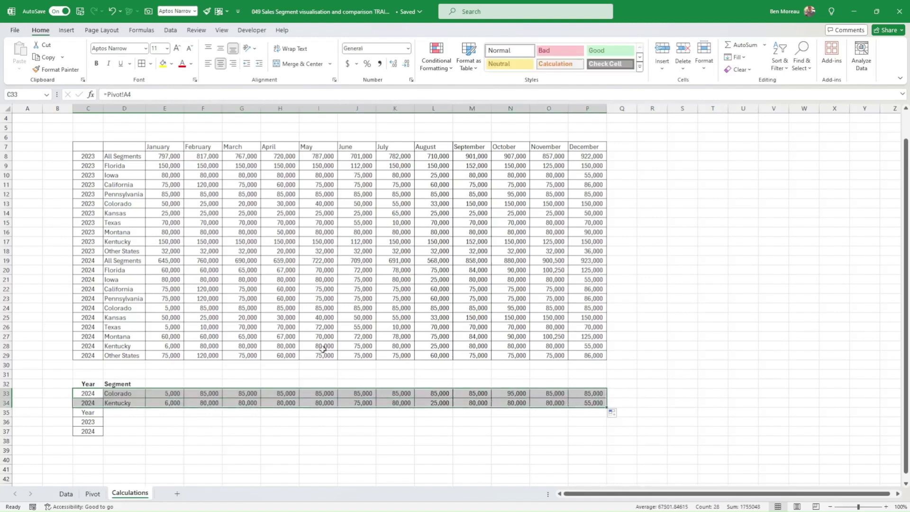
left_click(282, 382)
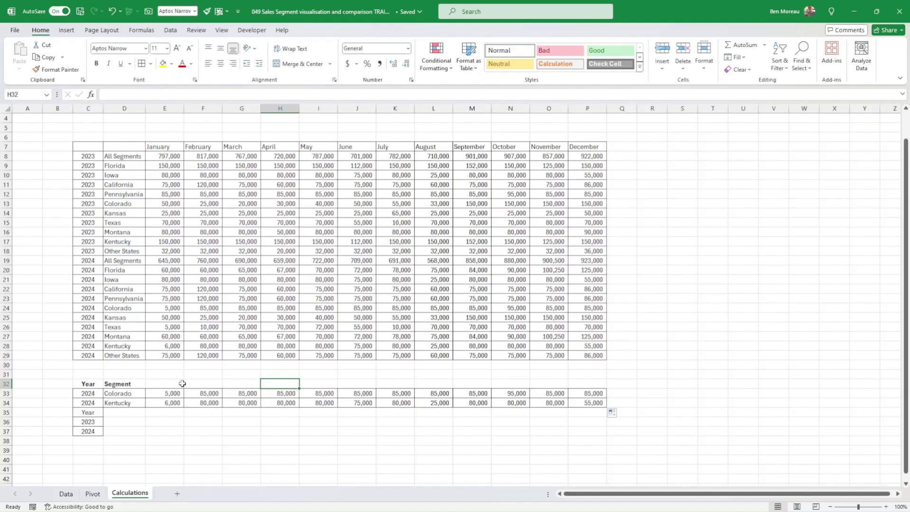
left_click(98, 392)
left_click_drag(98, 393, 113, 402)
left_click_drag(166, 393, 591, 400)
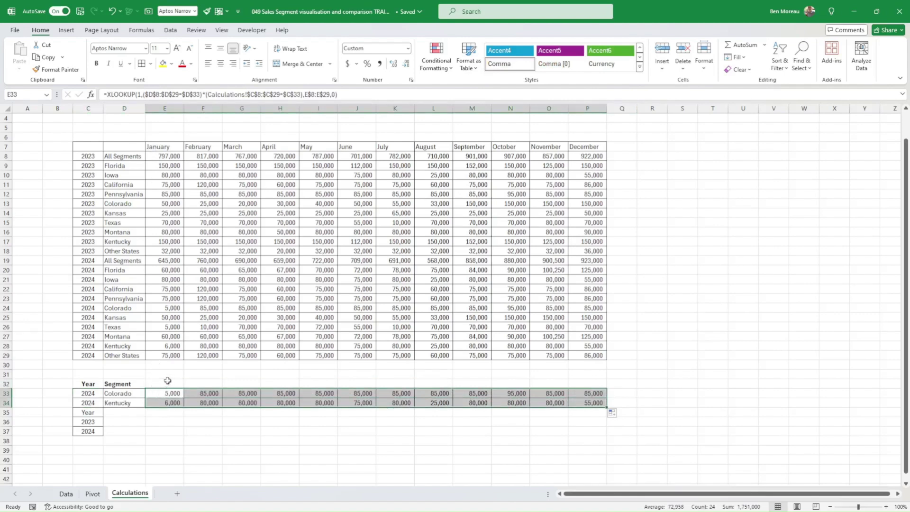
Link E32 to the January header with =E7 and fill the month headers across to December in P32.
left_click(159, 146)
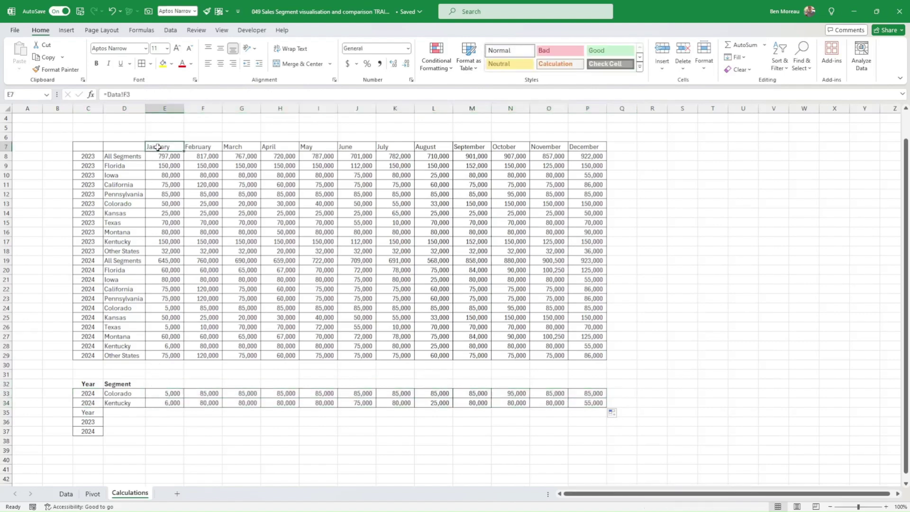
left_click(163, 381)
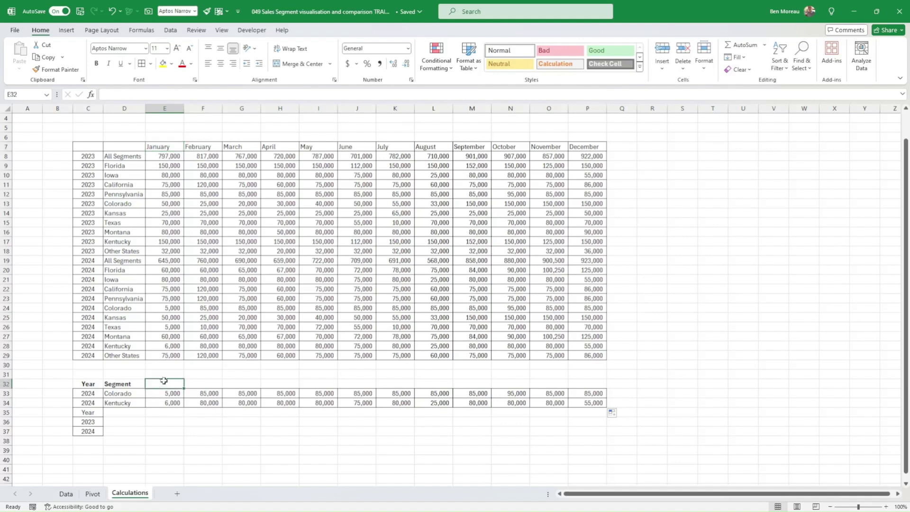
type("=")
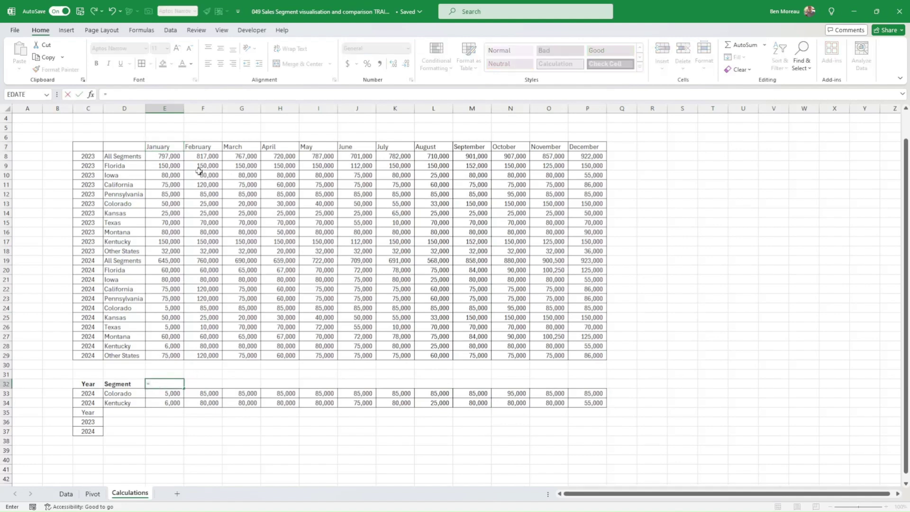
left_click(162, 148)
key("Return")
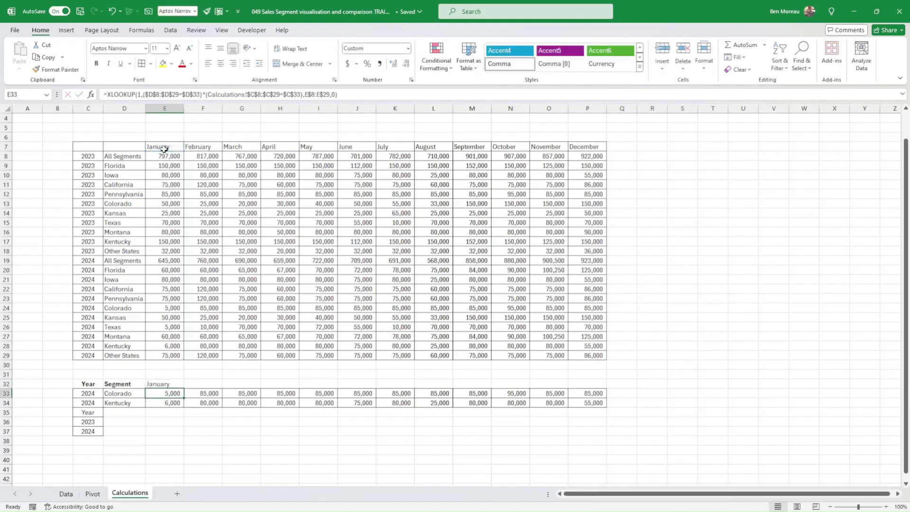
left_click(168, 384)
left_click_drag(185, 388, 597, 393)
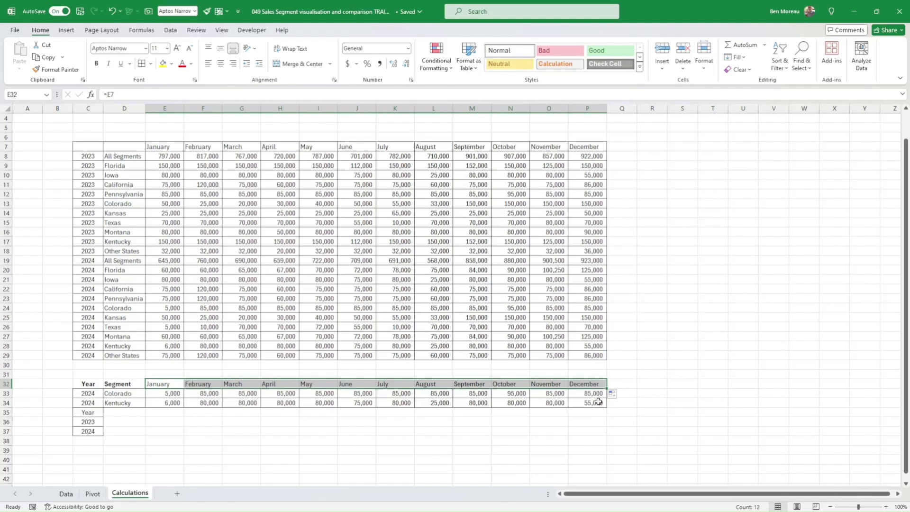
left_click(573, 426)
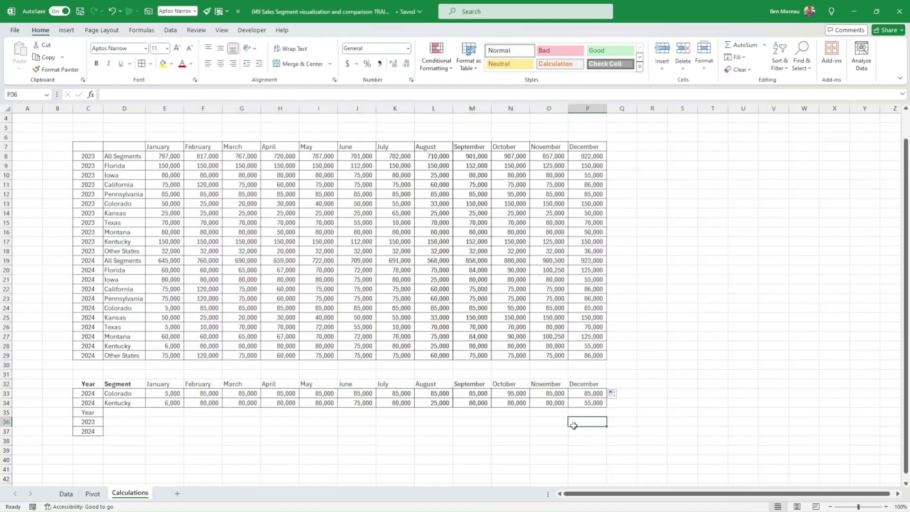
left_click(533, 431)
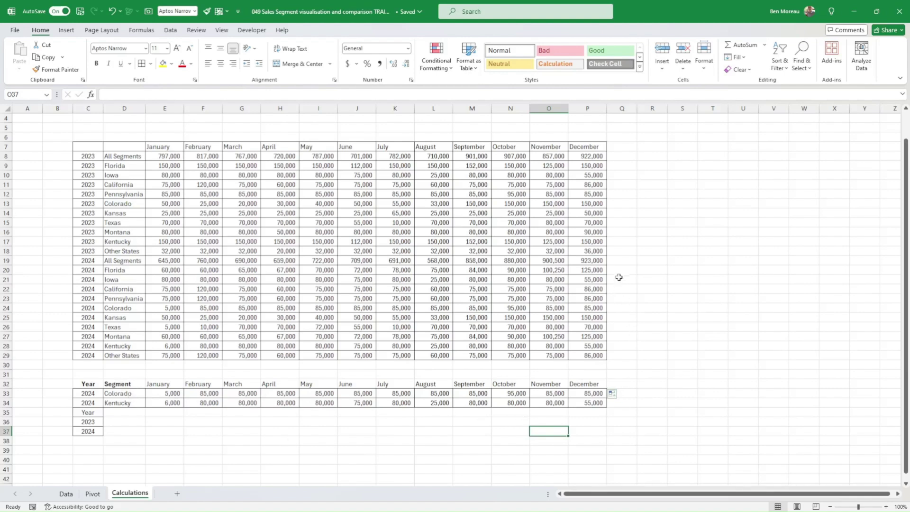
Add row totals with AutoSum, using =SUM(E33:P33) in Q33 and =SUM(E34:P34) in Q34.
left_click(625, 376)
left_click(626, 394)
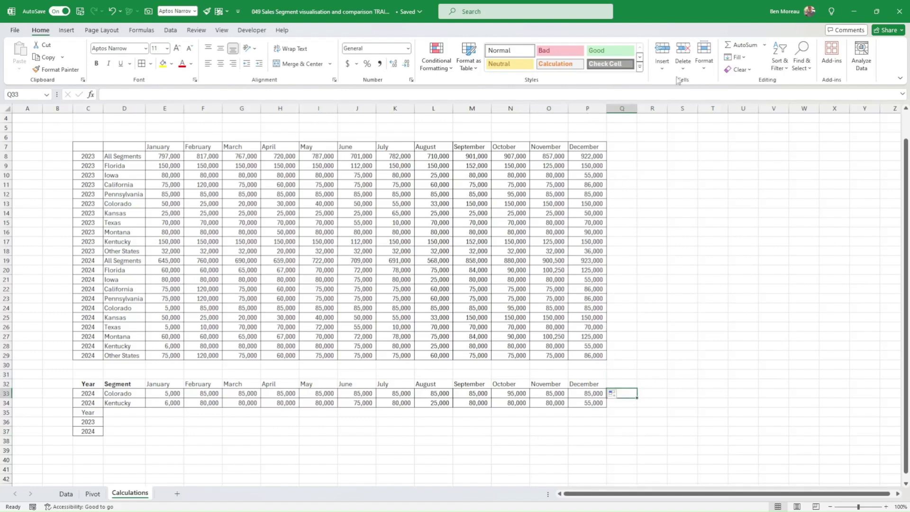
left_click(744, 45)
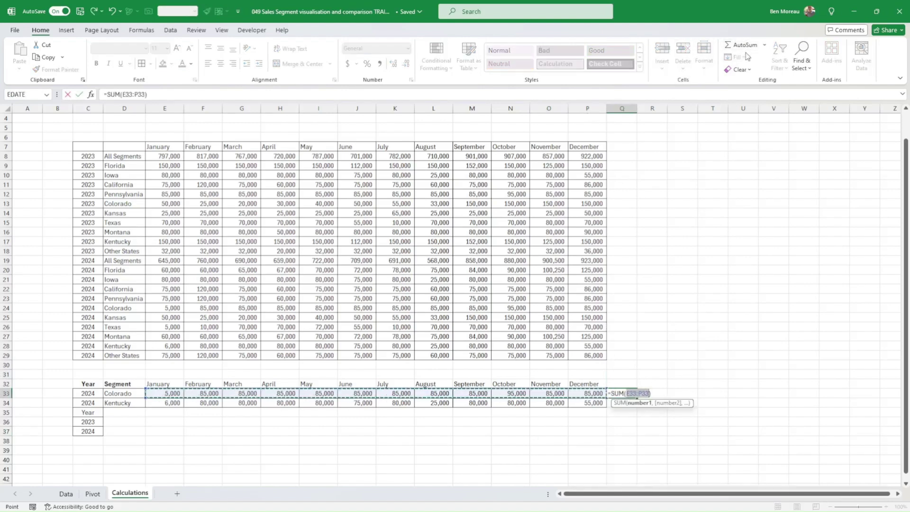
key("Return")
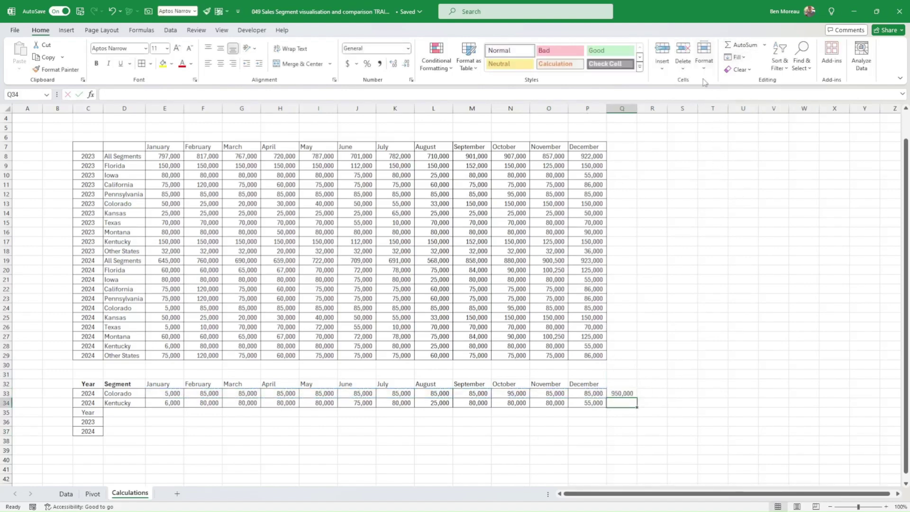
left_click(753, 47)
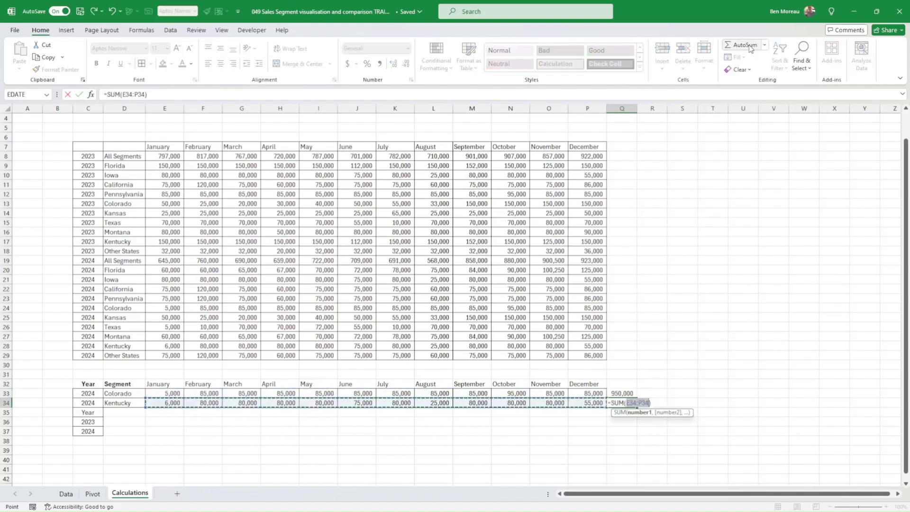
key("Return")
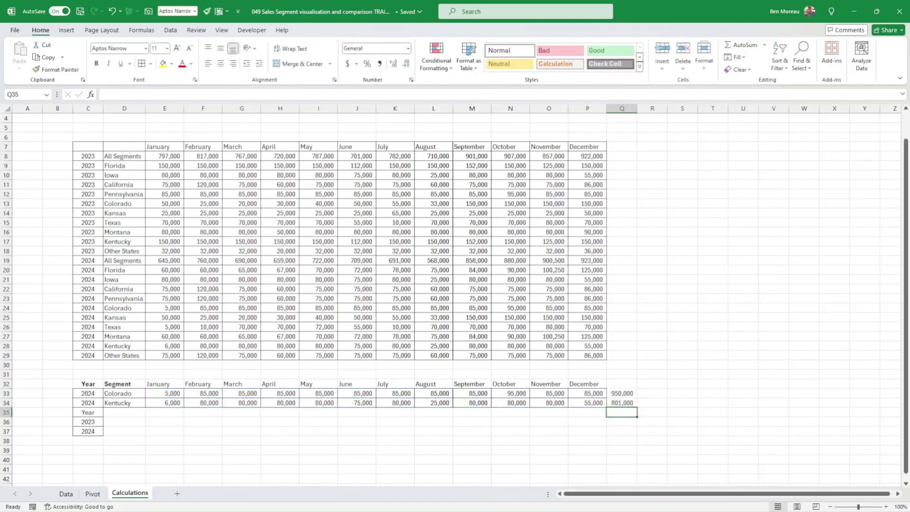
Filter the second All Segments slicer on the Pivot sheet to California and check the linked segment in D34 on the Calculations sheet.
left_click(92, 494)
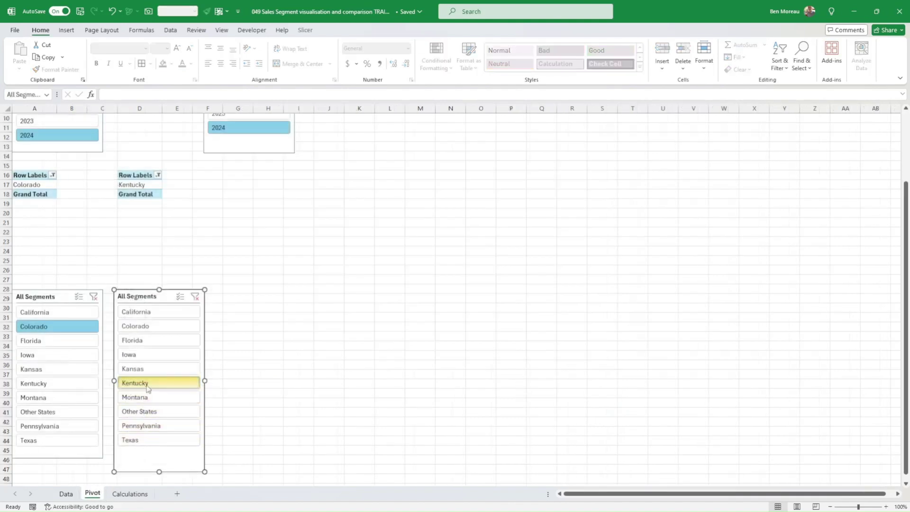
left_click(148, 316)
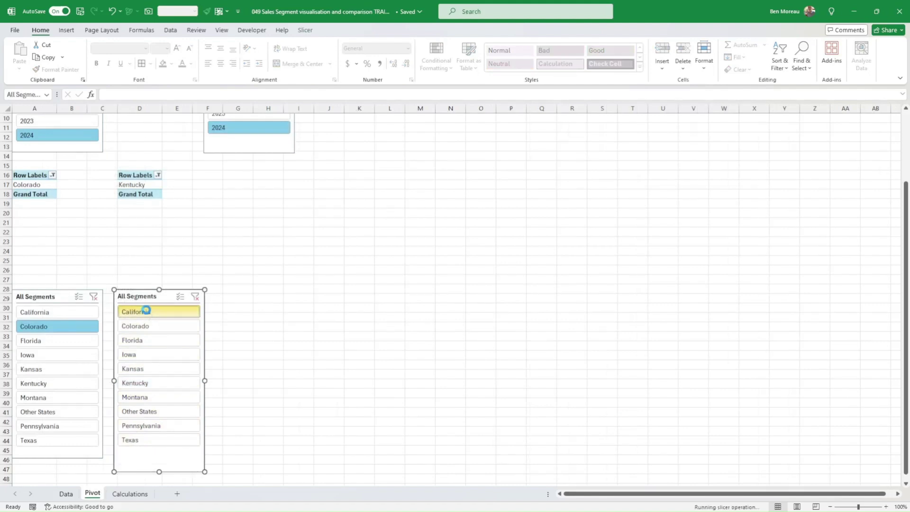
left_click(135, 494)
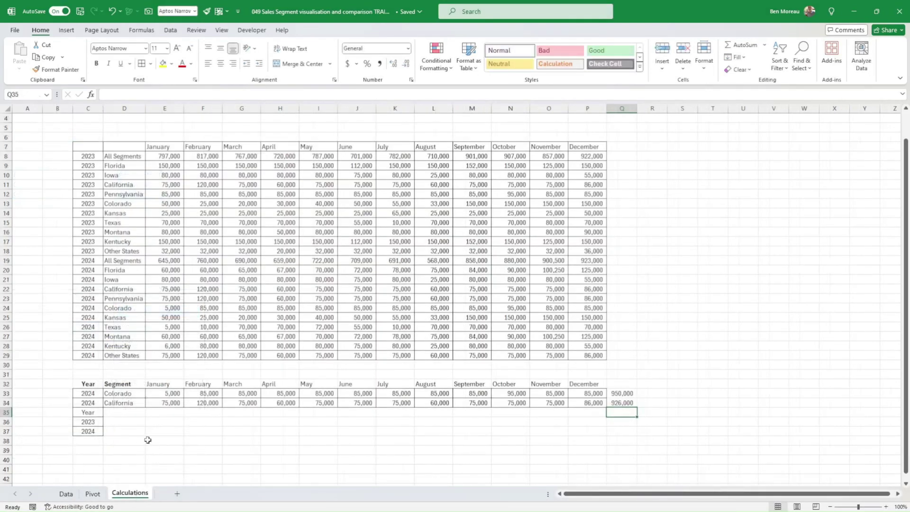
left_click(118, 403)
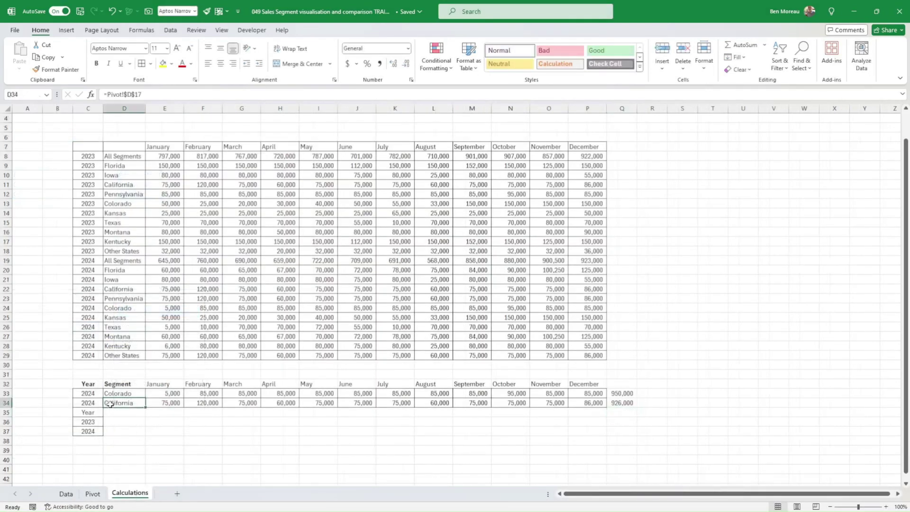
Filter the second year slicer on the Pivot sheet to 2023 and check the linked year in C34 on the Calculations sheet.
left_click(93, 494)
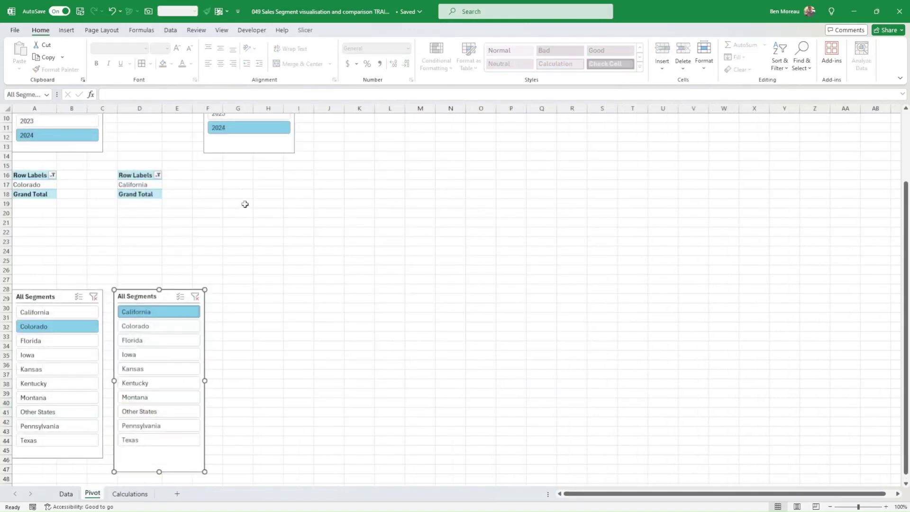
left_click(240, 117)
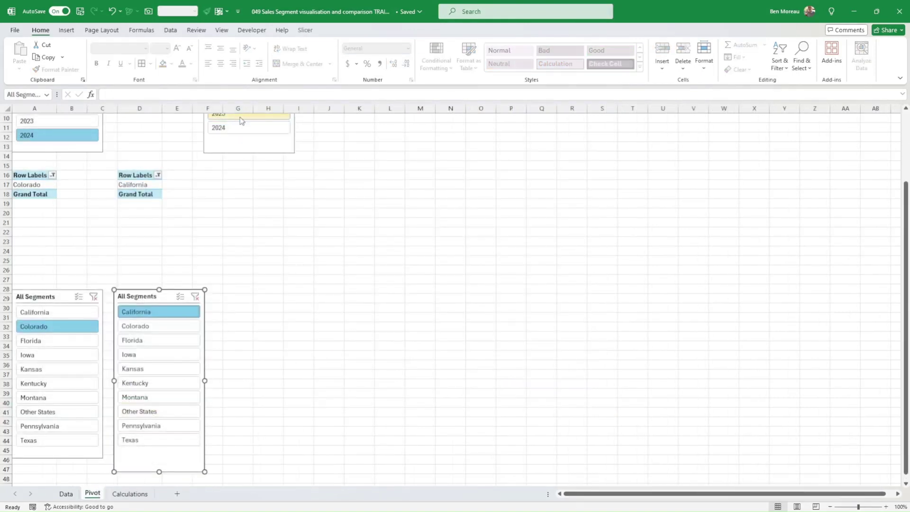
left_click(130, 494)
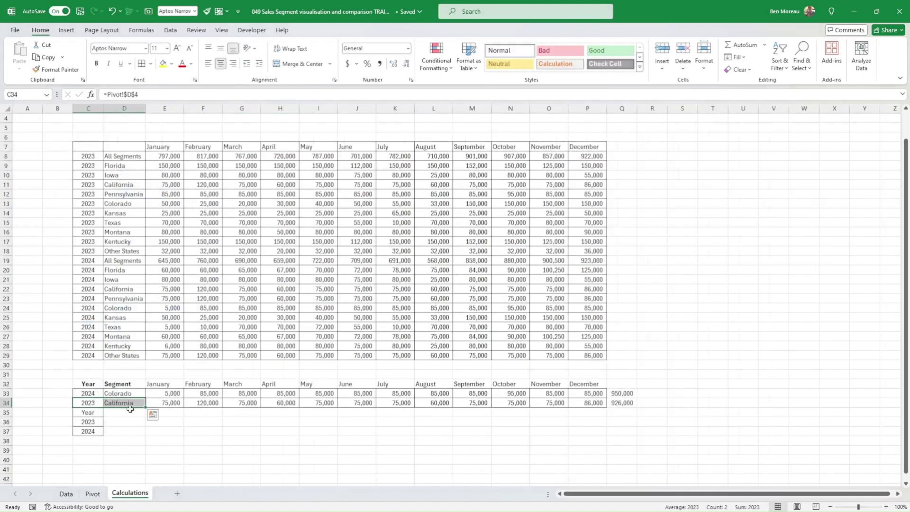
left_click(142, 440)
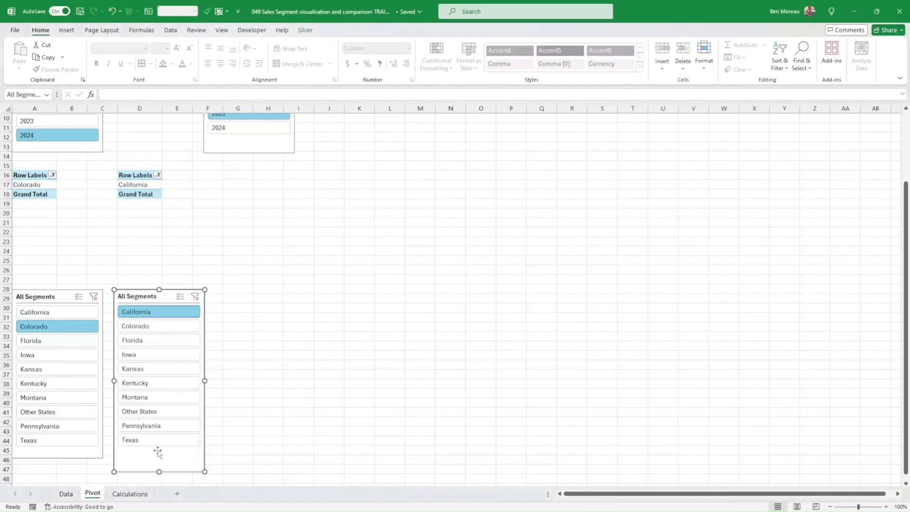
left_click(137, 494)
left_click(353, 430)
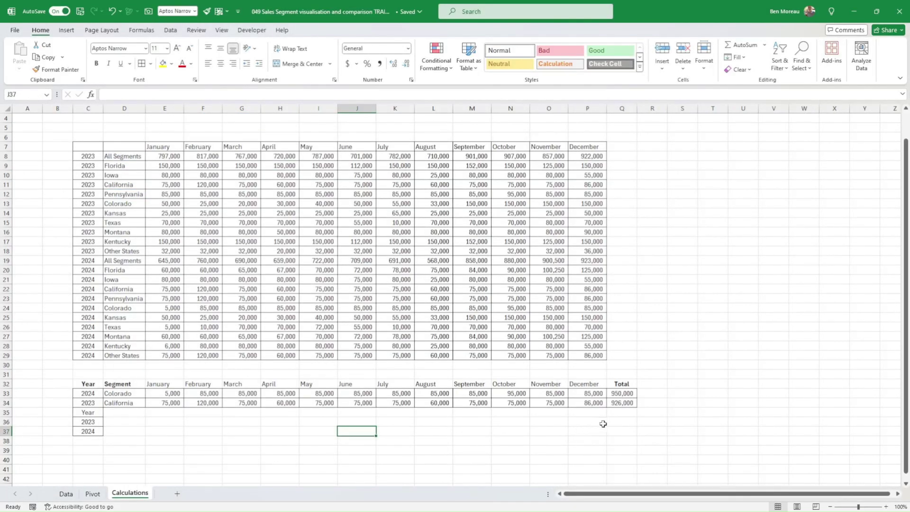
Calculate the ratio of the two totals in Q35 with =Q34/Q33 and format it as a percentage.
left_click(624, 414)
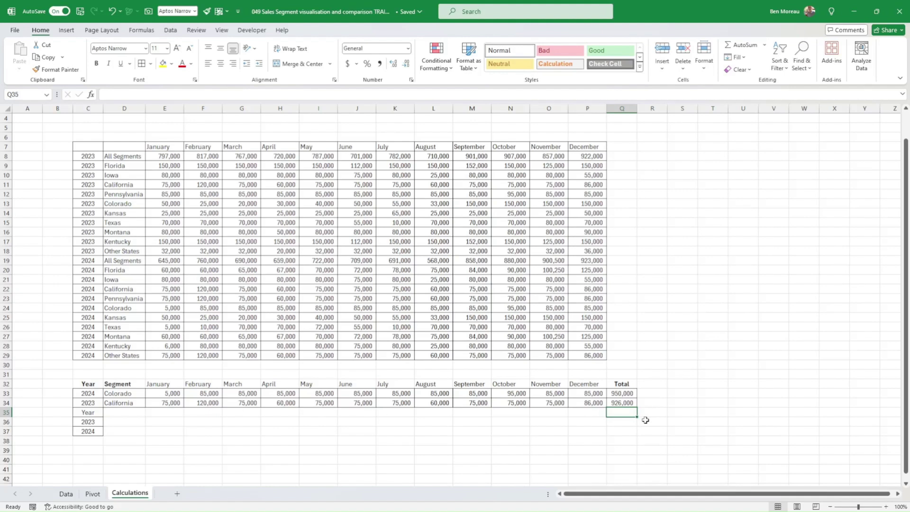
type("=Q34/")
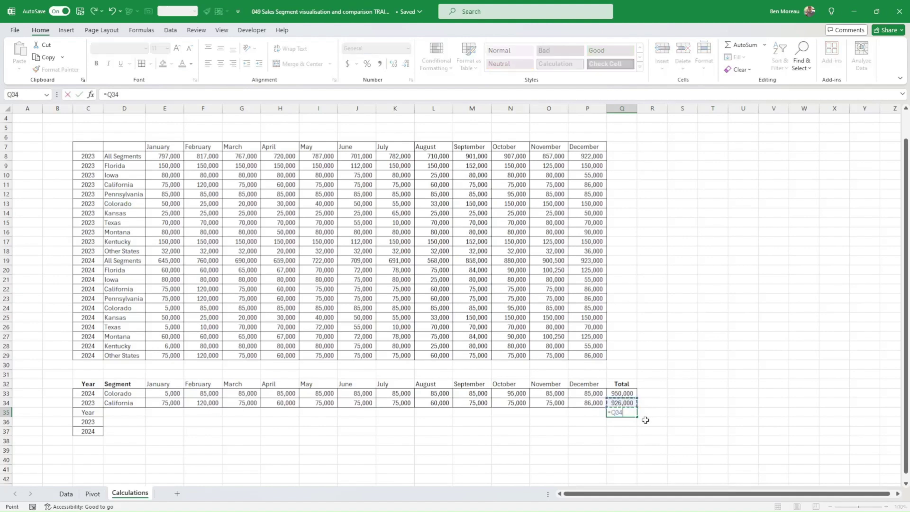
key("Up")
key("Up")
key("Return")
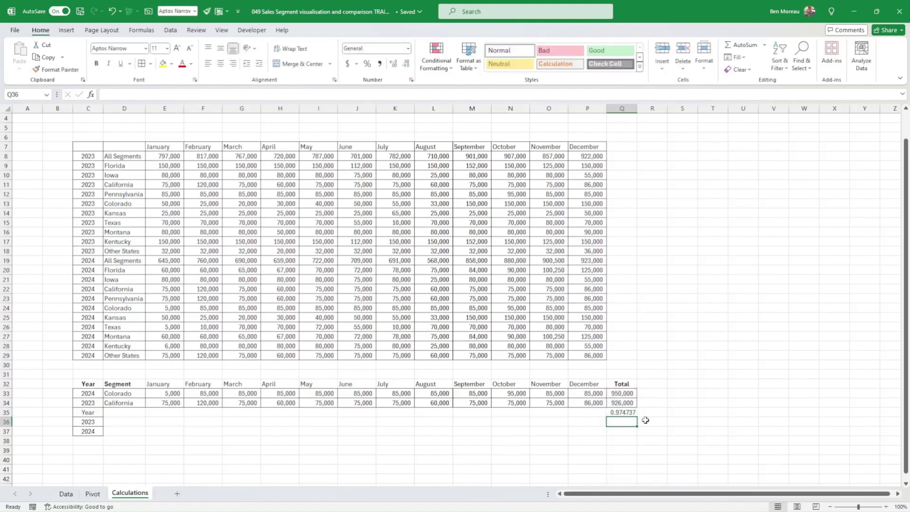
key("Up")
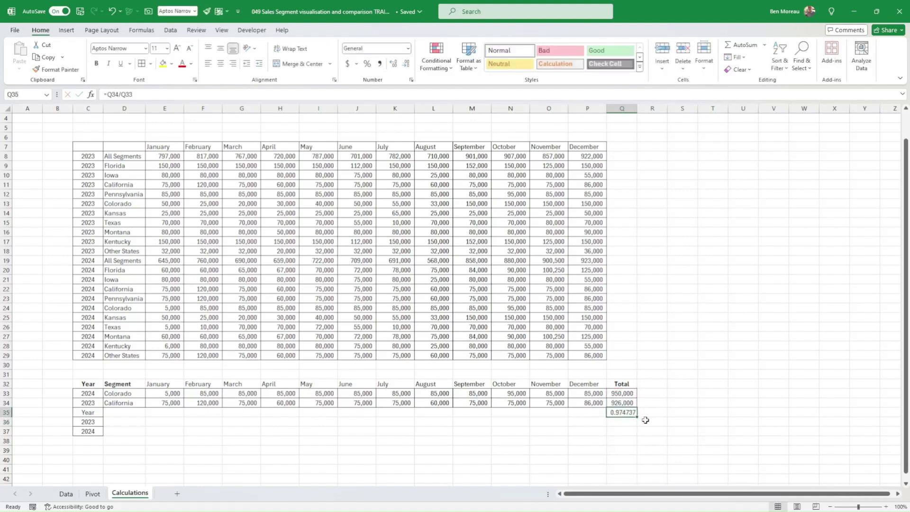
left_click(368, 66)
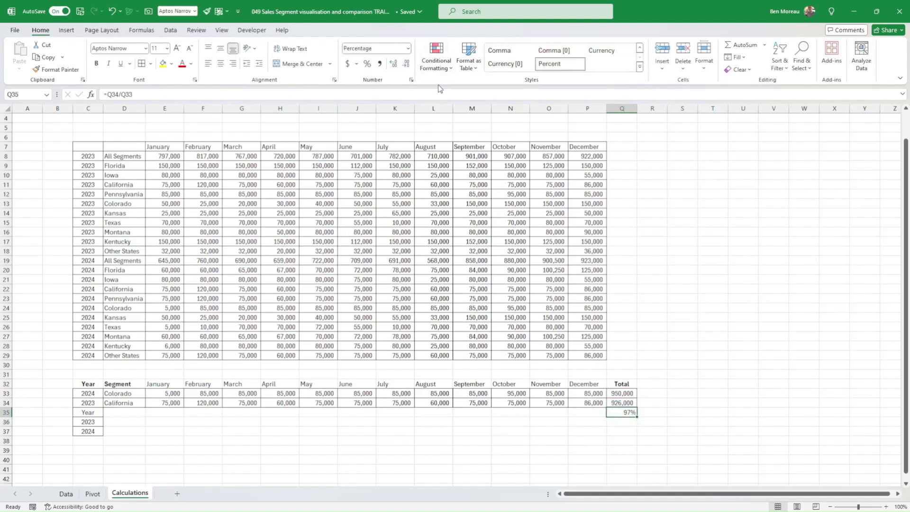
Calculate the remaining percentage in Q36 with =1-Q35.
left_click(631, 424)
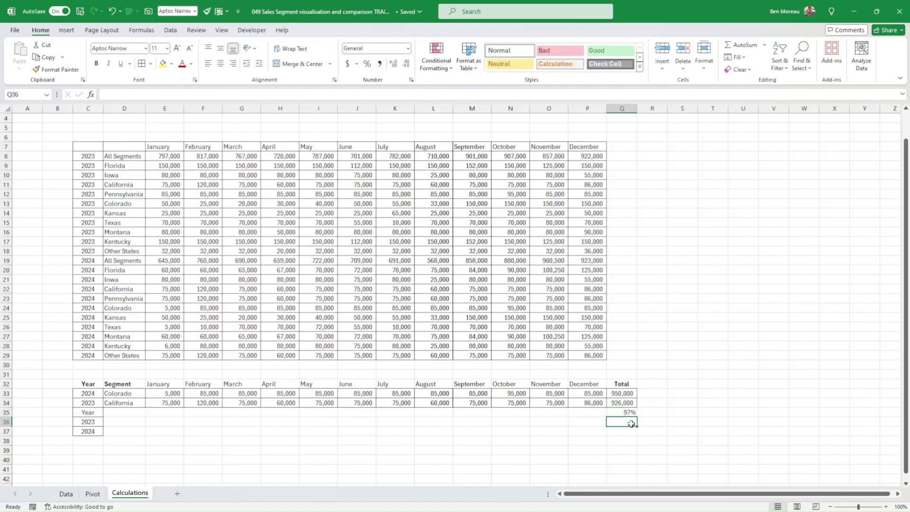
type("=1-")
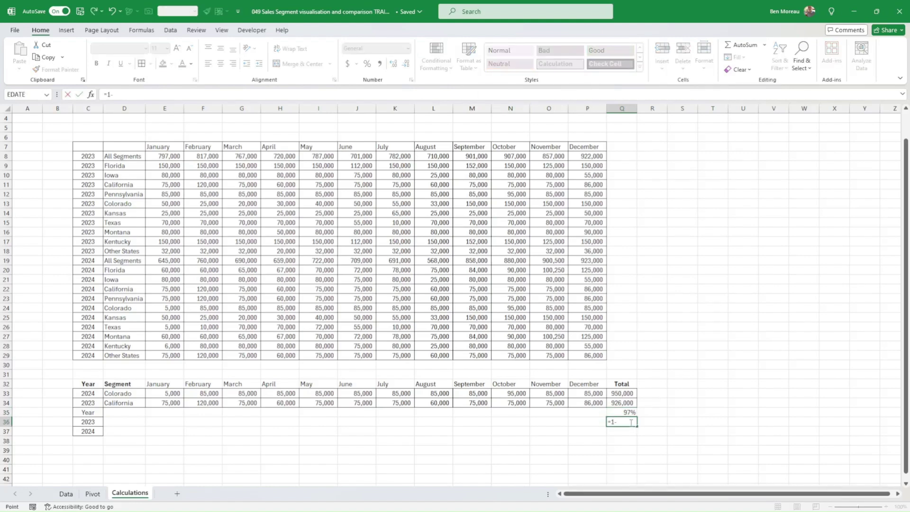
key("Up")
key("Return")
left_click(630, 422)
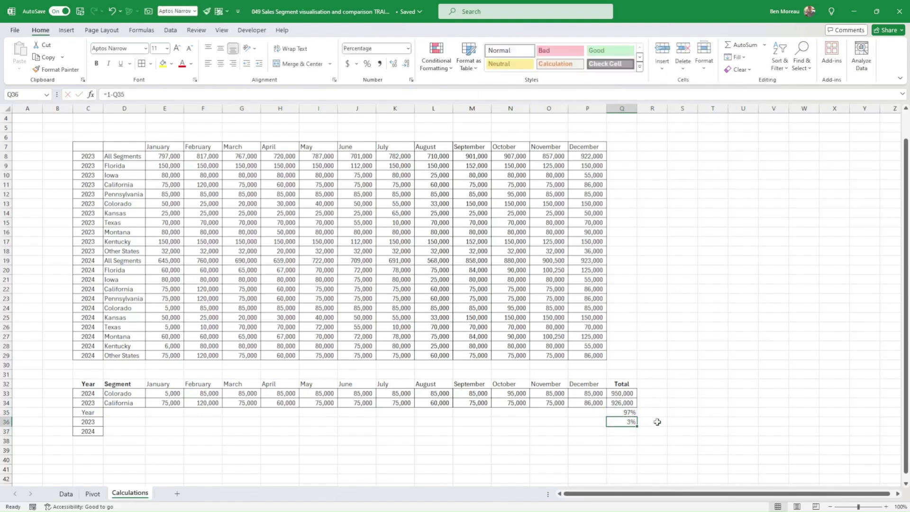
left_click(655, 424)
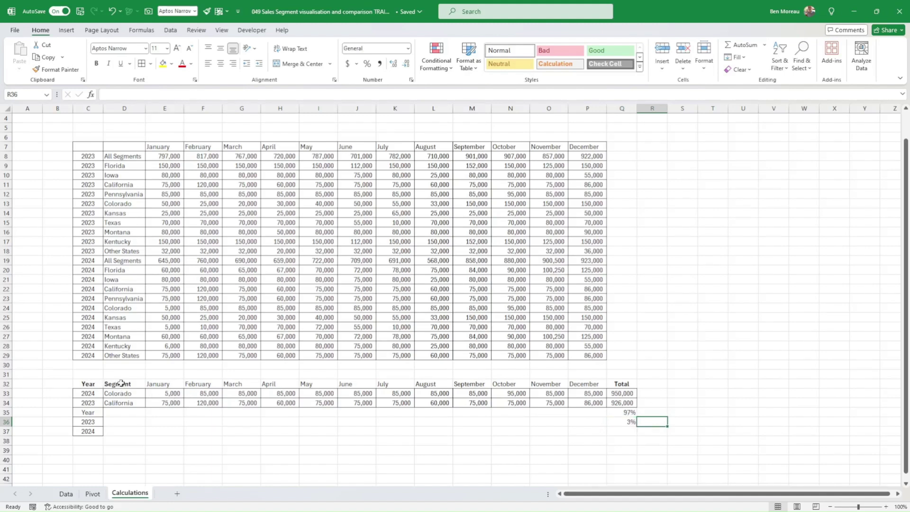
Insert a 2-D line chart with markers from D32:P34 and move it up over the monthly data table.
left_click_drag(121, 383, 604, 403)
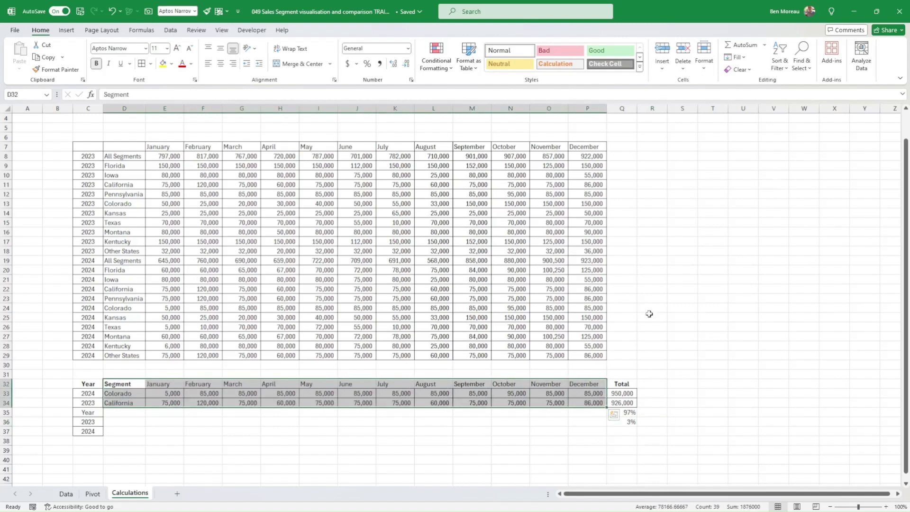
left_click(66, 30)
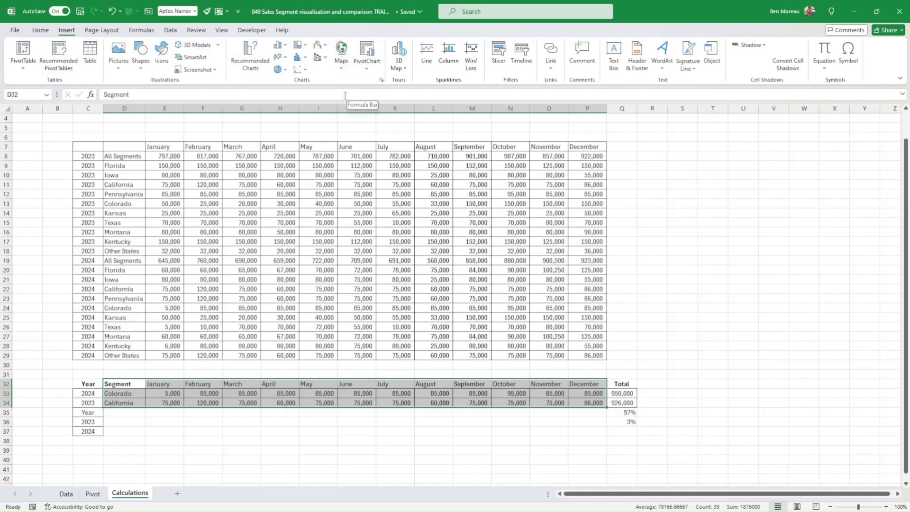
left_click(288, 59)
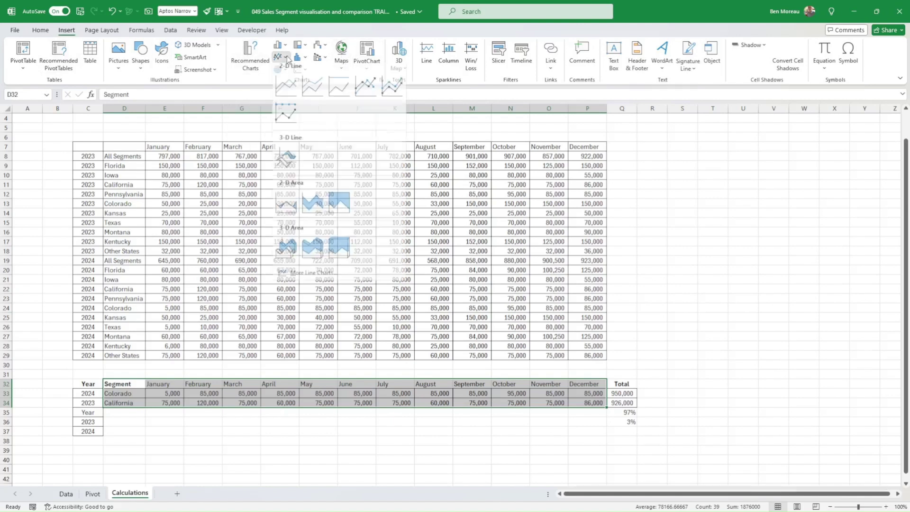
left_click(367, 93)
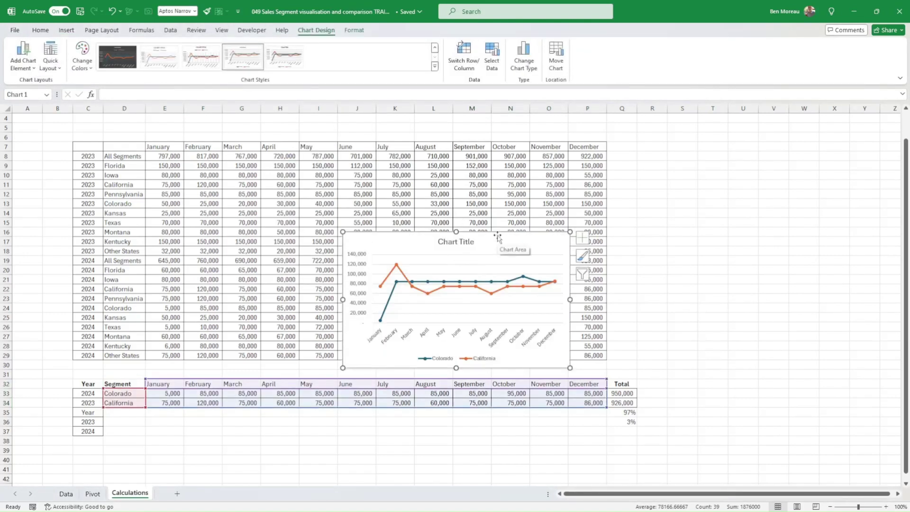
left_click_drag(497, 243, 399, 192)
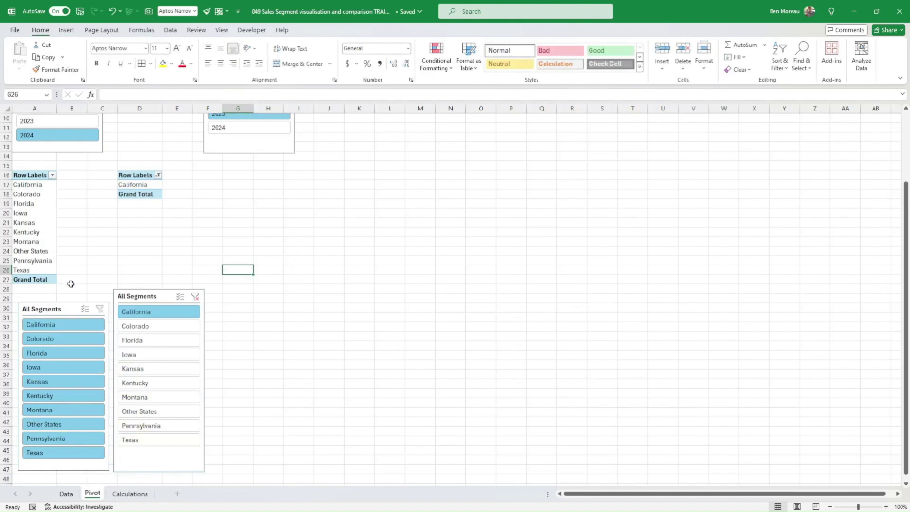
Enter the header All Segments in D7 above the segment names on the Calculations sheet.
left_click(130, 494)
left_click(124, 156)
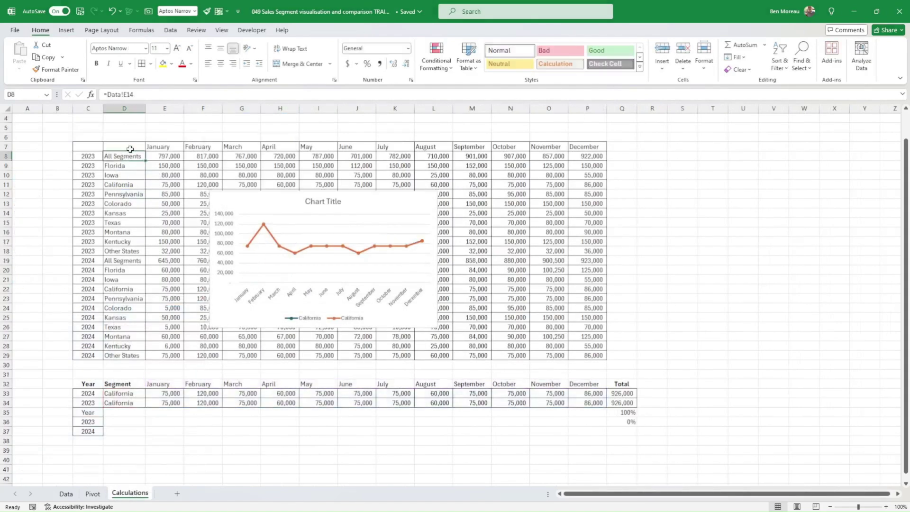
left_click(128, 148)
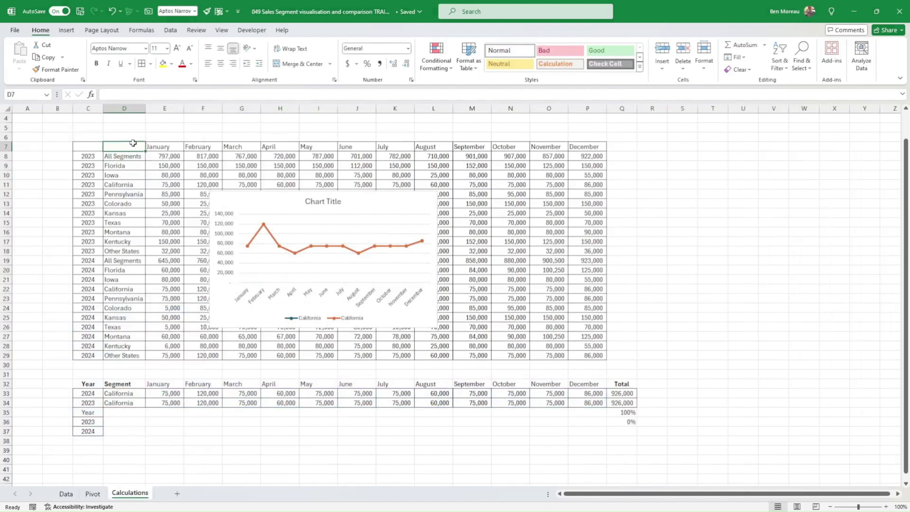
type("All Segments")
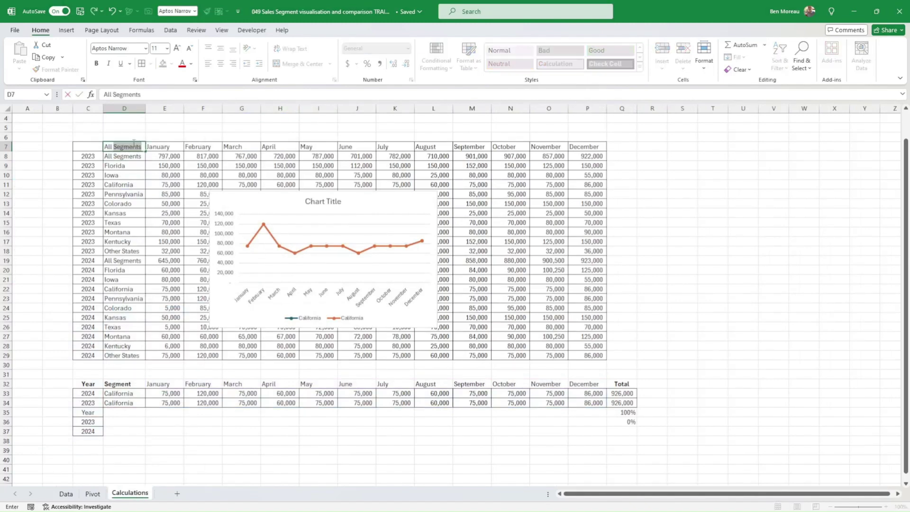
key("Return")
left_click(134, 142)
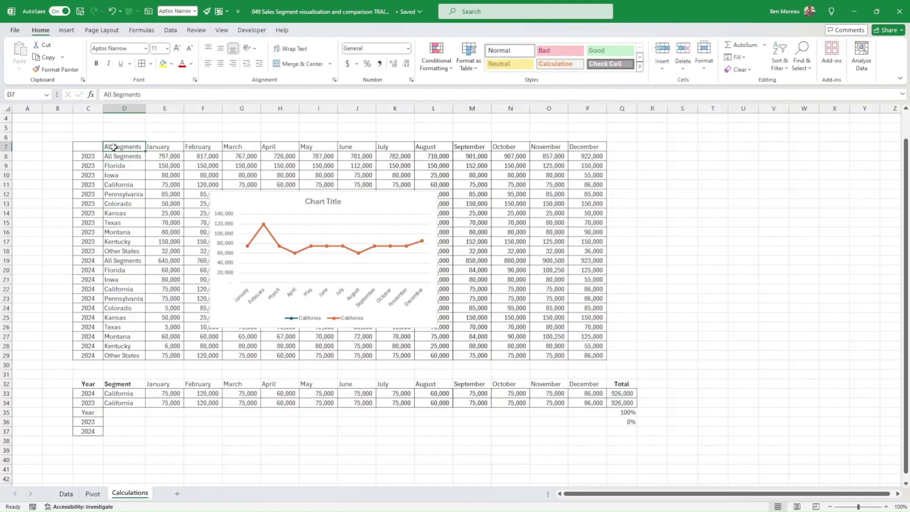
Change the data source of the first segment PivotTable on the Pivot sheet to D7:D18 on the Calculations sheet.
left_click(92, 493)
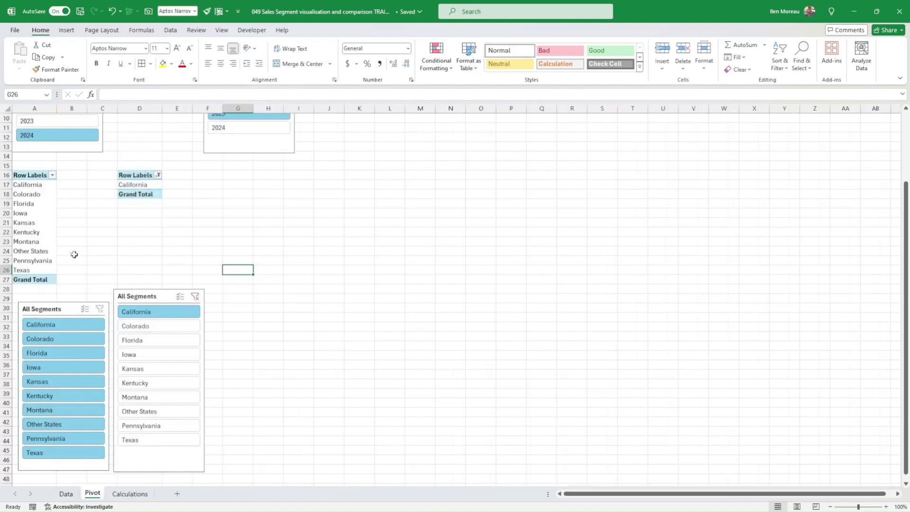
left_click(14, 223)
left_click(340, 31)
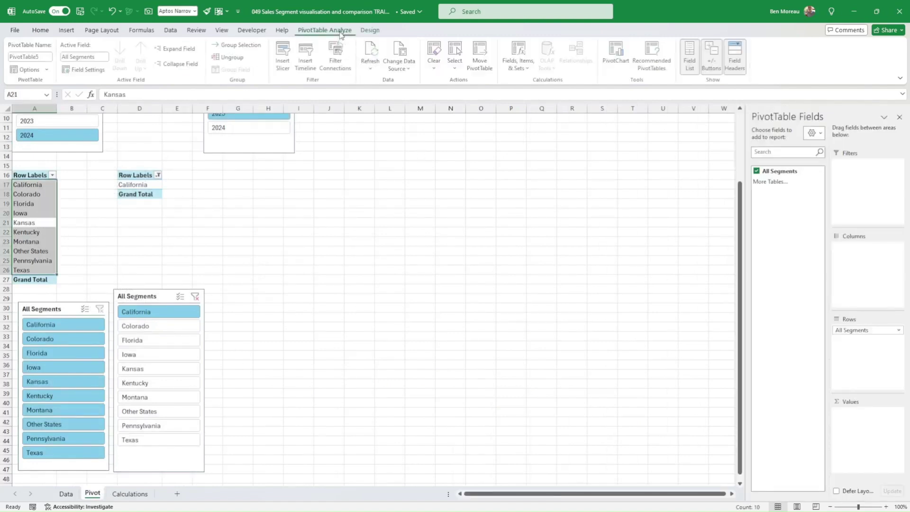
left_click(399, 68)
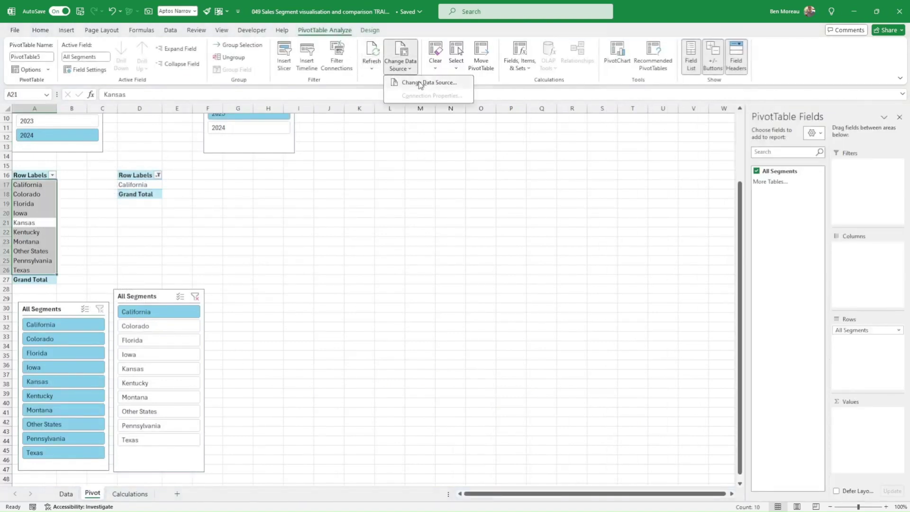
left_click(420, 82)
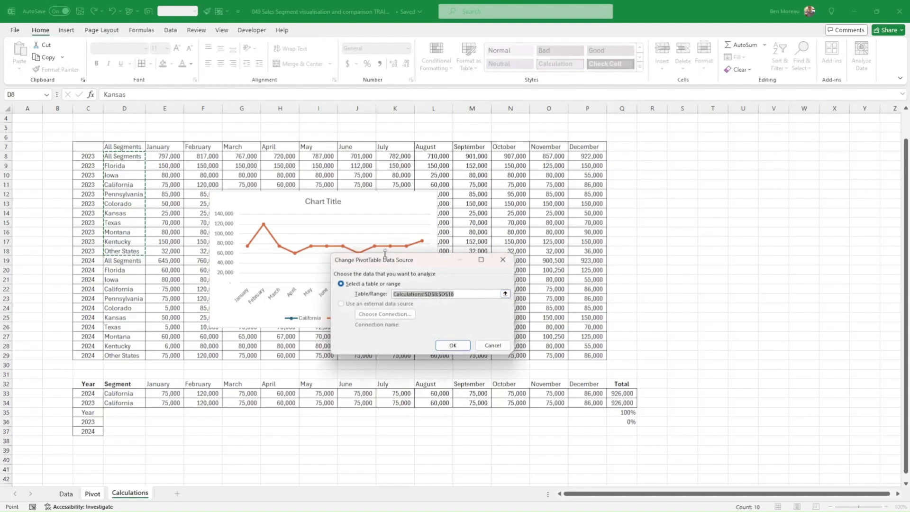
left_click_drag(132, 147, 129, 250)
left_click(453, 342)
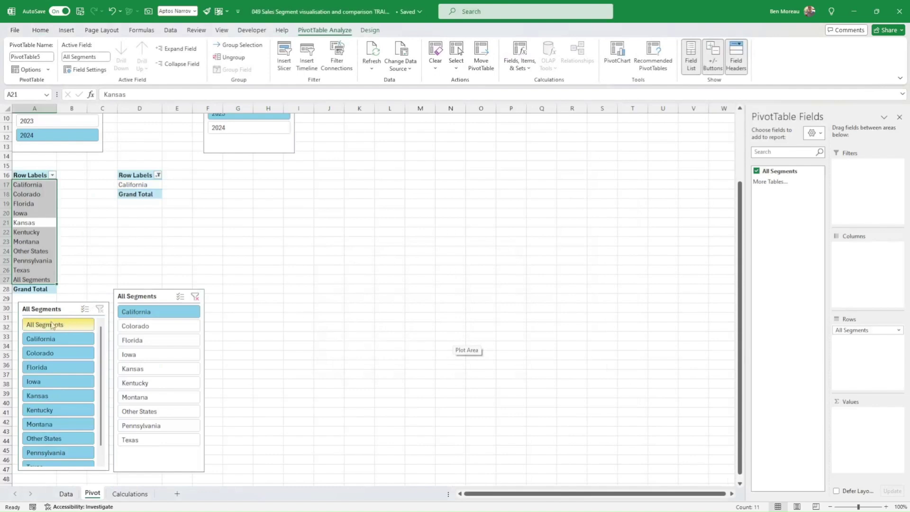
Change the data source of the second segment PivotTable, starting at D16, to D7:D18 on the Calculations sheet.
left_click(142, 186)
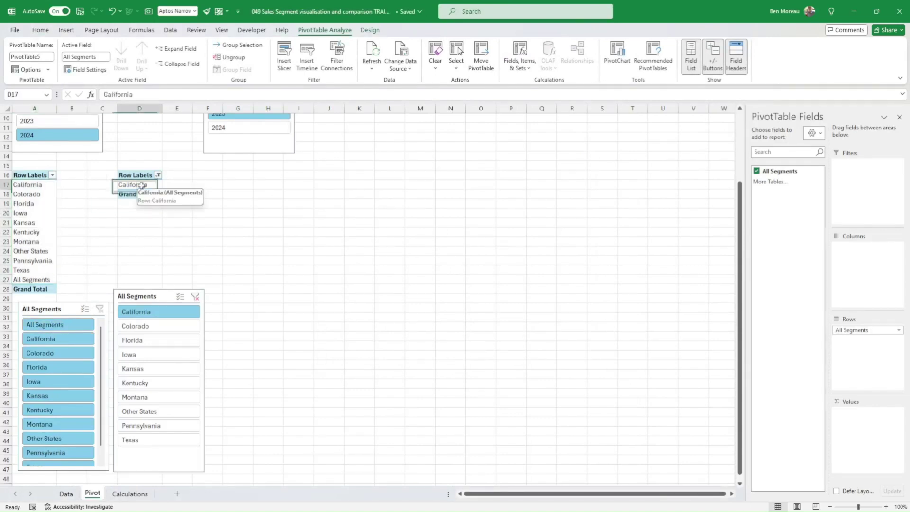
left_click(411, 69)
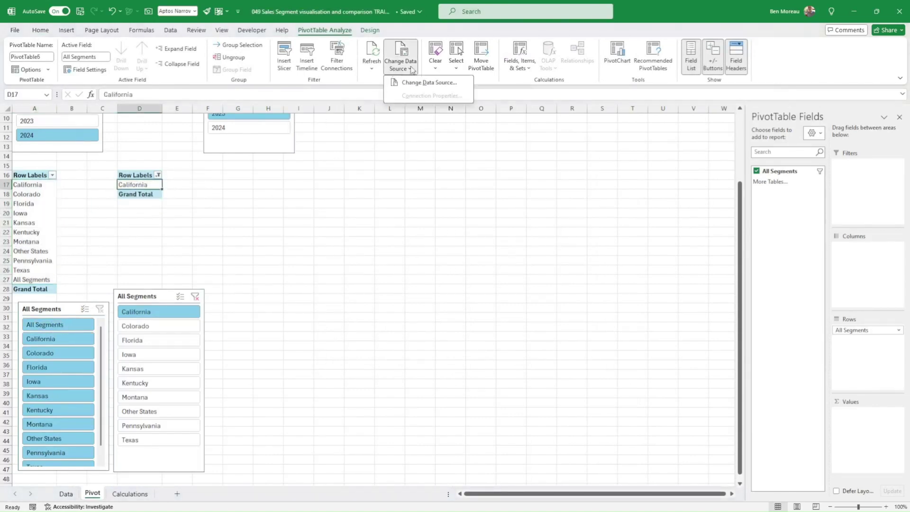
left_click(429, 83)
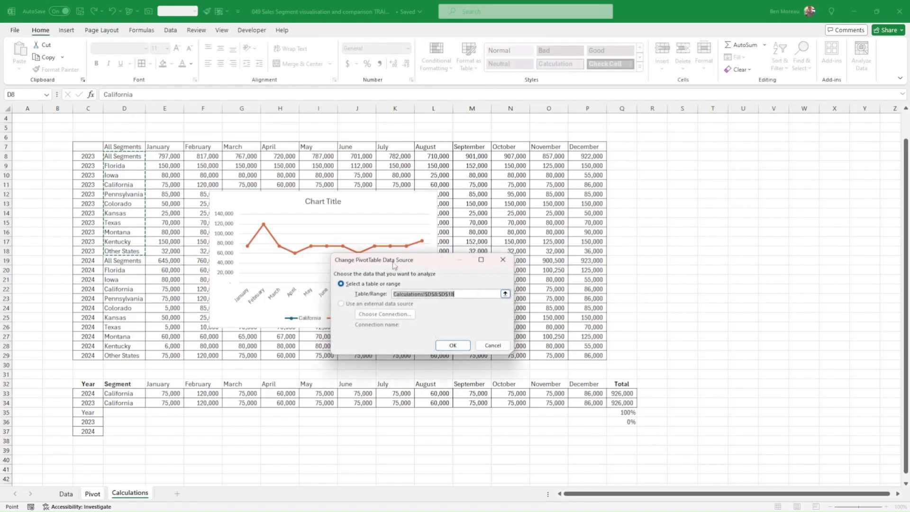
left_click_drag(121, 146, 123, 250)
left_click(459, 347)
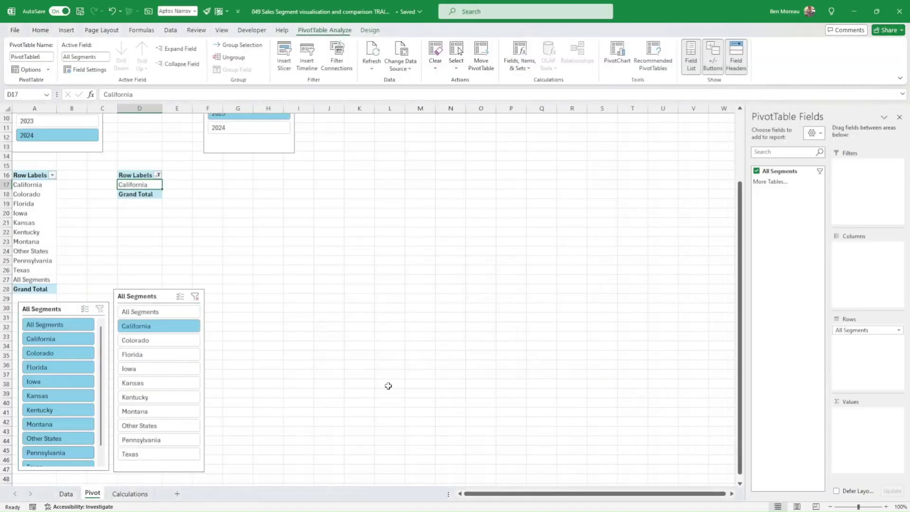
Filter the first segment slicer on the Pivot sheet to All Segments.
left_click(355, 401)
left_click(66, 325)
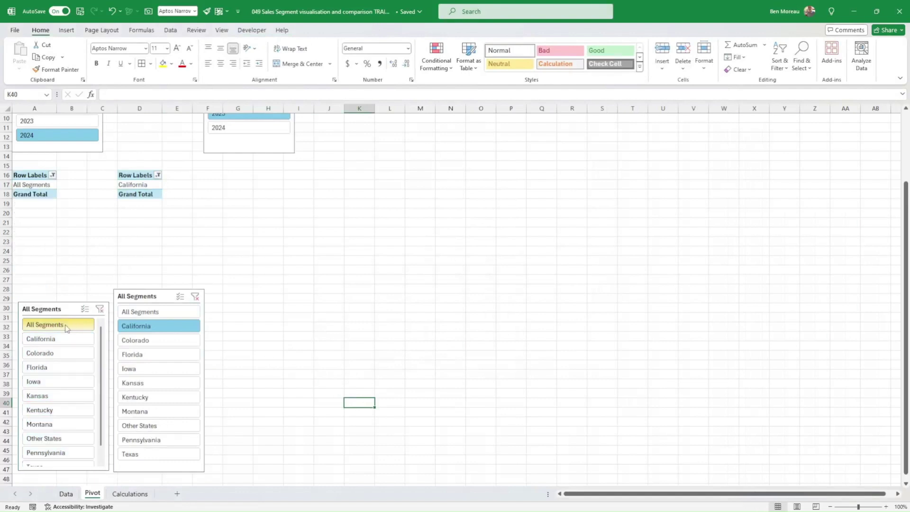
Set the second All Segments slicer on the Pivot sheet to Florida and return to the Calculations sheet.
left_click(143, 355)
left_click(299, 383)
left_click(143, 496)
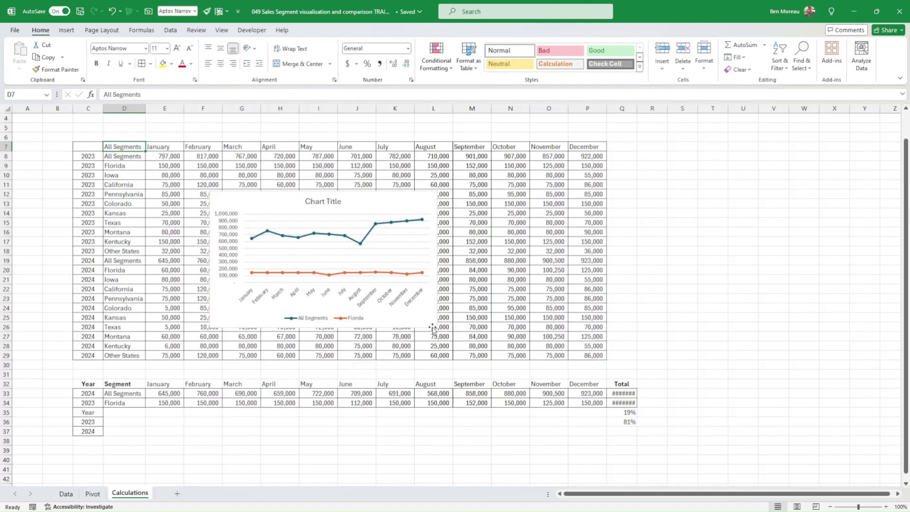
Plot the Florida series of the line chart on the secondary axis, keeping All Segments on the primary axis.
left_click_drag(432, 328, 647, 340)
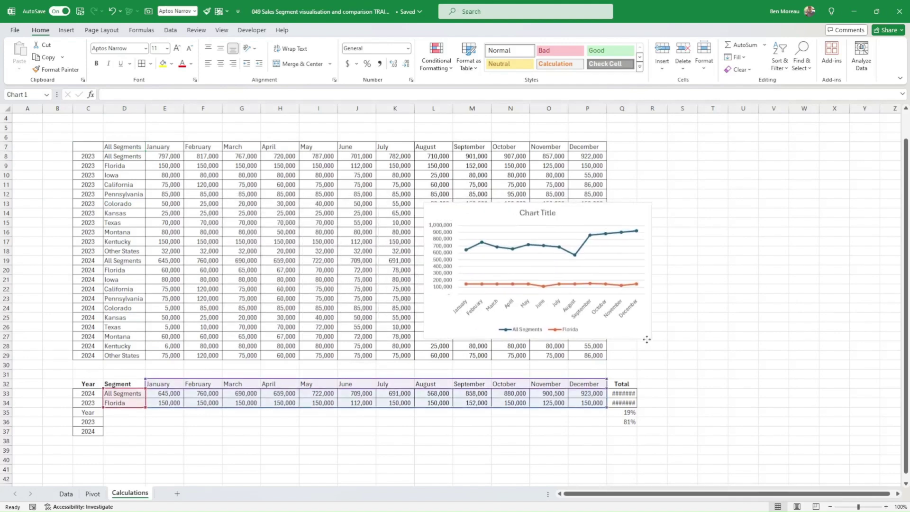
left_click(615, 286)
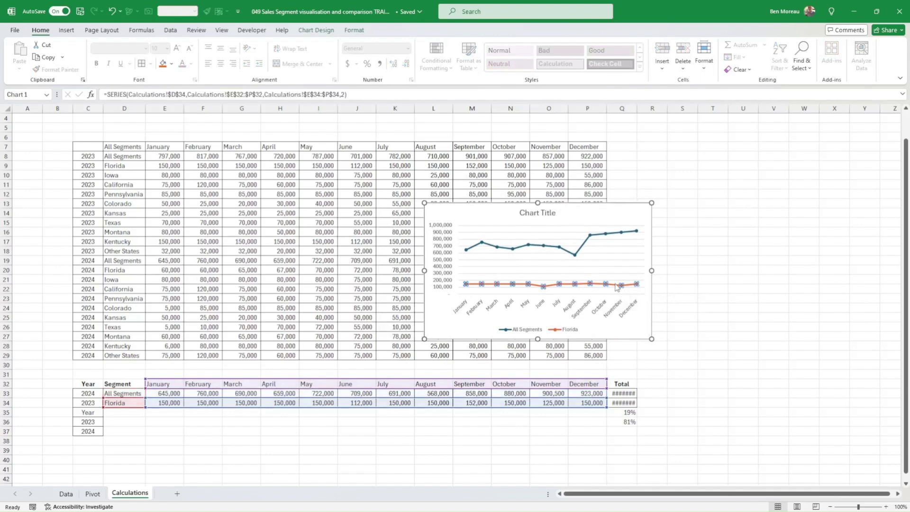
right_click(616, 285)
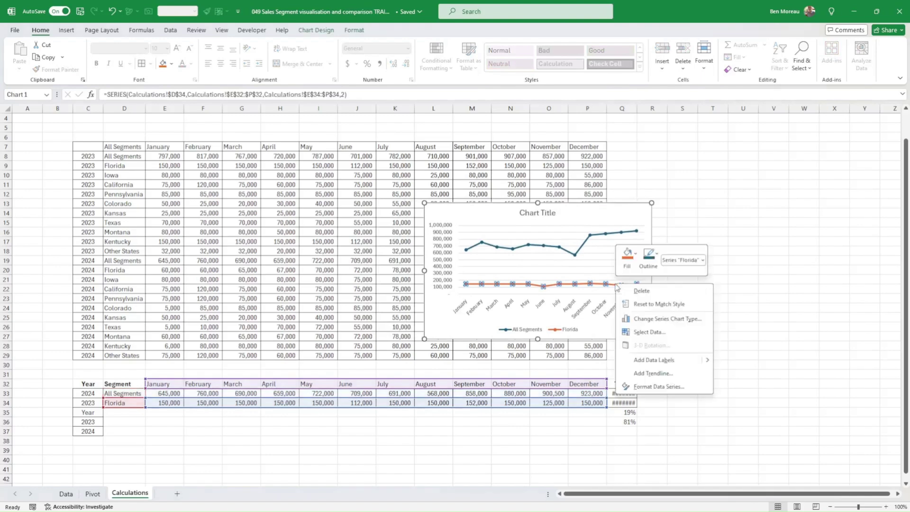
left_click(666, 320)
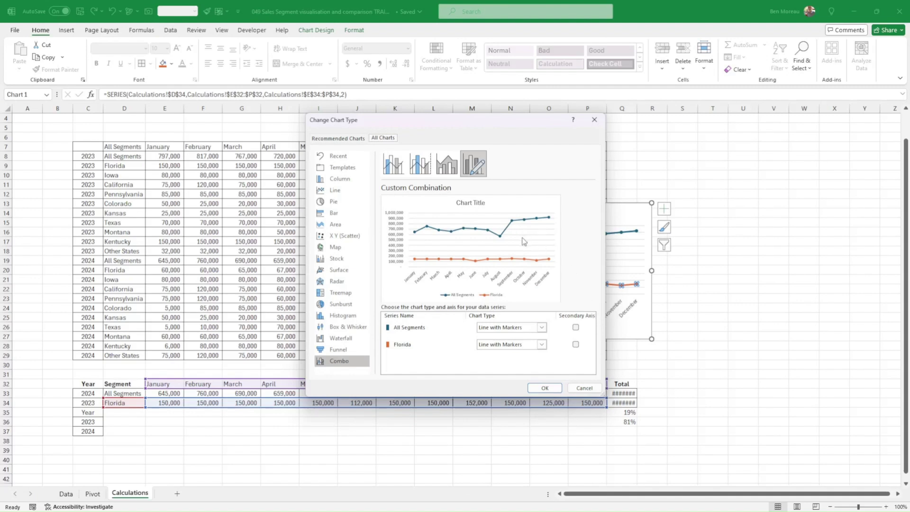
left_click(575, 345)
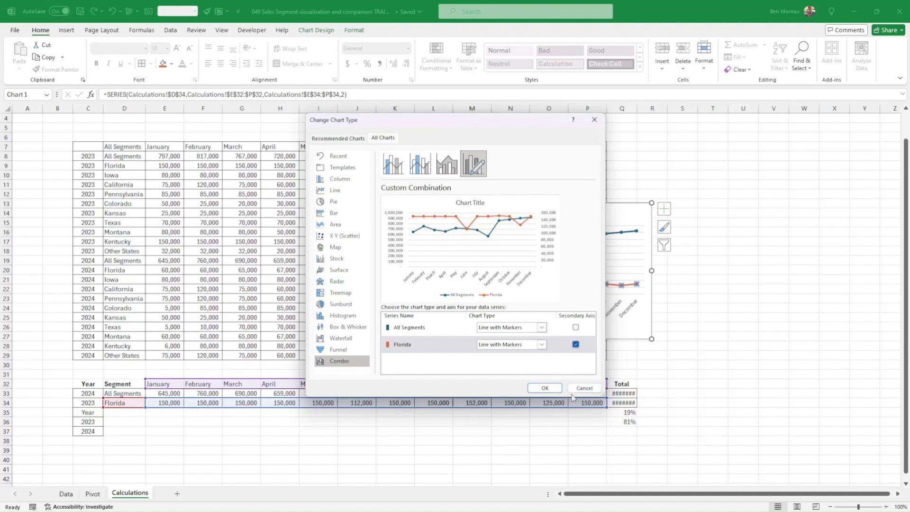
left_click(576, 327)
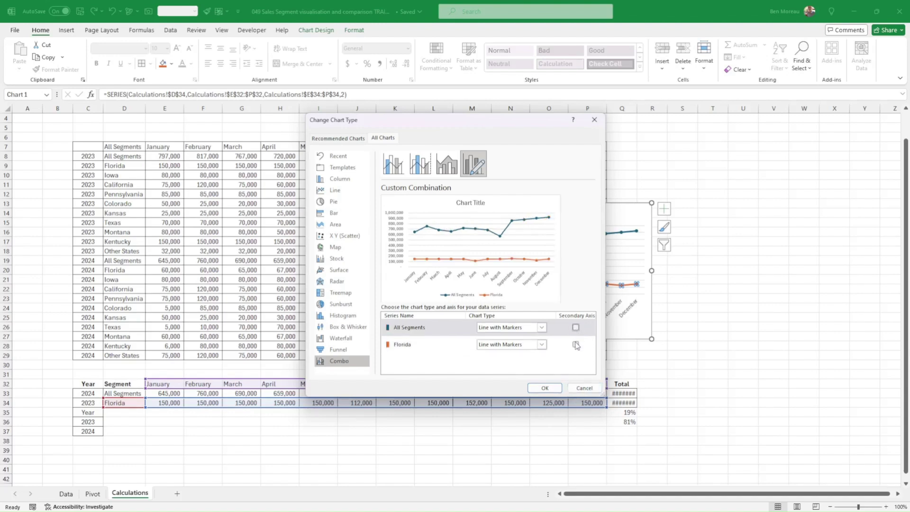
left_click(576, 345)
left_click(546, 388)
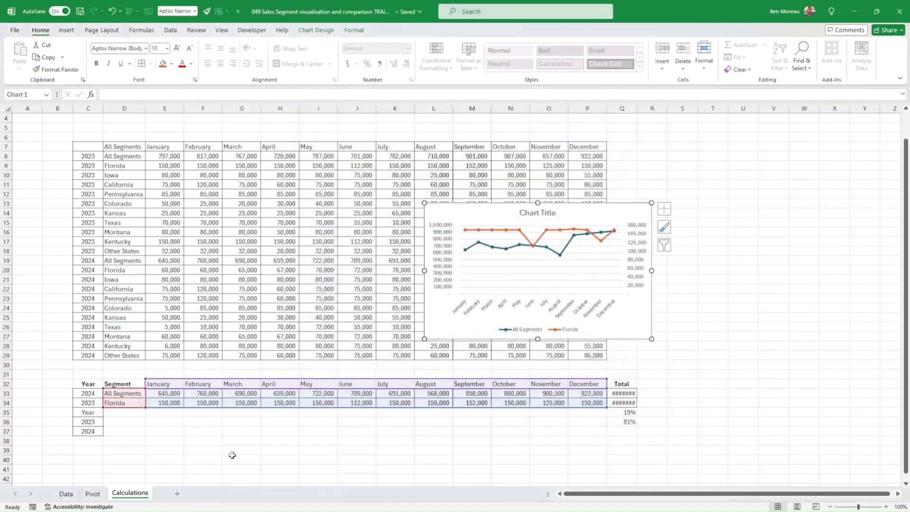
Set the second All Segments slicer on the Pivot sheet to California and go back to the Calculations sheet.
left_click(95, 495)
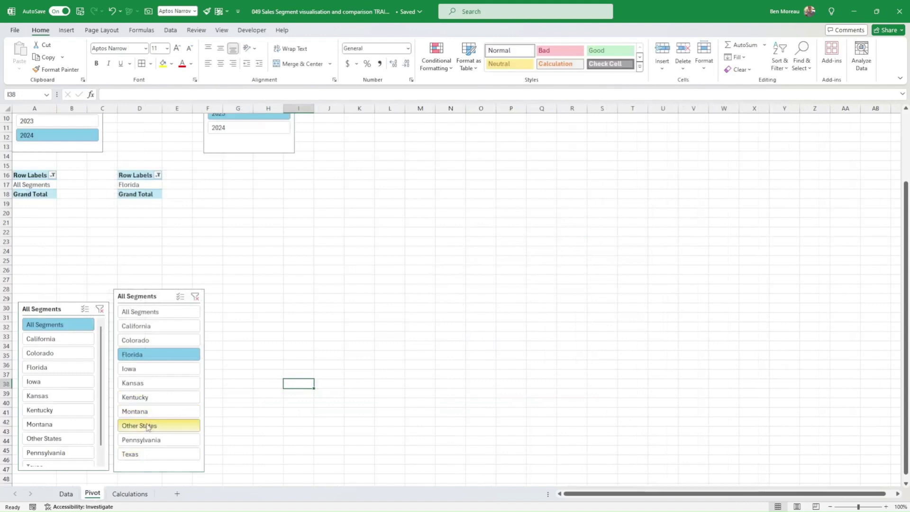
left_click(138, 327)
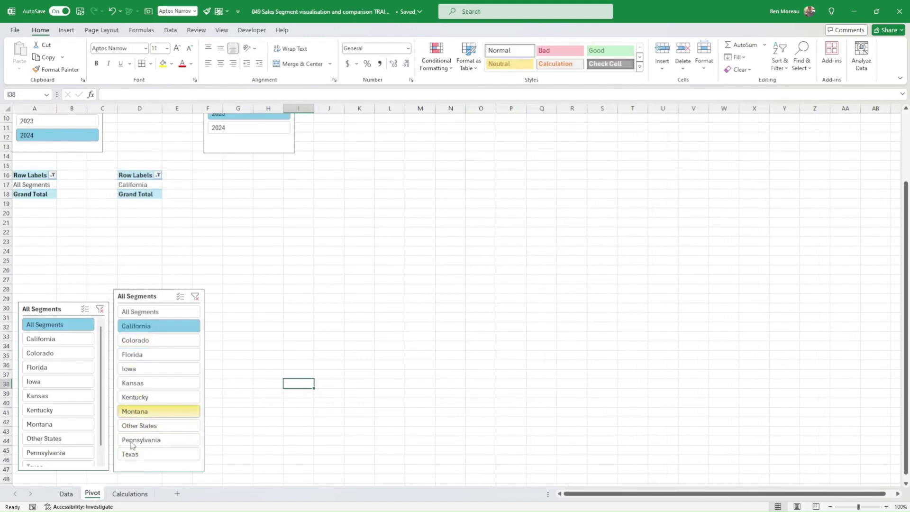
left_click(131, 493)
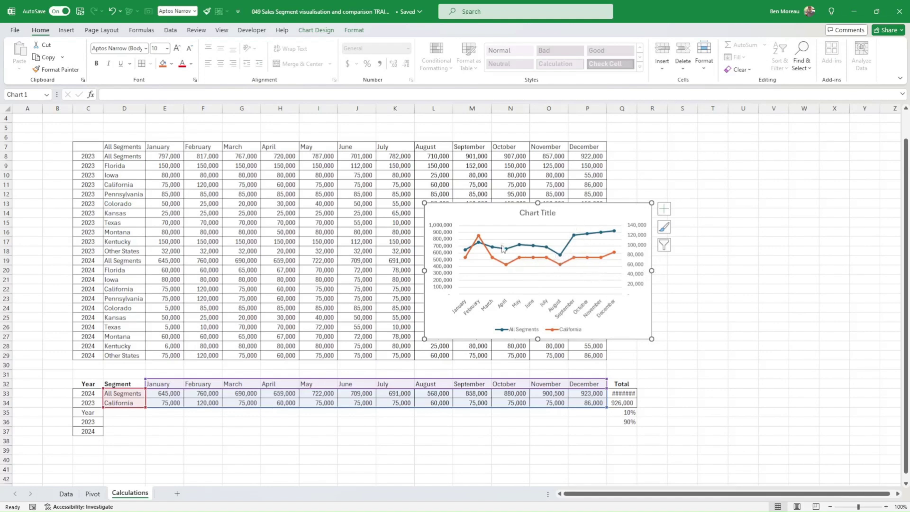
Move the line chart below the monthly segment comparison table, to about rows 39–53 in columns A to G.
left_click_drag(637, 339, 331, 309)
scroll(474, 297, "down", 3)
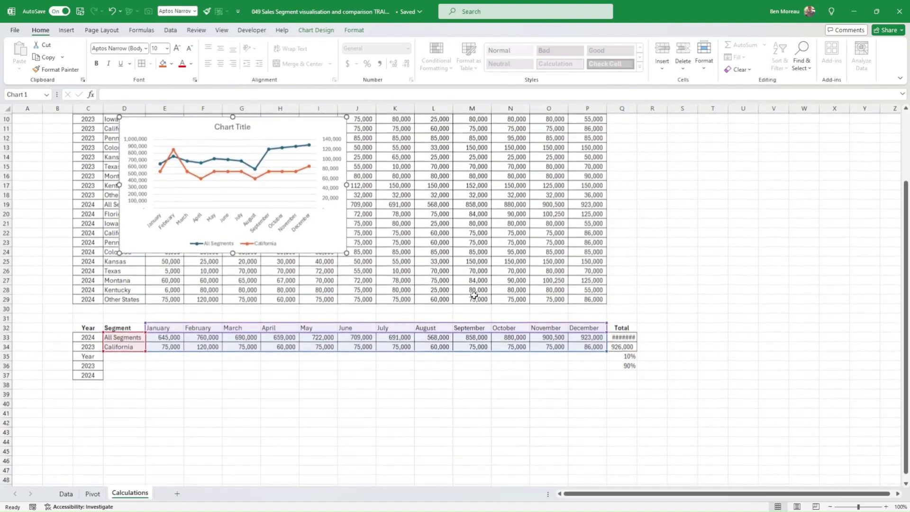
left_click_drag(311, 224, 322, 450)
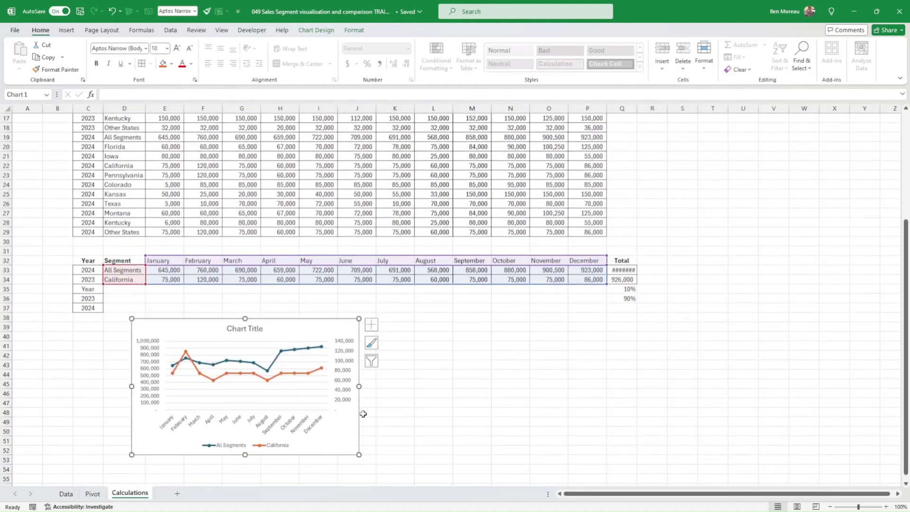
left_click_drag(360, 416, 245, 431)
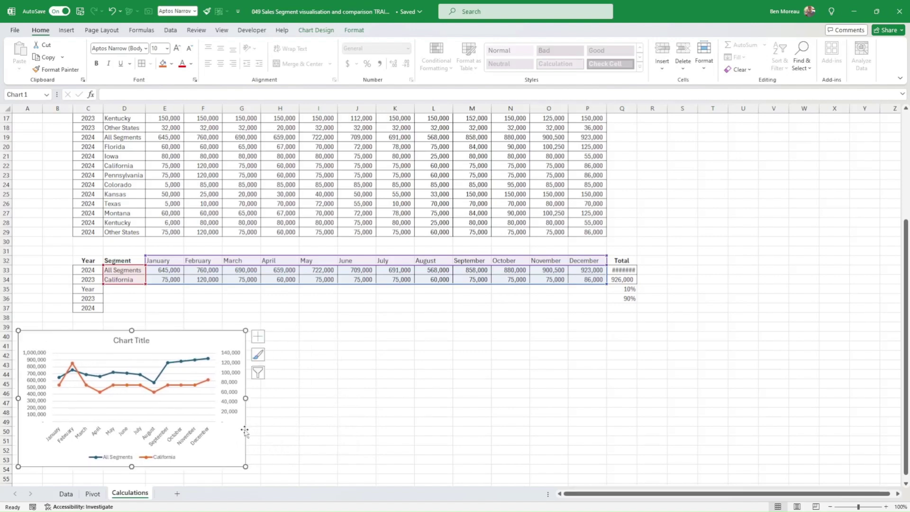
left_click(315, 412)
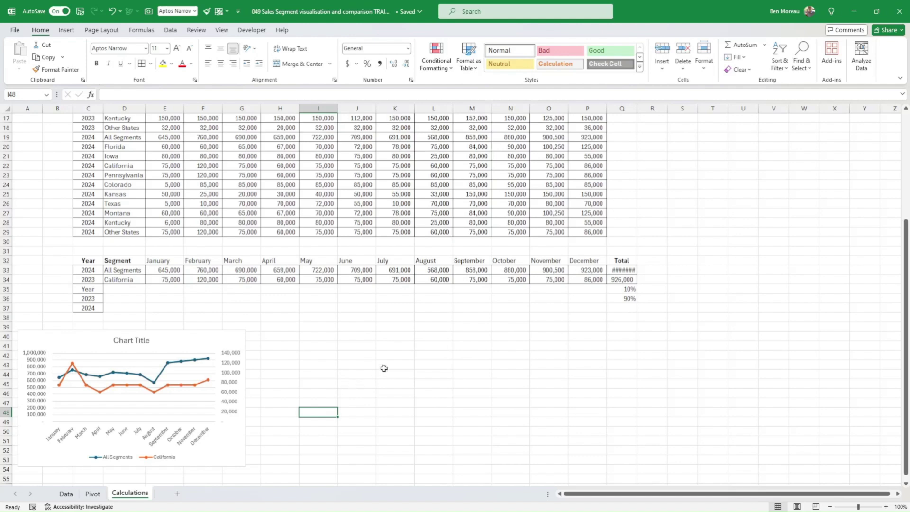
Insert a 2-D clustered column chart from D32:P34 and place it beside the line chart, below the comparison table.
left_click_drag(156, 257, 600, 277)
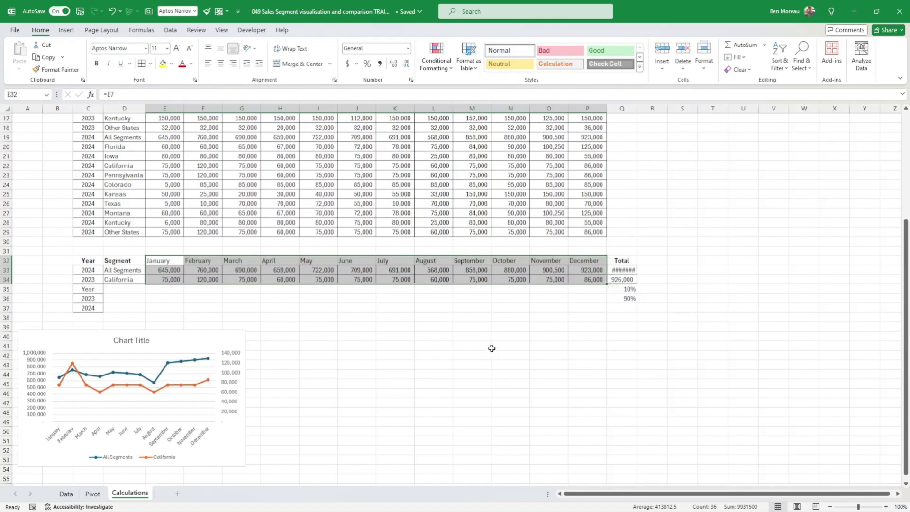
left_click_drag(141, 260, 592, 279)
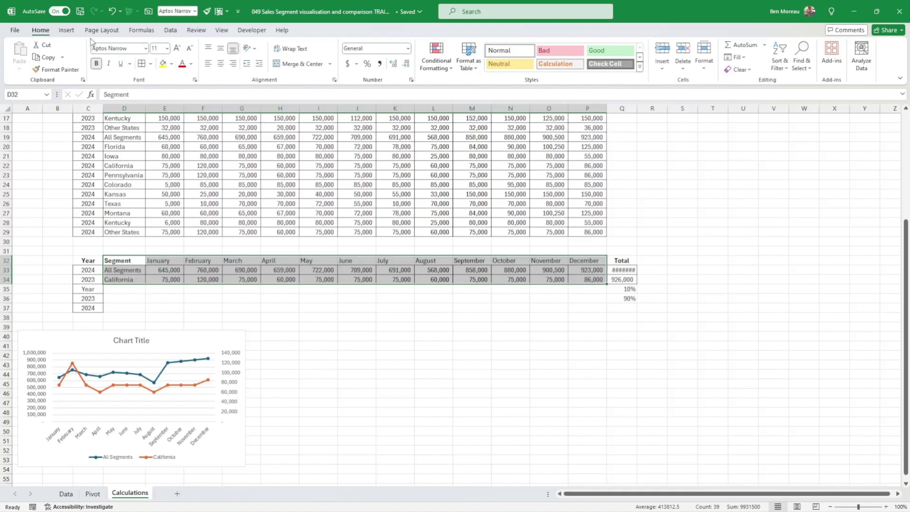
left_click(65, 31)
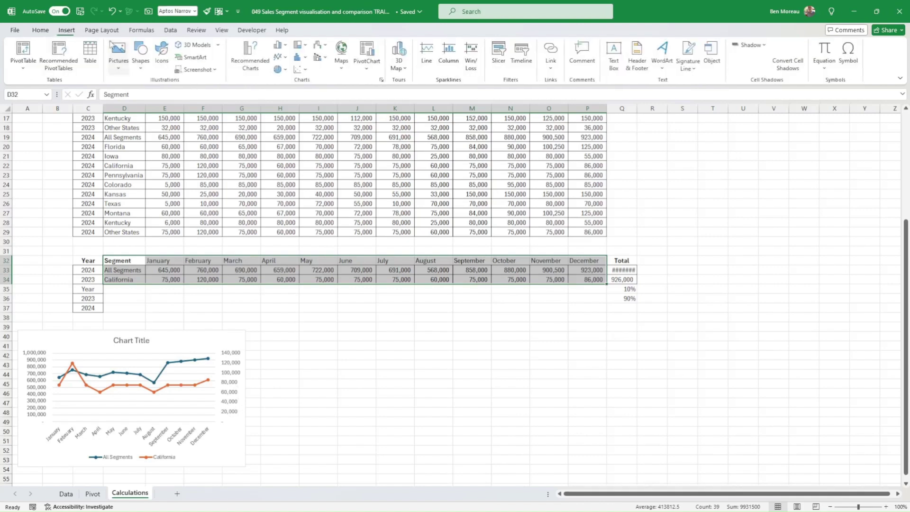
left_click(286, 46)
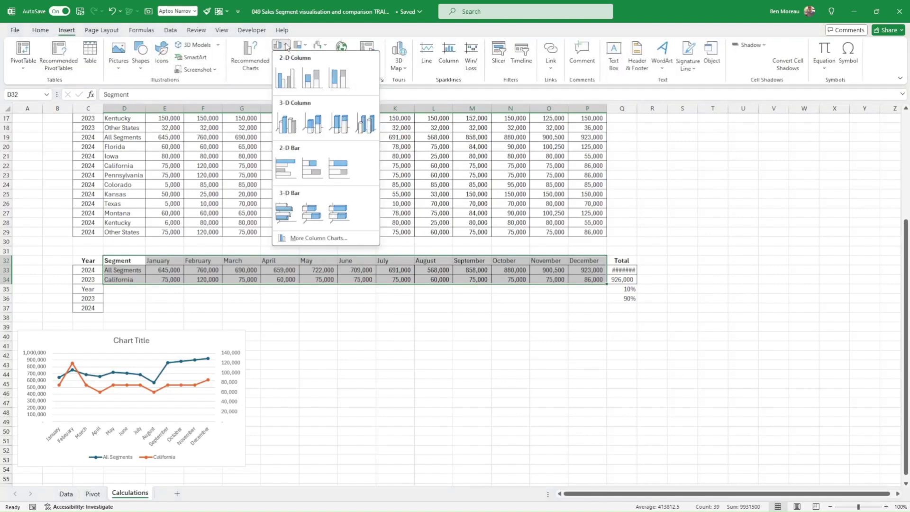
left_click(291, 82)
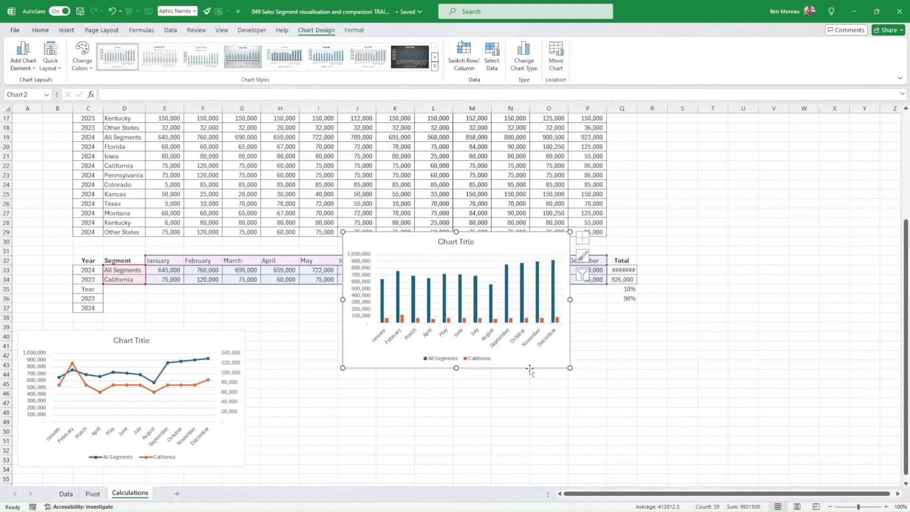
left_click_drag(530, 369, 441, 465)
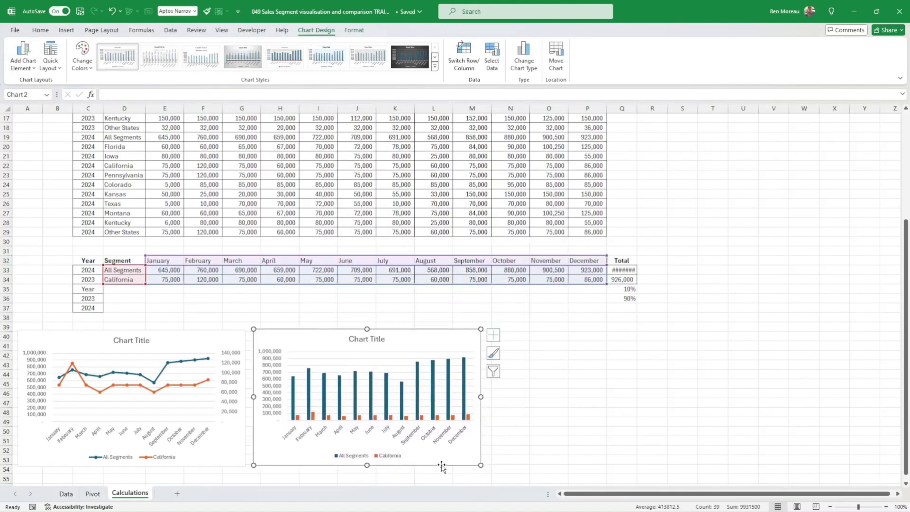
Set the gap width of the All Segments series in the column chart to 80%, after trying 50%.
left_click(434, 413)
right_click(435, 413)
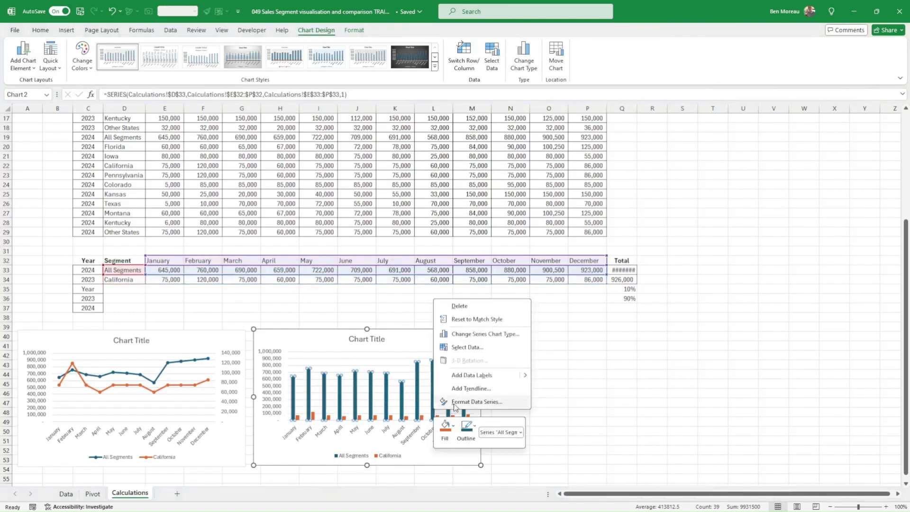
key("Escape")
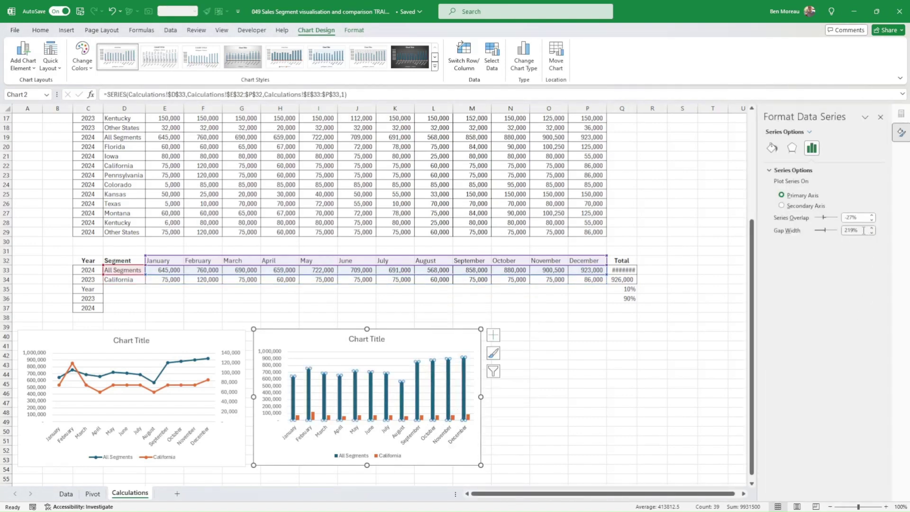
left_click(863, 231)
type("50")
key("Return")
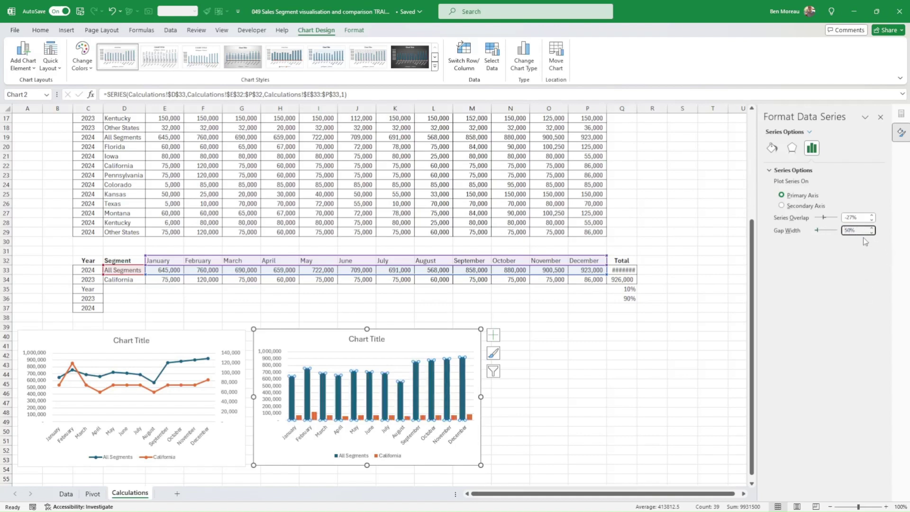
left_click_drag(861, 228, 844, 227)
type("80")
key("Return")
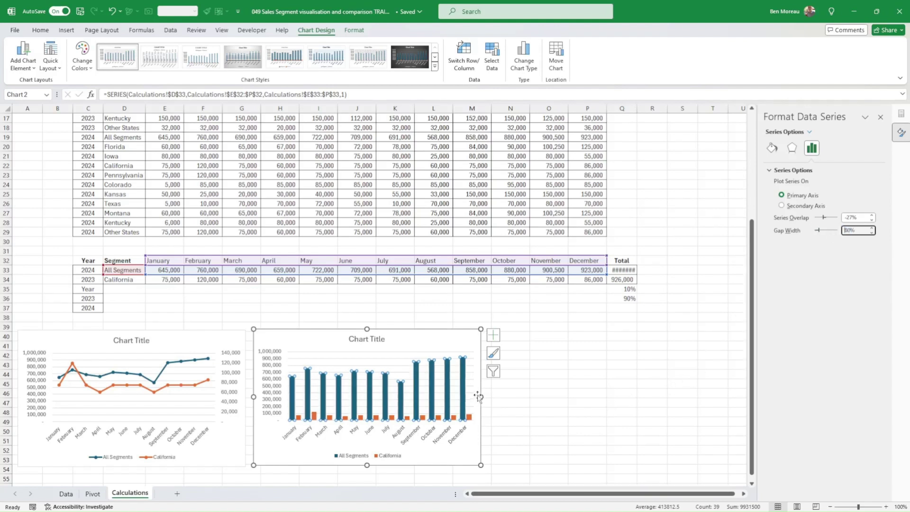
Enlarge the column chart by widening it to about column O and extending its upper edge to about row 38.
left_click_drag(481, 397, 533, 396)
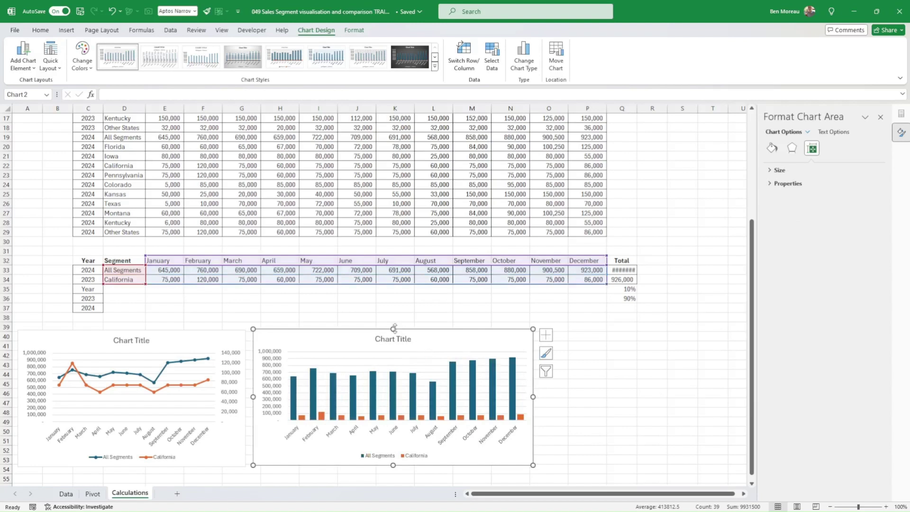
left_click_drag(394, 329, 394, 316)
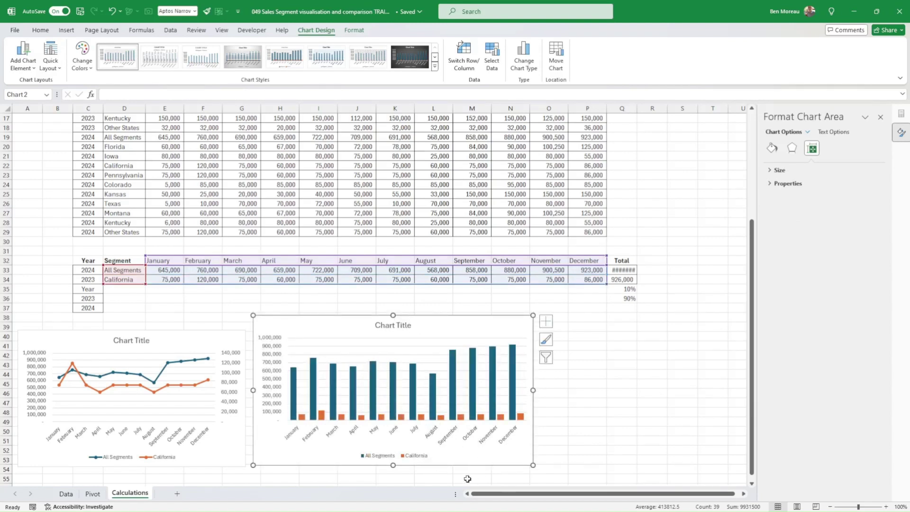
left_click(102, 29)
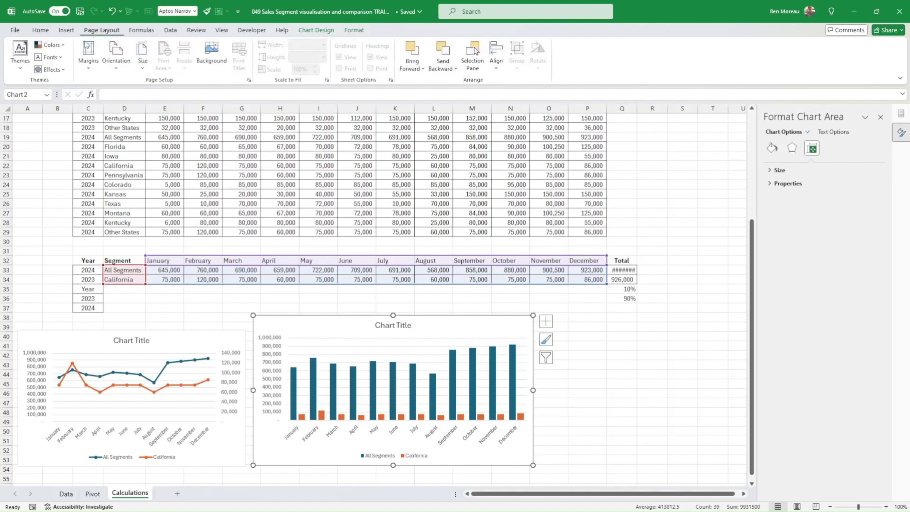
left_click(61, 45)
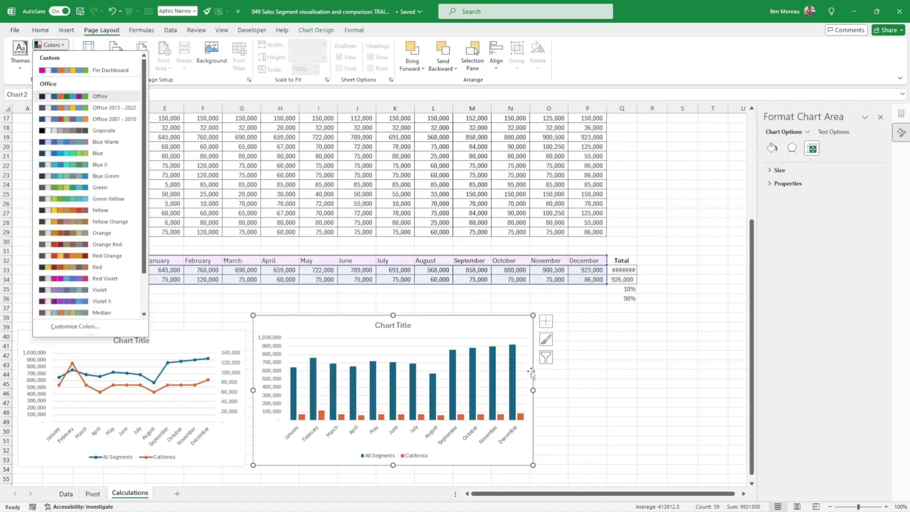
left_click(601, 405)
left_click(594, 383)
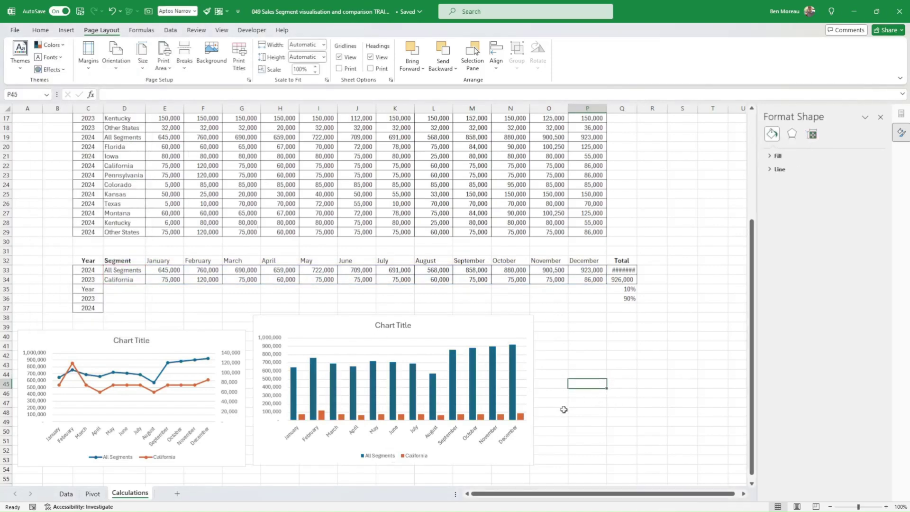
Nudge the column chart slightly down to line it up better with the line chart, and deselect it.
left_click_drag(531, 442, 530, 448)
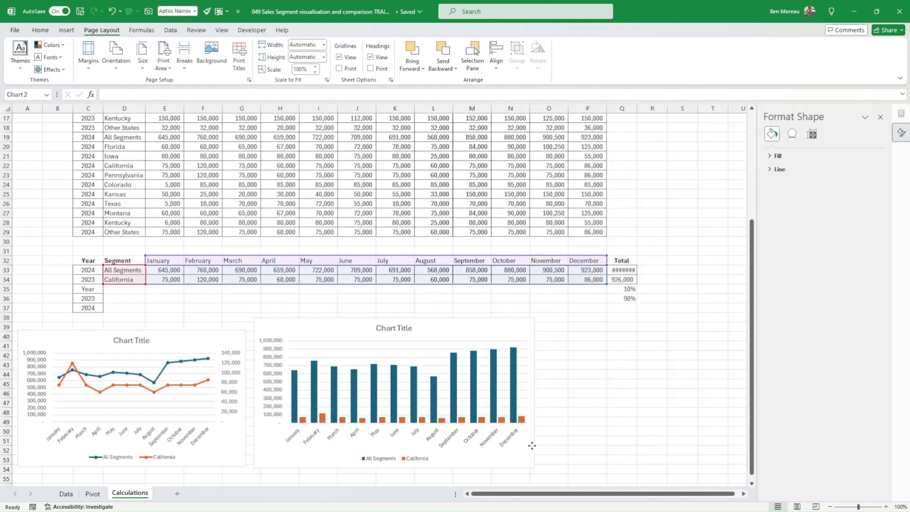
left_click(621, 402)
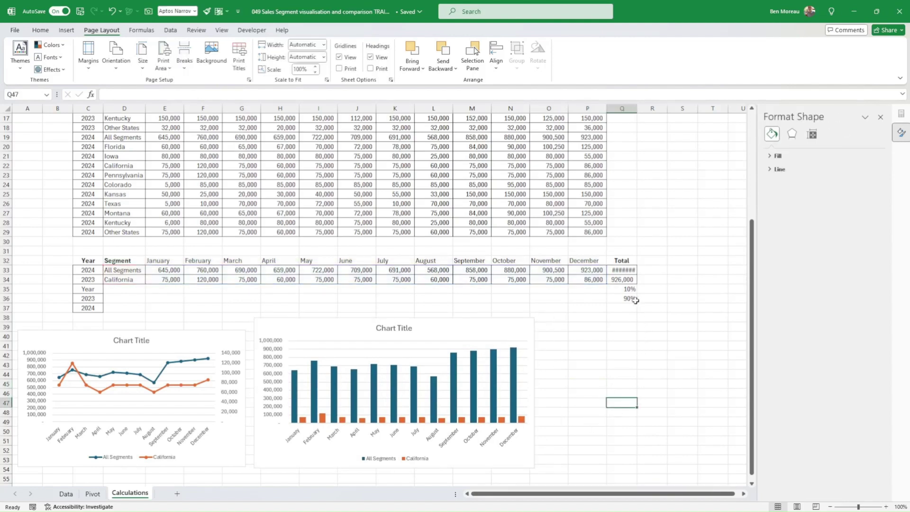
Insert a 2-D pie chart from the two percentages in Q35:Q36.
left_click_drag(627, 289, 627, 297)
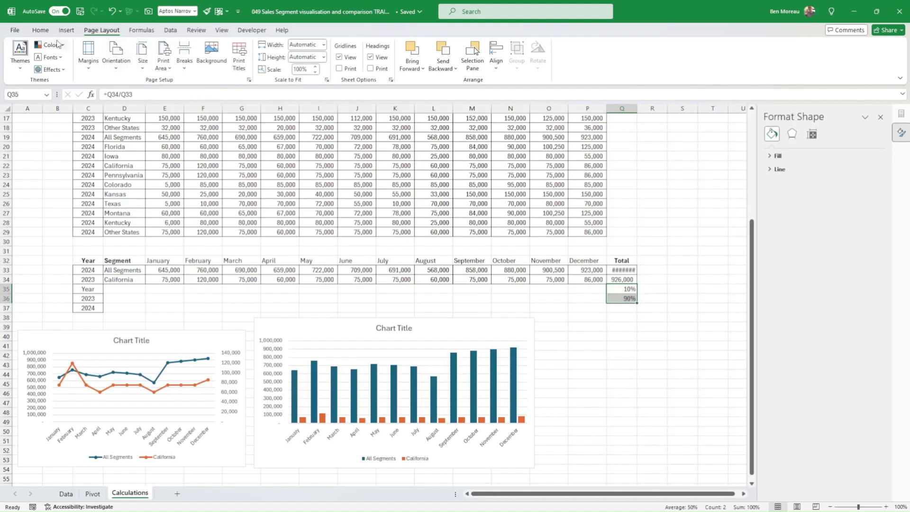
left_click(67, 30)
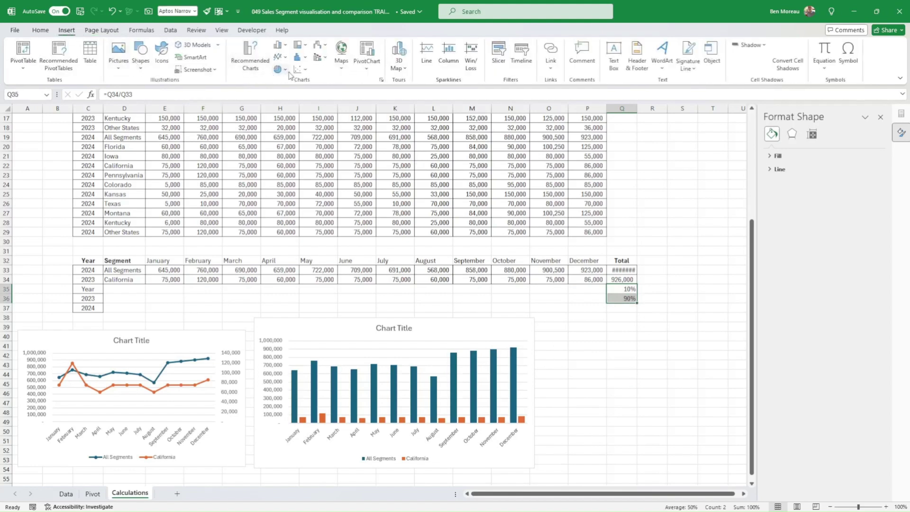
left_click(286, 71)
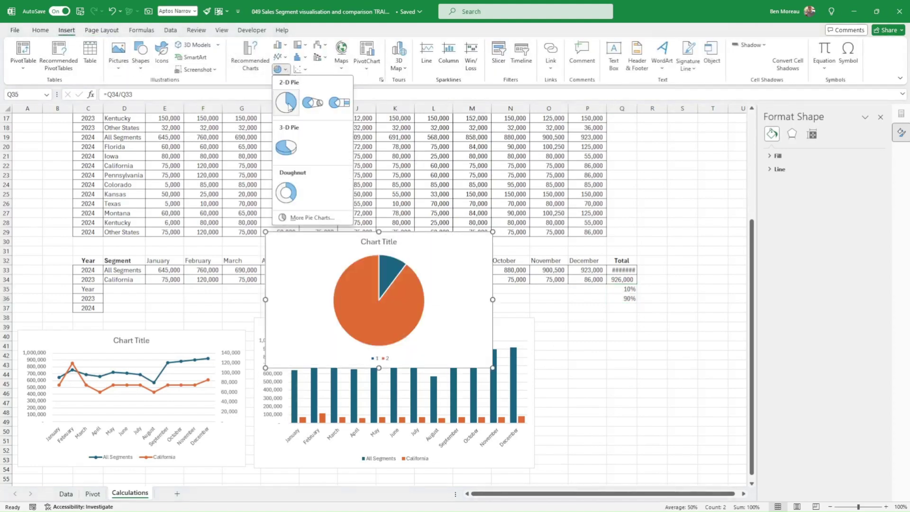
left_click(286, 103)
right_click(400, 301)
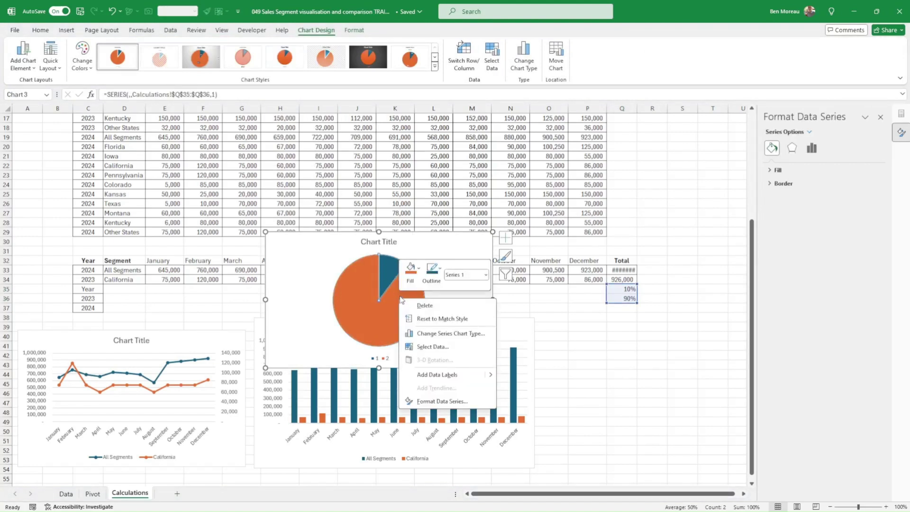
left_click(437, 374)
left_click(364, 328)
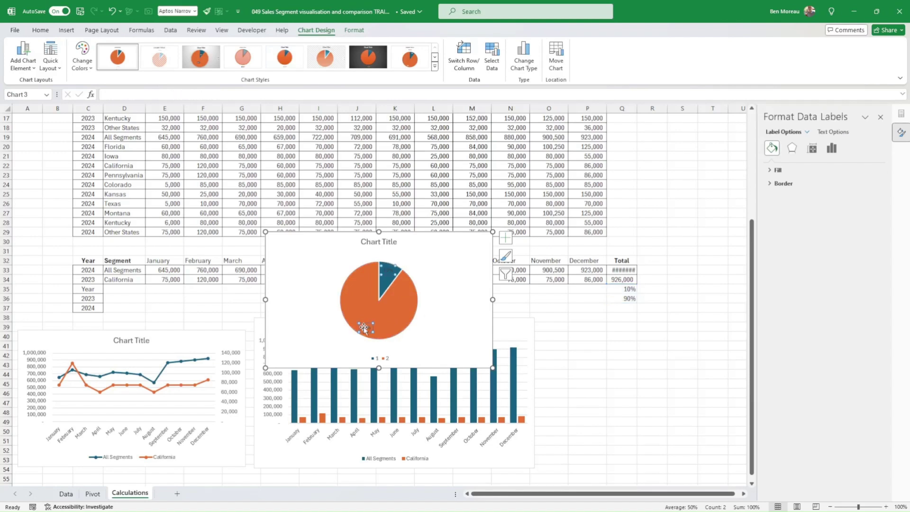
key("Delete")
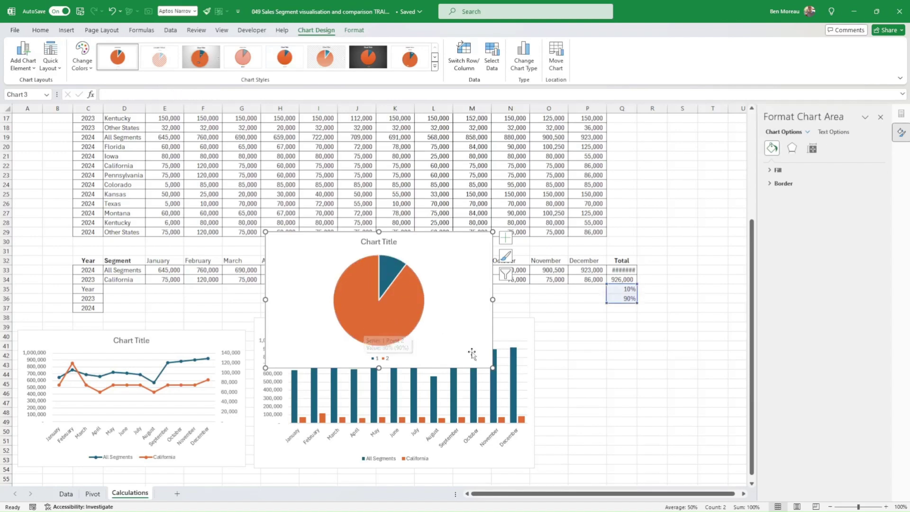
Place the pie chart beside the column chart, shrink it from its upper-left corner to about row 39, and deselect it.
left_click_drag(473, 367, 707, 438)
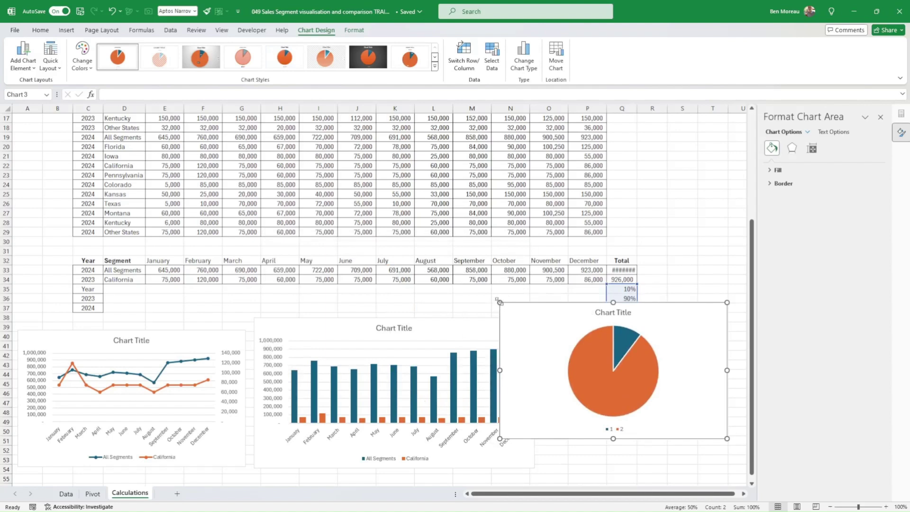
left_click_drag(499, 300, 522, 325)
left_click(479, 307)
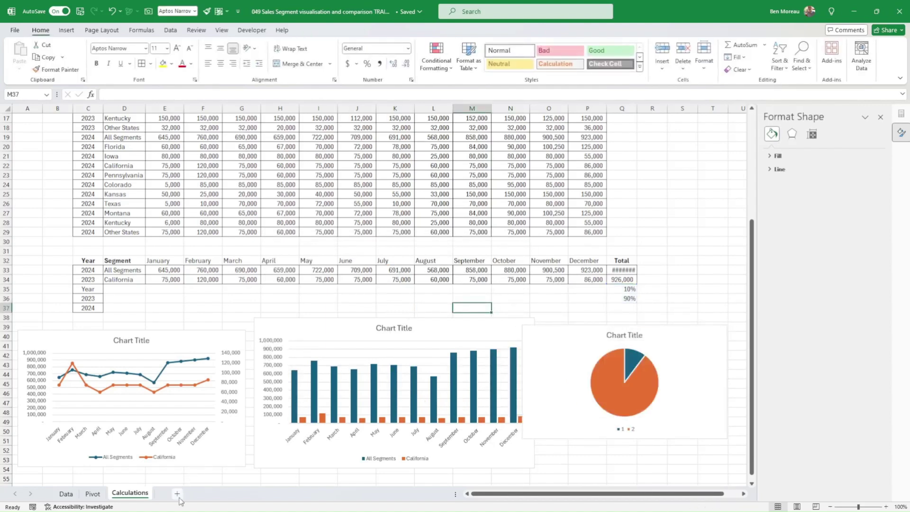
Add a new worksheet after Calculations and rename it Dashboard.
left_click(210, 493)
right_click(176, 495)
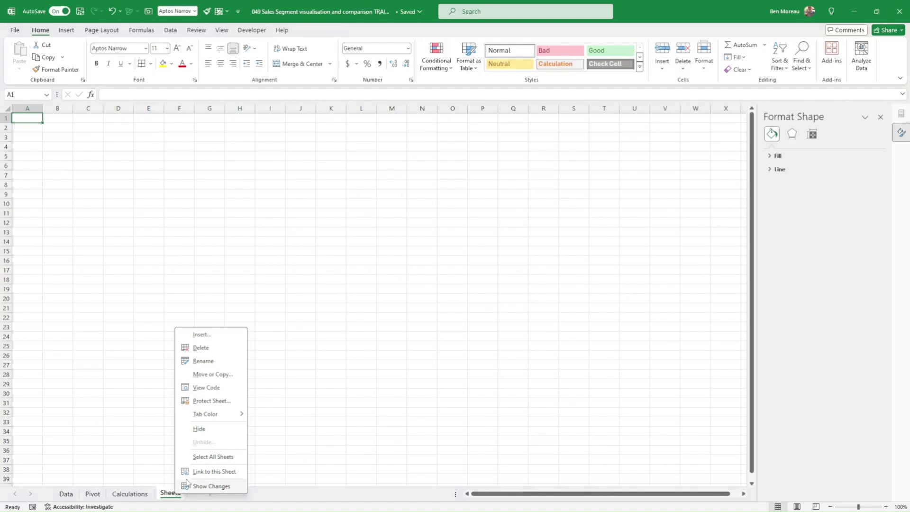
left_click(203, 362)
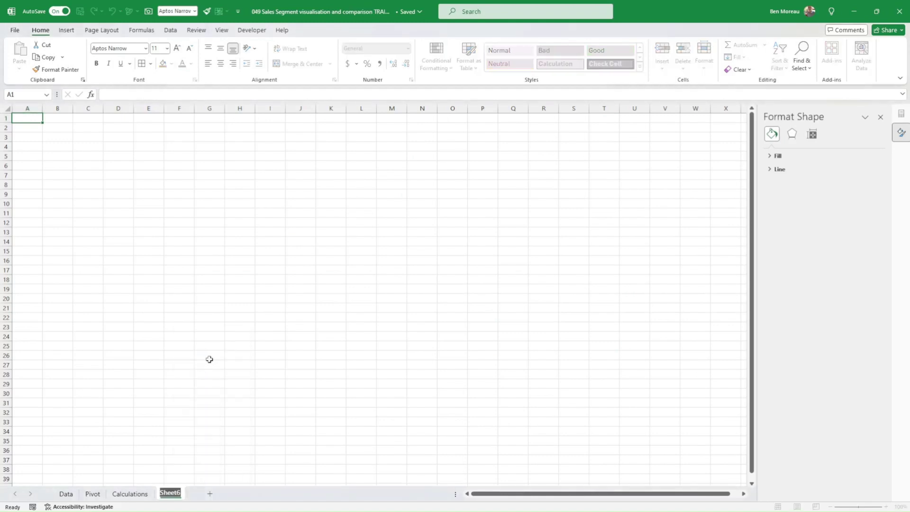
type("S")
type("ashboa")
type("rd")
left_click(163, 262)
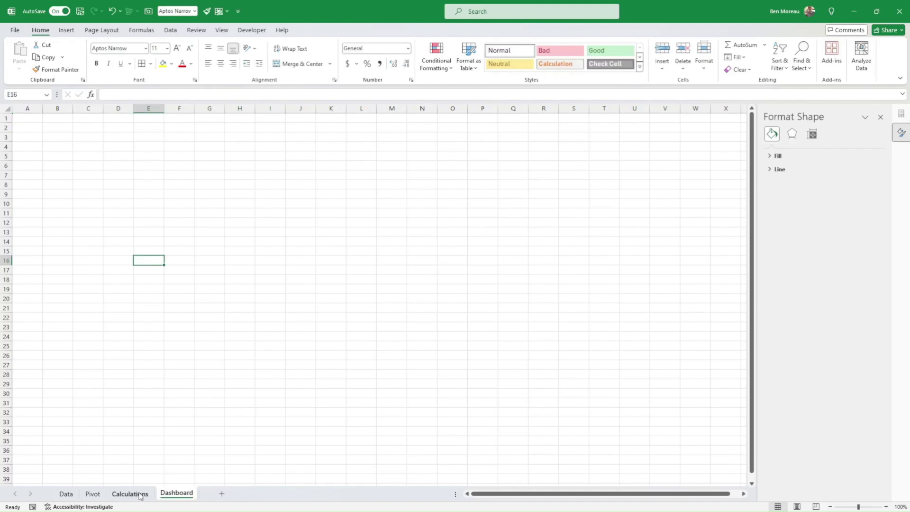
Copy both Year slicers and both All Segments slicers from the Pivot sheet and paste them into the Dashboard sheet at C4.
left_click(141, 495)
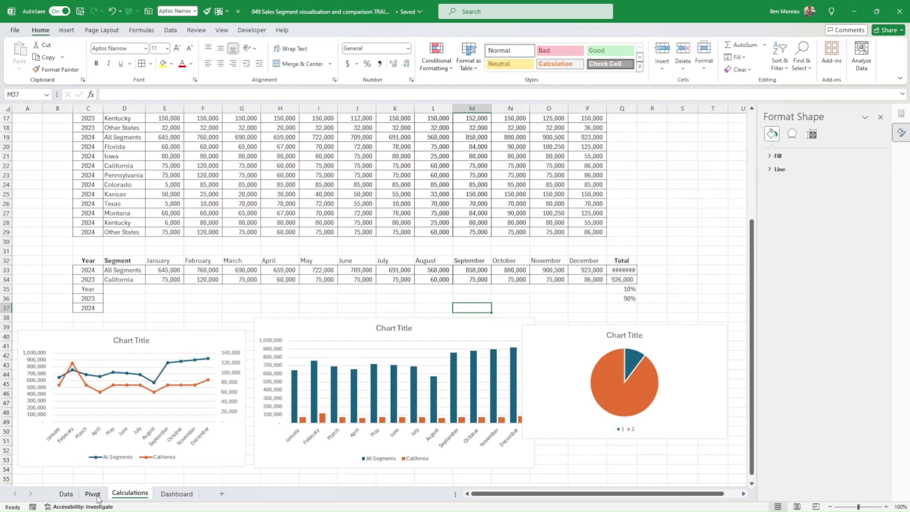
left_click(93, 494)
scroll(241, 356, "up", 3)
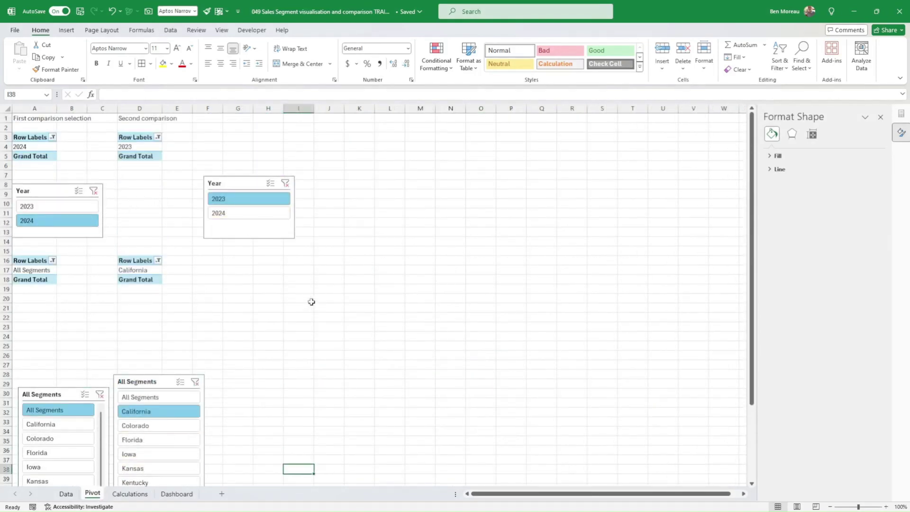
scroll(330, 302, "down", 2)
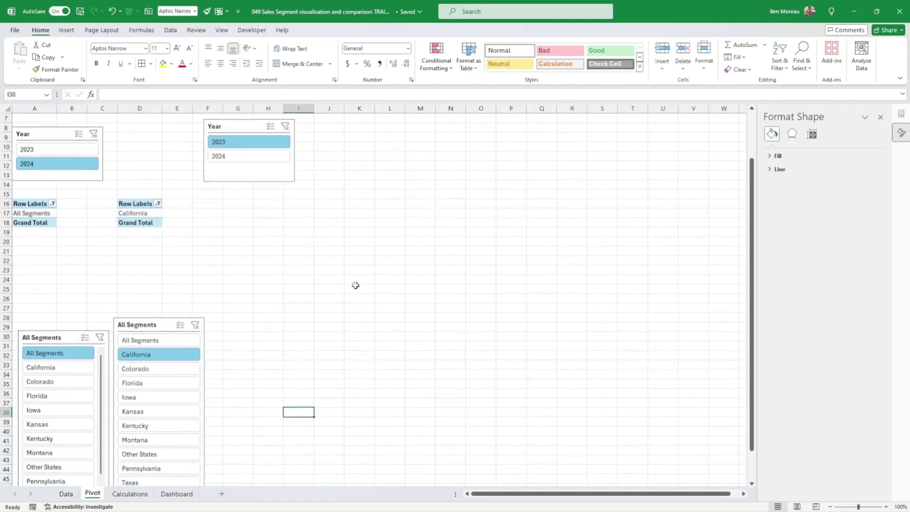
left_click(102, 180)
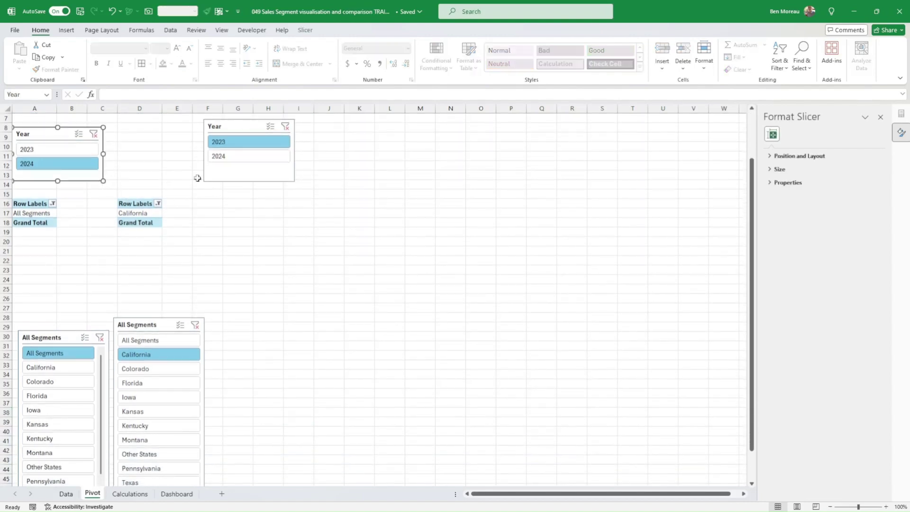
left_click(215, 179, "ctrl")
left_click(205, 367, "ctrl")
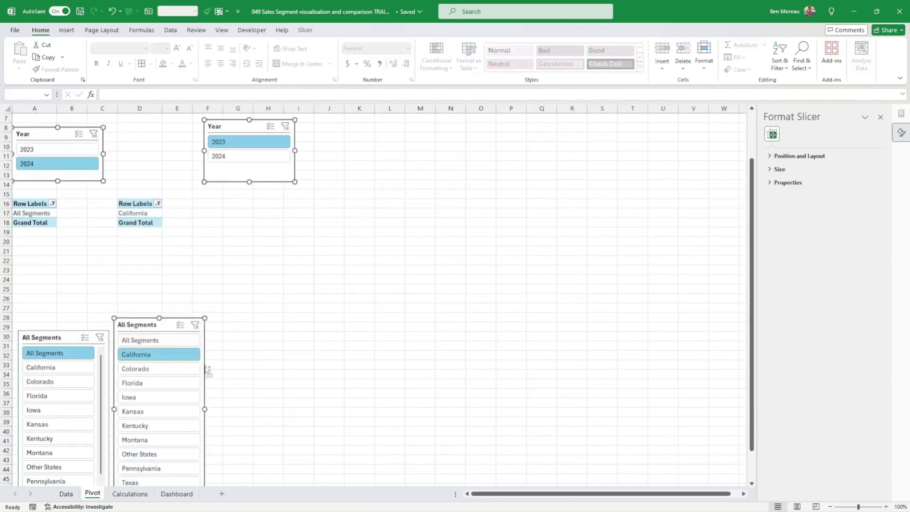
left_click(109, 397, "ctrl")
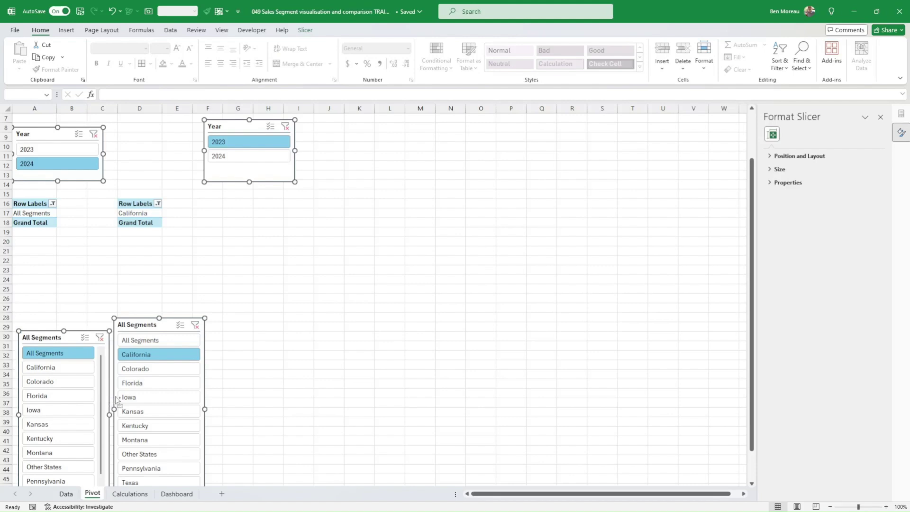
left_click(177, 494)
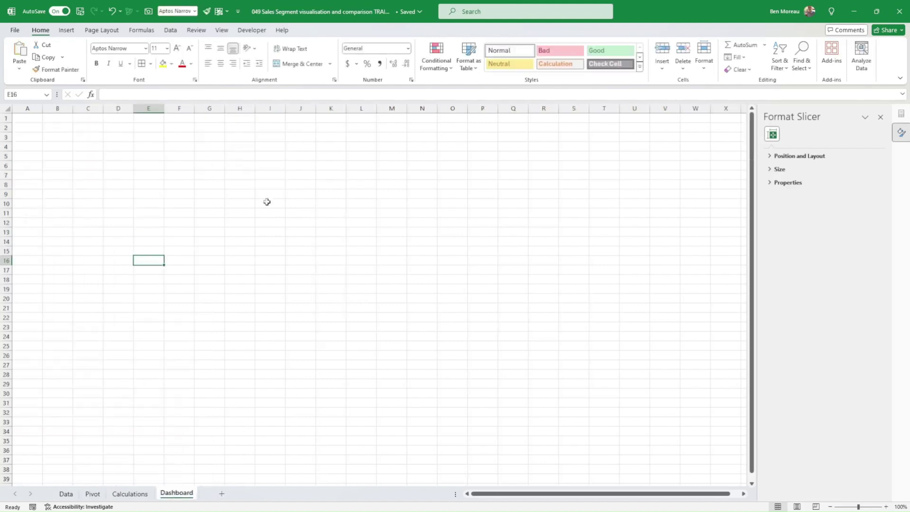
left_click(98, 145)
key("ctrl+v")
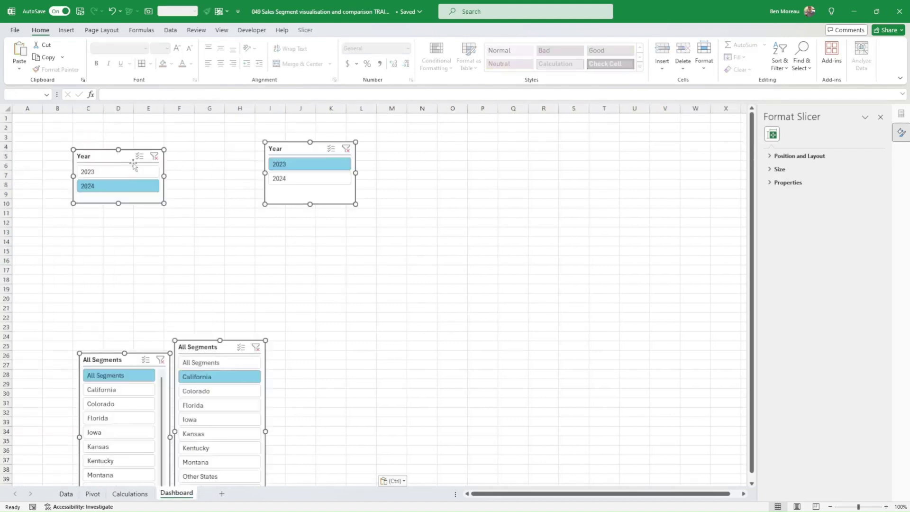
left_click(129, 329)
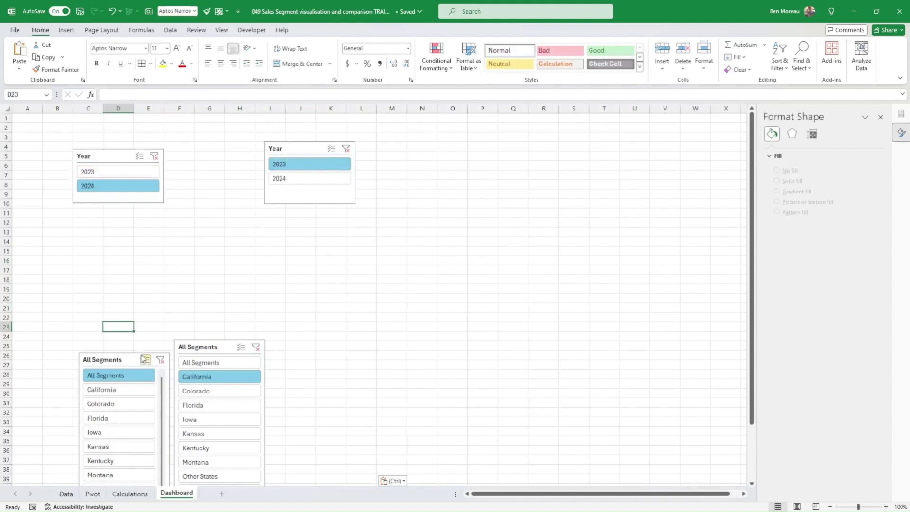
Spread out the Dashboard slicers: first All Segments to columns B–D, first Year to columns J–L, second Year above the second All Segments.
left_click_drag(136, 353, 137, 212)
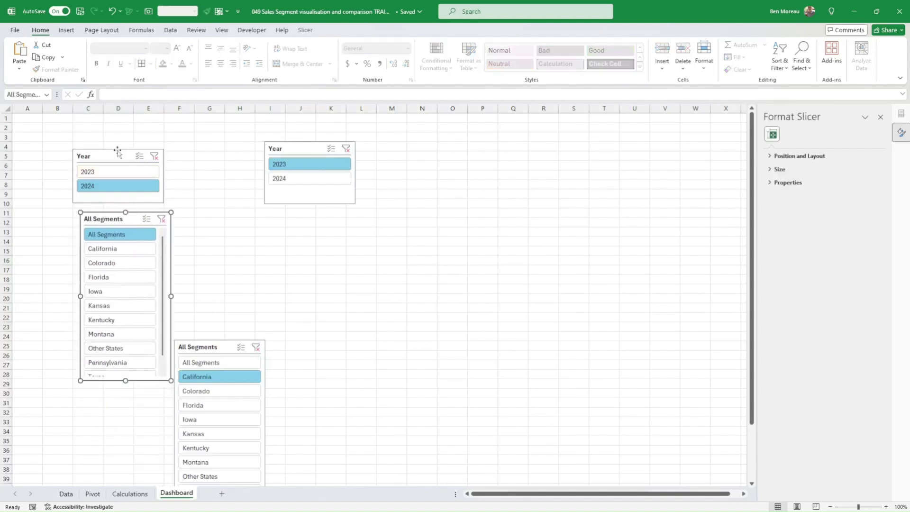
left_click_drag(118, 150, 119, 149)
left_click_drag(284, 200, 216, 326)
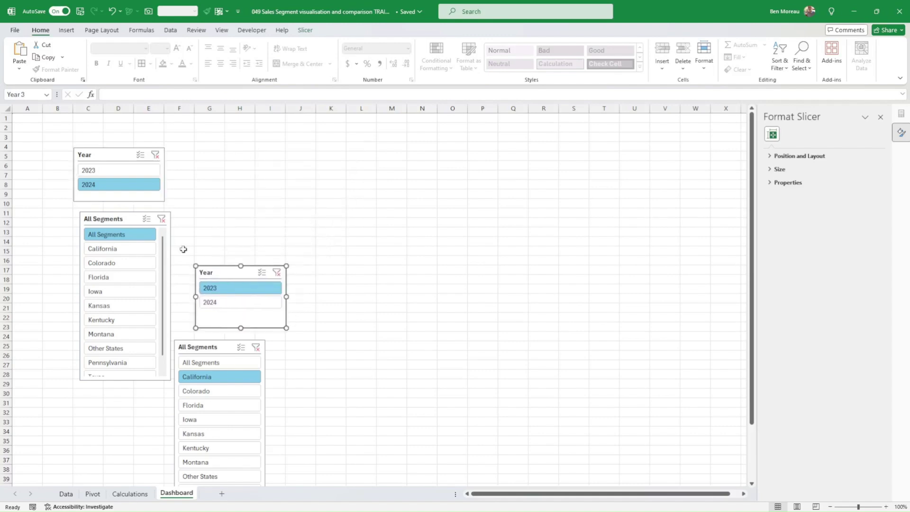
left_click_drag(169, 258, 249, 195)
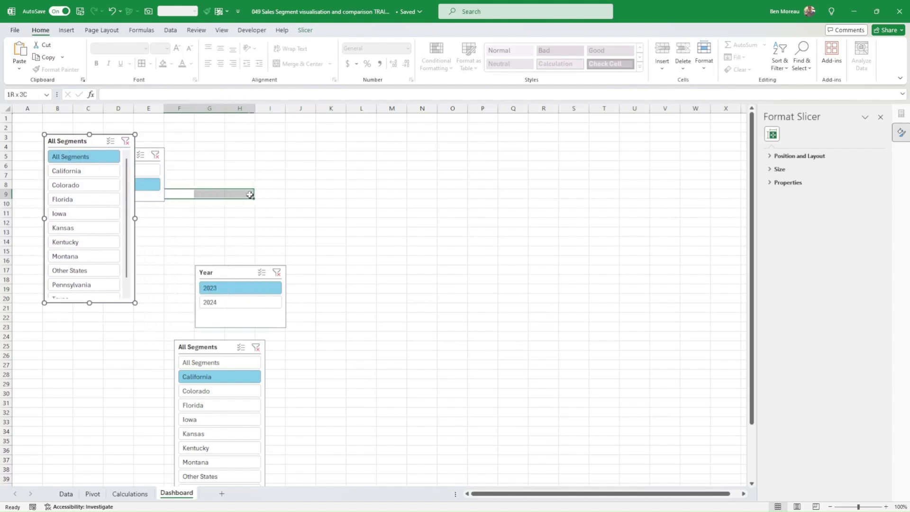
left_click_drag(162, 198, 377, 190)
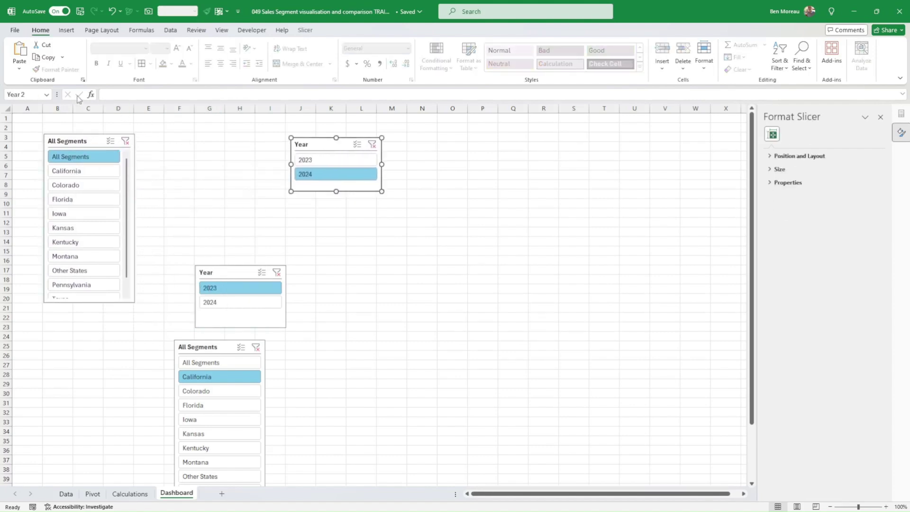
Hide the header of the first Year slicer and turn off showing items deleted from the data source.
left_click(305, 30)
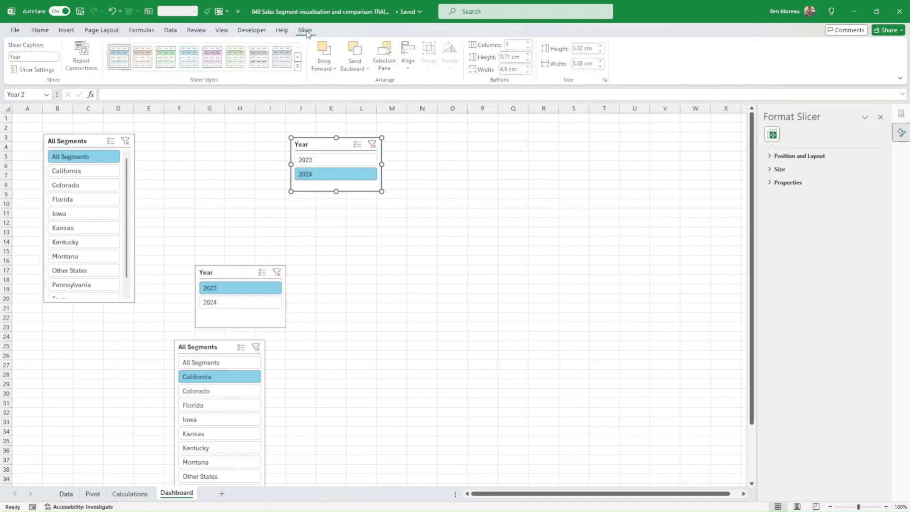
left_click(39, 71)
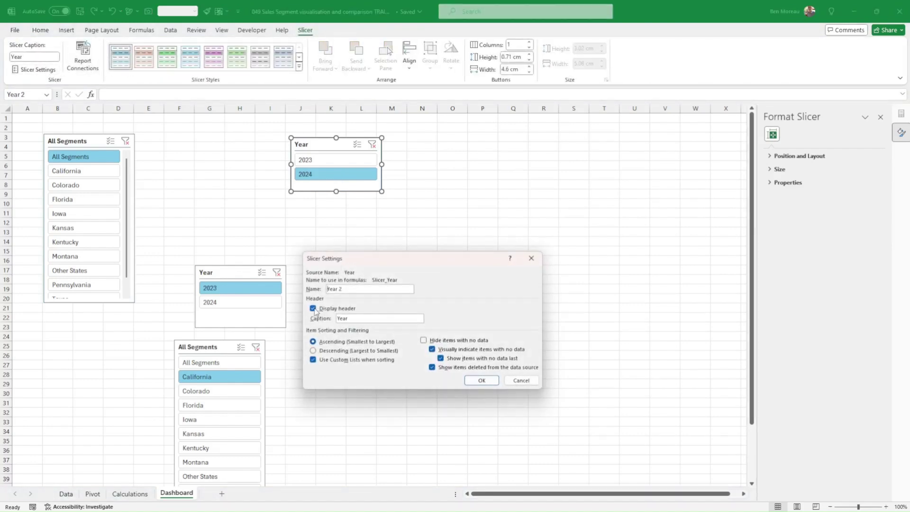
key("Tab")
left_click(433, 368)
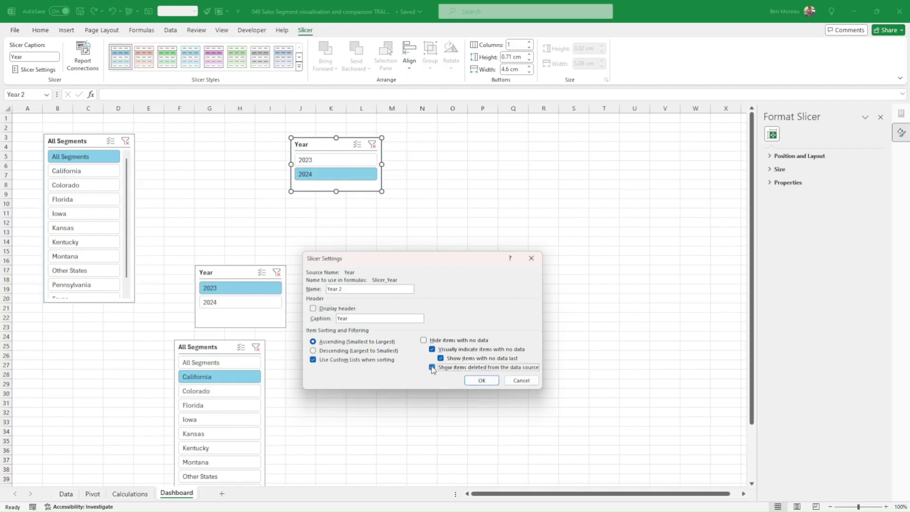
left_click(481, 380)
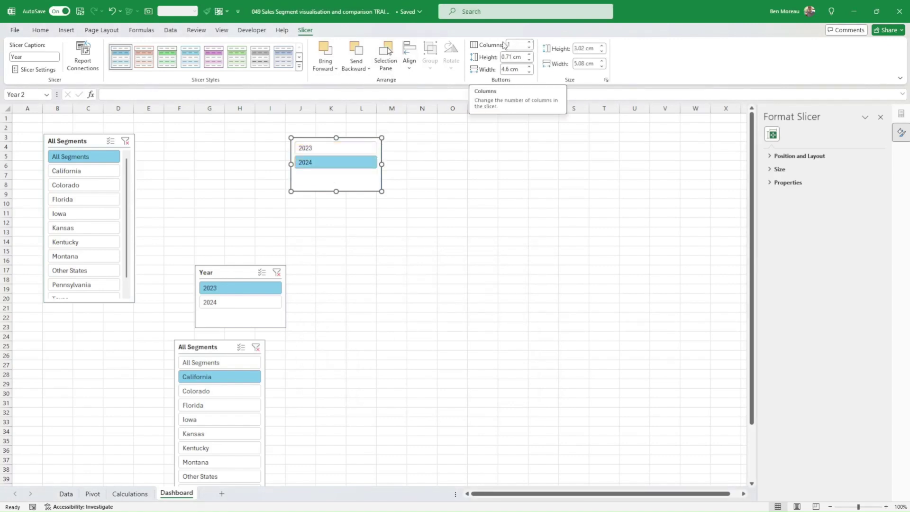
Set the headerless Year slicer to 2 columns, reduce its height to about 1.22 cm, and move it to columns P–R.
left_click(530, 43)
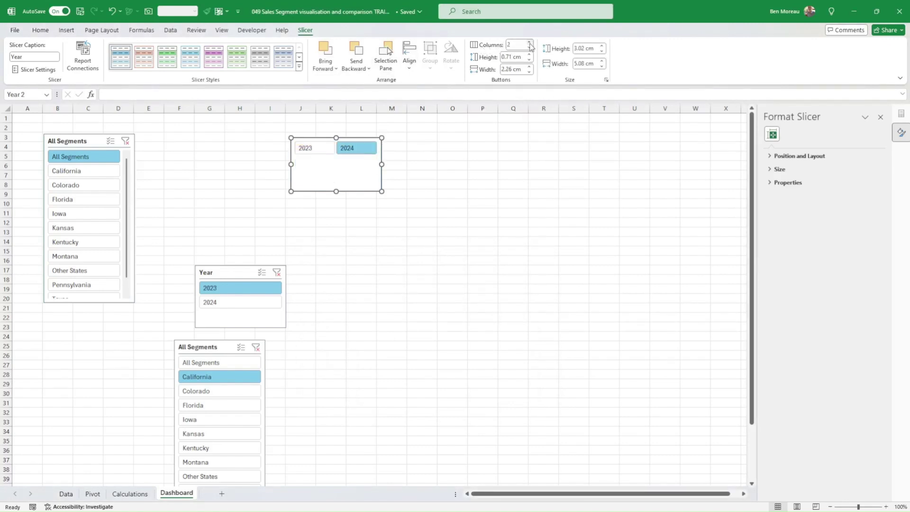
left_click_drag(336, 190, 524, 151)
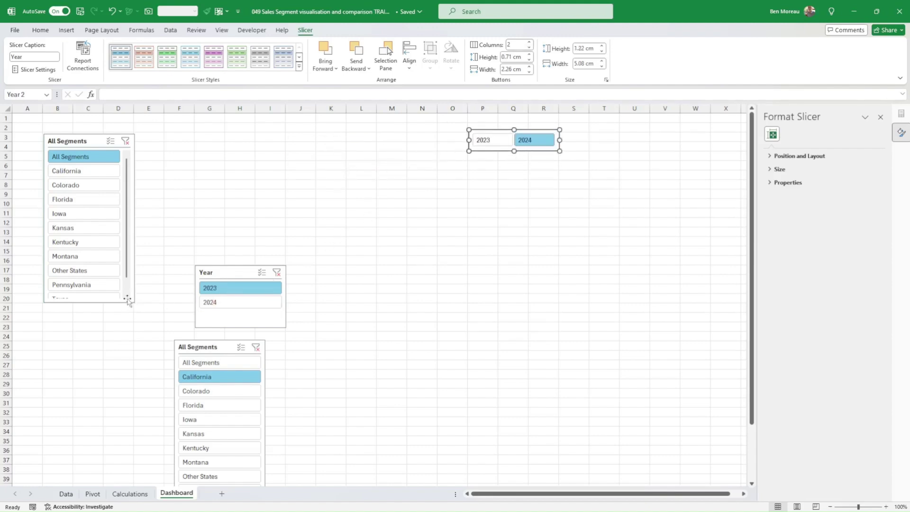
Set the first All Segments slicer to 11 columns and resize it to a strip about 22.94 cm wide and 2.09 cm high.
left_click(129, 302)
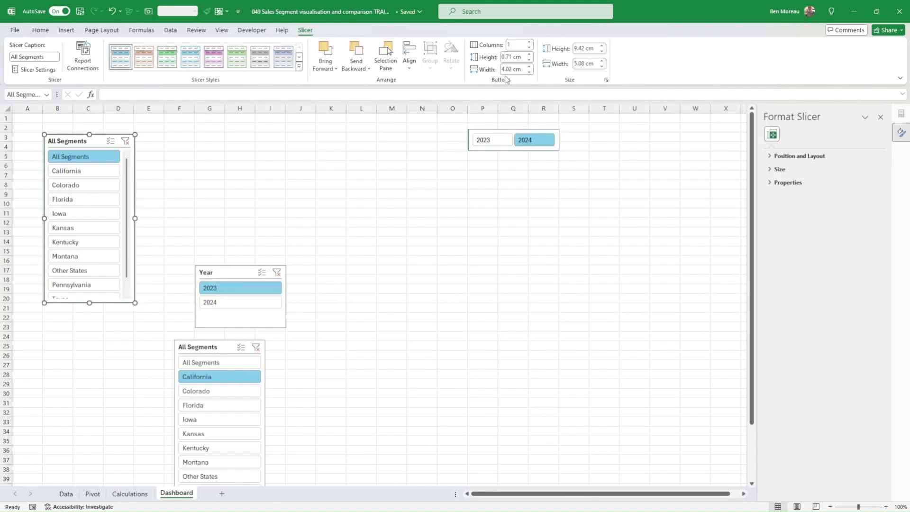
left_click(530, 42)
left_click(529, 42)
left_click(530, 42)
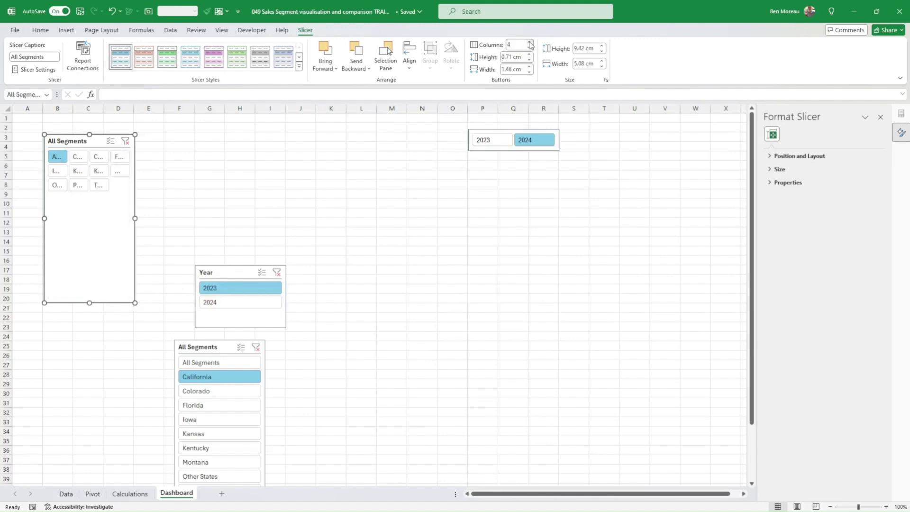
left_click(530, 42)
left_click(530, 43)
left_click(530, 42)
left_click(530, 42)
left_click(530, 43)
left_click(530, 42)
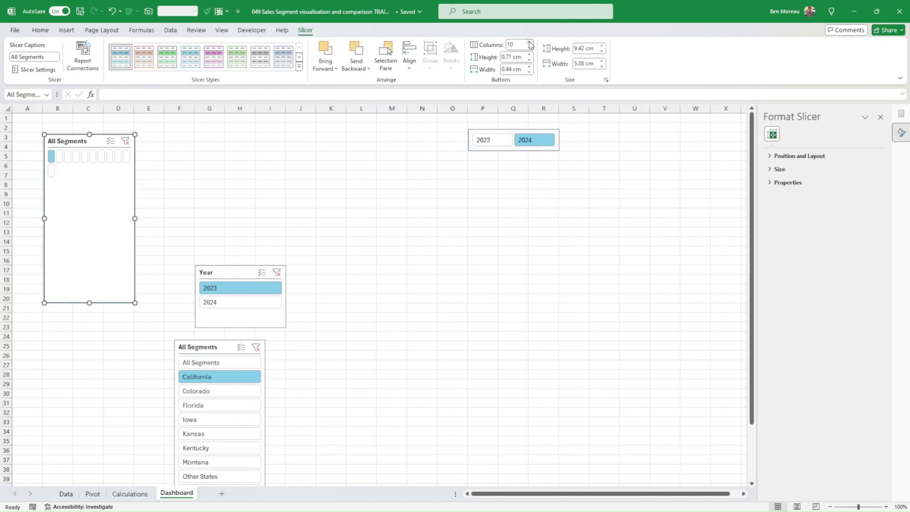
left_click(530, 42)
left_click_drag(108, 170, 455, 153)
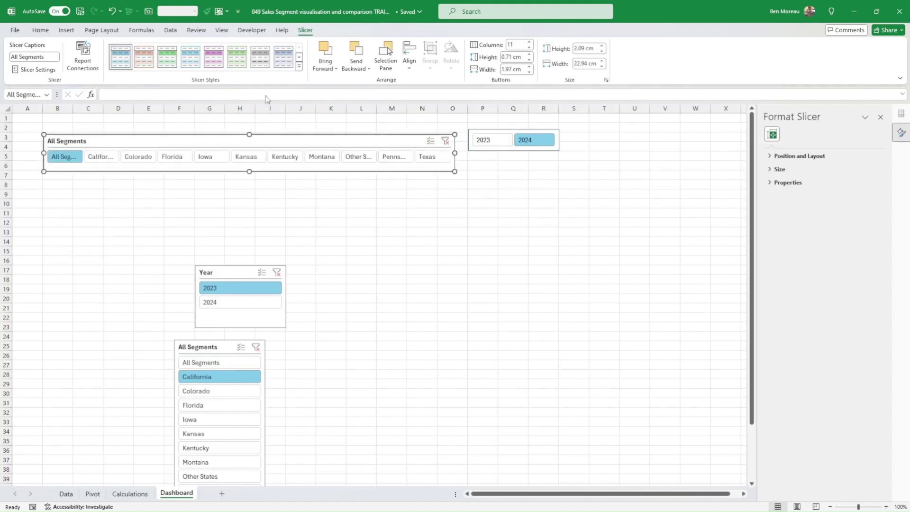
Hide the header of the first All Segments slicer and turn off showing items deleted from the data source.
left_click(37, 71)
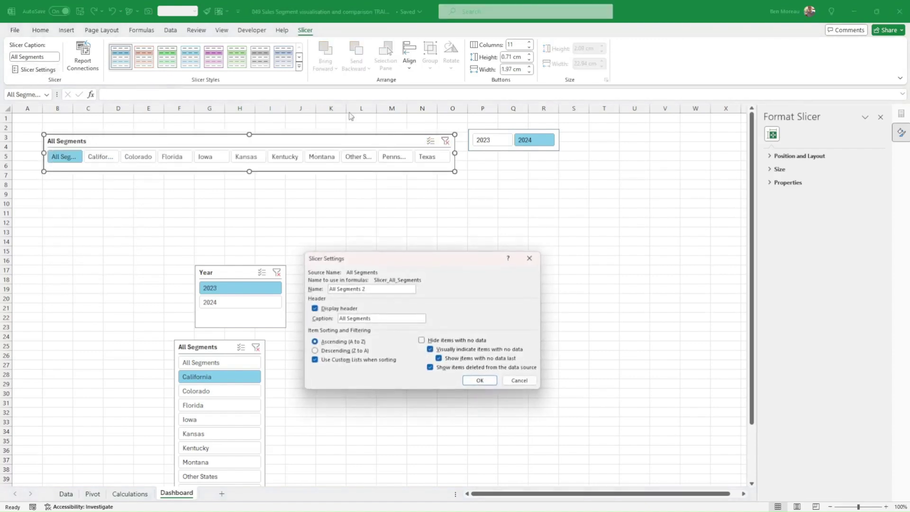
left_click(430, 368)
left_click(317, 309)
left_click(480, 380)
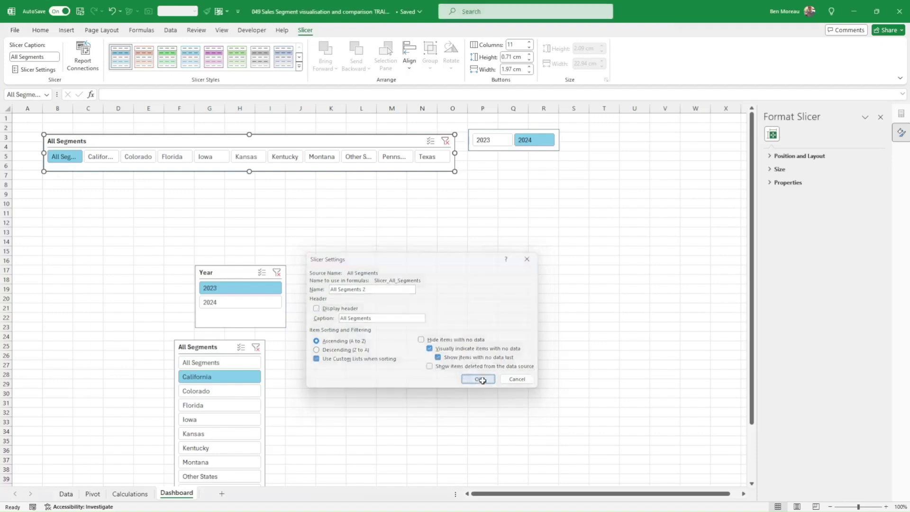
Resize the first All Segments slicer to about 23.42 cm wide and 1.48 cm high, and move it up to rows 2–4.
left_click(346, 227)
left_click(392, 171)
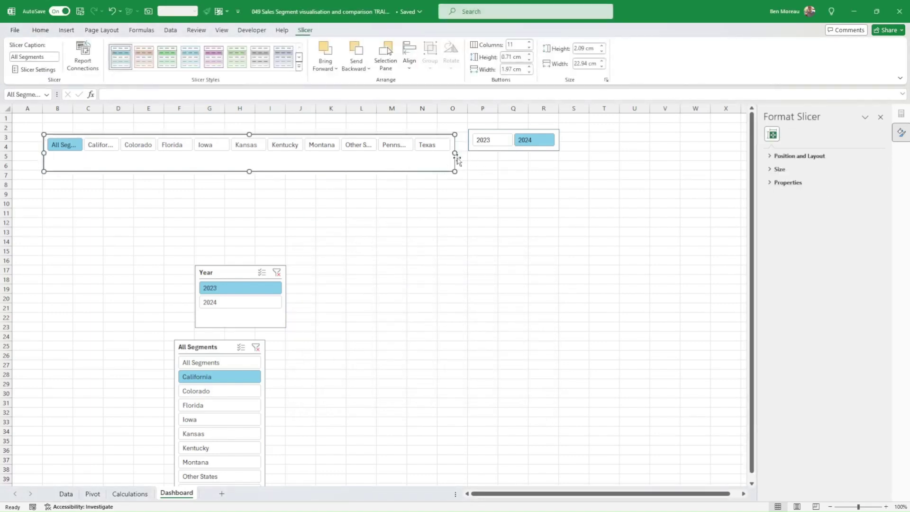
left_click_drag(455, 153, 464, 152)
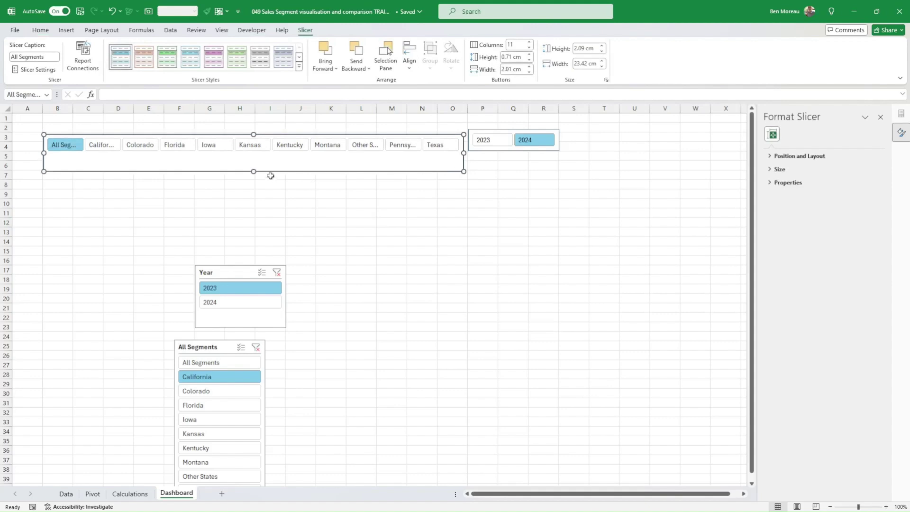
left_click_drag(253, 171, 253, 160)
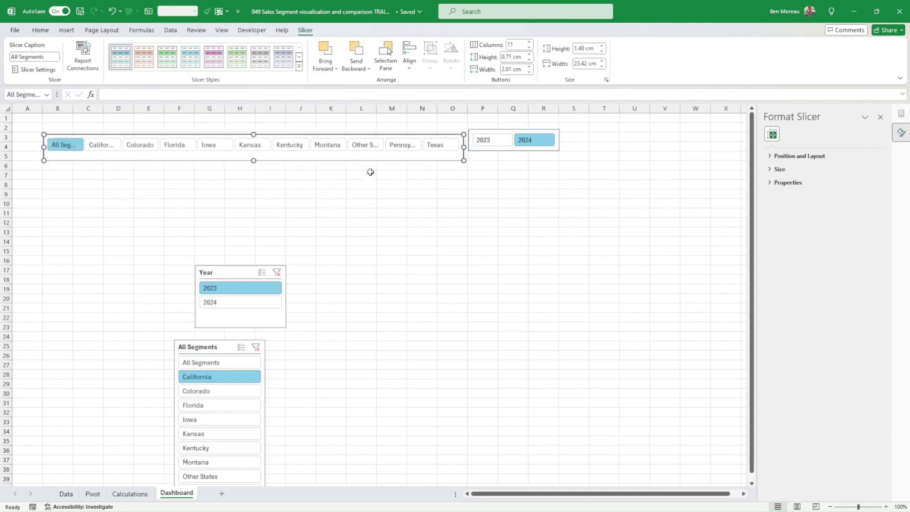
left_click_drag(373, 162, 371, 153)
Move the second Year slicer up to row 11, hide its header and turn off showing items deleted from the data source.
left_click_drag(247, 267, 241, 215)
left_click(30, 70)
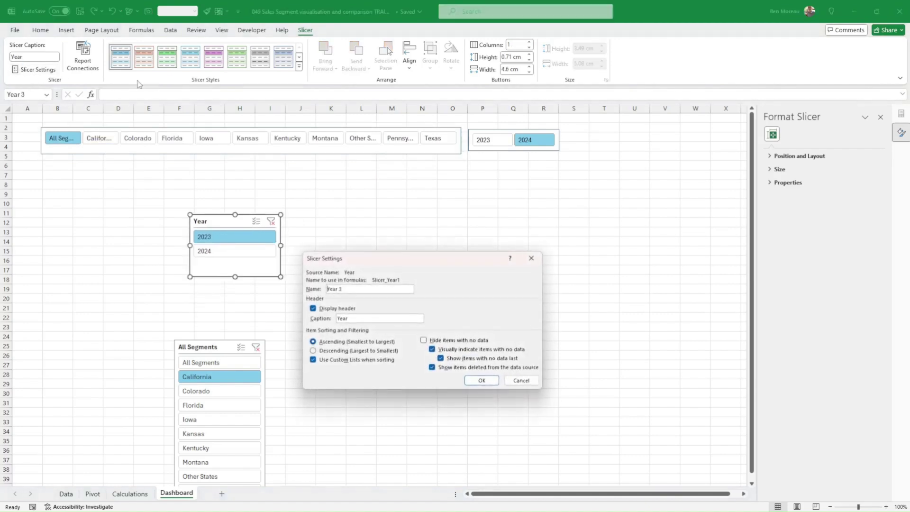
left_click(313, 307)
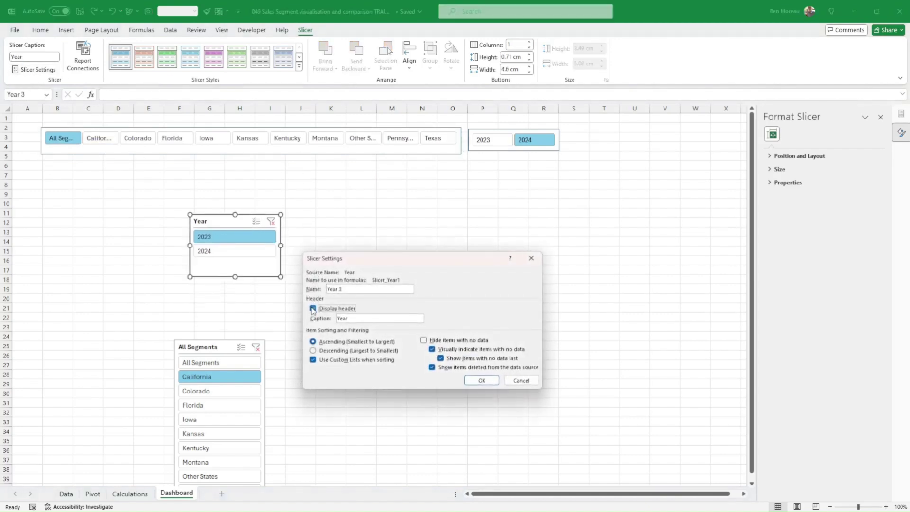
left_click(432, 367)
left_click(482, 380)
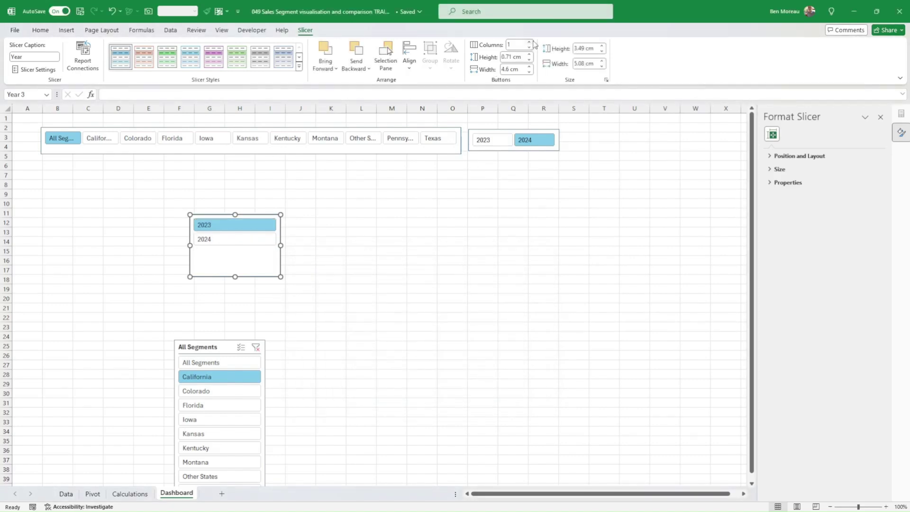
Set the second Year slicer to 2 columns, reduce its height to about 1.24 cm, and place it below the first Year slicer.
left_click(529, 43)
left_click_drag(270, 279, 504, 192)
left_click(560, 235)
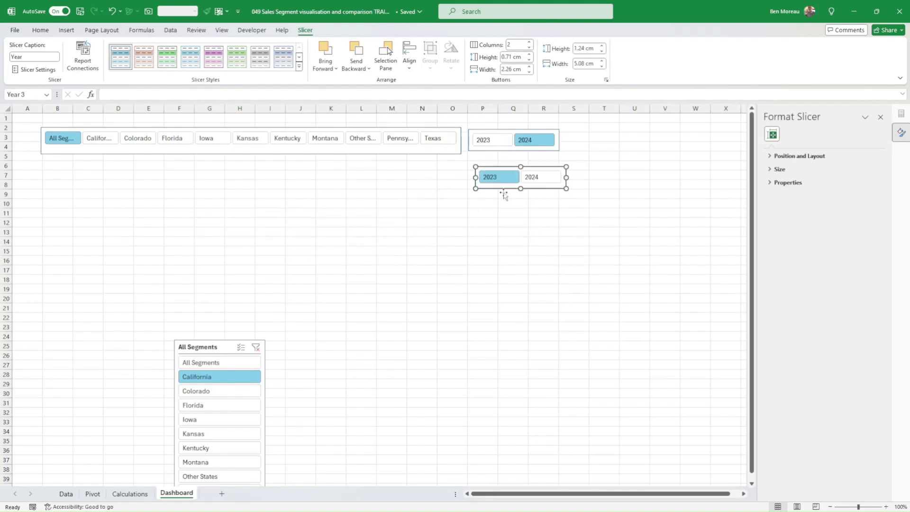
Move the second All Segments slicer up to row 9 and hide its header.
left_click_drag(222, 340, 223, 195)
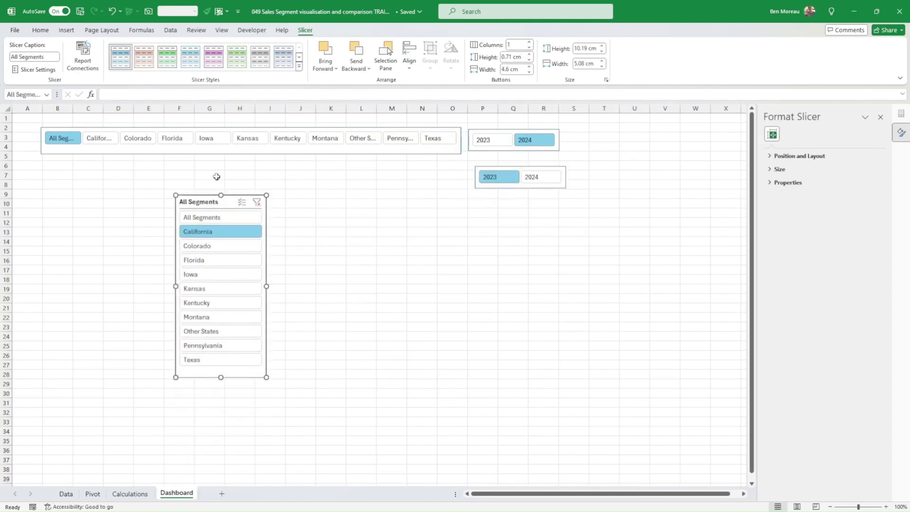
left_click(36, 70)
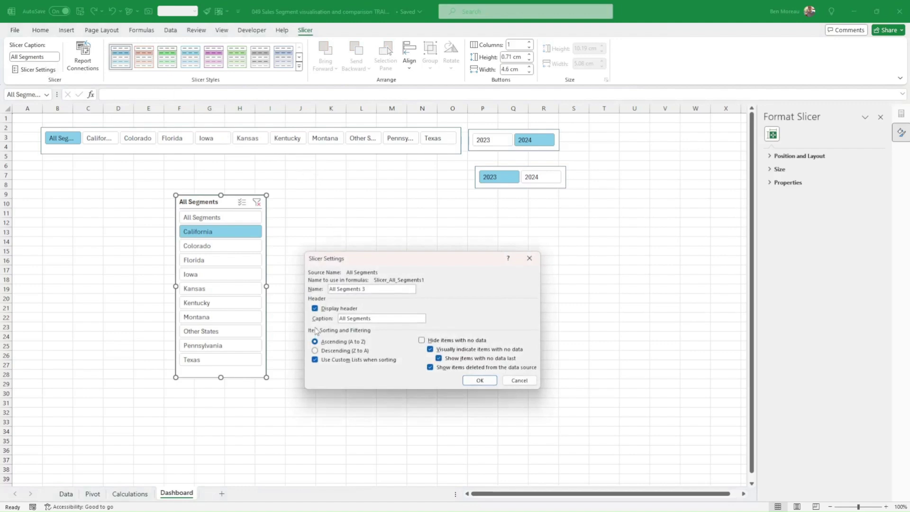
left_click(315, 309)
left_click(479, 380)
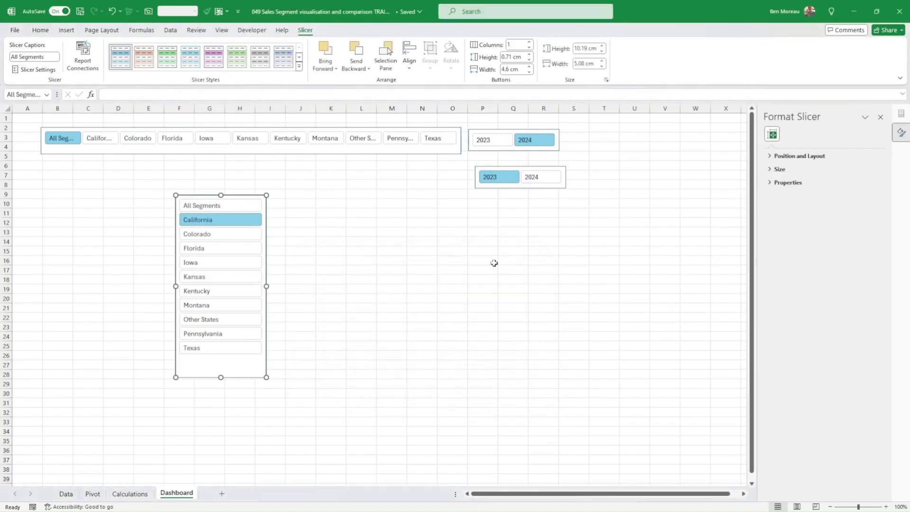
Set the second All Segments slicer to 11 columns and reshape it into a strip about 1.69 cm high below the first, across columns B–O.
left_click(517, 45)
key("Return")
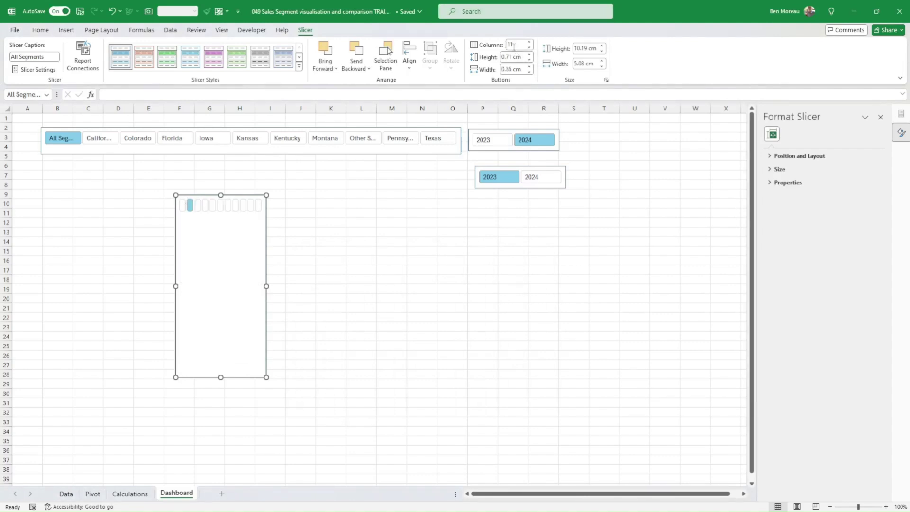
left_click_drag(221, 378, 231, 225)
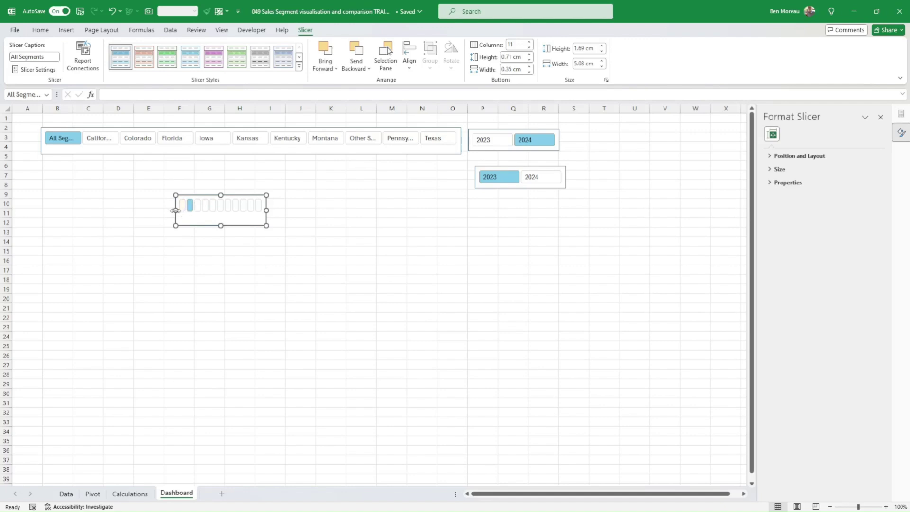
left_click_drag(176, 210, 42, 198)
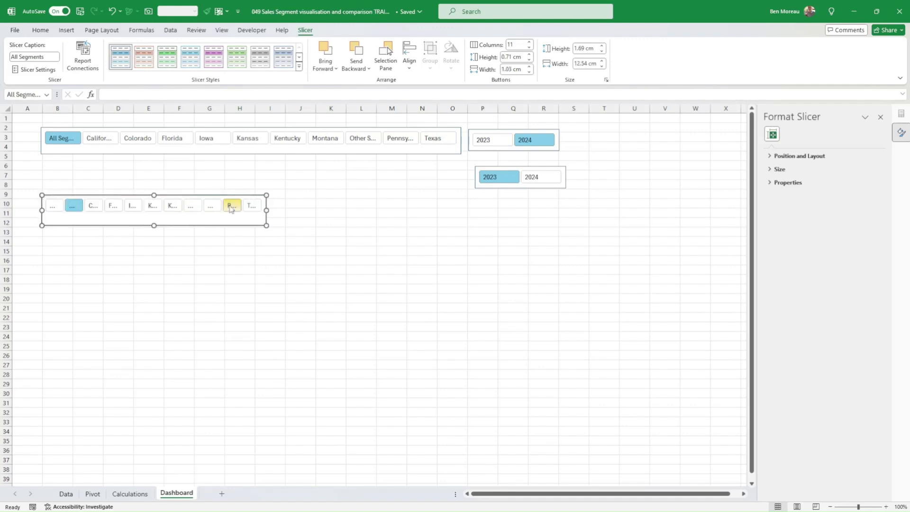
left_click_drag(266, 210, 435, 193)
left_click(424, 231)
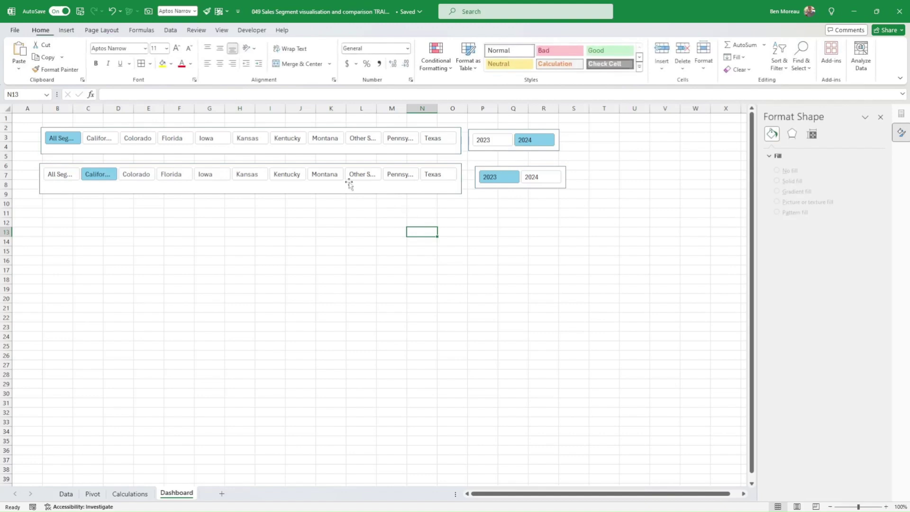
Select Kentucky in the first All Segments slicer and Kansas in the second one.
left_click(325, 174)
left_click(291, 140)
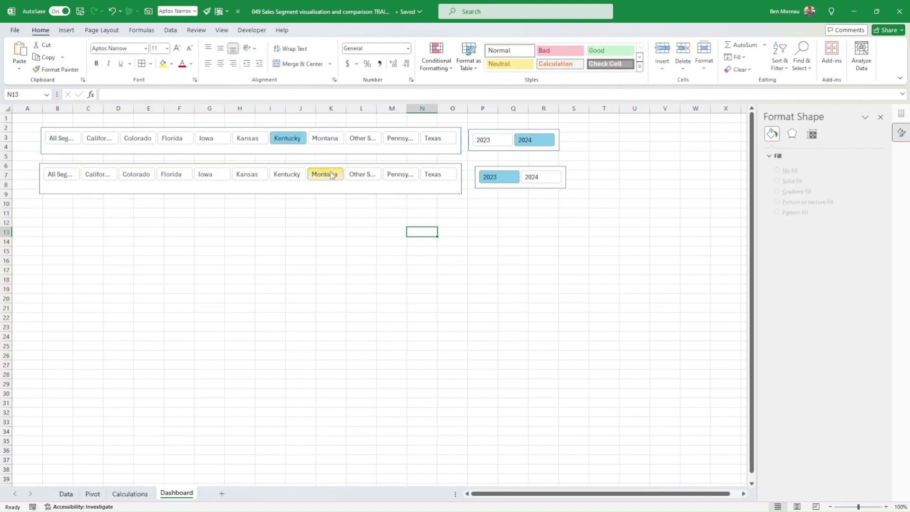
left_click(263, 175)
left_click(268, 207)
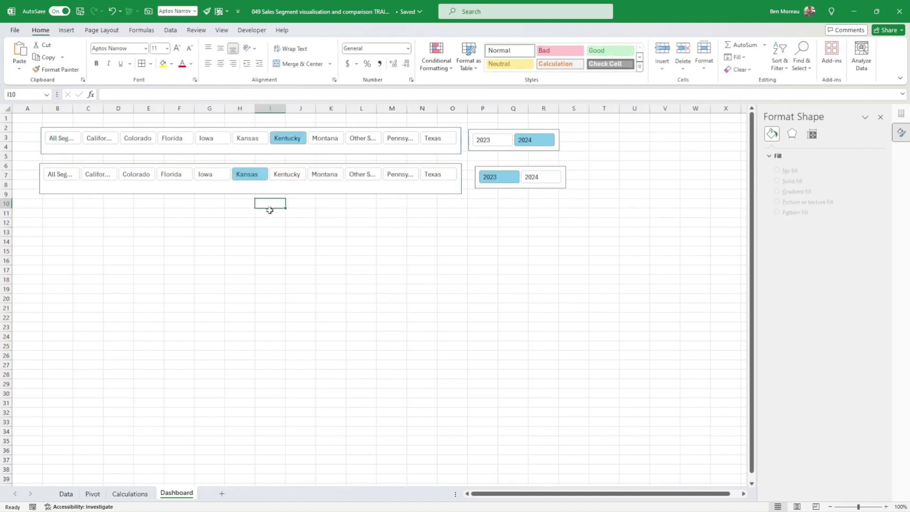
left_click(295, 311)
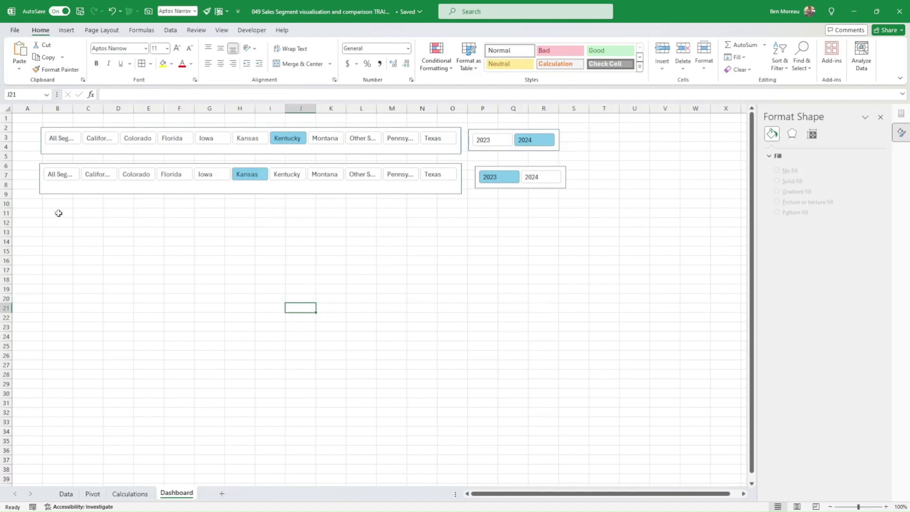
Place three rounded rectangles, each about 5.61 cm wide and 2.75 cm high, in an evenly spaced row below the slicers.
left_click(68, 31)
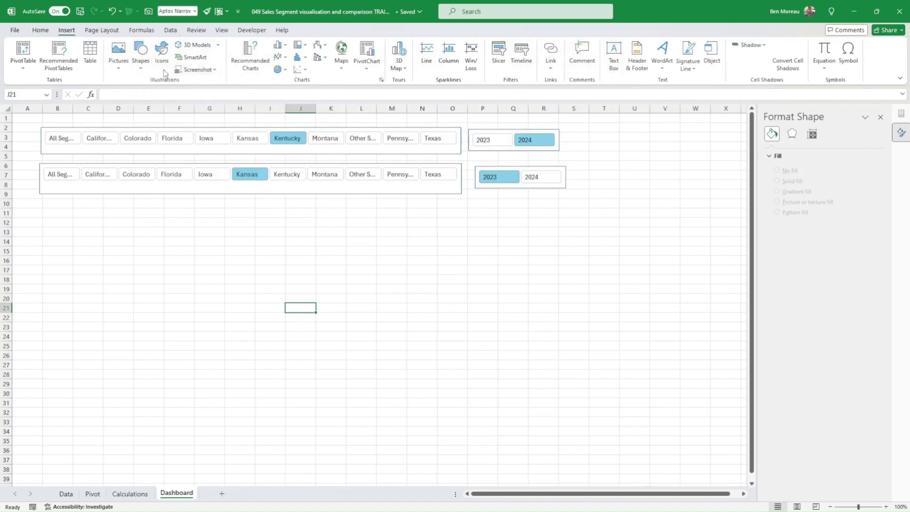
left_click(145, 70)
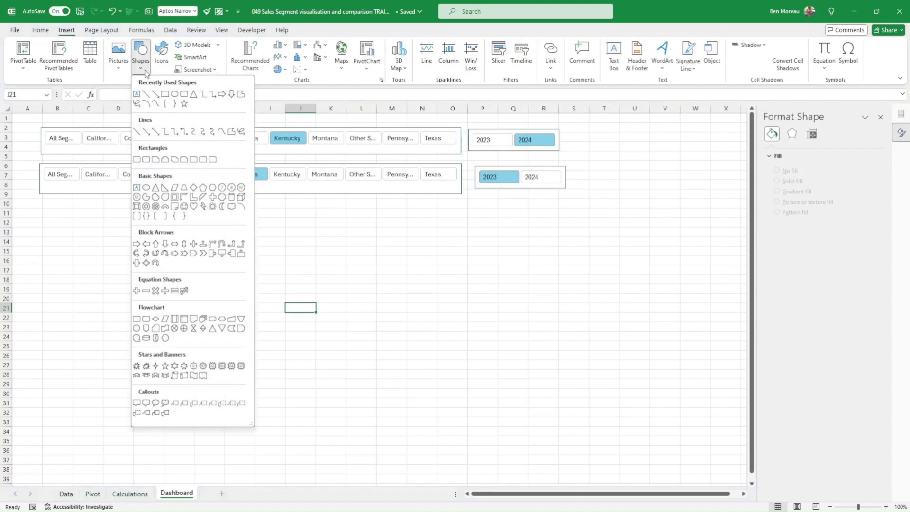
left_click(184, 95)
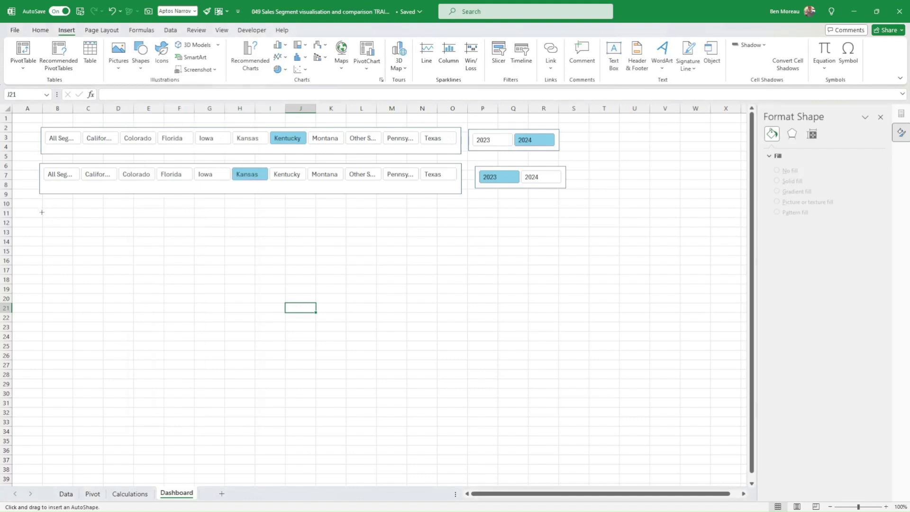
left_click_drag(42, 213, 251, 262)
key("ctrl+d")
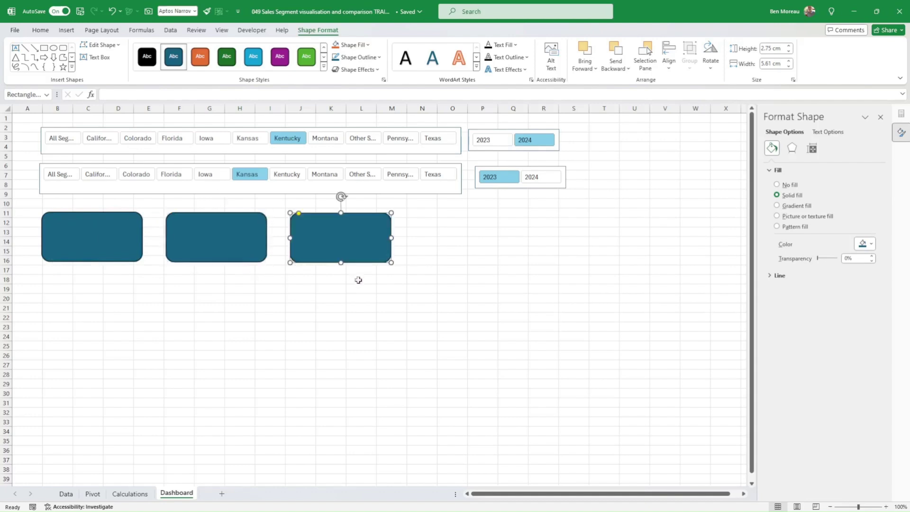
left_click(446, 280)
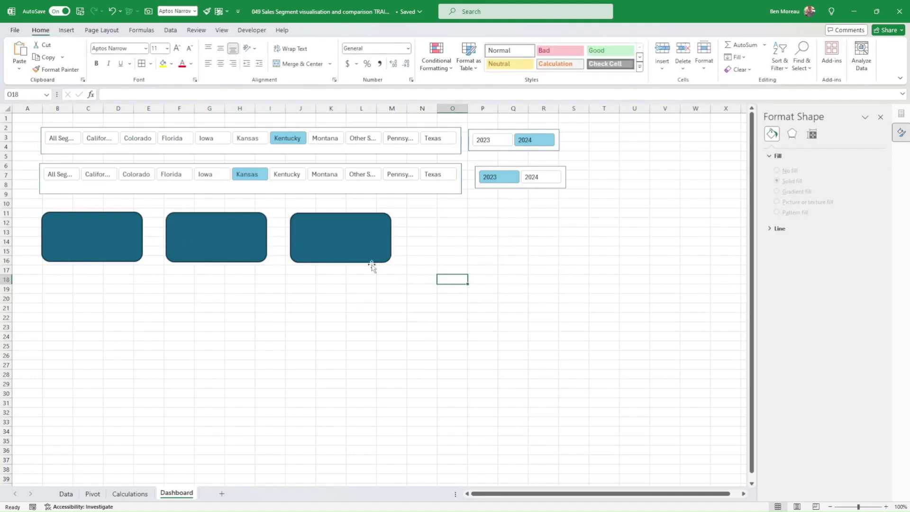
left_click_drag(372, 265, 364, 266)
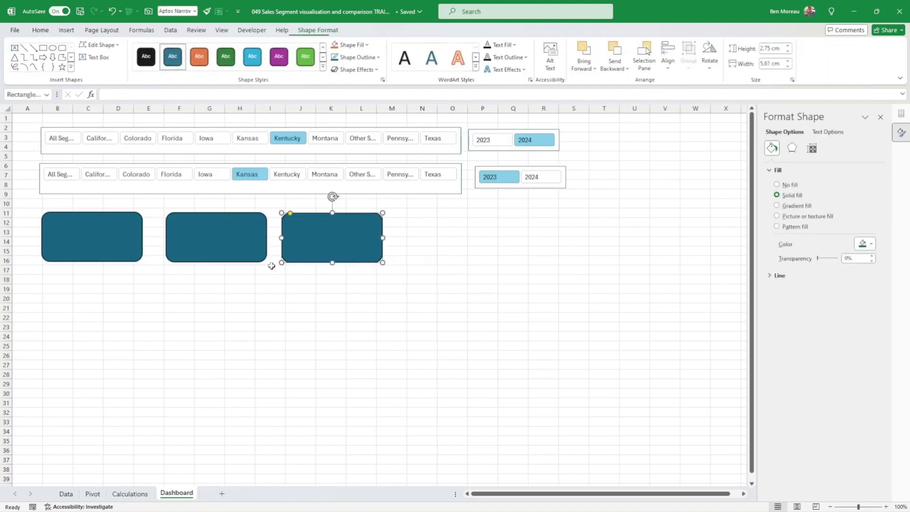
left_click_drag(254, 261, 250, 261)
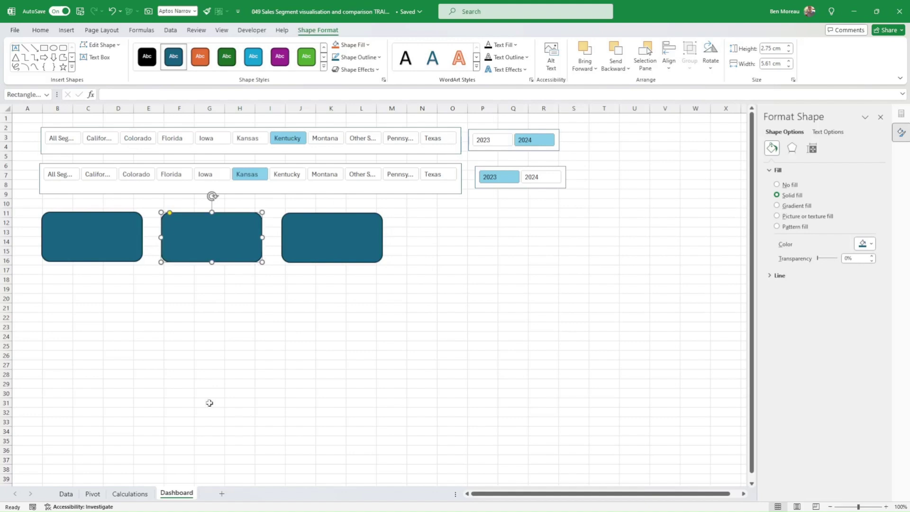
Examine the gridline and data table options available for the column chart on the Calculations sheet.
left_click(131, 494)
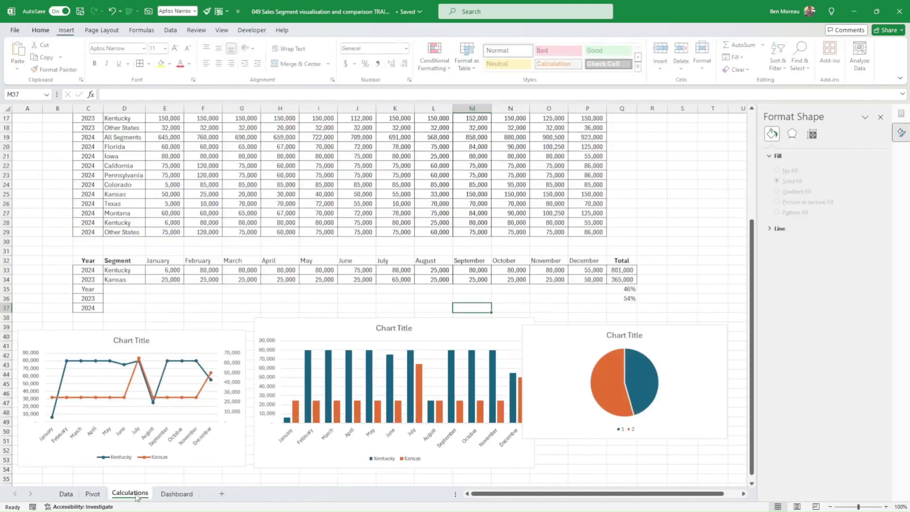
left_click(322, 464)
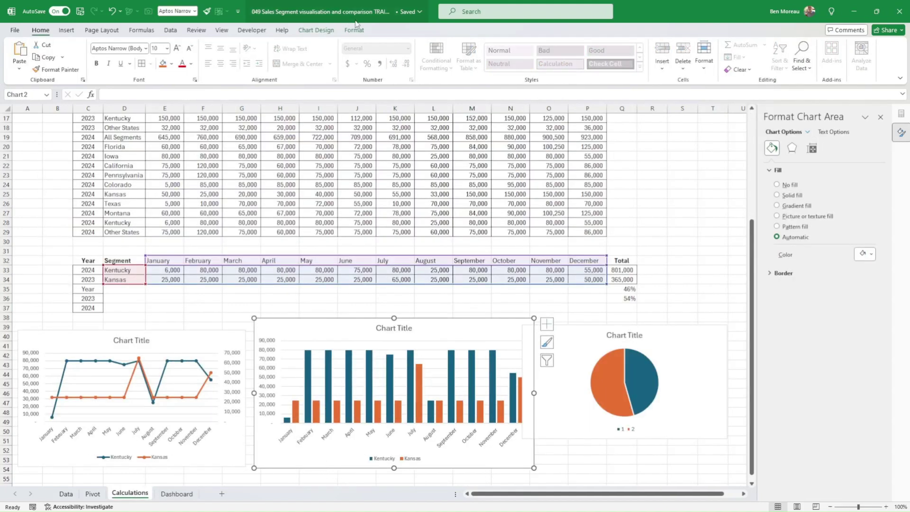
left_click(317, 31)
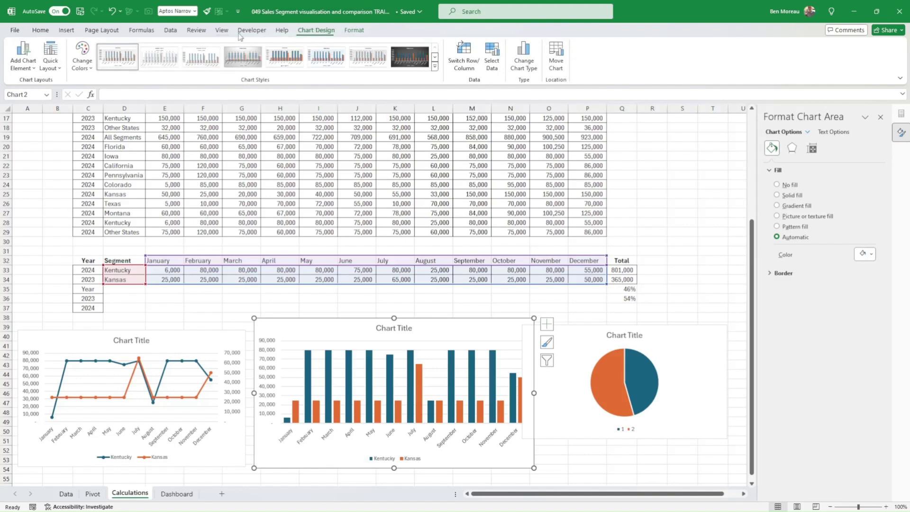
left_click(24, 70)
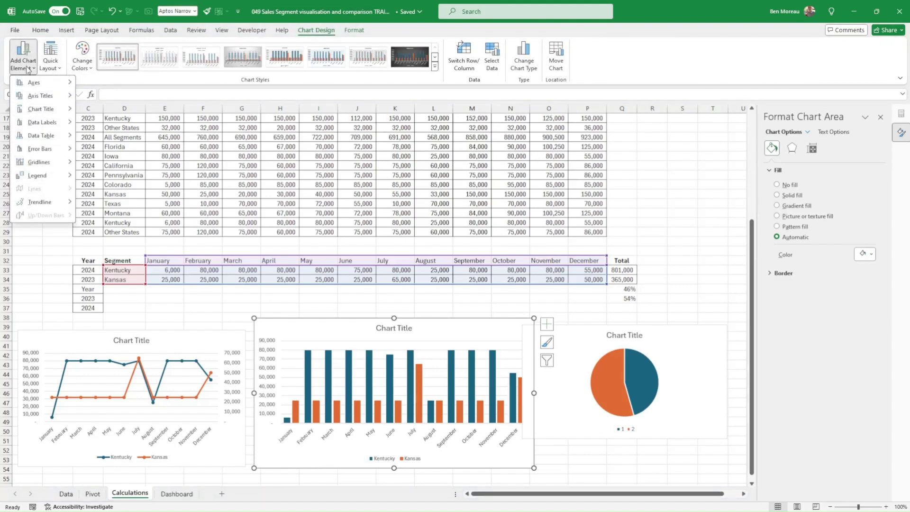
mouse_move(54, 164)
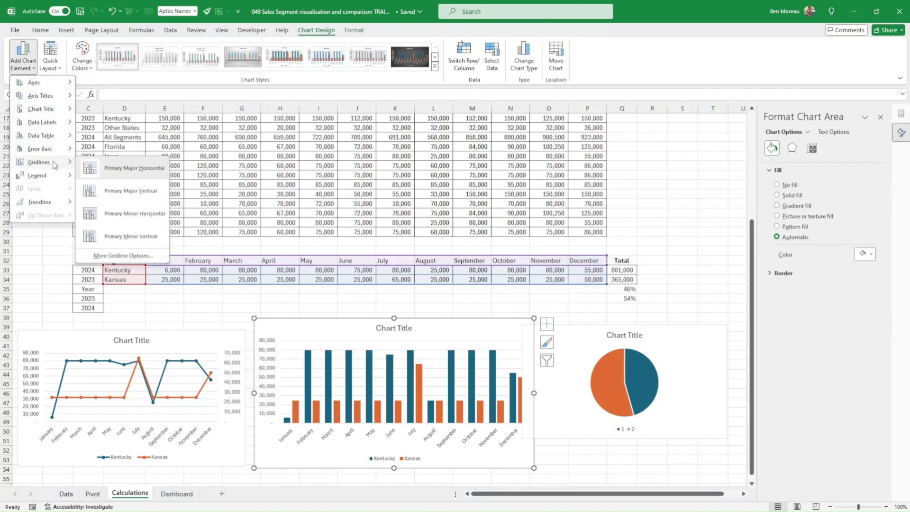
mouse_move(58, 140)
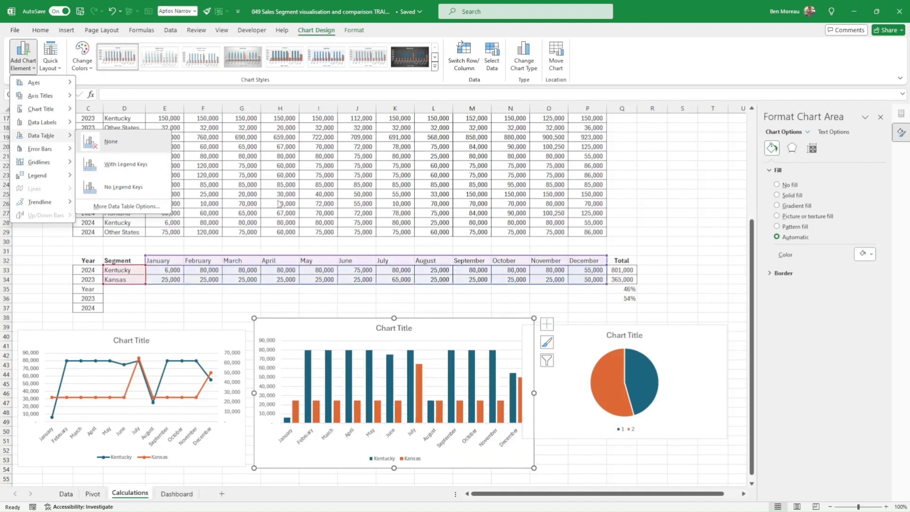
left_click(255, 249)
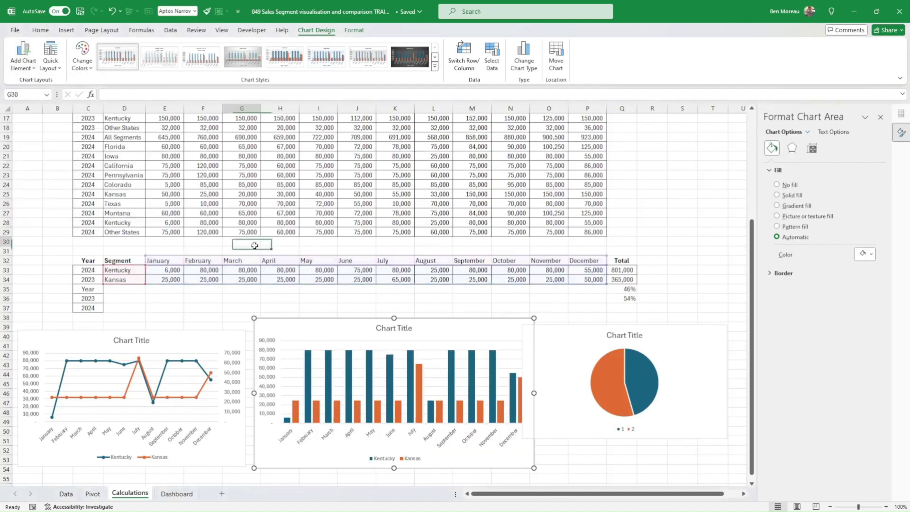
left_click(236, 245)
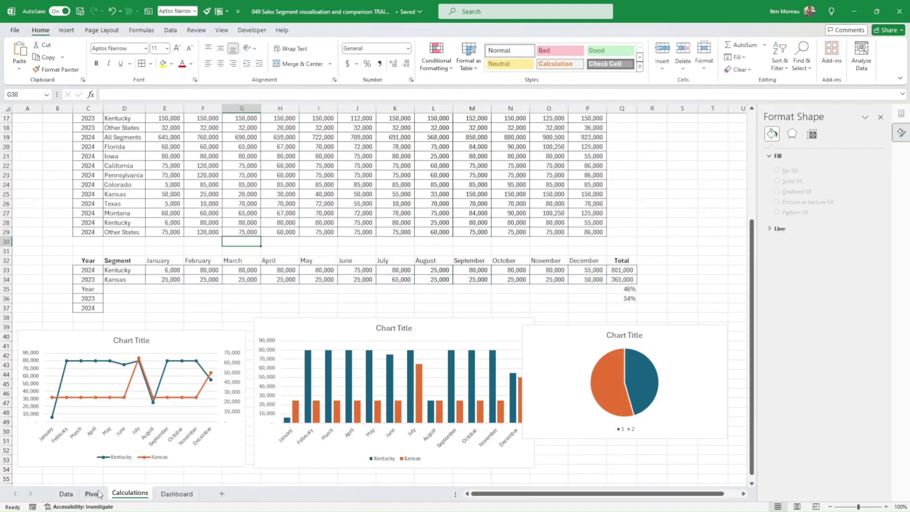
Narrow the three rounded rectangles on the Dashboard sheet and move the second and third closer to the first.
left_click(93, 493)
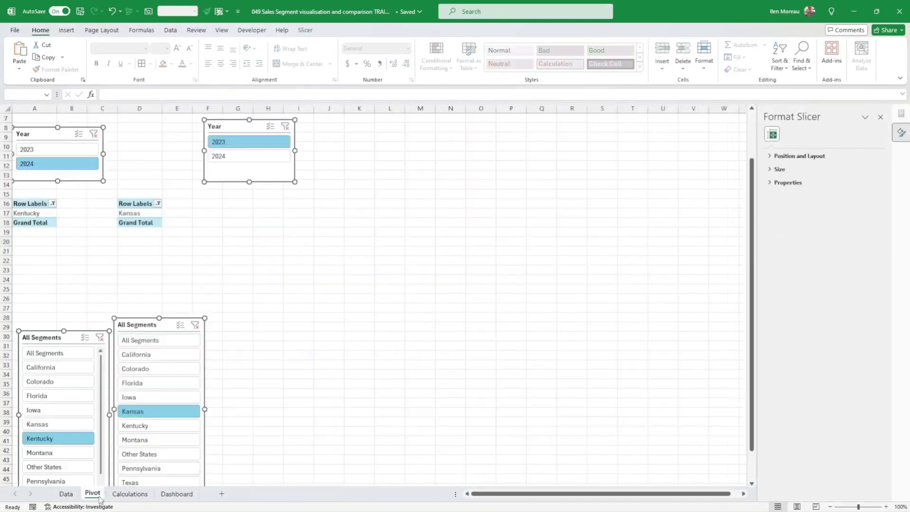
left_click(177, 494)
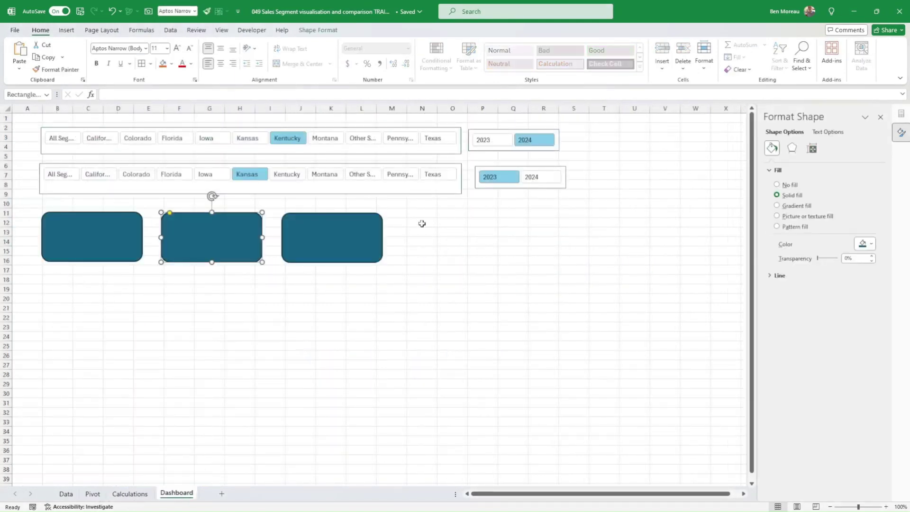
left_click(138, 239)
left_click_drag(142, 237, 107, 237)
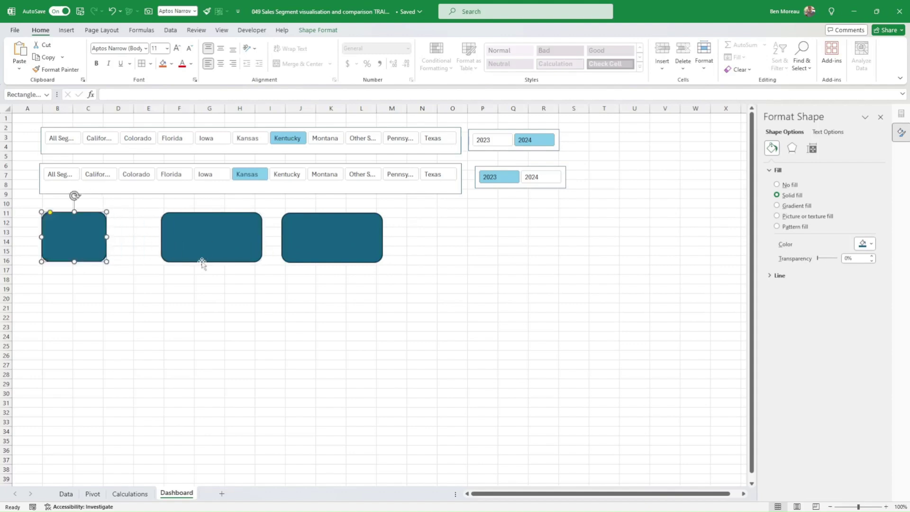
left_click_drag(201, 261, 156, 262)
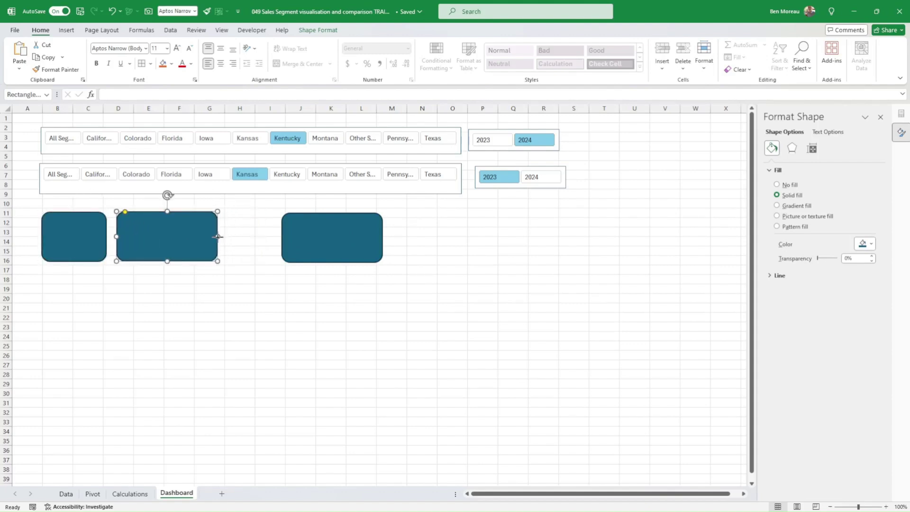
left_click_drag(217, 237, 187, 237)
left_click(379, 242)
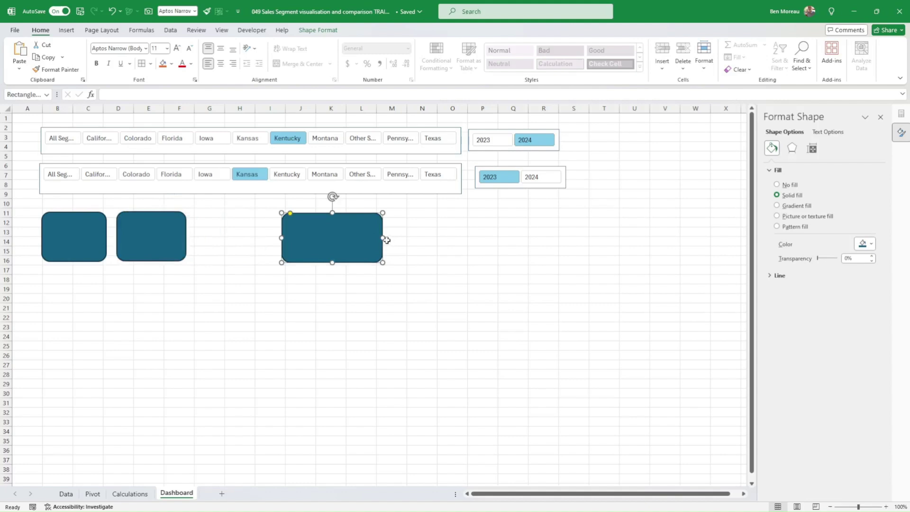
left_click_drag(383, 237, 267, 262)
left_click(294, 299)
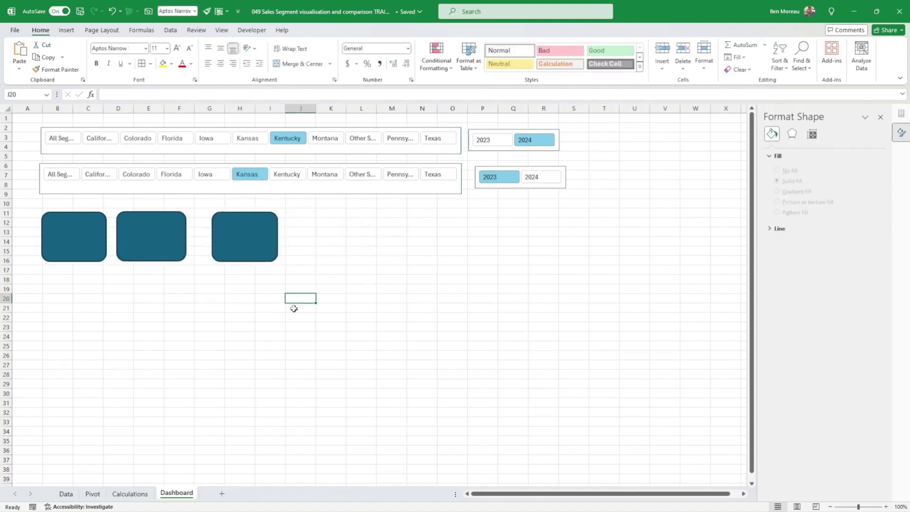
Cut the line, column and pie charts from the Calculations sheet and paste them into the Dashboard sheet at B20.
left_click(131, 494)
left_click(192, 471)
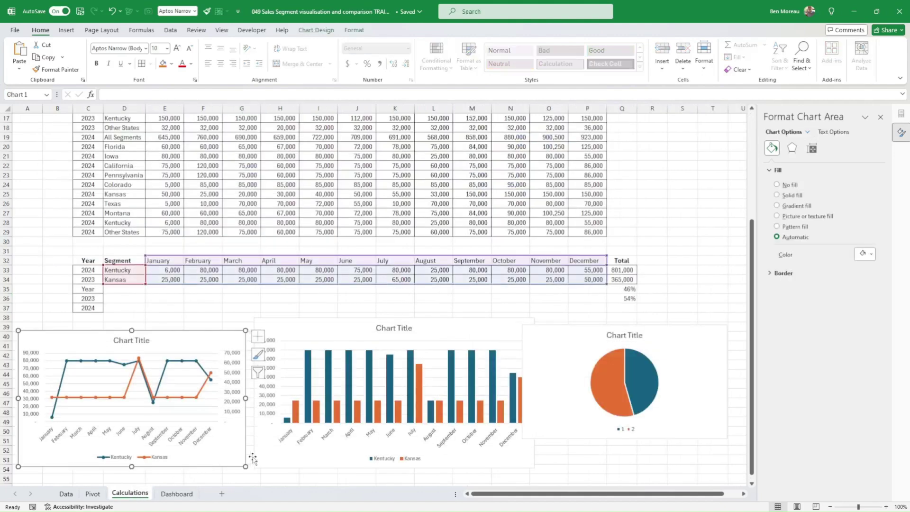
left_click(273, 462, "ctrl")
left_click(566, 436, "ctrl")
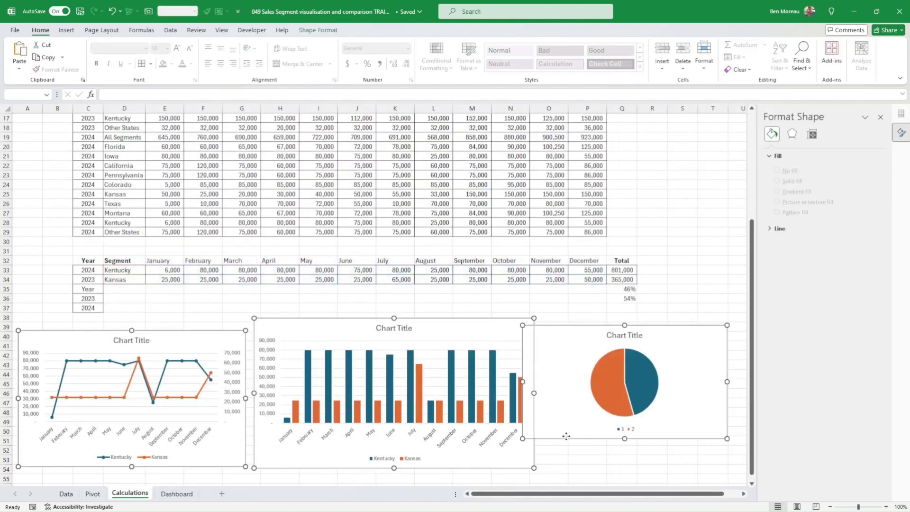
key("Delete")
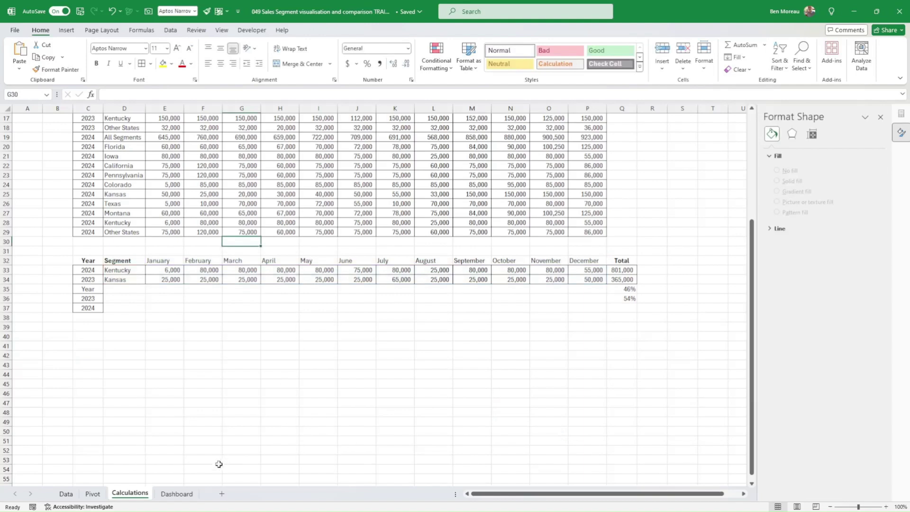
left_click(178, 495)
left_click(69, 295)
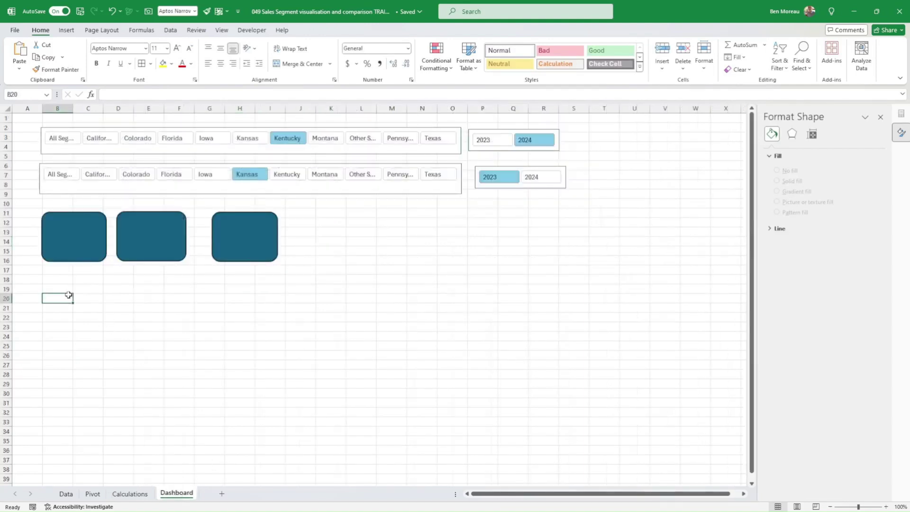
key("ctrl+v")
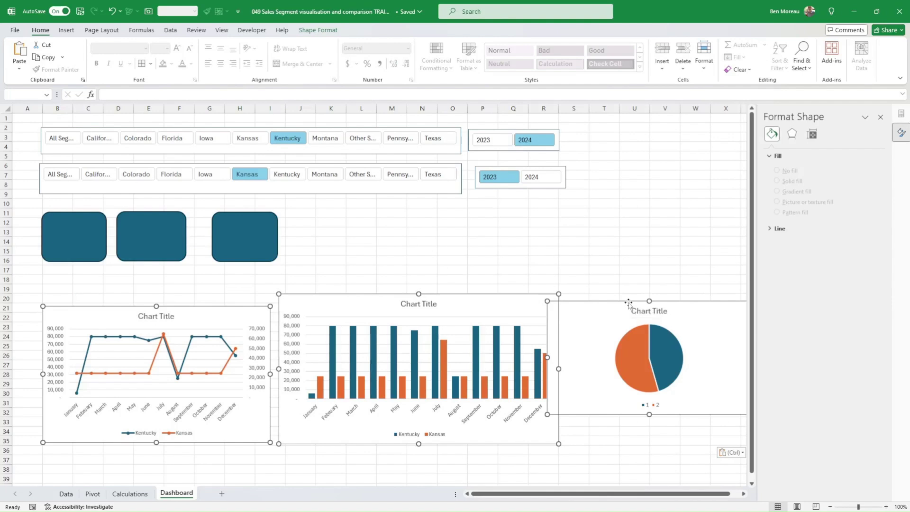
Move the pie chart beside the third rectangle, shrink it to about rectangle size, and spread the line and column charts apart below.
left_click_drag(628, 302, 389, 206)
left_click(604, 260)
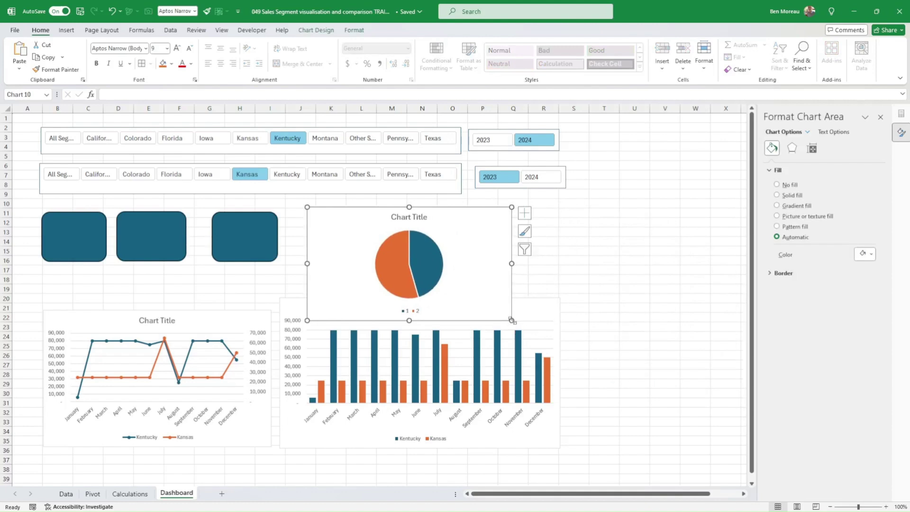
mouse_move(512, 320)
left_mouse_down()
mouse_move(416, 267)
mouse_move(399, 270)
left_mouse_up()
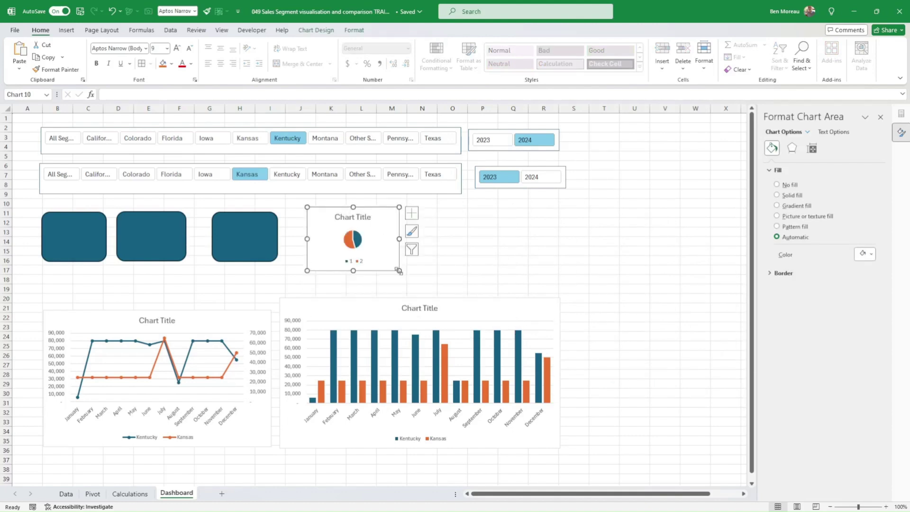
left_click(498, 261)
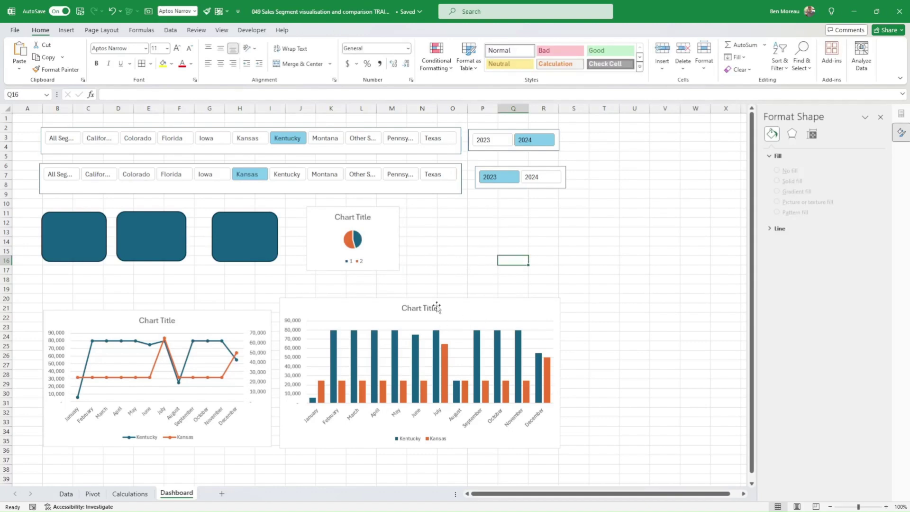
left_click_drag(438, 302, 581, 293)
left_click_drag(220, 443, 227, 422)
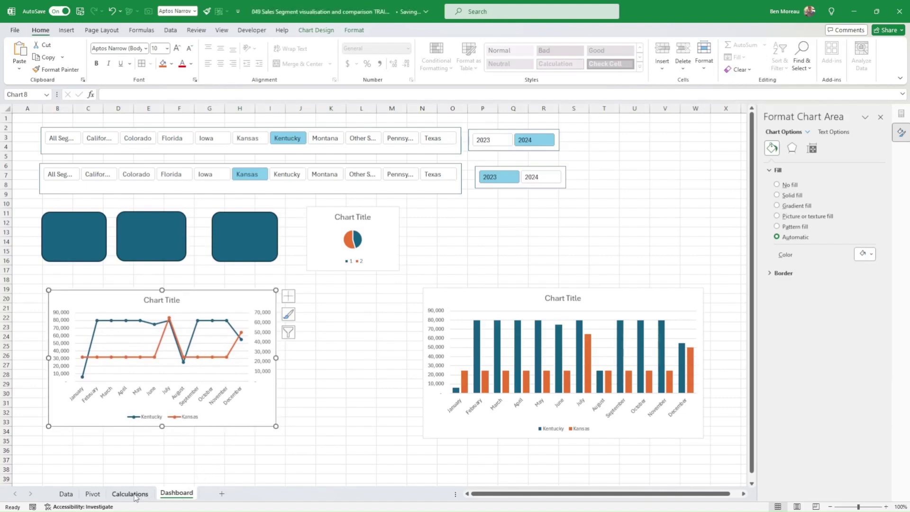
Select All Segments in the first segment slicer and Montana in the second, and move the column chart close beside the line chart.
left_click(61, 138)
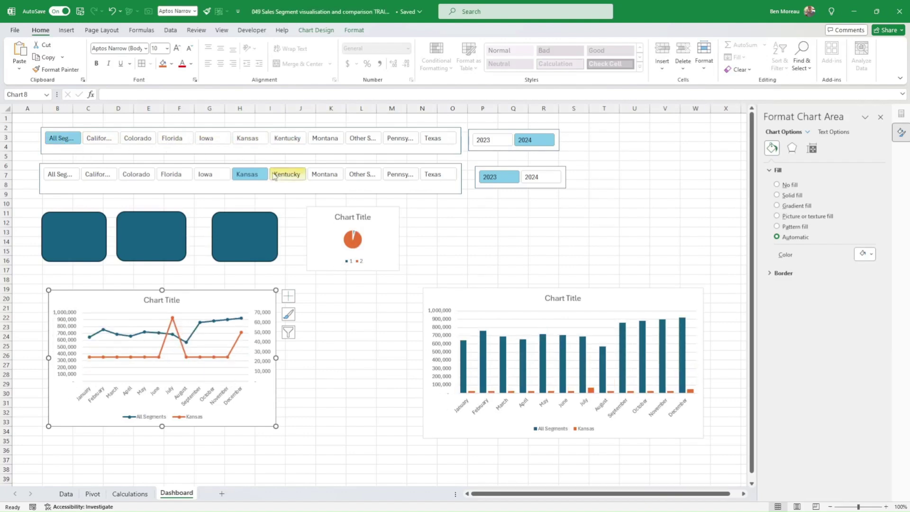
left_click(330, 175)
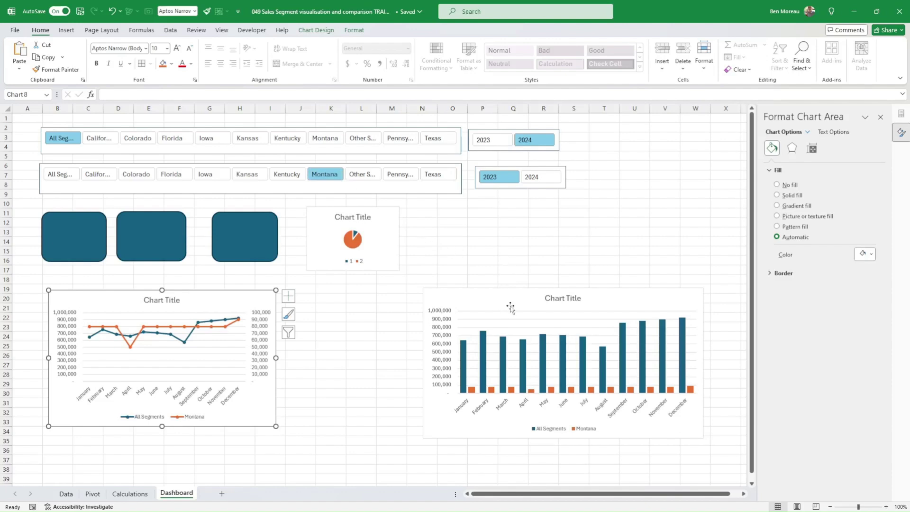
left_click(518, 288)
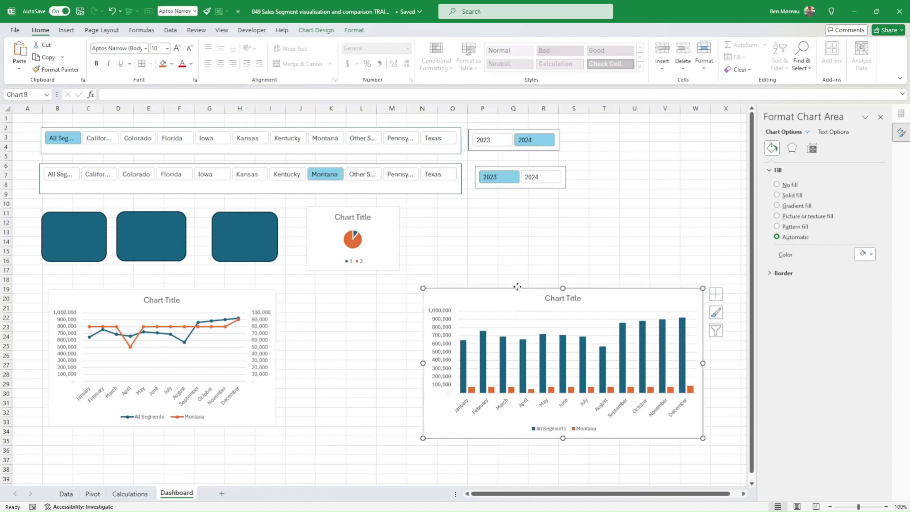
left_click_drag(518, 287, 394, 291)
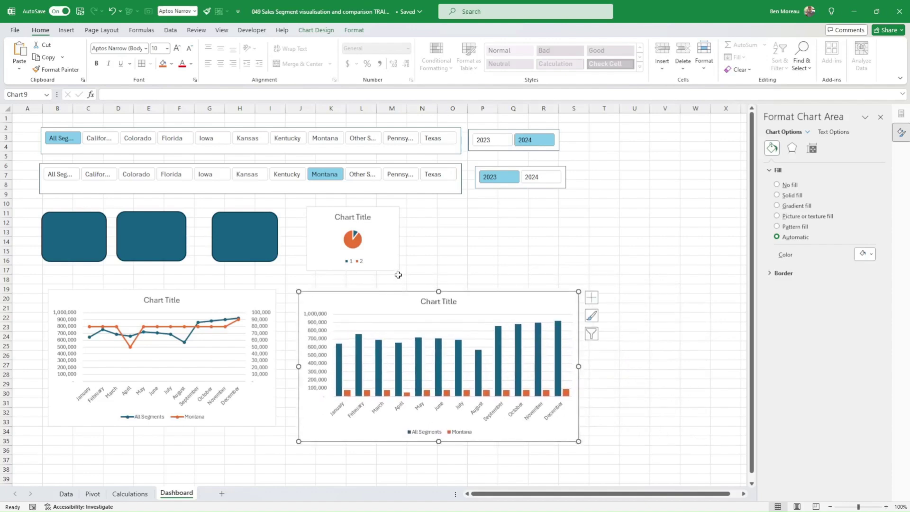
Set all slicers, rectangles and charts on the Dashboard to "Don't move or size with cells".
left_click(387, 267)
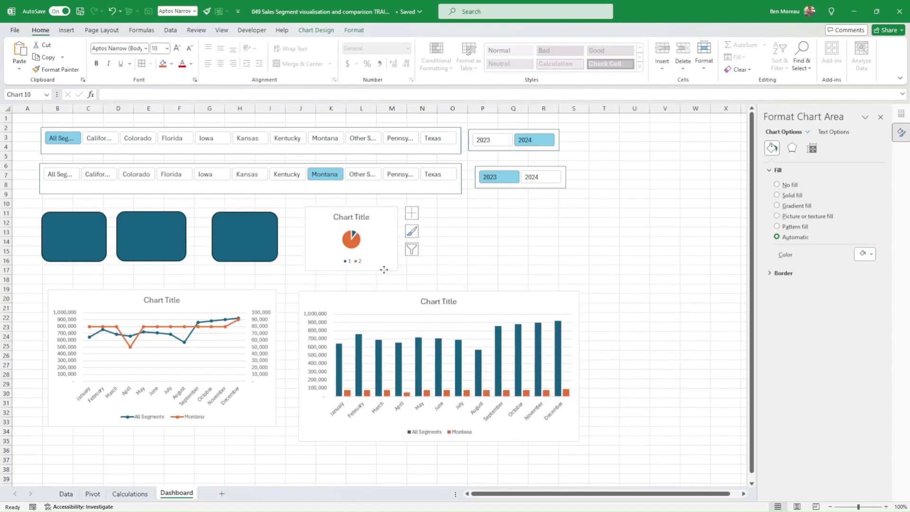
key("ctrl+a")
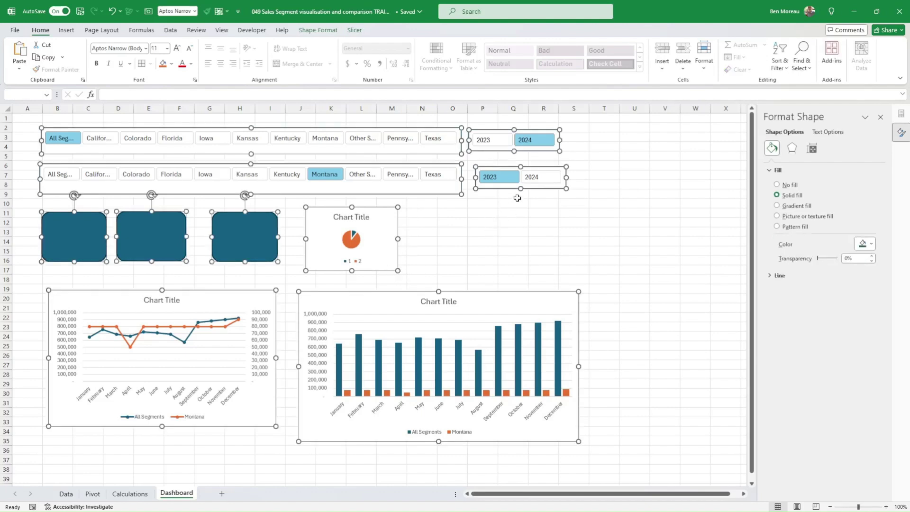
left_click(312, 30)
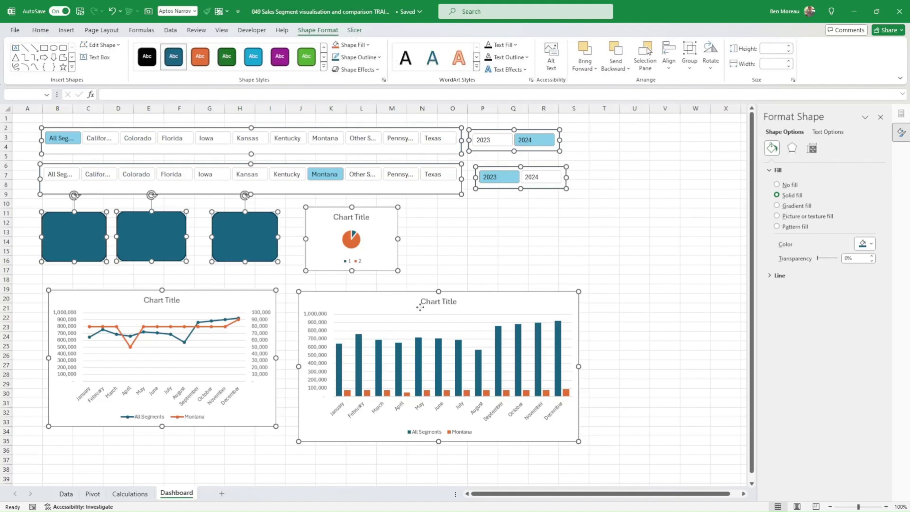
right_click(415, 294)
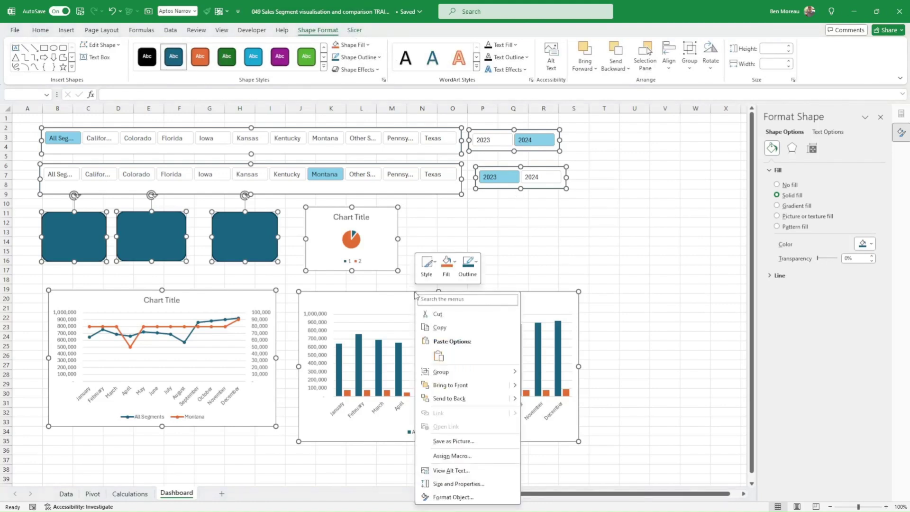
left_click(458, 484)
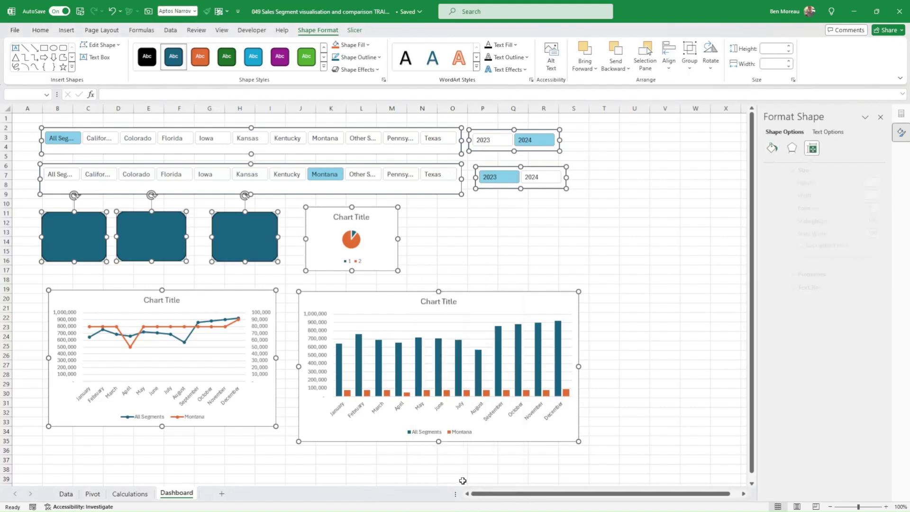
left_click(780, 277)
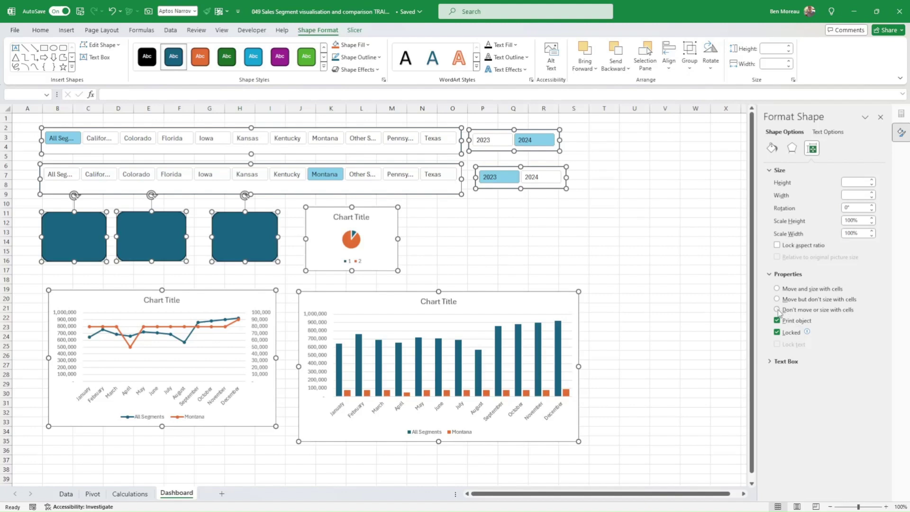
left_click(737, 326)
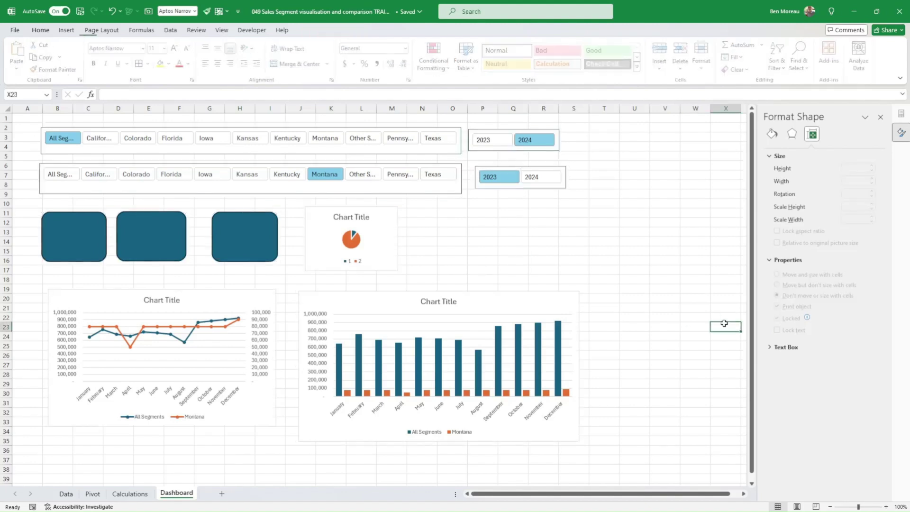
Link cell N11 on the Dashboard to the first compared segment's name with =Calculations!D33.
left_click_drag(430, 216, 601, 250)
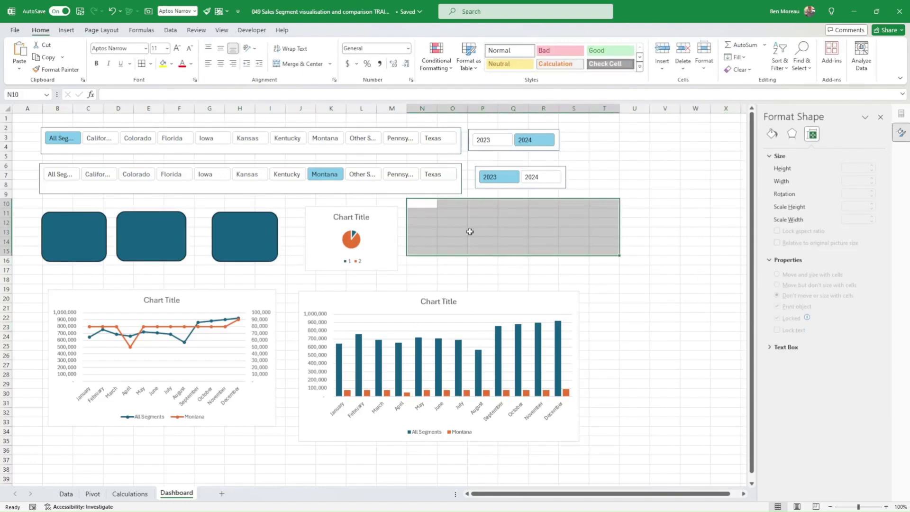
left_click(417, 212)
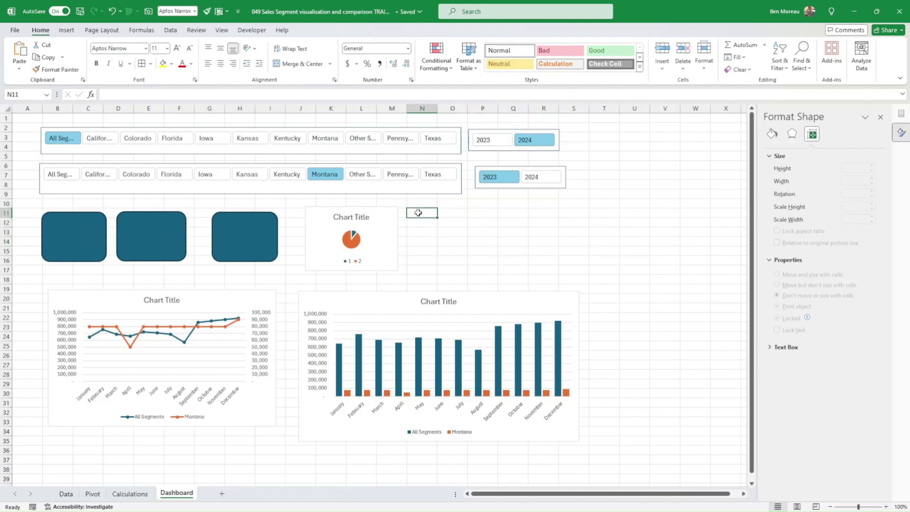
type("=")
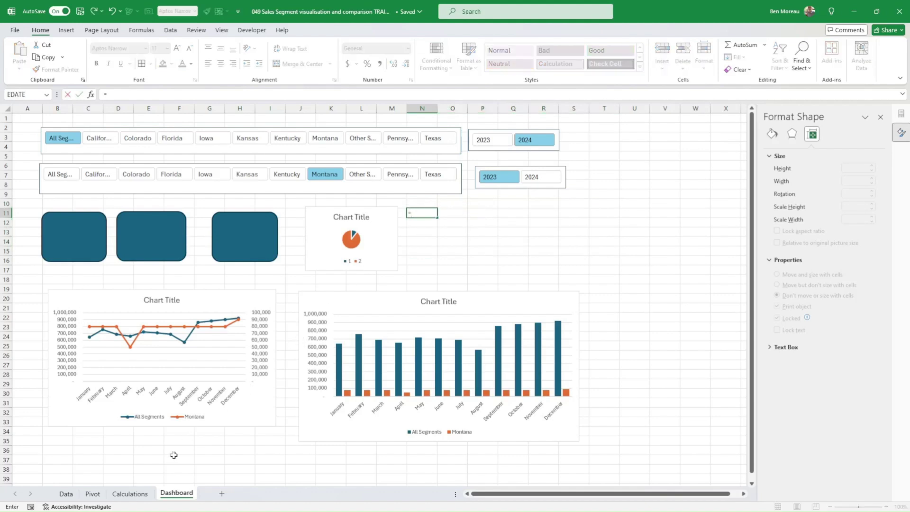
left_click(130, 493)
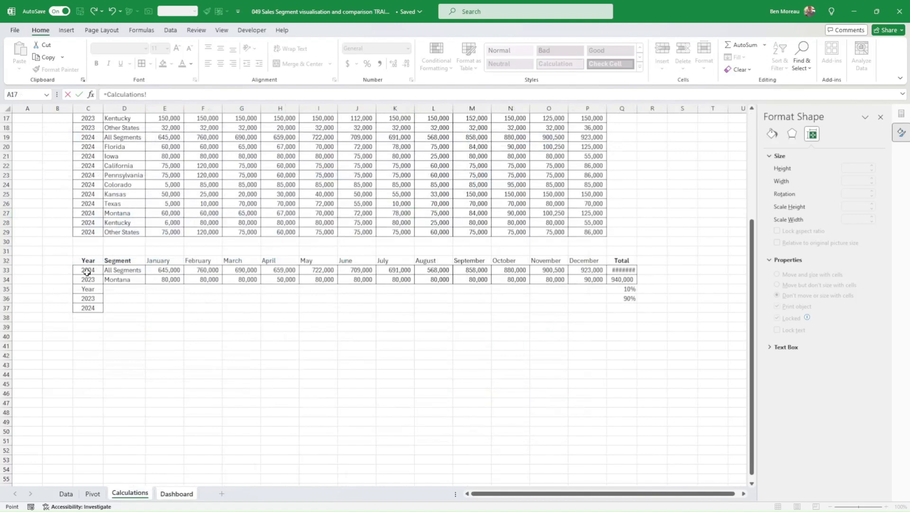
left_click(149, 299)
left_click(134, 269)
key("Return")
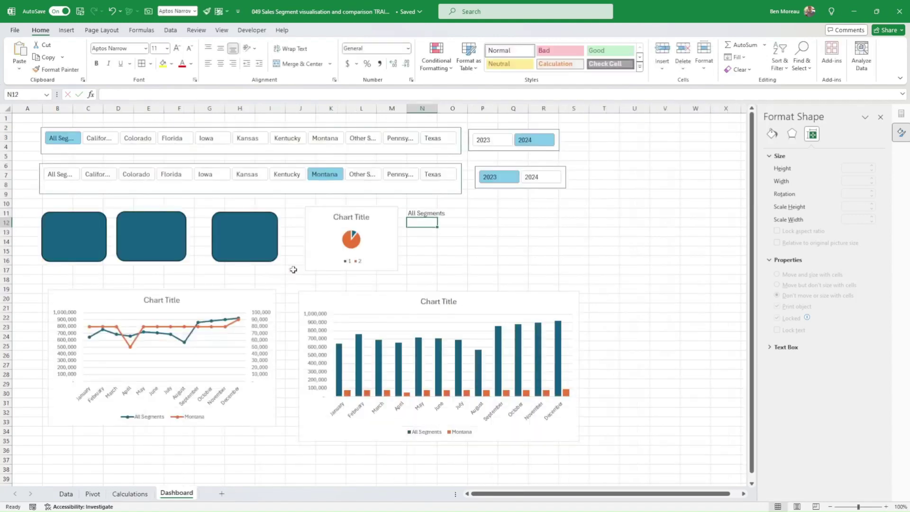
Fill the N11 formula down to row 12 and across to column W, and close the Format Shape pane.
left_click(432, 210)
left_click_drag(438, 218, 711, 228)
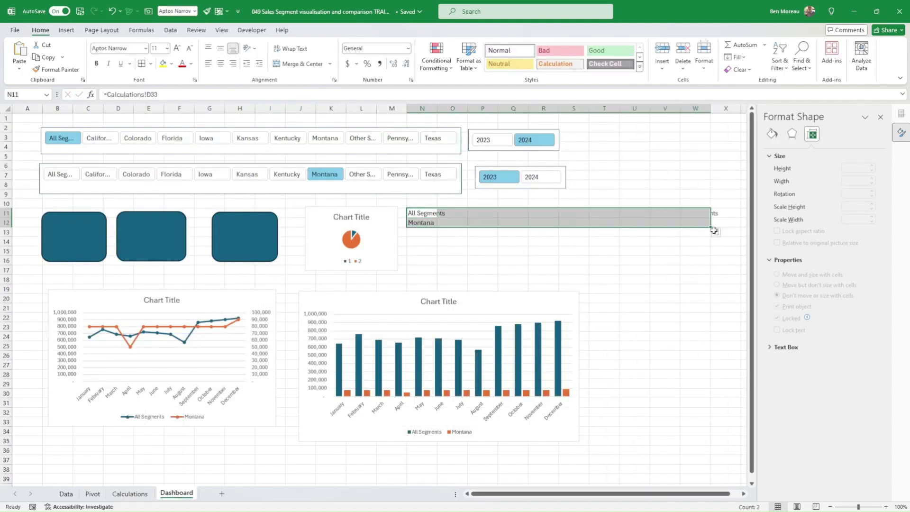
left_click(881, 117)
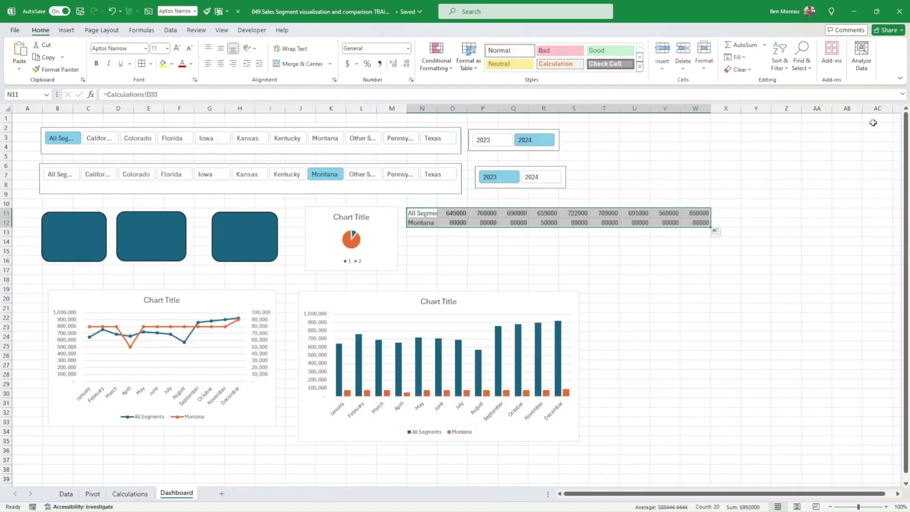
Copy the formula in O11 up into O10 to pull in the month heading from Calculations!E32.
left_click(450, 212)
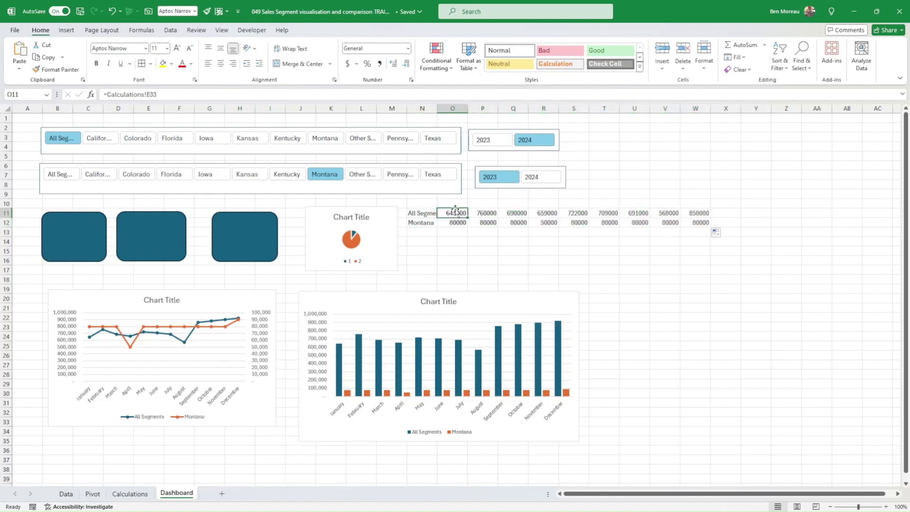
key("ctrl+c")
left_click(452, 205)
key("ctrl+v")
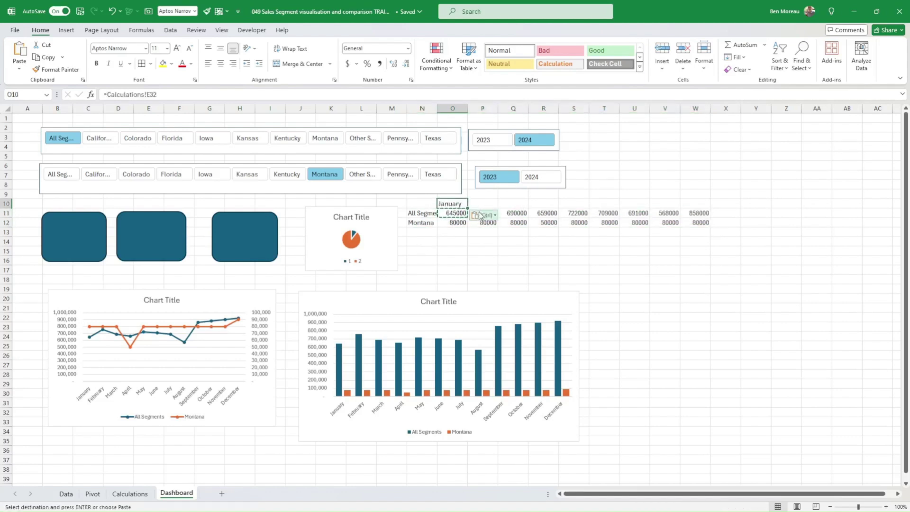
Fill the January heading across to December in column Z and extend both segments' monthly values in rows 11 and 12 to match.
mouse_move(468, 208)
left_mouse_down()
mouse_move(695, 204)
mouse_move(696, 222)
mouse_move(713, 228)
mouse_move(799, 228)
mouse_move(441, 223)
mouse_move(462, 222)
left_mouse_up()
left_click(693, 203)
left_click(788, 266)
Apply the custom number format ###, to the monthly values in O11:Z12 so they display in thousands.
right_click(465, 220)
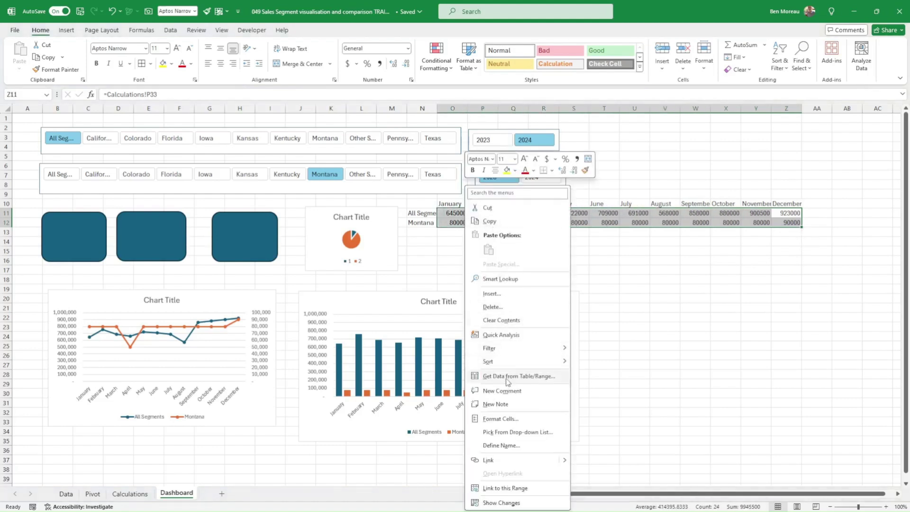
left_click(515, 419)
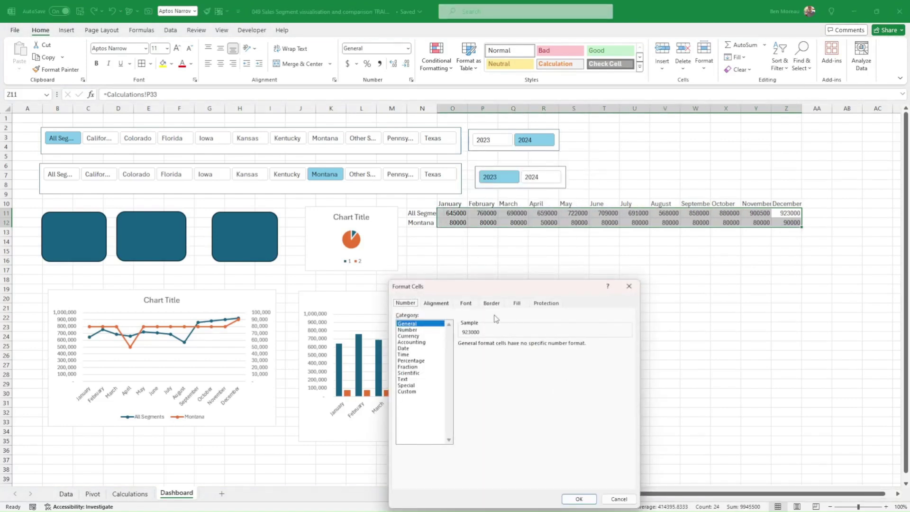
left_click(407, 392)
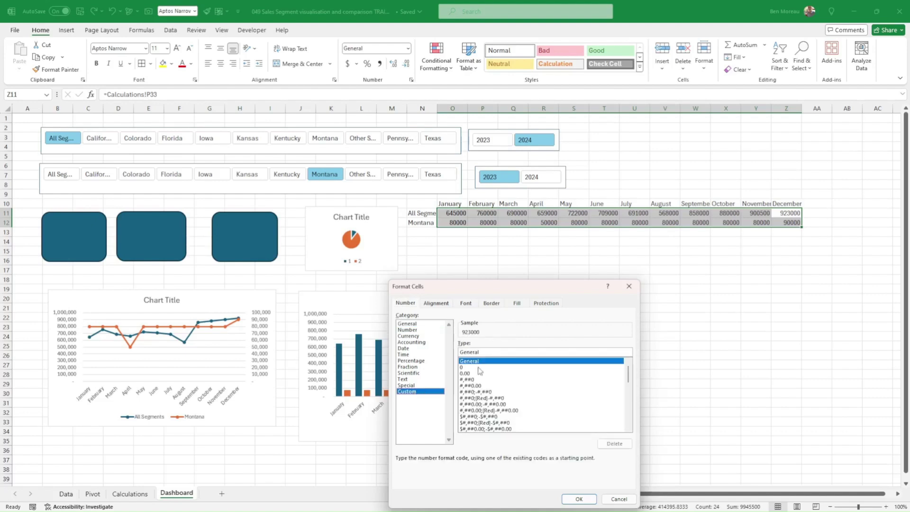
left_click_drag(484, 353, 434, 351)
type("###,")
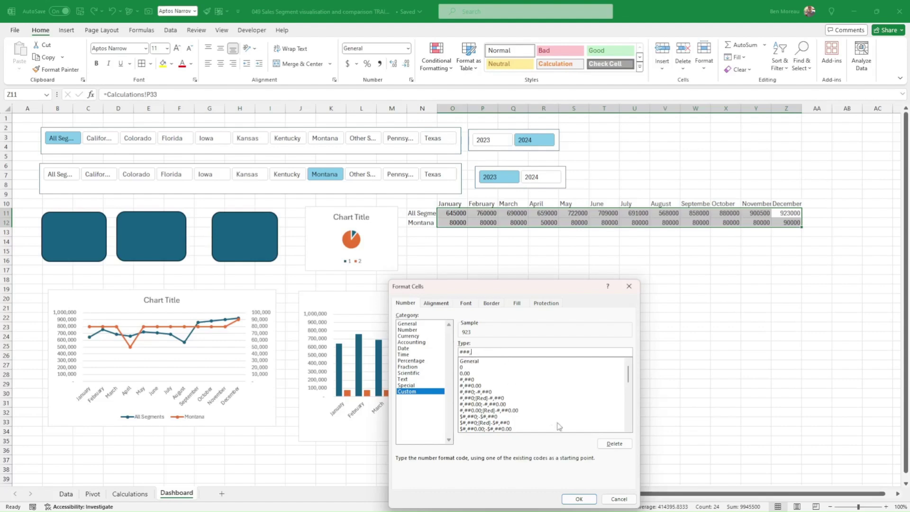
left_click(579, 499)
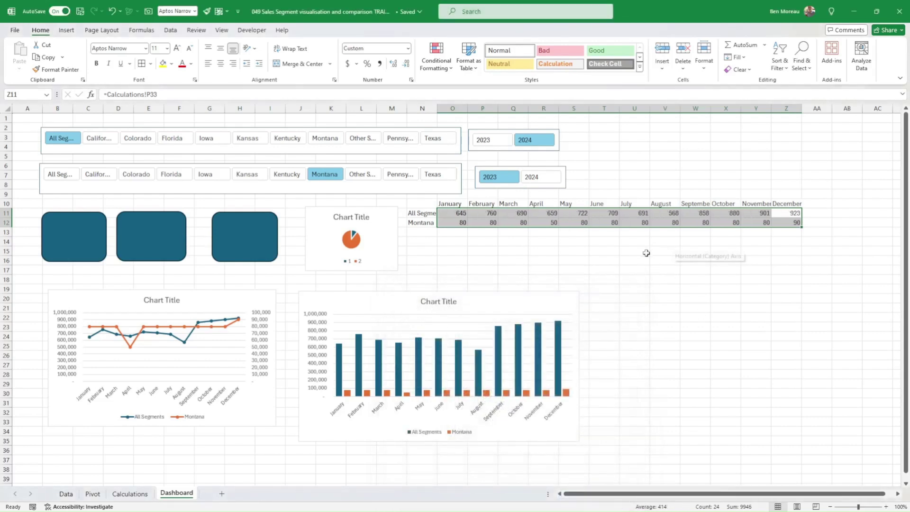
Label cell N10 of the monthly table "All 1000s".
left_click(422, 205)
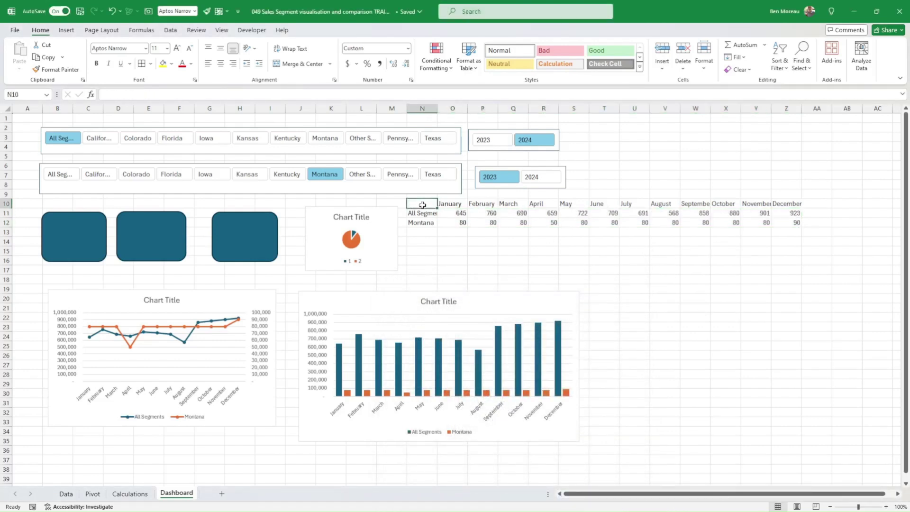
type("All Segm")
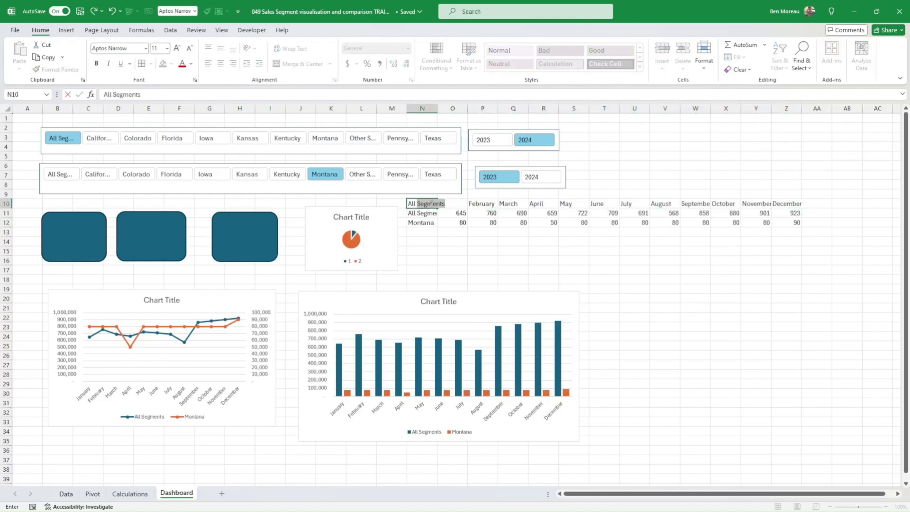
key("BackSpace")
key("BackSpace")
key("BackSpace")
key("BackSpace")
key("BackSpace")
type("100")
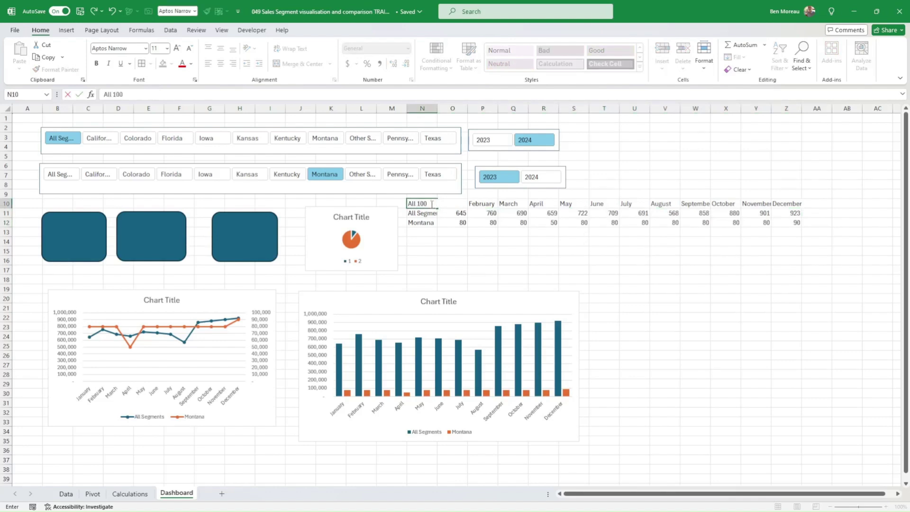
type("0s")
key("ctrl+Return")
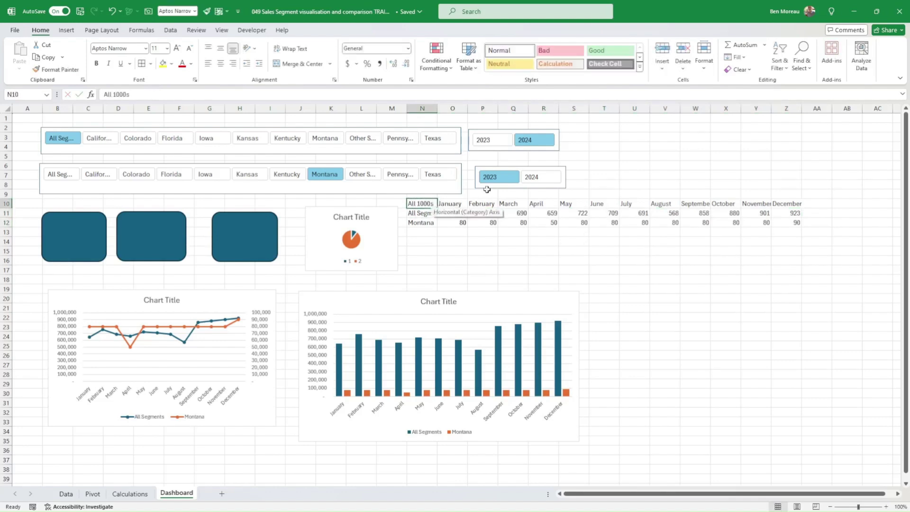
left_click(592, 234)
left_click(463, 234)
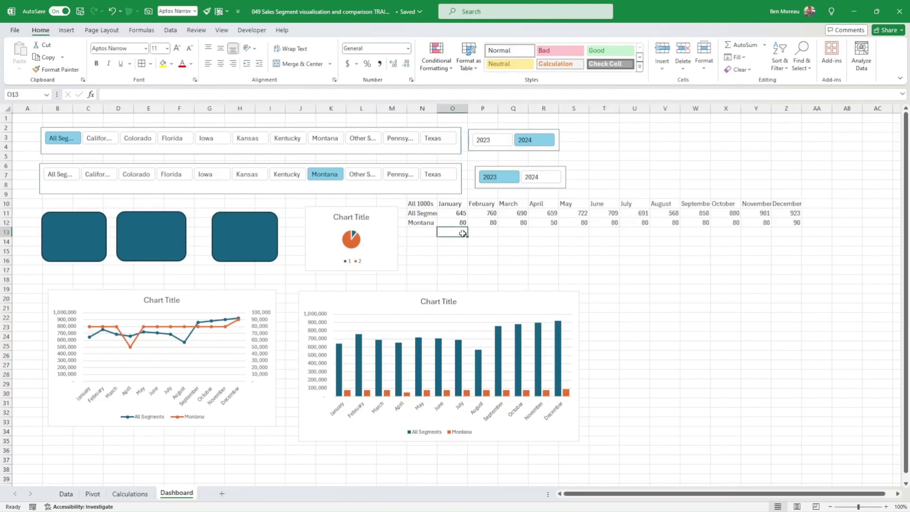
left_click(450, 214)
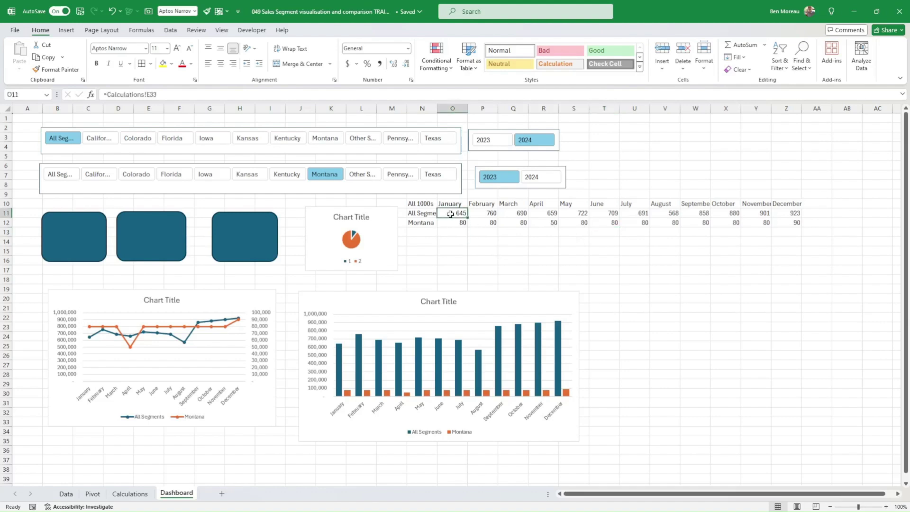
Move the column chart beneath the monthly table, enlarge it to about the table's width, and widen columns N to Z.
left_click_drag(547, 290, 672, 257)
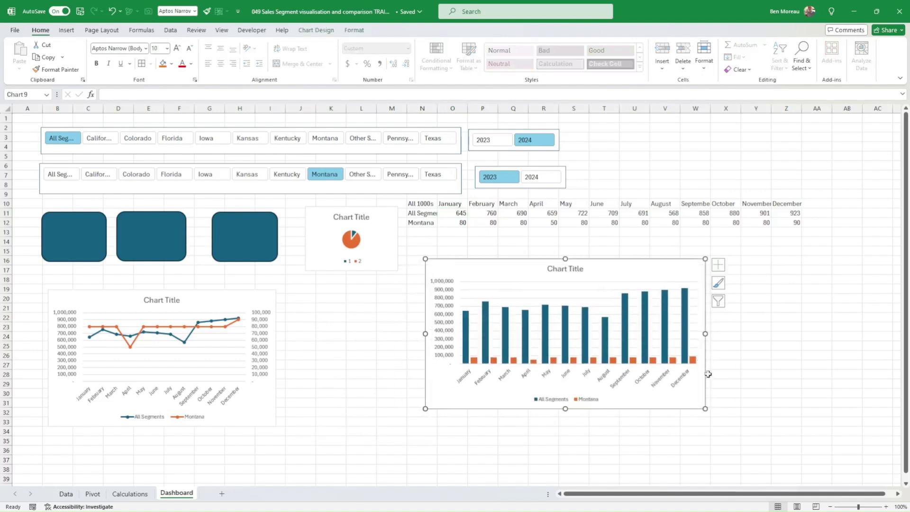
left_click_drag(706, 409, 851, 431)
left_click(788, 110)
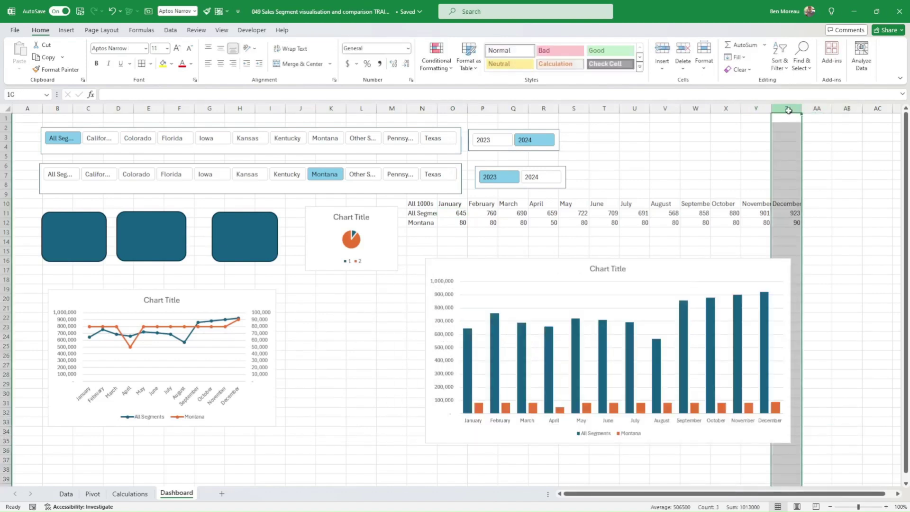
left_click_drag(788, 111, 440, 111)
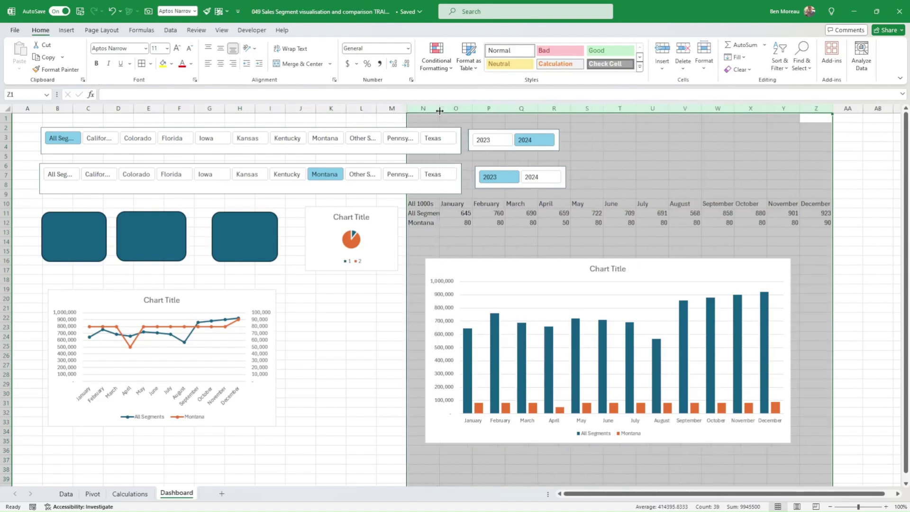
Move the three rounded rectangles up to row 10 and bring them closer together in an evenly spaced row.
left_click(69, 262)
left_click_drag(69, 261, 65, 254)
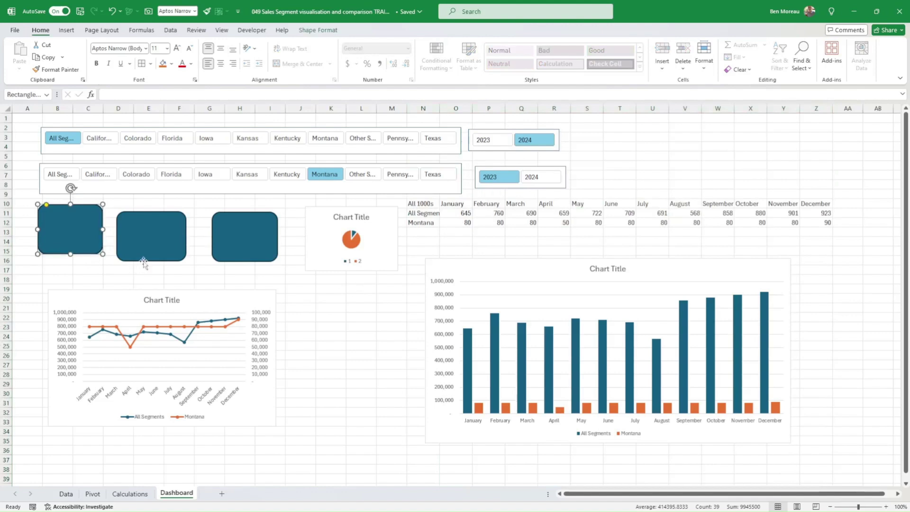
left_click_drag(144, 261, 140, 255)
left_click_drag(229, 258, 214, 251)
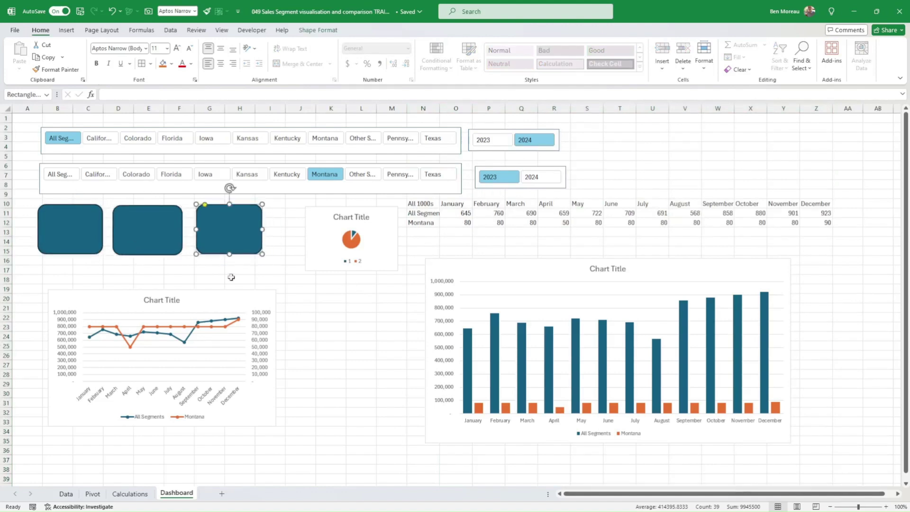
Raise the line chart's upper edge closer to the rectangles and narrow the chart slightly.
left_click(230, 293)
left_click_drag(161, 290, 161, 275)
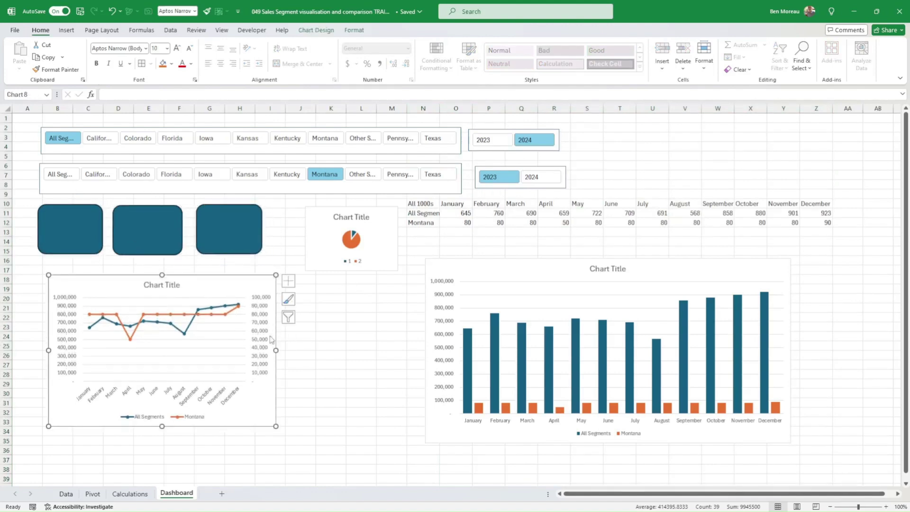
left_click_drag(276, 350, 266, 350)
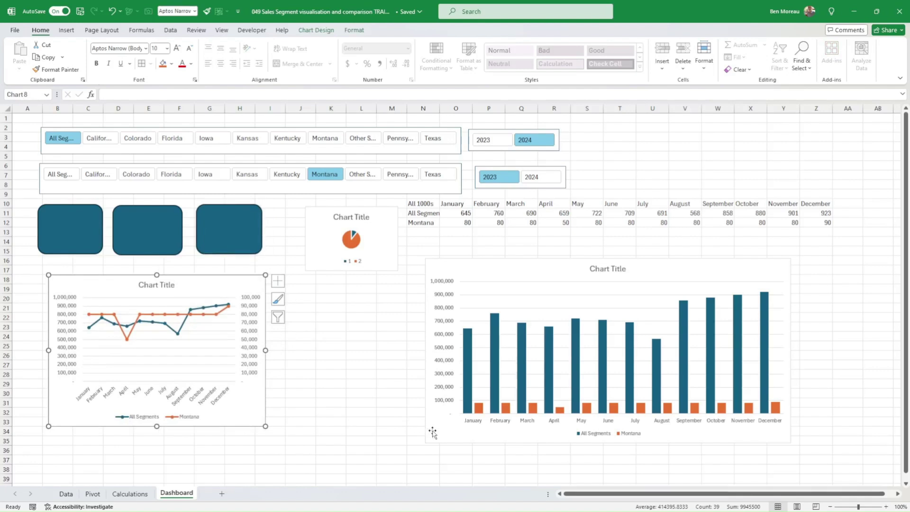
Shorten the pie chart so its lower edge ends at about row 15.
left_click(426, 427)
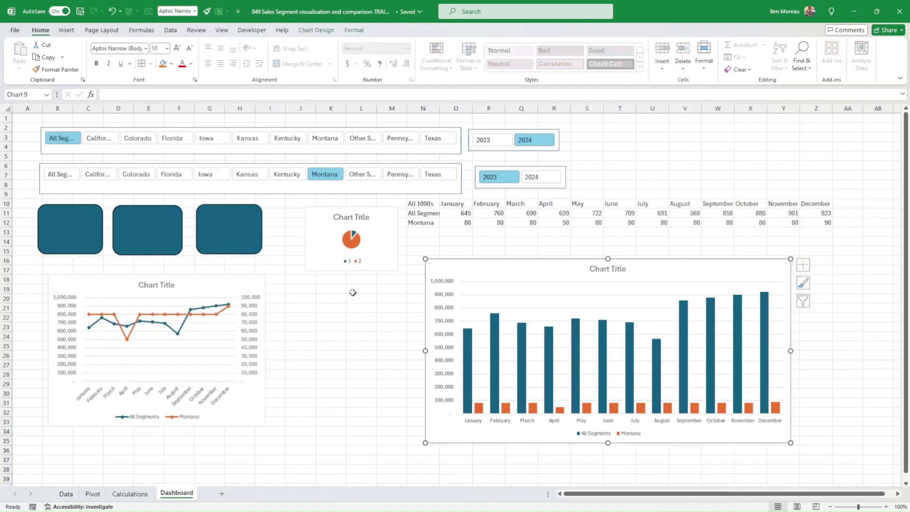
left_click(352, 273)
left_click_drag(352, 271, 352, 257)
Enlarge the line chart across to about column M and down to about row 38.
left_click(273, 281)
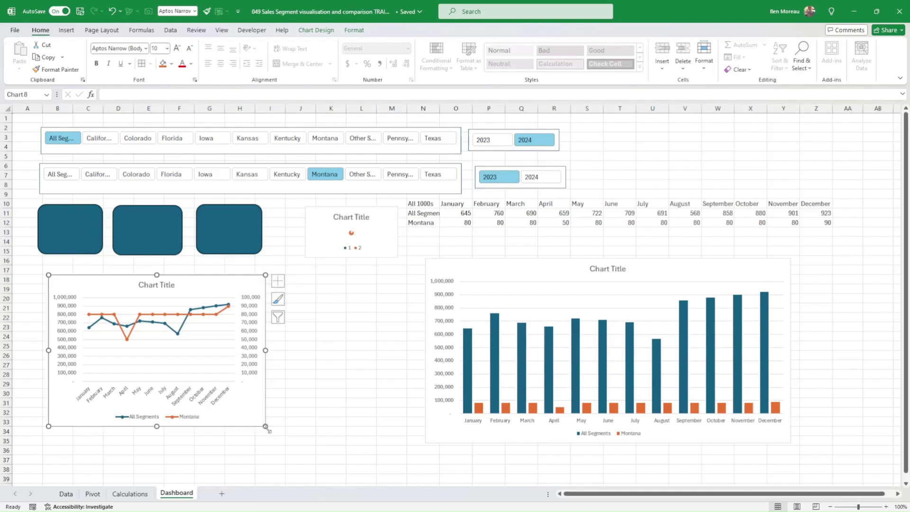
left_click_drag(268, 429, 403, 477)
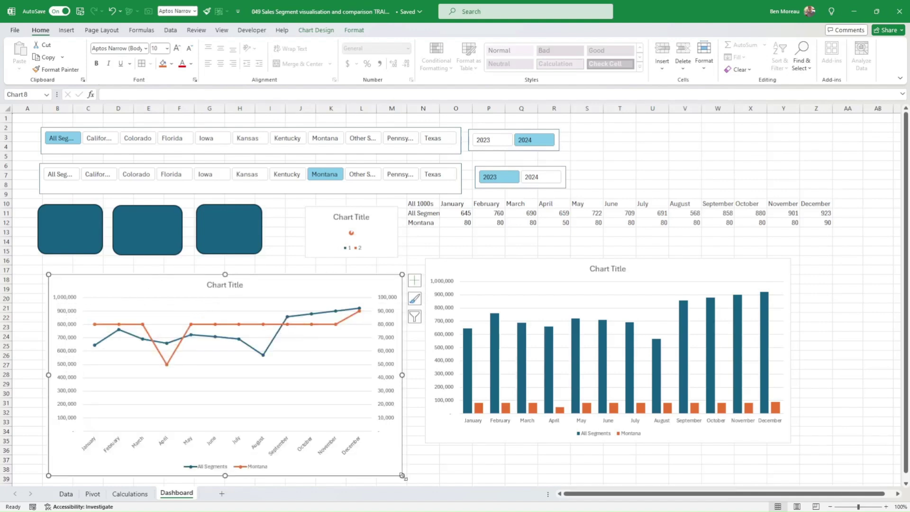
scroll(428, 450, "down", 2)
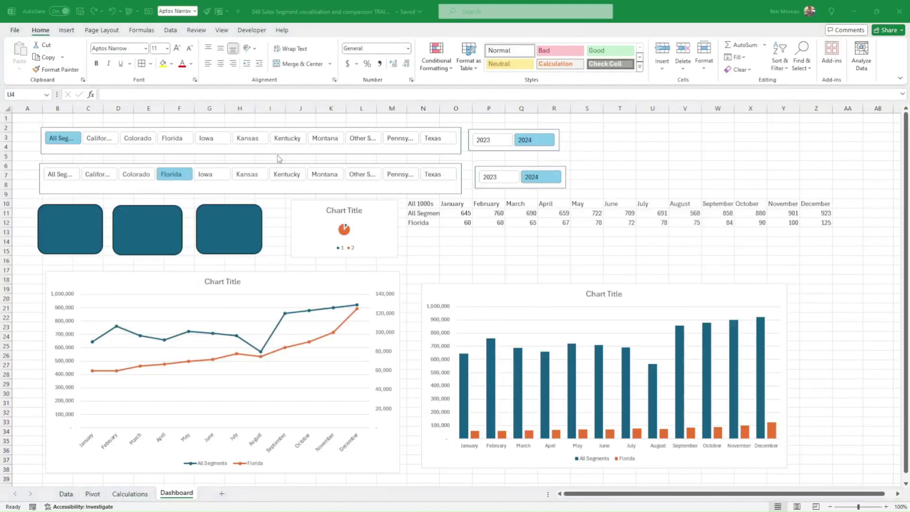
Modify the upper segment slicer's style SlicerStyleLight1 2, giving "Unselected Item with Data" a dark teal theme fill.
left_click(311, 153)
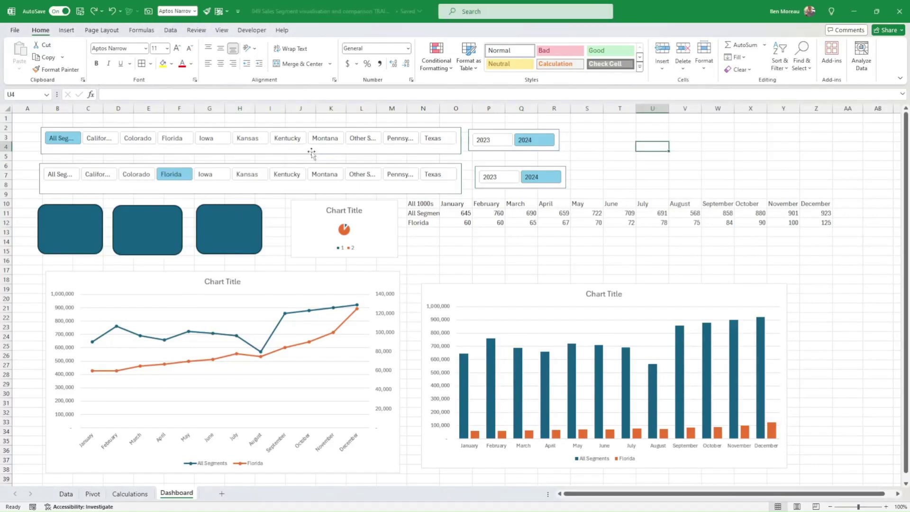
left_click(312, 153)
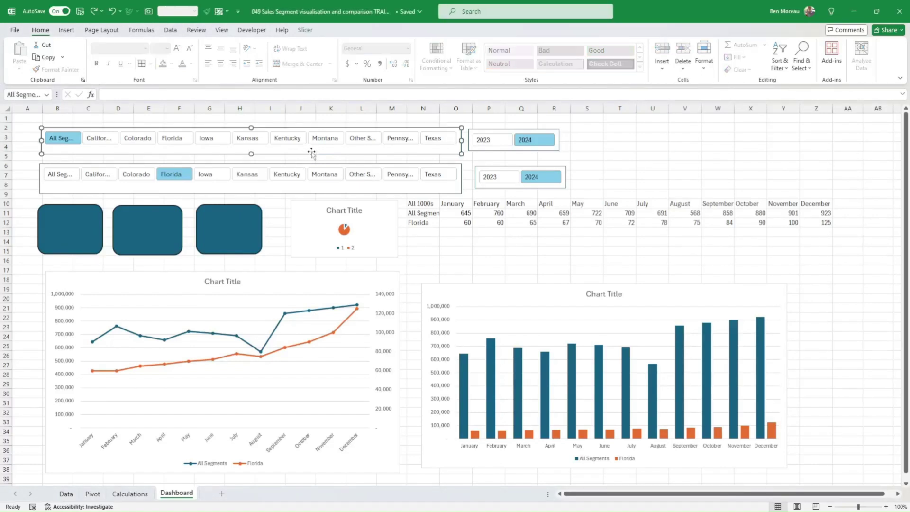
left_click(304, 31)
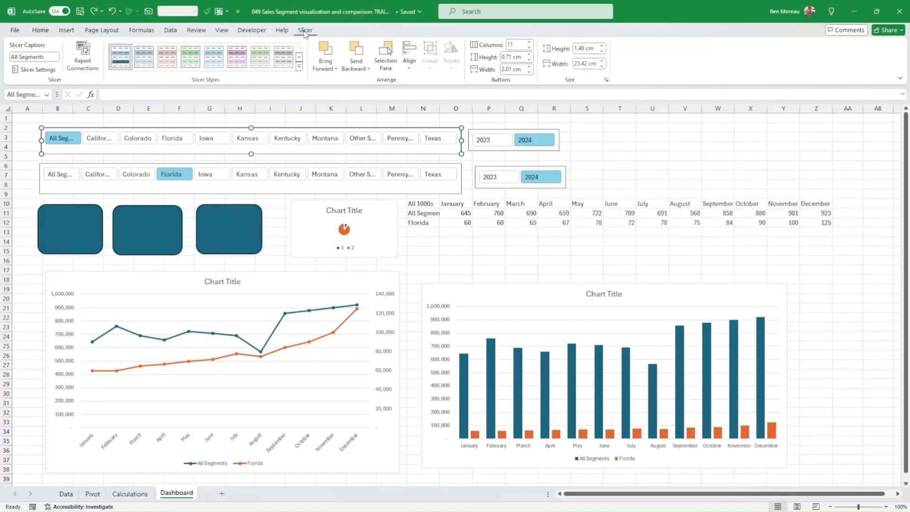
right_click(121, 58)
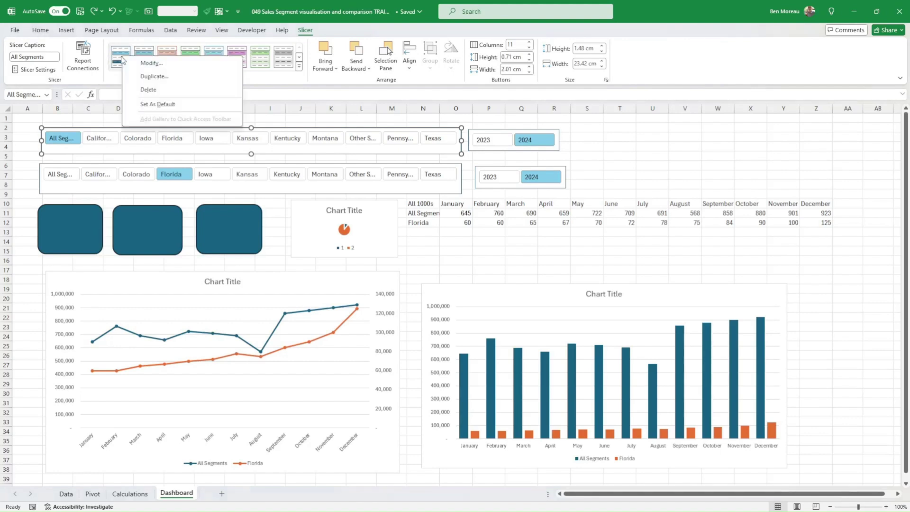
left_click(157, 66)
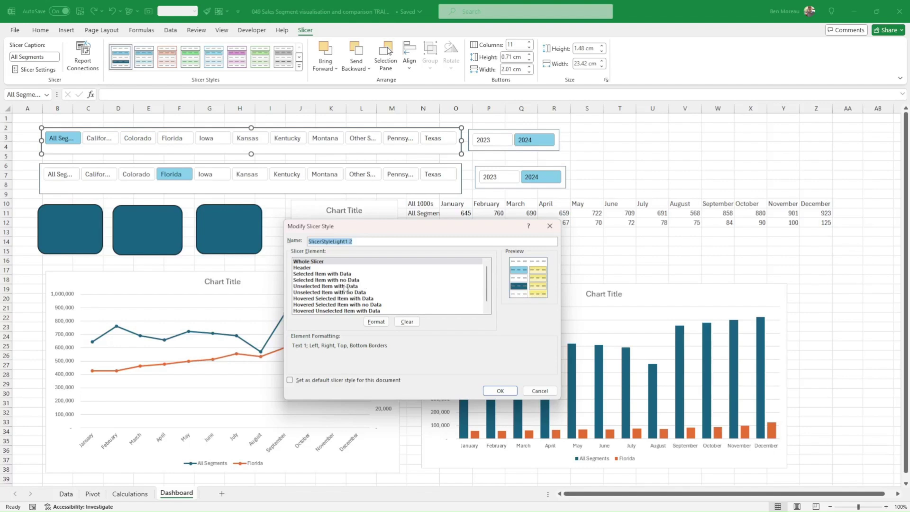
left_click(340, 286)
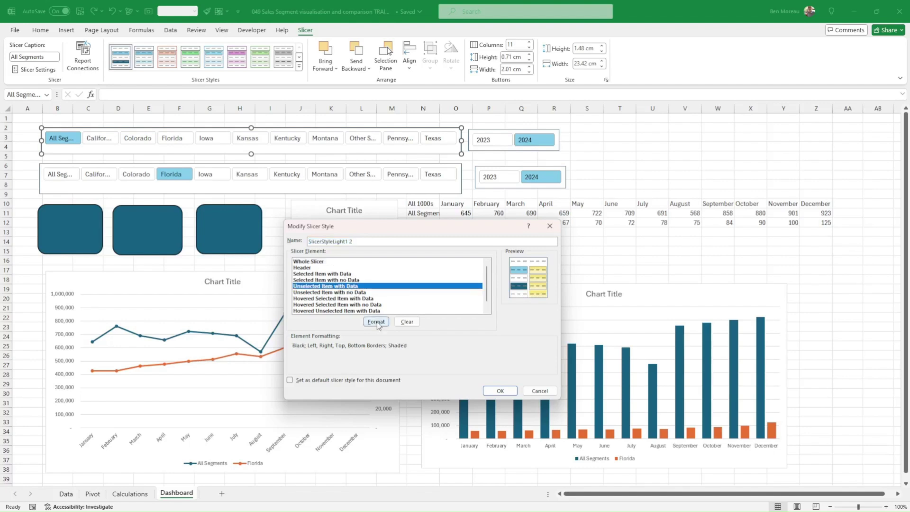
left_click(376, 322)
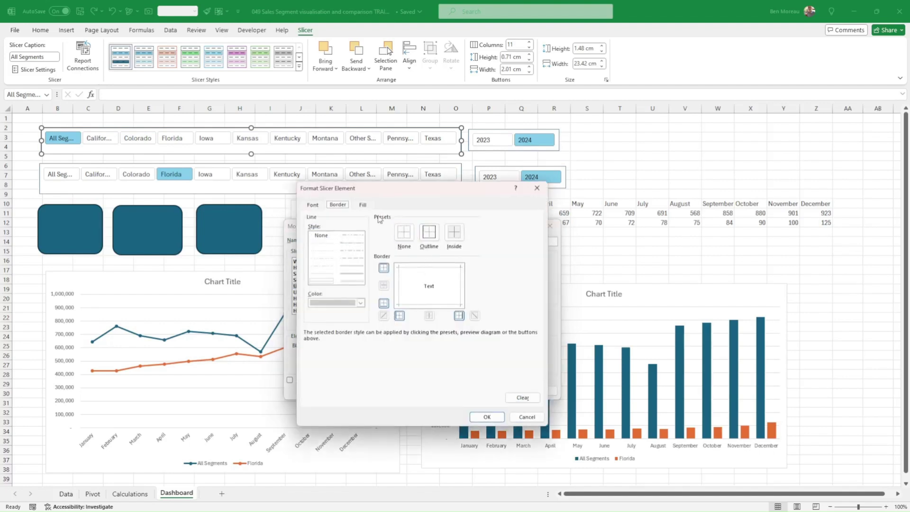
left_click(364, 205)
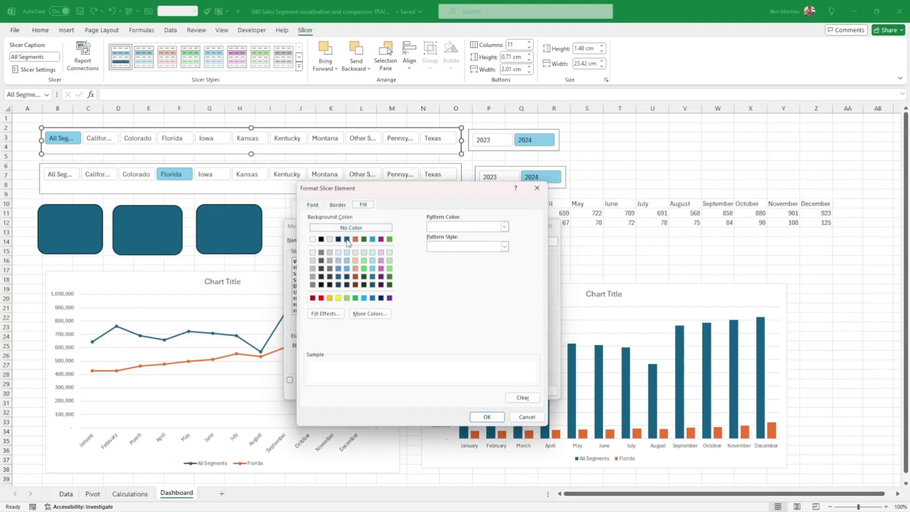
left_click(348, 239)
Set the font color of the slicer style's unselected items with data to white and apply the modified style.
left_click(317, 206)
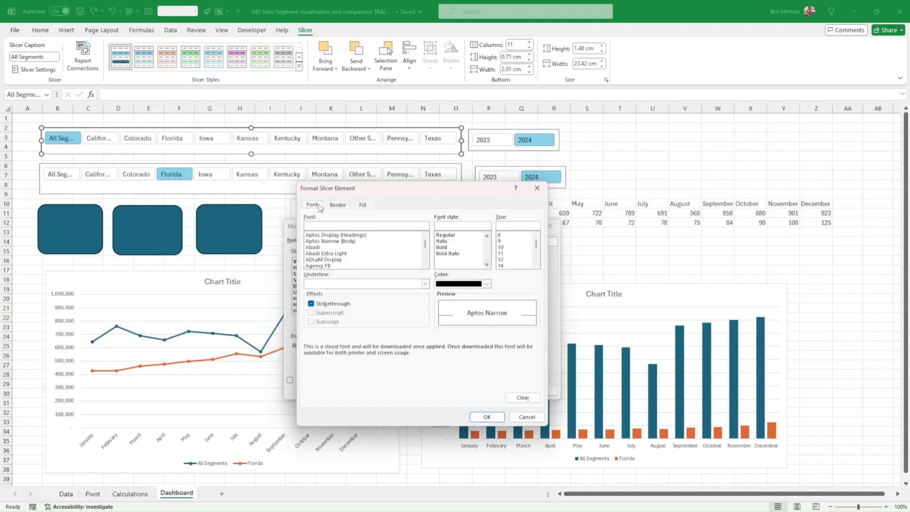
left_click(446, 284)
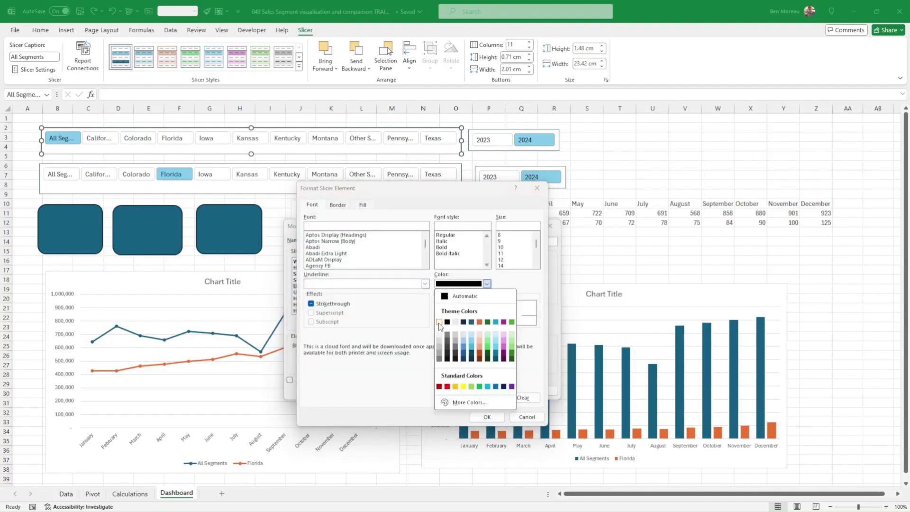
left_click(443, 326)
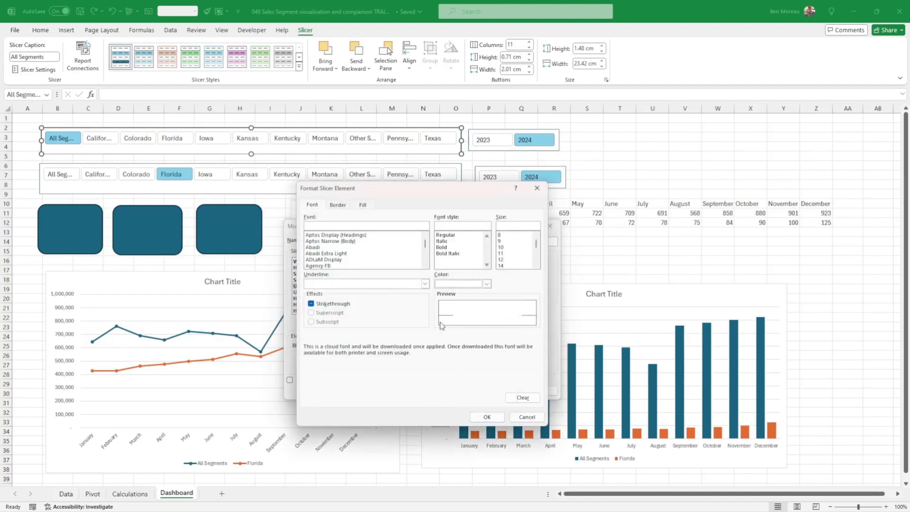
left_click(480, 414)
left_click(487, 393)
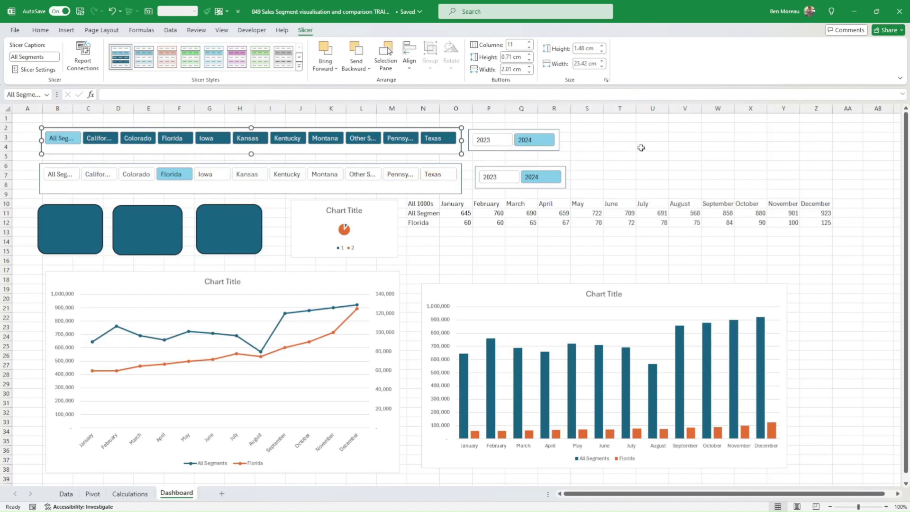
Open the upper segment slicer's style SlicerStyleLight1 2 for modification and try to clear the border of its Header element.
left_click(644, 146)
left_click(443, 154)
right_click(444, 154)
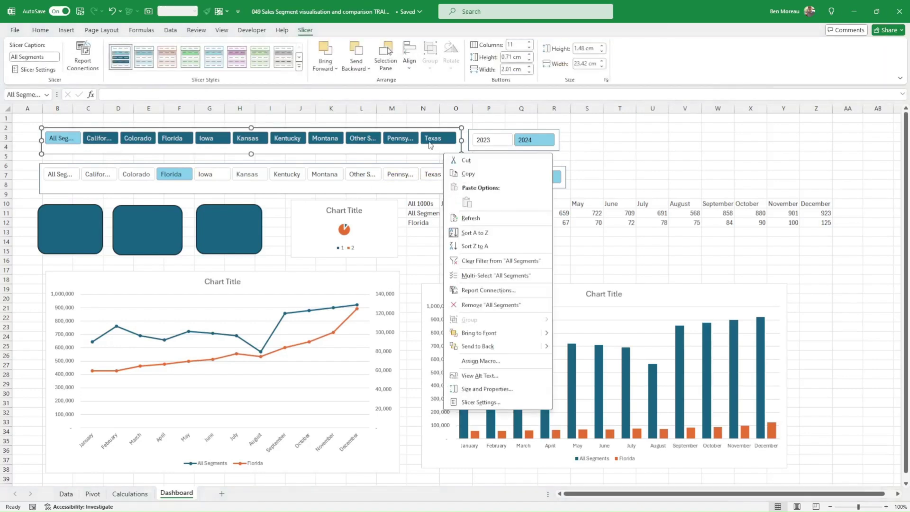
right_click(126, 57)
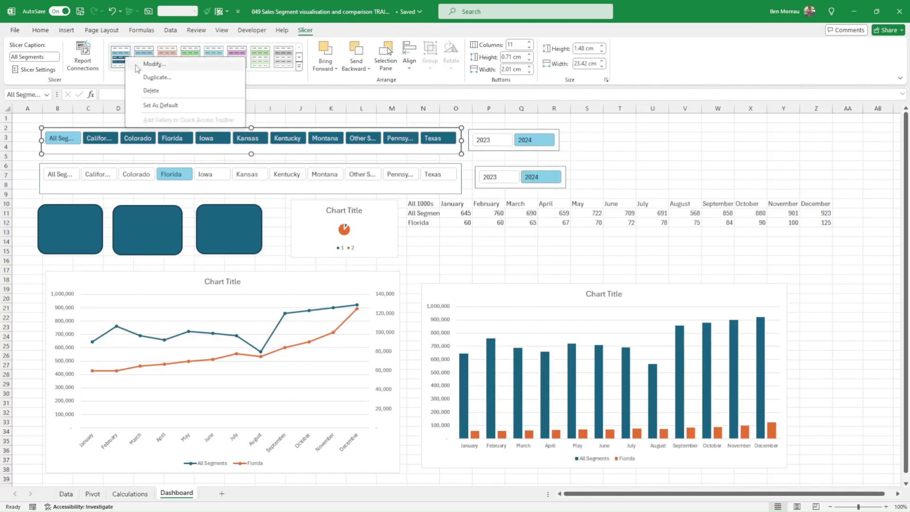
left_click(152, 78)
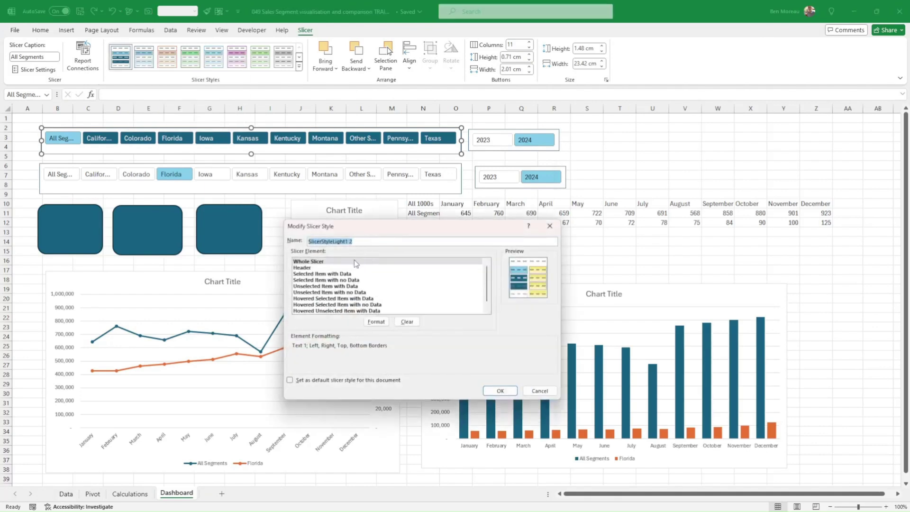
left_click(312, 268)
left_click(376, 321)
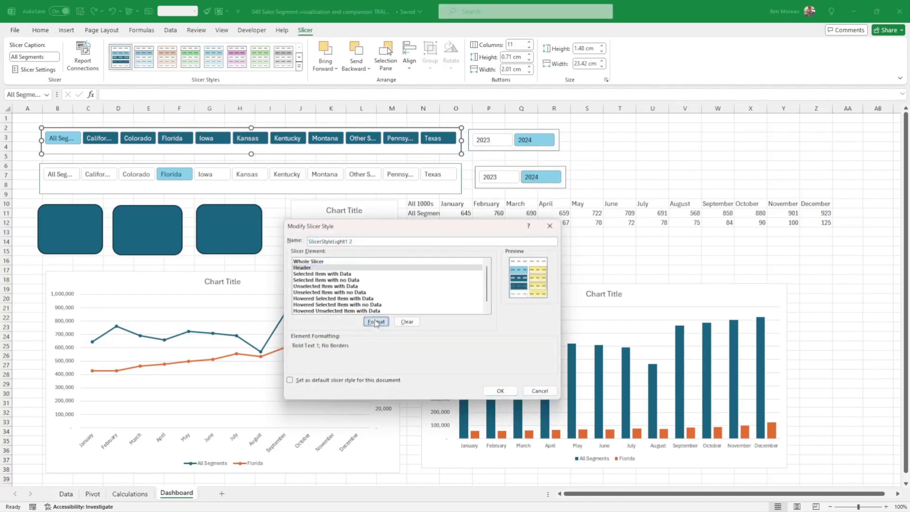
left_click(339, 205)
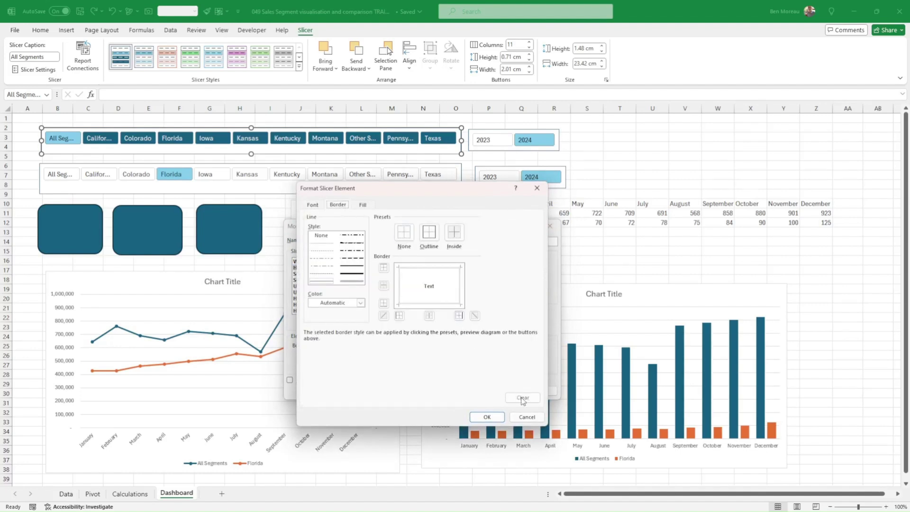
left_click(487, 417)
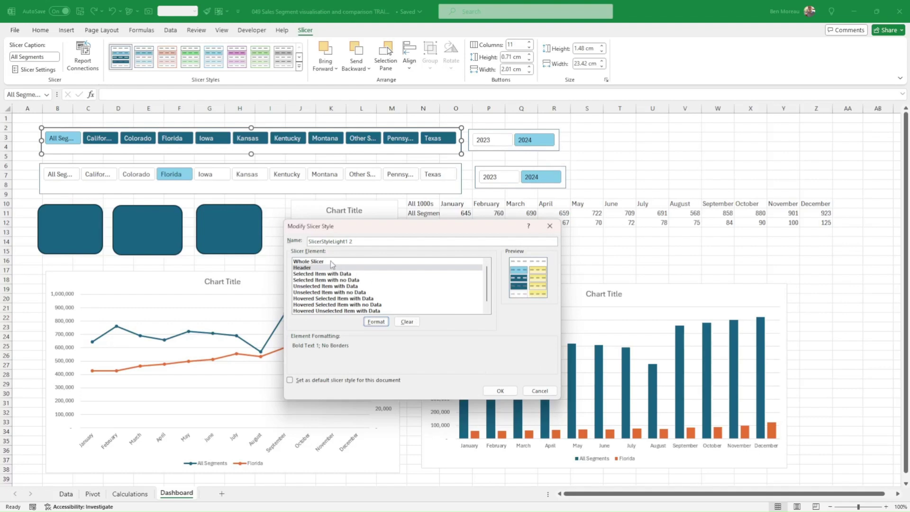
Clear the border of the Whole Slicer element in the dark teal slicer style and save the style.
left_click(331, 261)
left_click(384, 320)
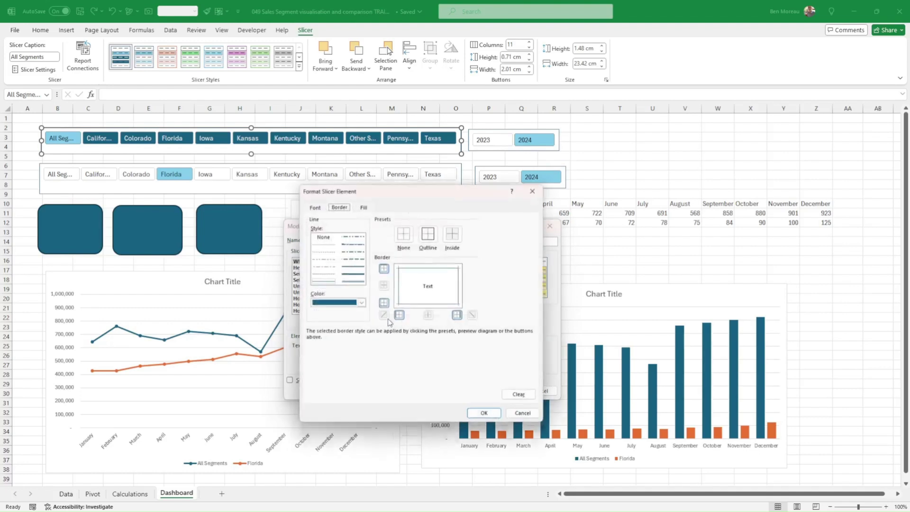
left_click(523, 398)
left_click(496, 417)
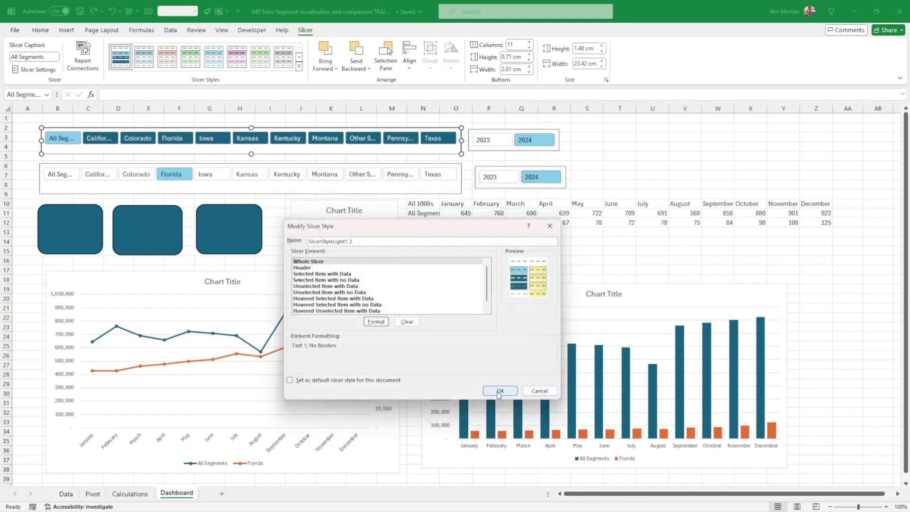
left_click(499, 392)
left_click(631, 137)
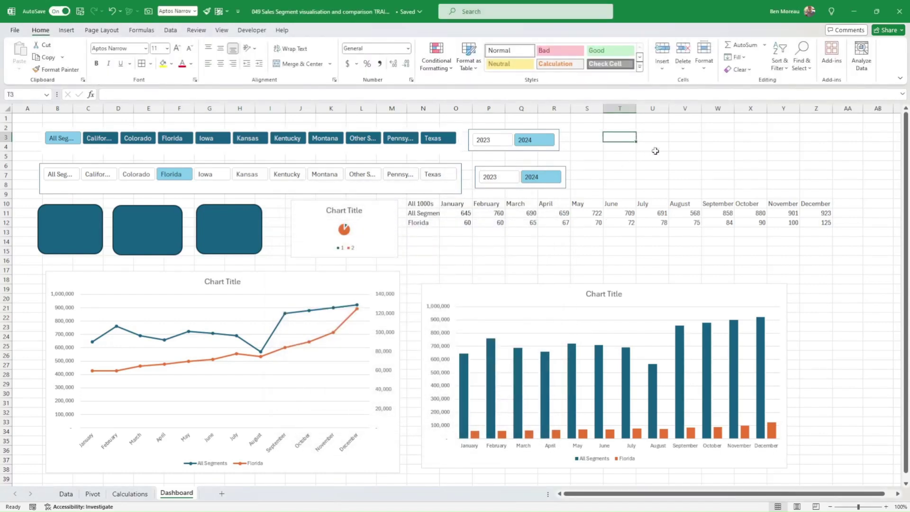
Apply the custom dark teal slicer style to the upper Year slicer and align it with the upper segment slicer.
left_click(539, 150)
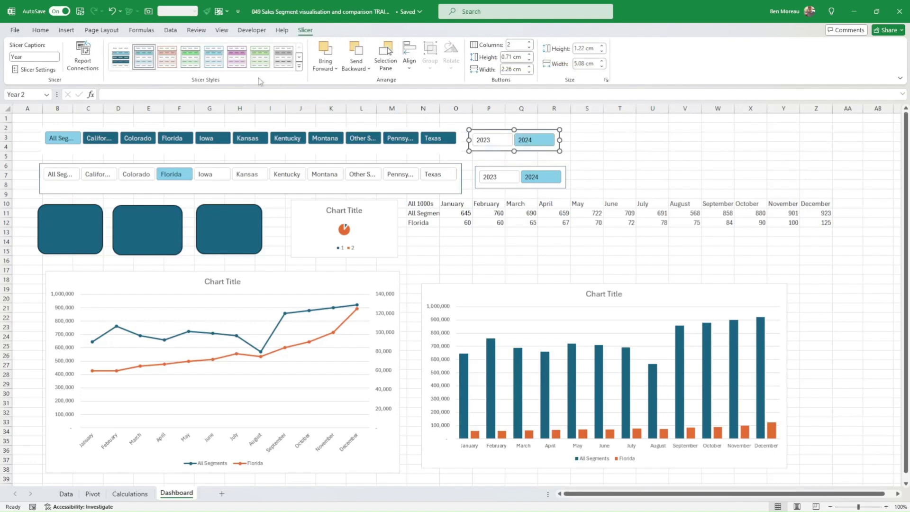
left_click(120, 57)
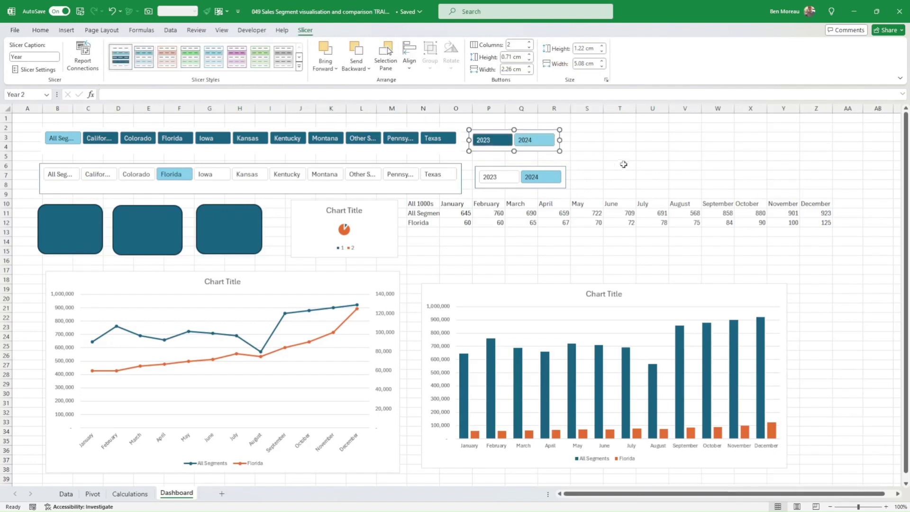
left_click(625, 147)
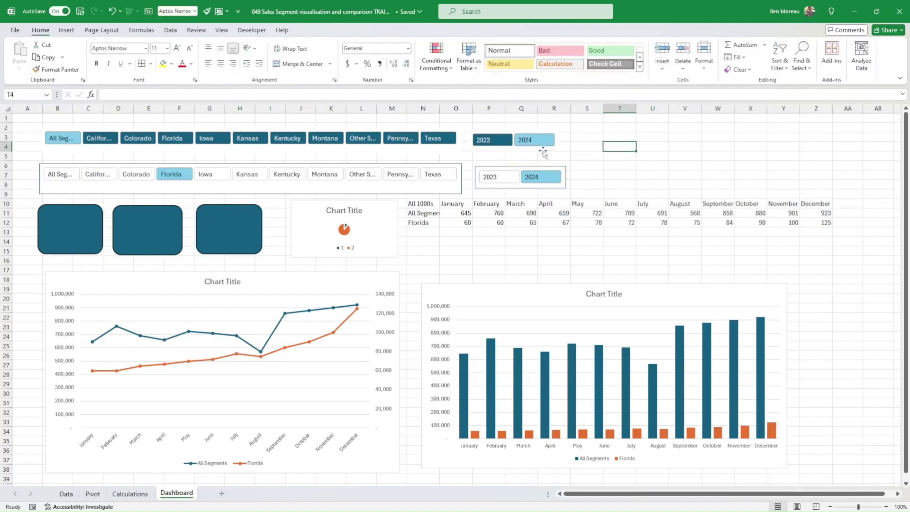
left_click_drag(544, 153, 543, 151)
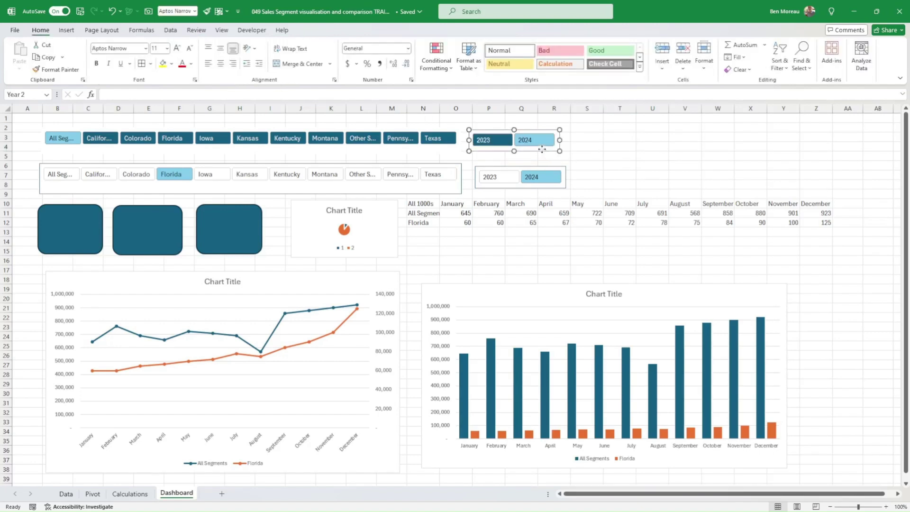
Move the lower segment slicer slightly up and apply the light orange slicer style to it.
left_click(446, 190)
left_click_drag(446, 189, 446, 184)
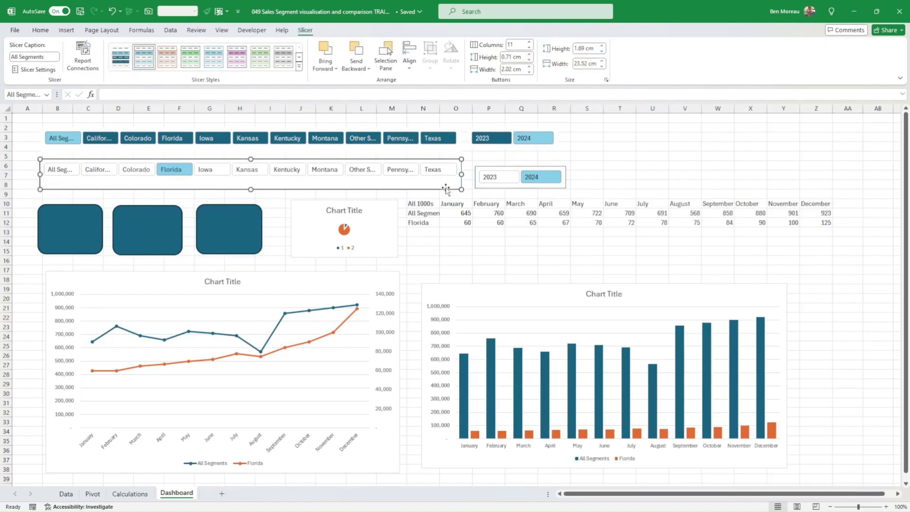
left_click(172, 59)
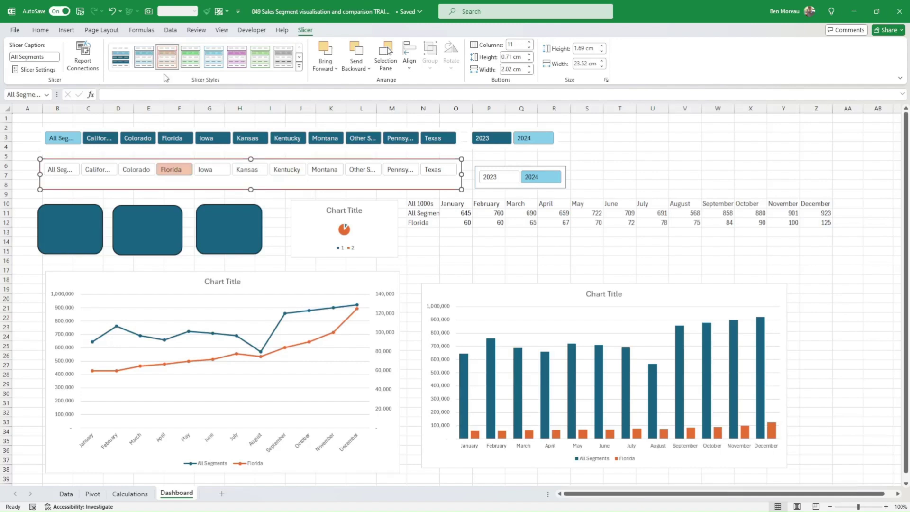
right_click(167, 56)
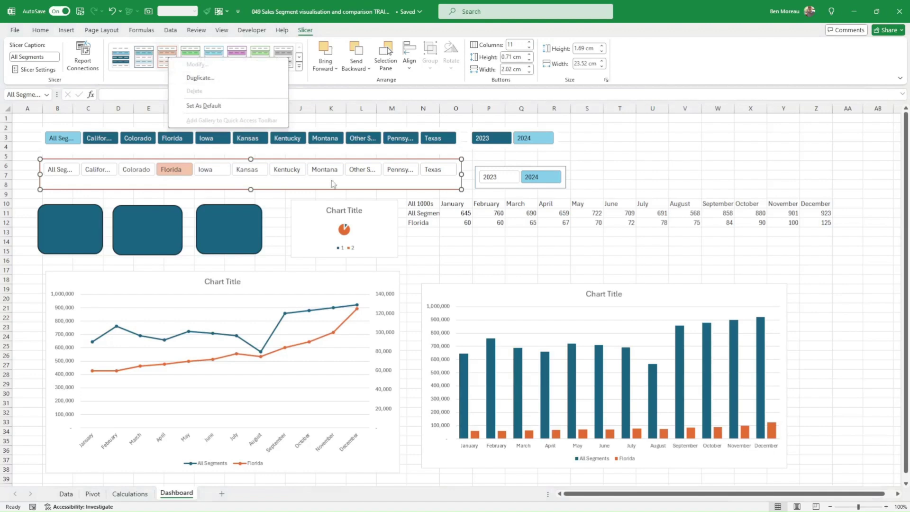
key("Escape")
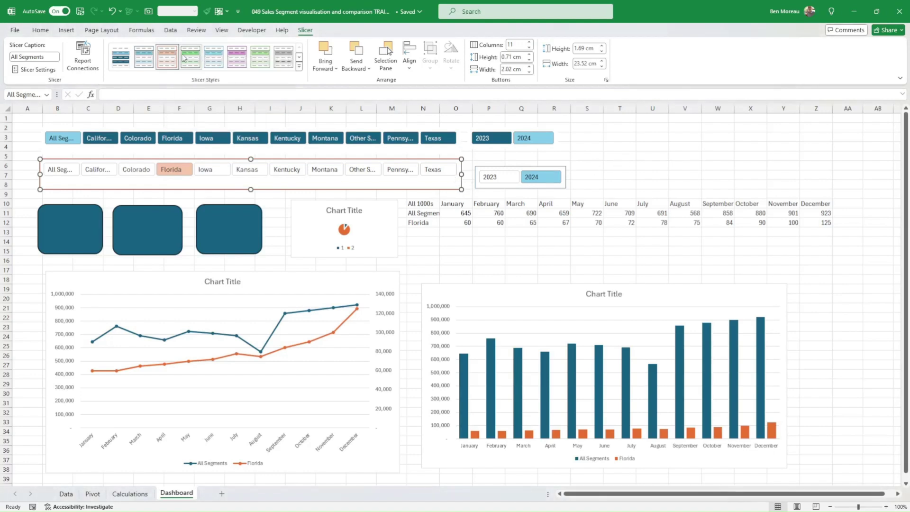
Duplicate the light orange slicer style and clear the border of the copy's Whole Slicer element.
right_click(167, 60)
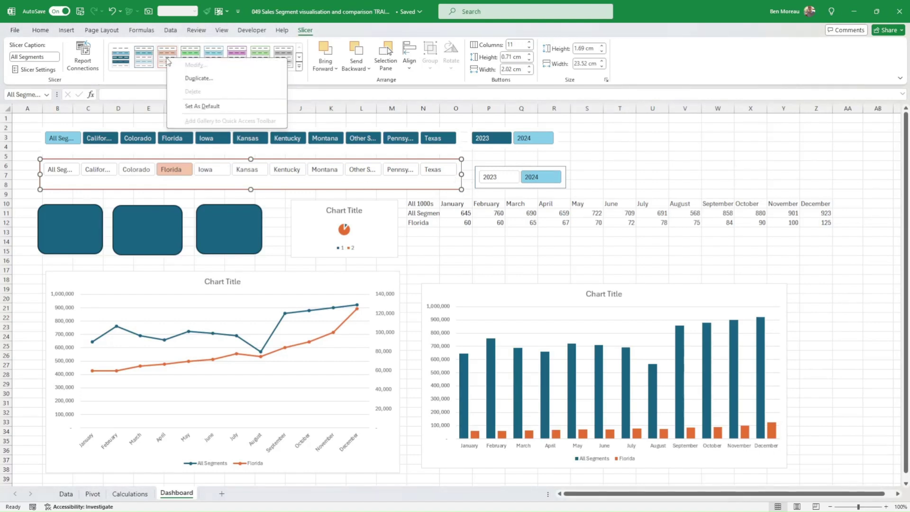
left_click(197, 81)
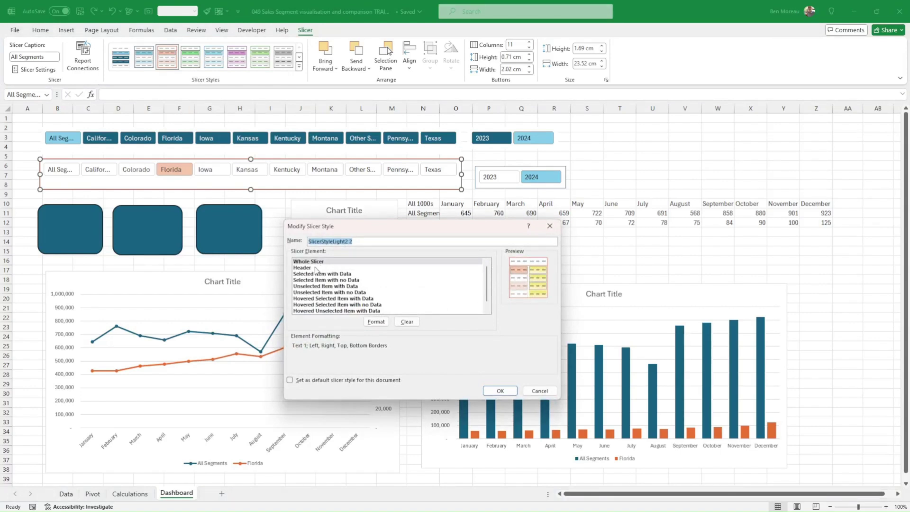
left_click(376, 321)
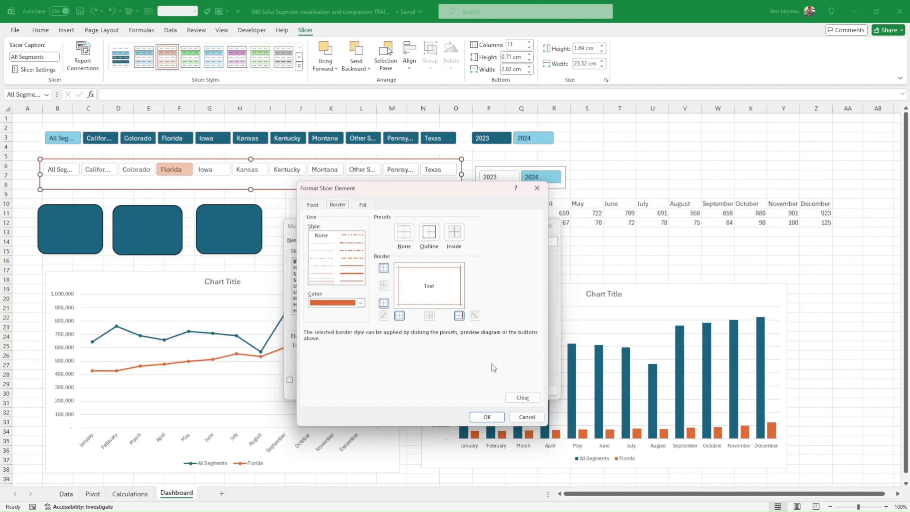
left_click(523, 398)
left_click(487, 417)
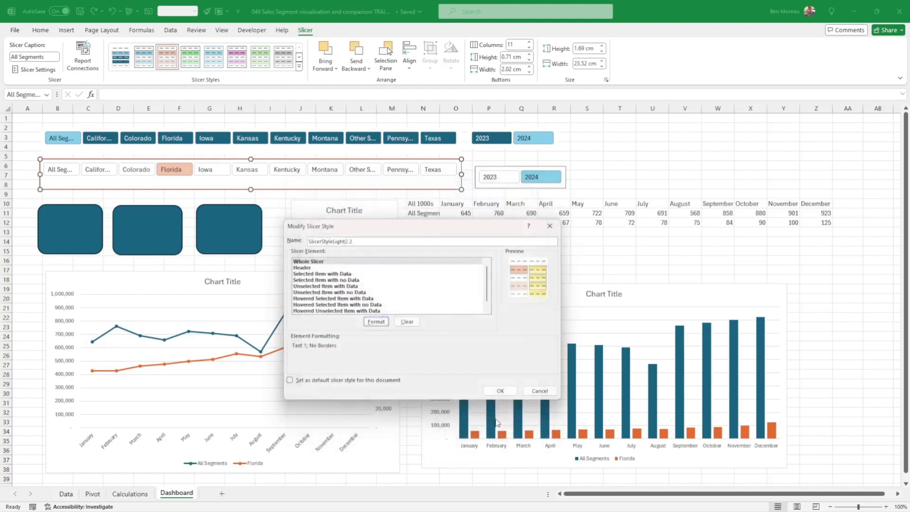
Give "Unselected Item with Data" an orange theme fill in the duplicated style and use the style on the lower segment slicer.
left_click(322, 286)
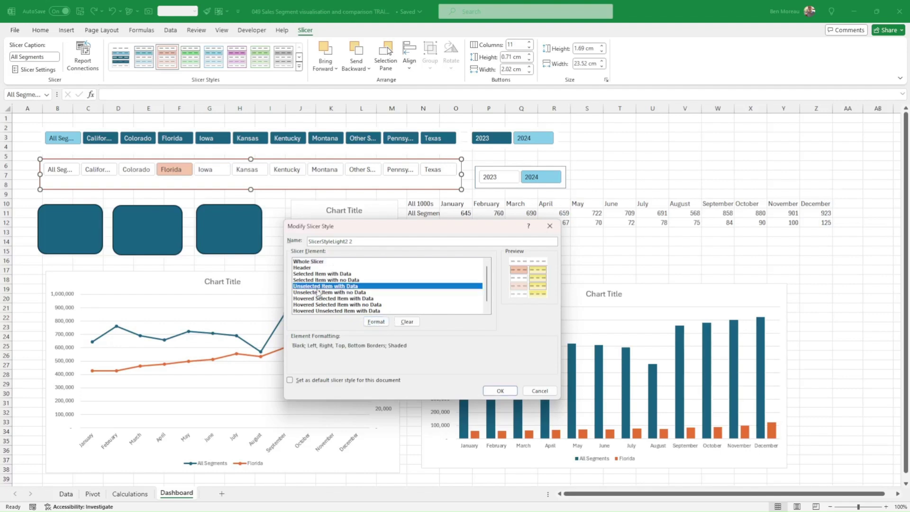
left_click(376, 322)
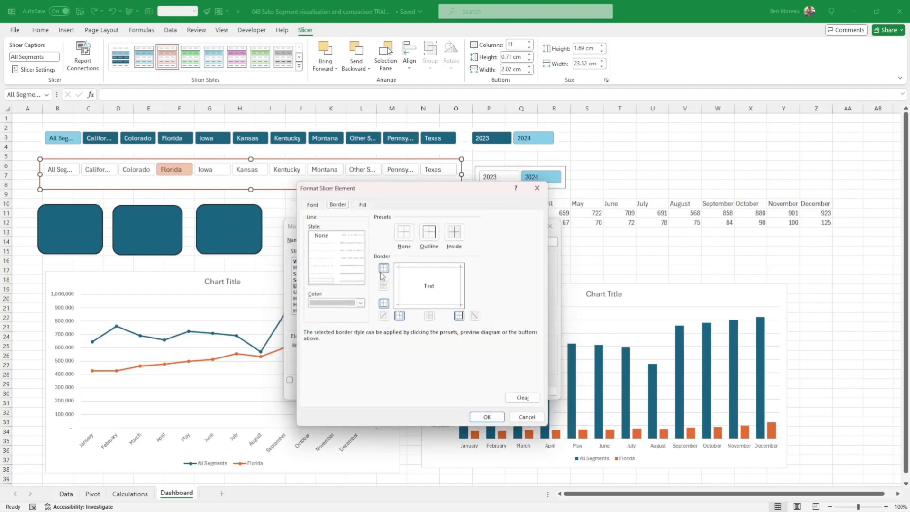
left_click(362, 205)
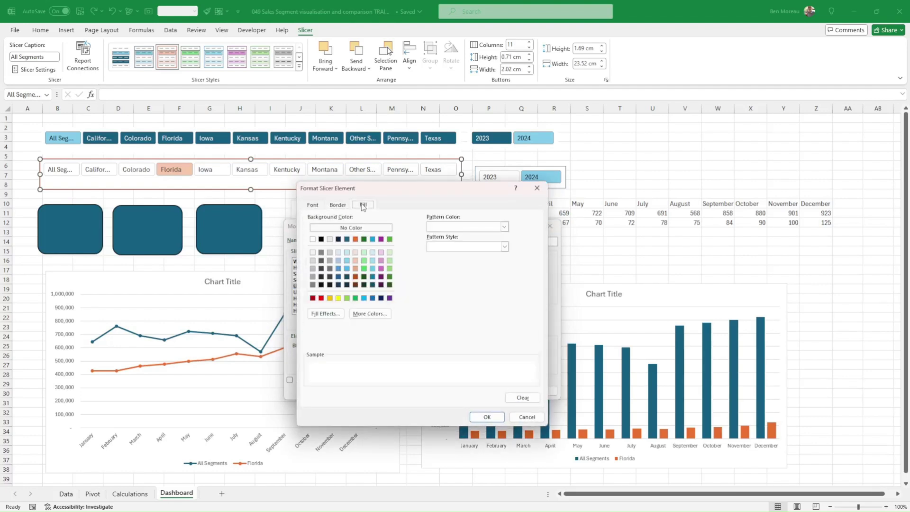
left_click(356, 239)
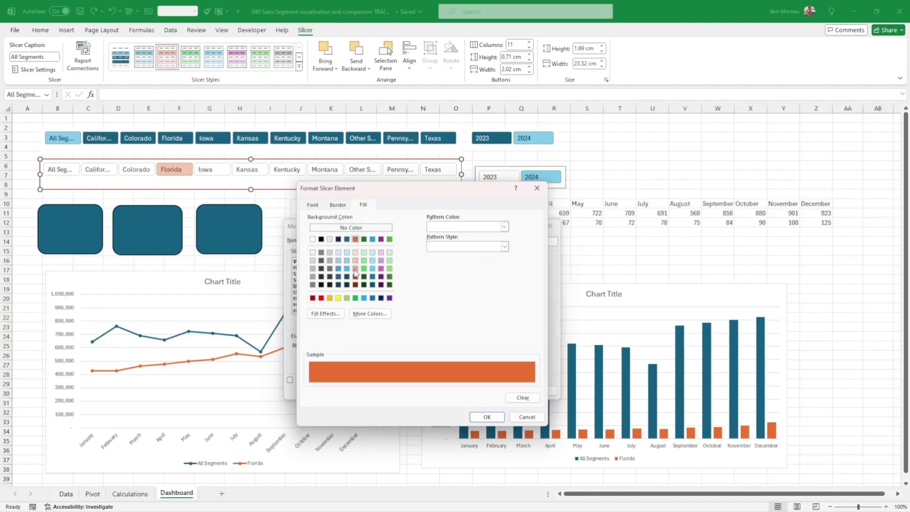
left_click(487, 416)
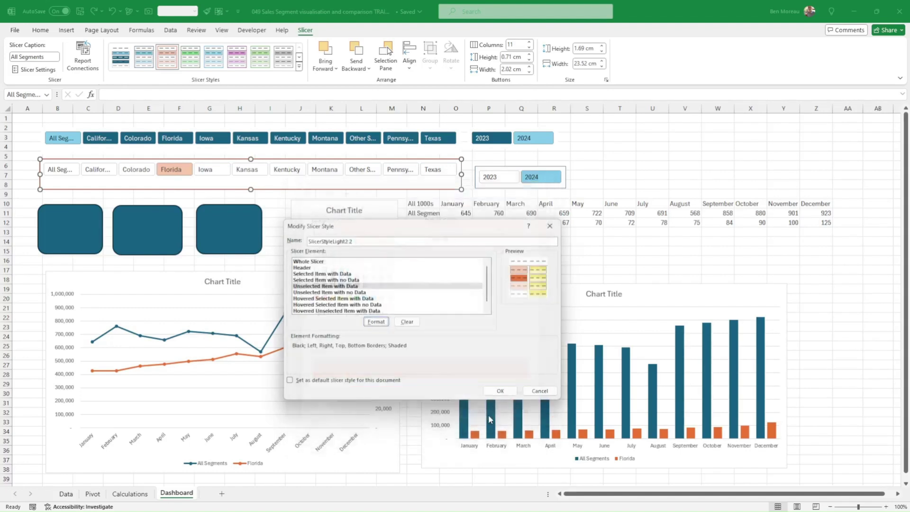
left_click(500, 390)
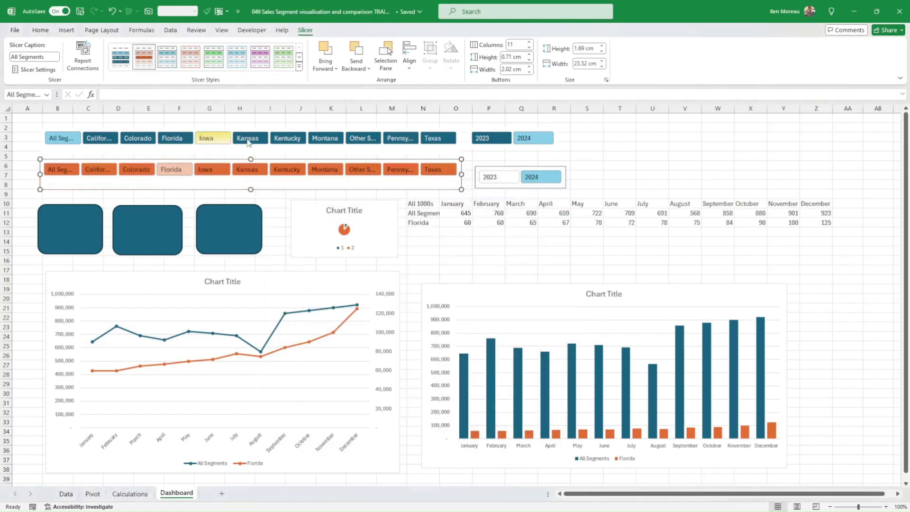
left_click(651, 156)
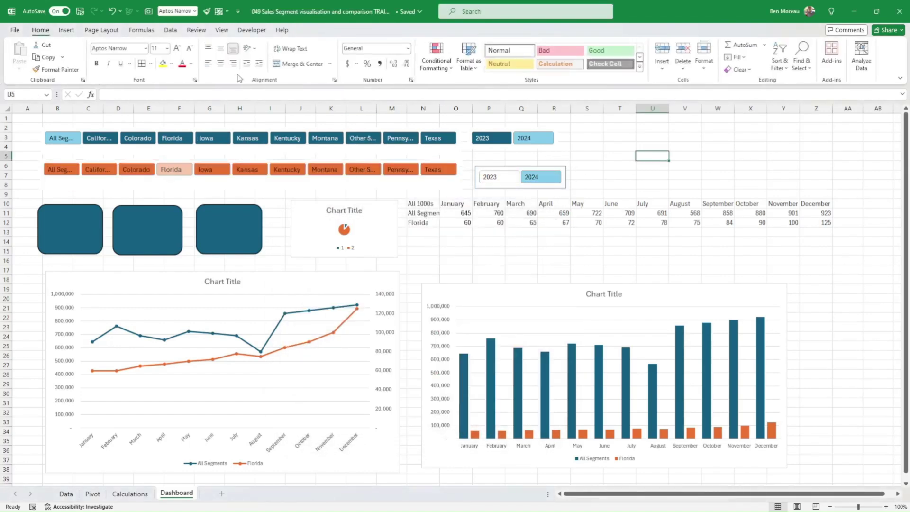
Modify the lower segment slicer's style SlicerStyleLight2 2, changing the "Unselected Item with Data" fill to a darker orange.
left_click(328, 188)
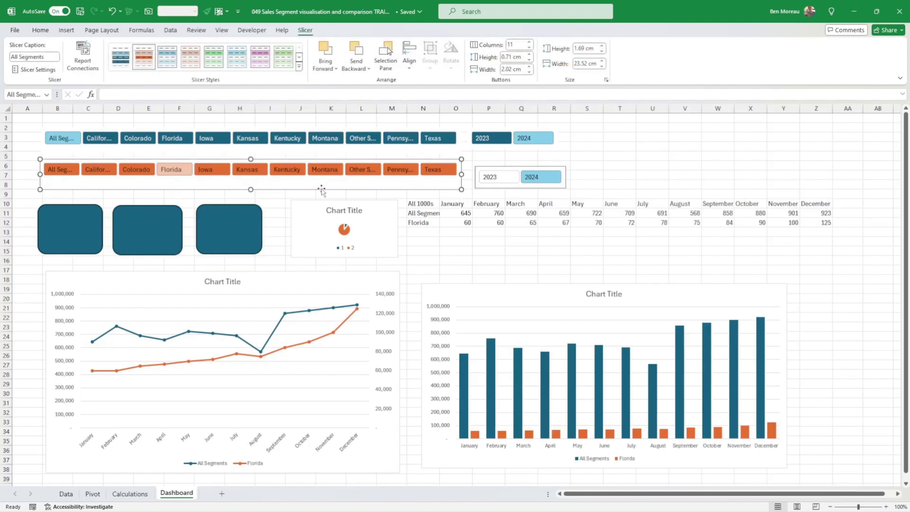
right_click(148, 58)
left_click(175, 67)
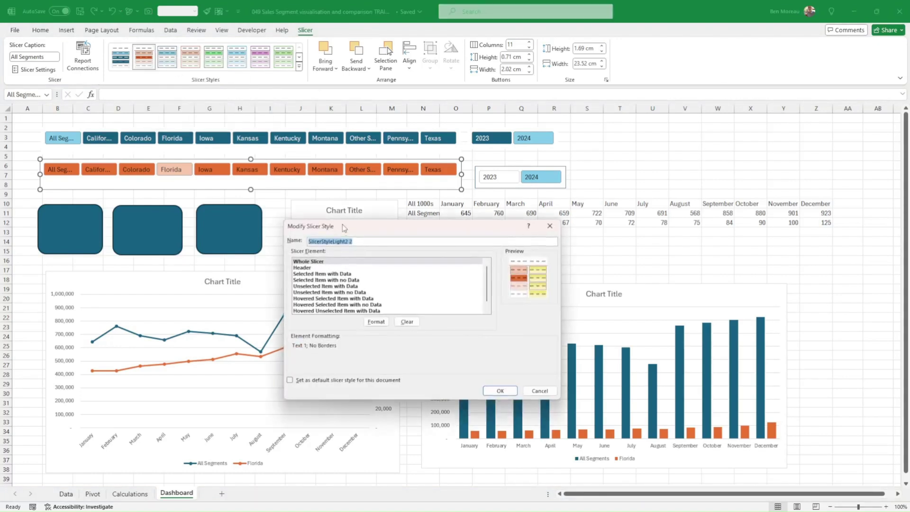
left_click(339, 286)
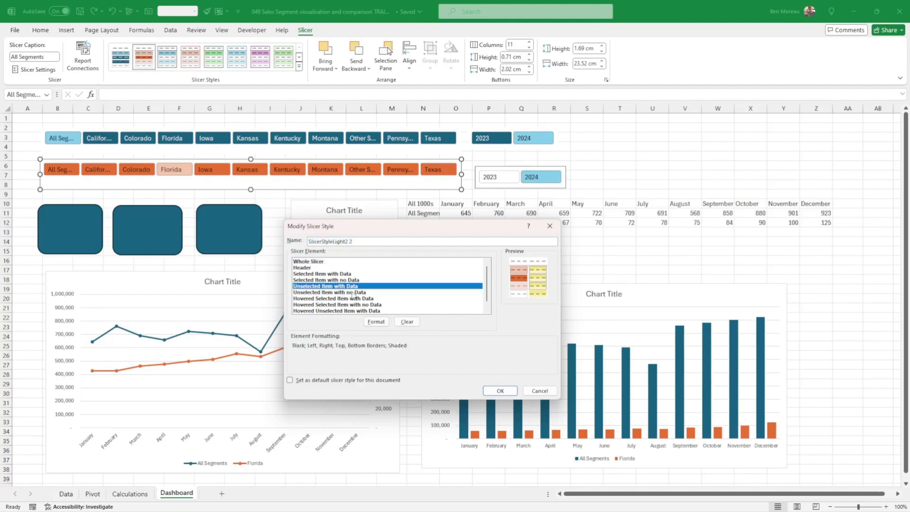
left_click(379, 322)
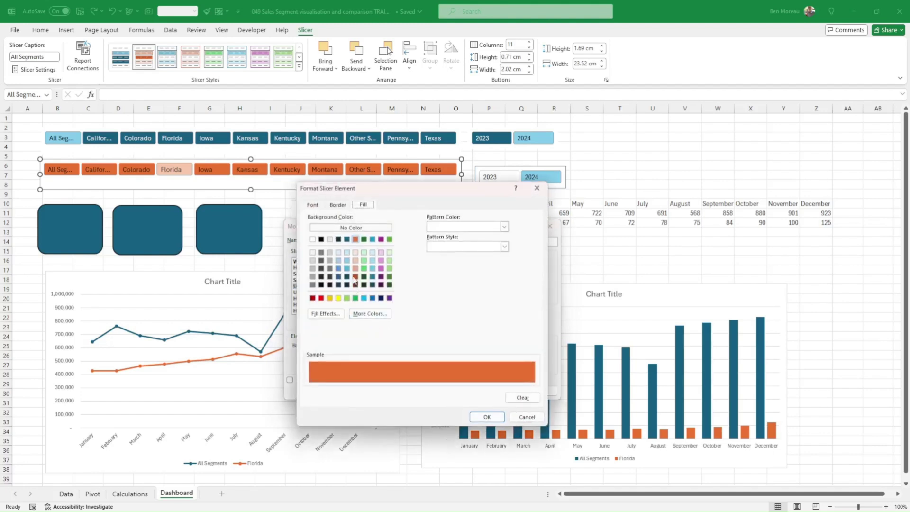
left_click(355, 277)
left_click(487, 416)
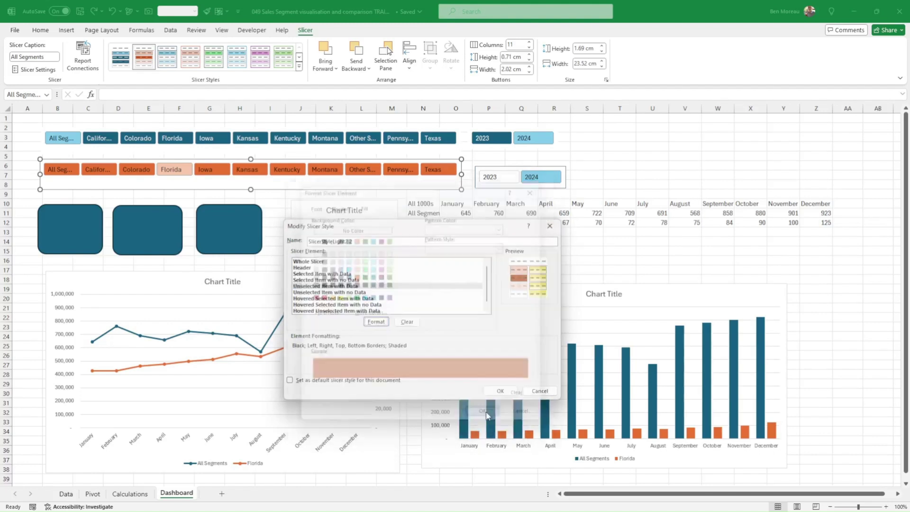
left_click(498, 389)
left_click(641, 175)
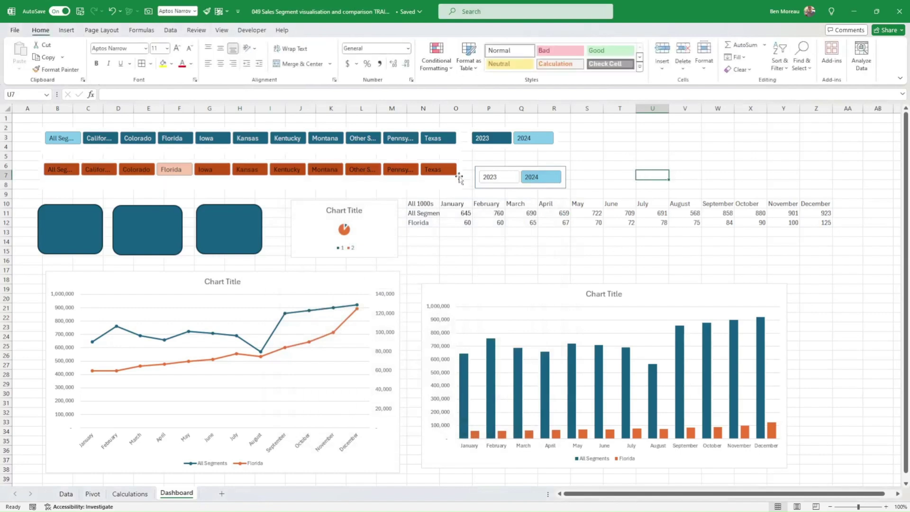
Select Texas in the lower segment slicer.
left_click(428, 176)
left_click(428, 177)
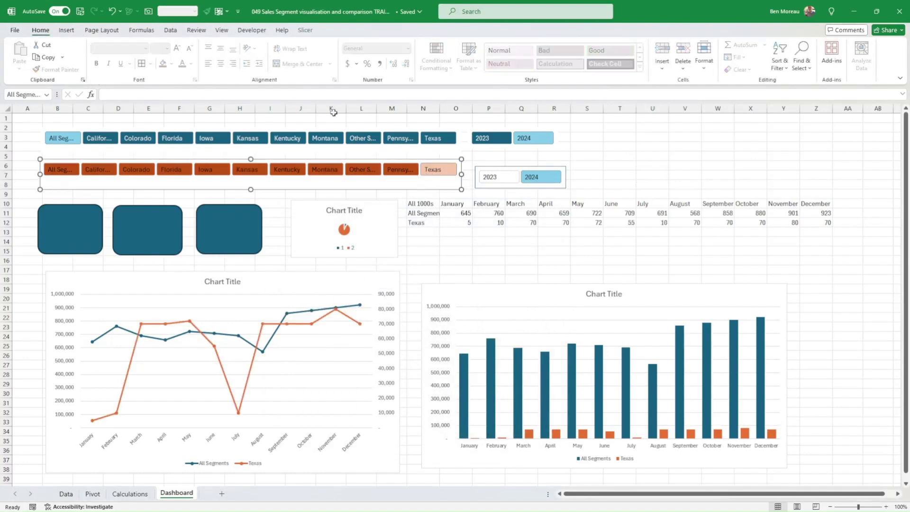
Modify the lower segment slicer's style SlicerStyleLight2 2, giving the "Unselected Item with Data" element a white font color.
left_click(304, 30)
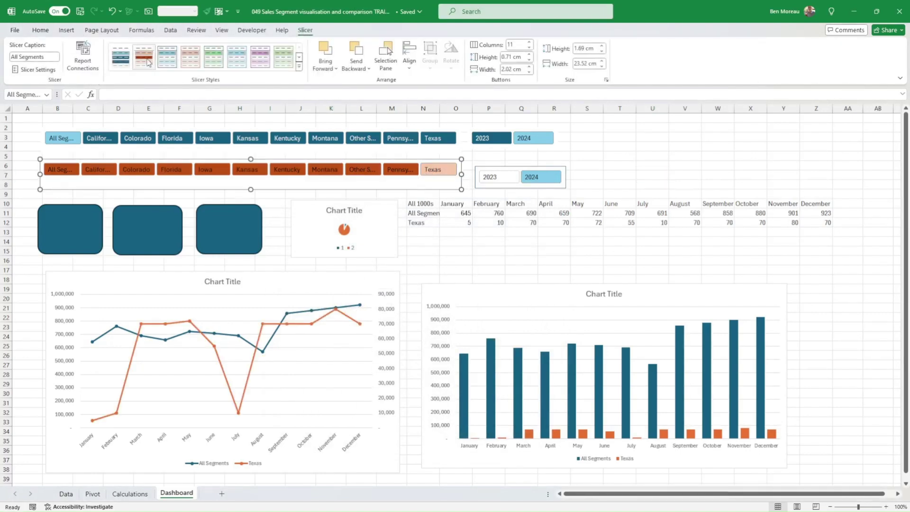
right_click(149, 61)
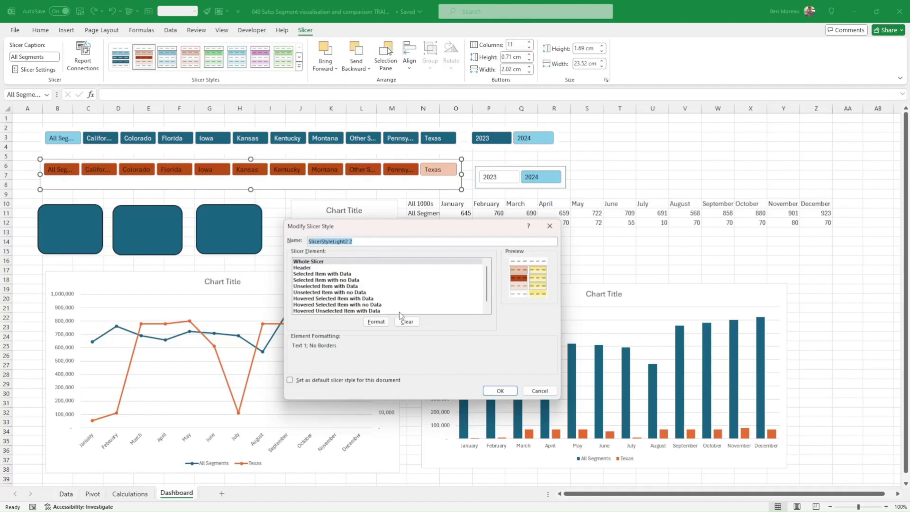
left_click(340, 286)
left_click(376, 321)
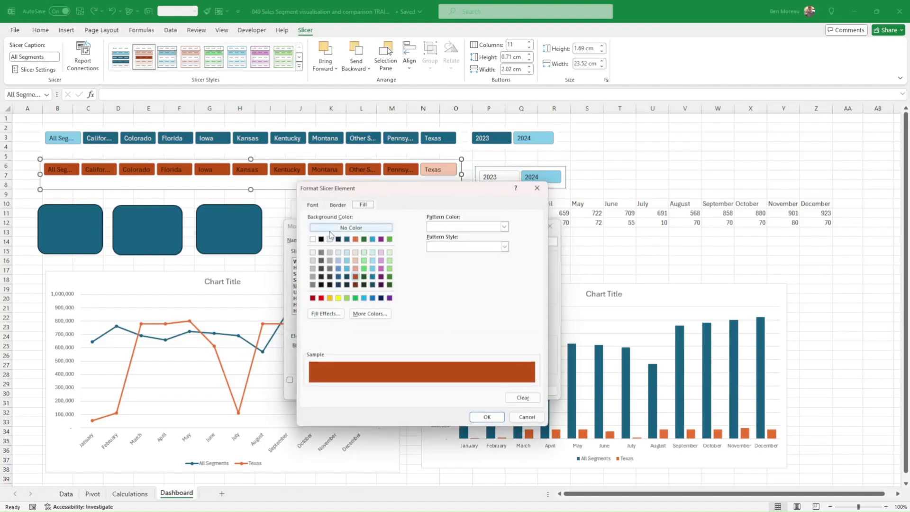
left_click(313, 206)
left_click(487, 284)
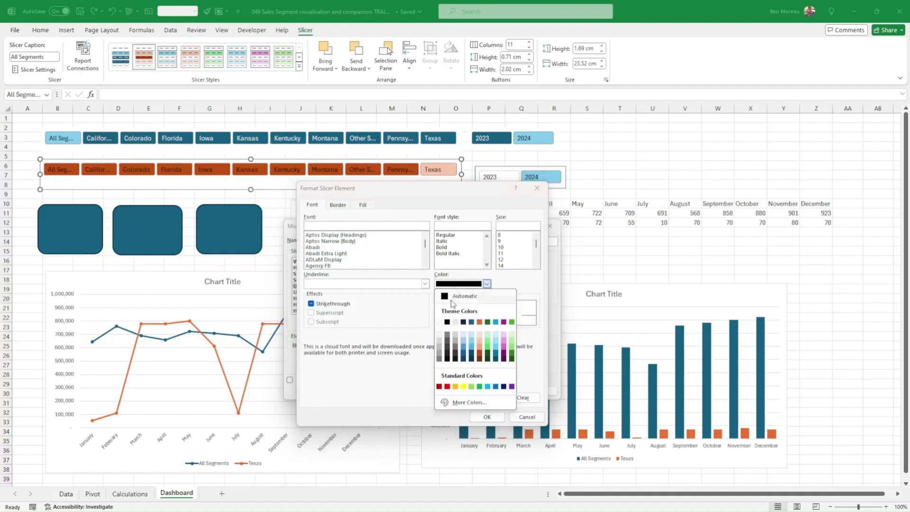
left_click(440, 323)
left_click(487, 417)
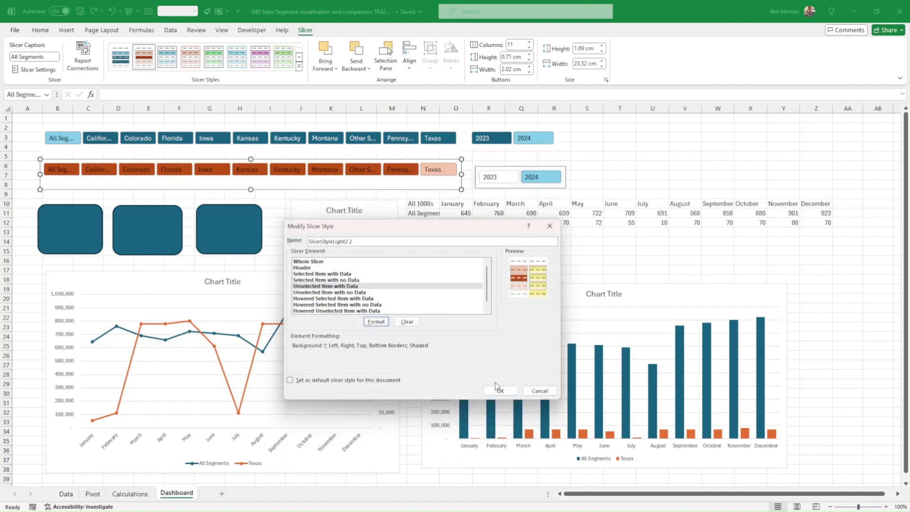
left_click(499, 389)
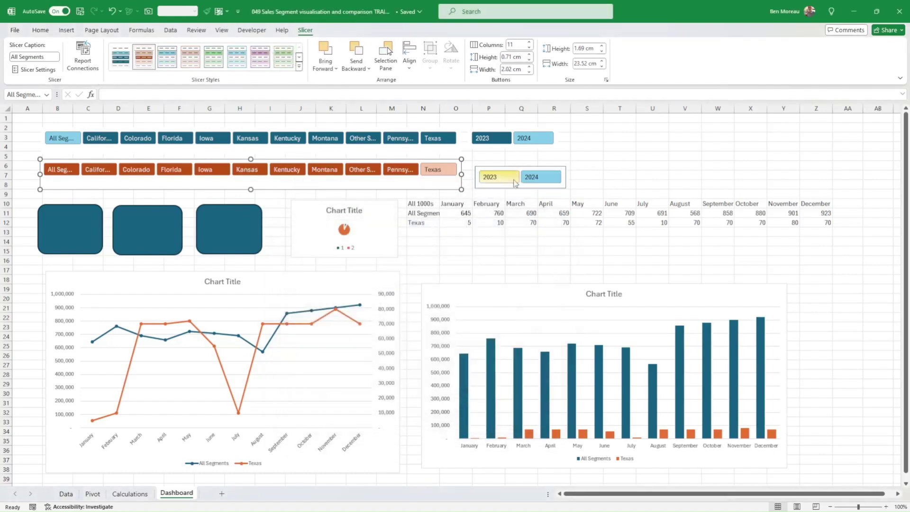
Apply the custom orange slicer style to the lower Year slicer and move it directly beneath the upper Year slicer, level with the orange segment slicer.
left_click(526, 189)
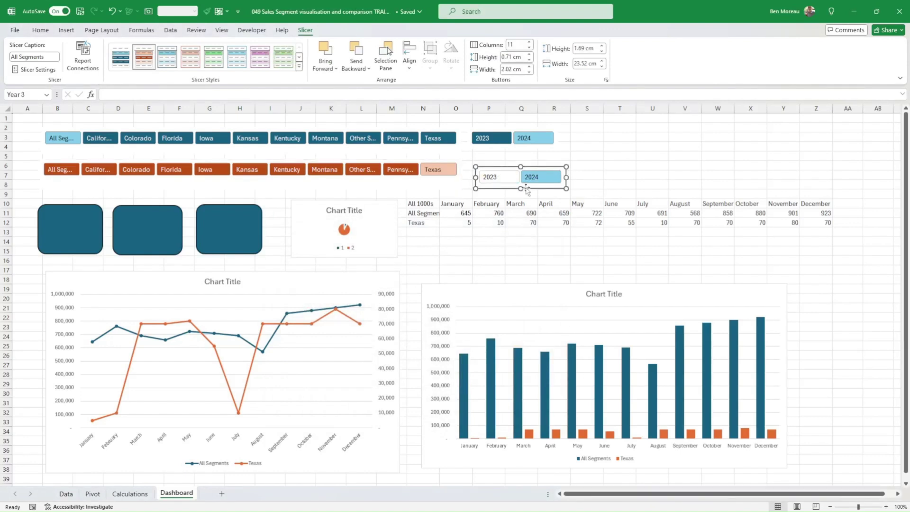
left_click(151, 61)
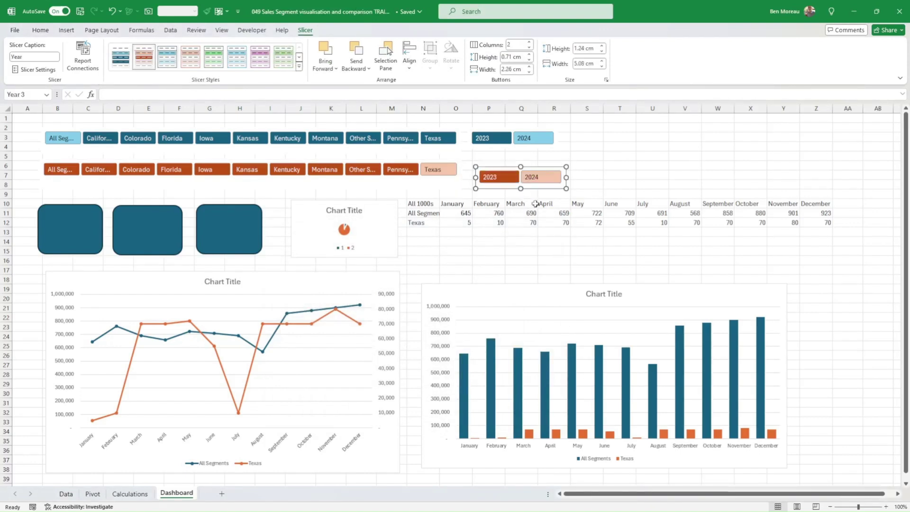
right_click(548, 189)
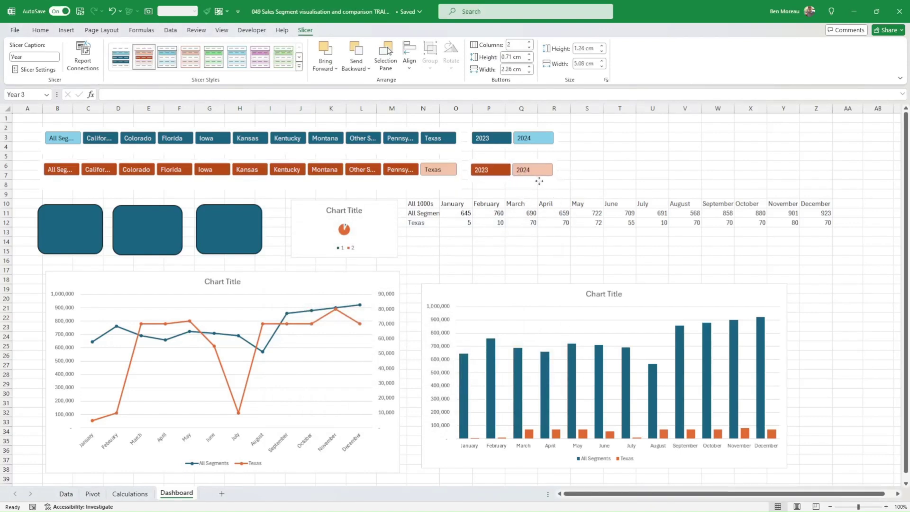
left_click(569, 188)
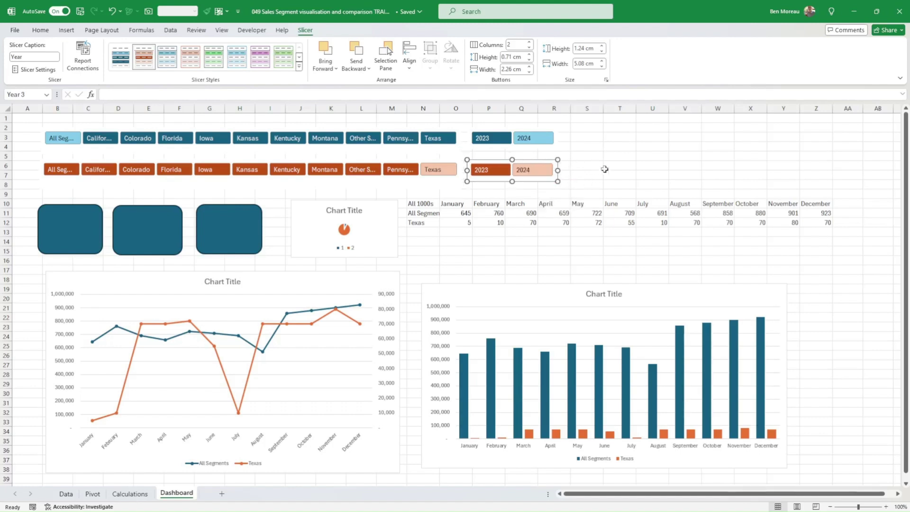
left_click(619, 165)
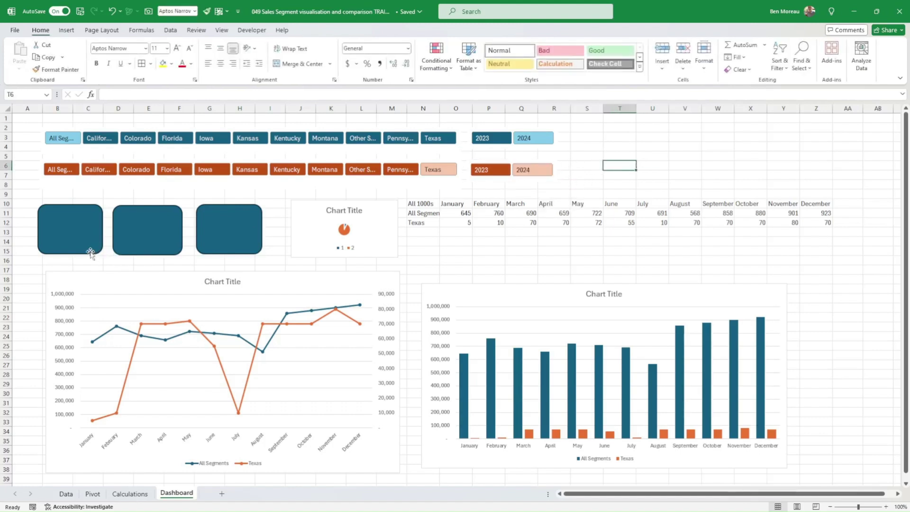
Nudge the line chart, title it "Trend comparison", and select Florida in the lower segment slicer.
left_click(264, 276)
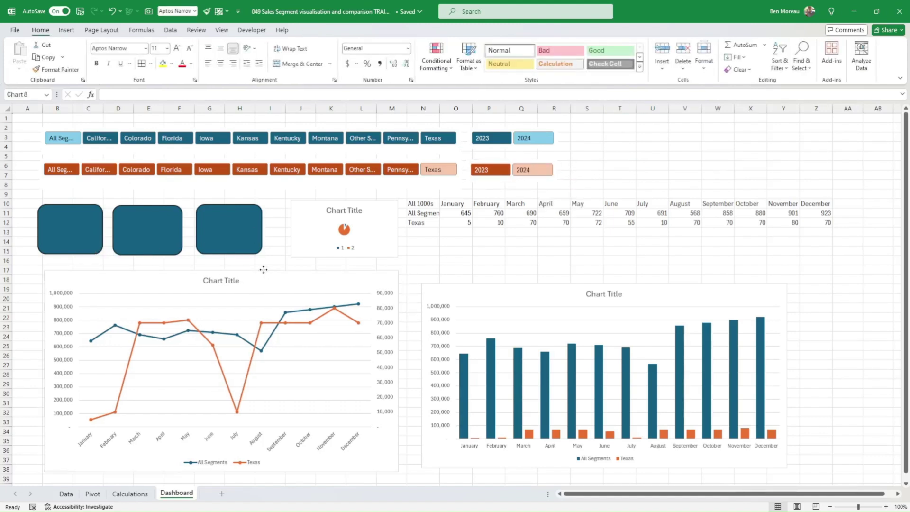
left_click(227, 282)
triple_click(227, 282)
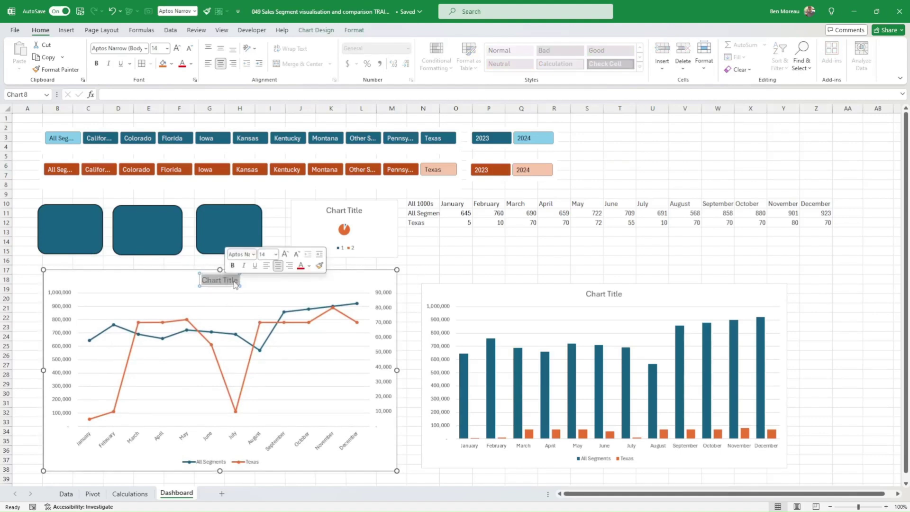
type("Trend com")
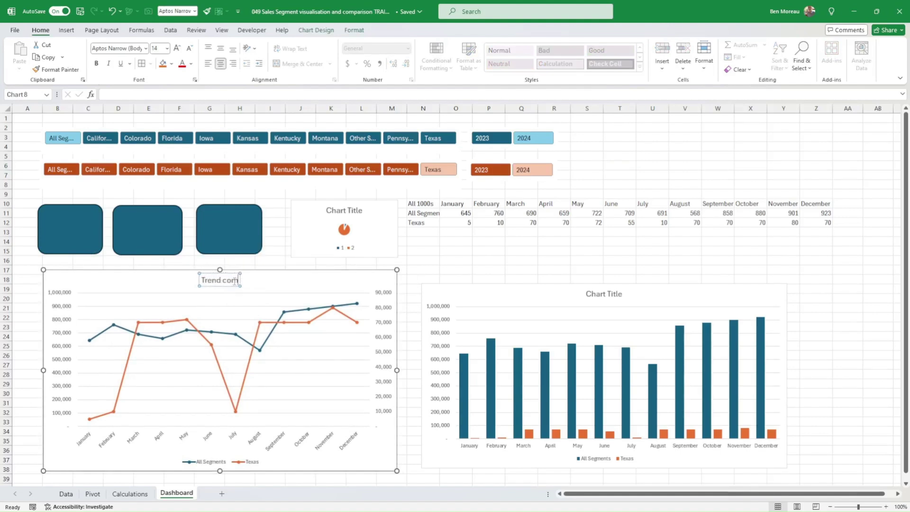
type("aprison")
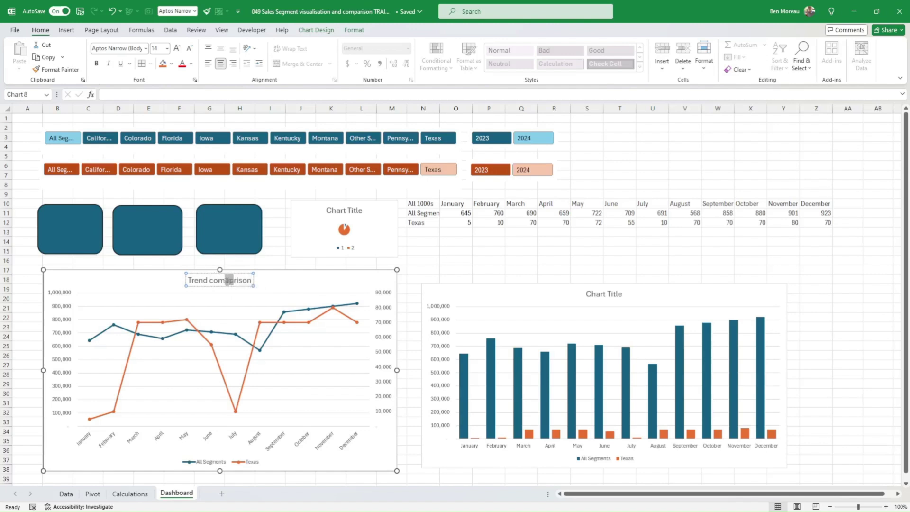
type("pa")
left_click(281, 261)
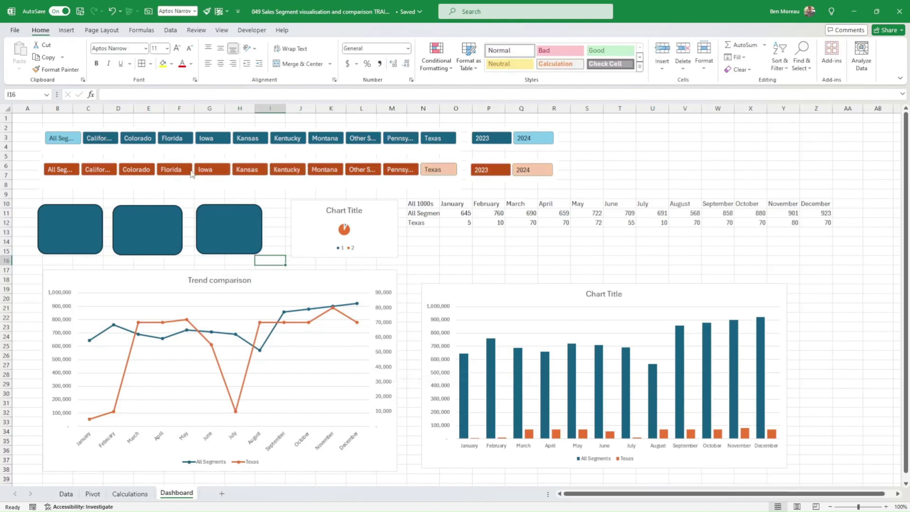
left_click(168, 170)
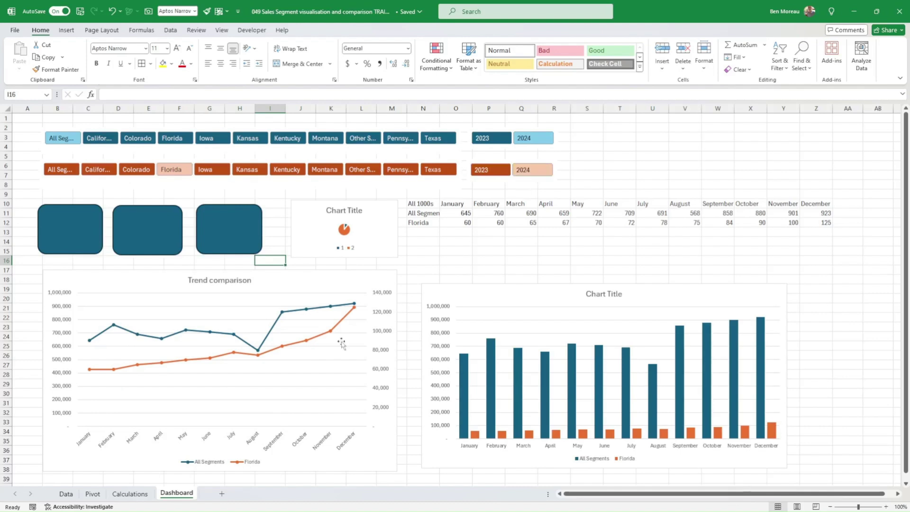
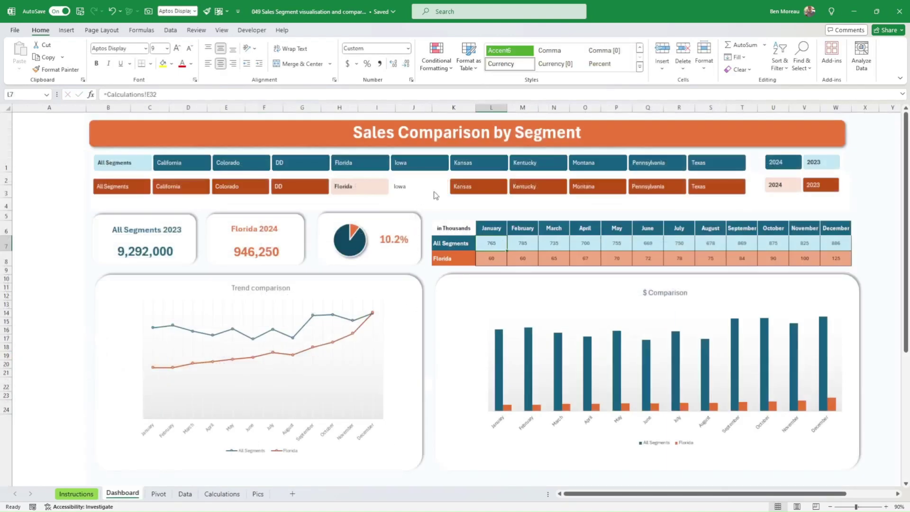
Examine the All Segments 2023 card's cell link and the source label formulas in D32 and B32 of the Calculations sheet.
left_click(185, 264)
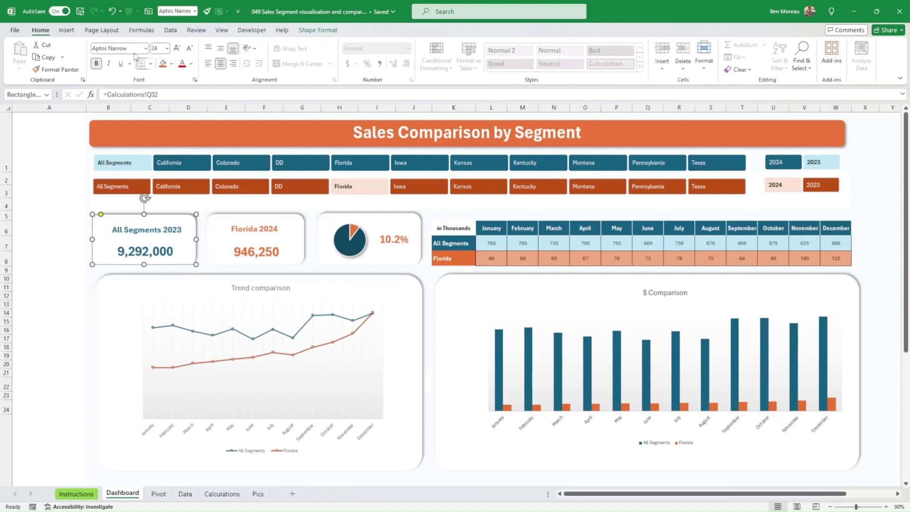
left_click(326, 29)
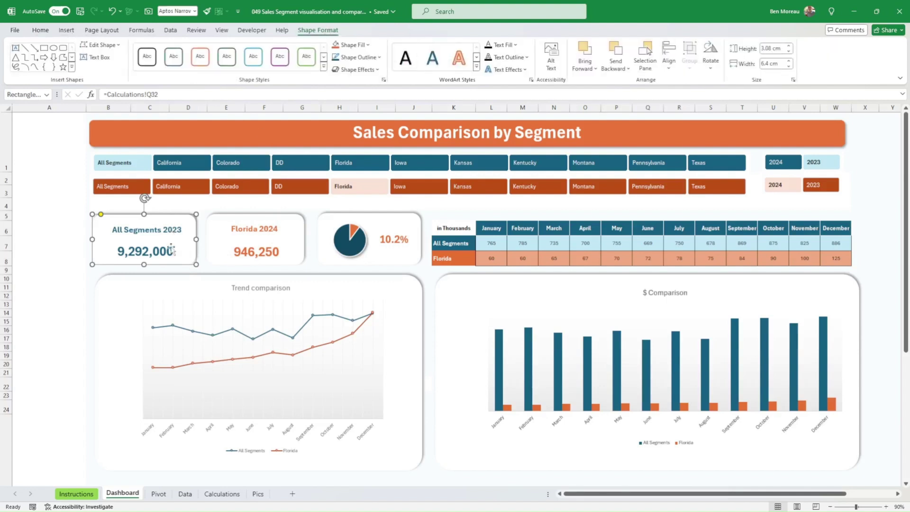
left_click(168, 95)
left_click(230, 494)
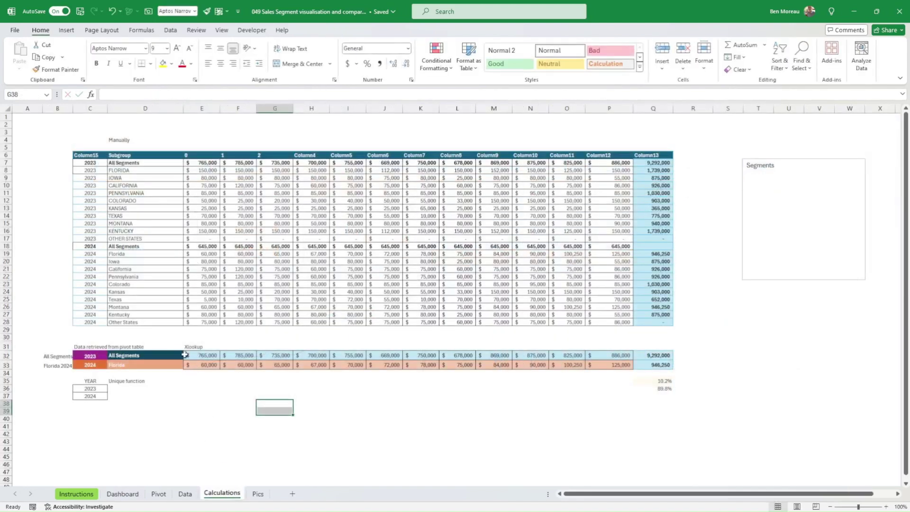
left_click(117, 357)
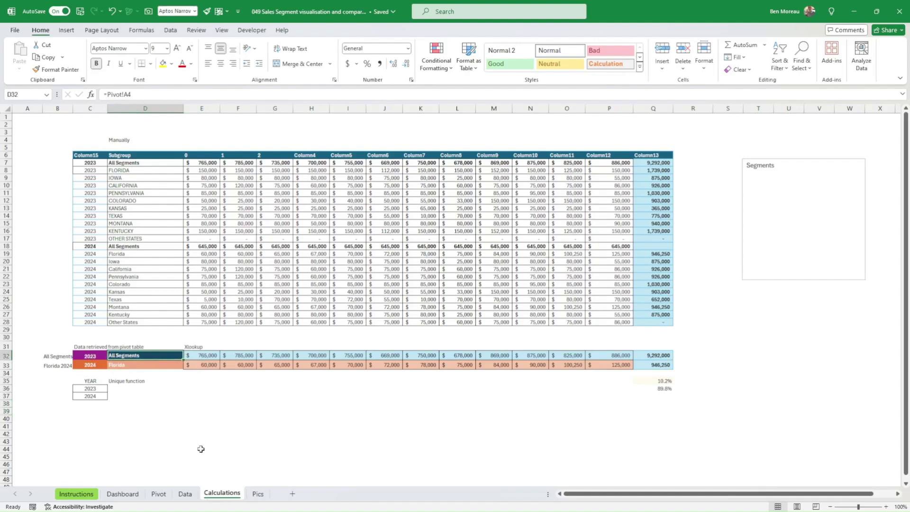
left_click(67, 357)
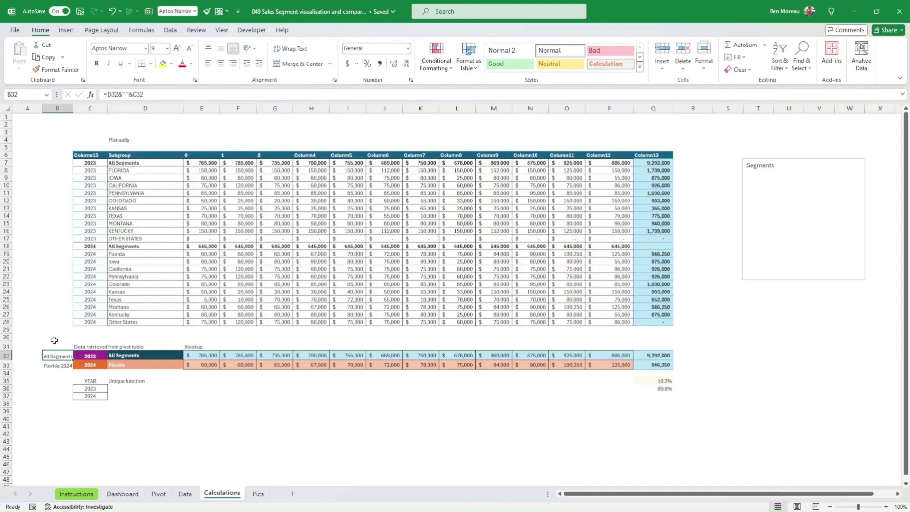
Right-align cells B31:B33 on the Calculations sheet and check the source formulas in D32 and C32.
left_click_drag(55, 344, 57, 365)
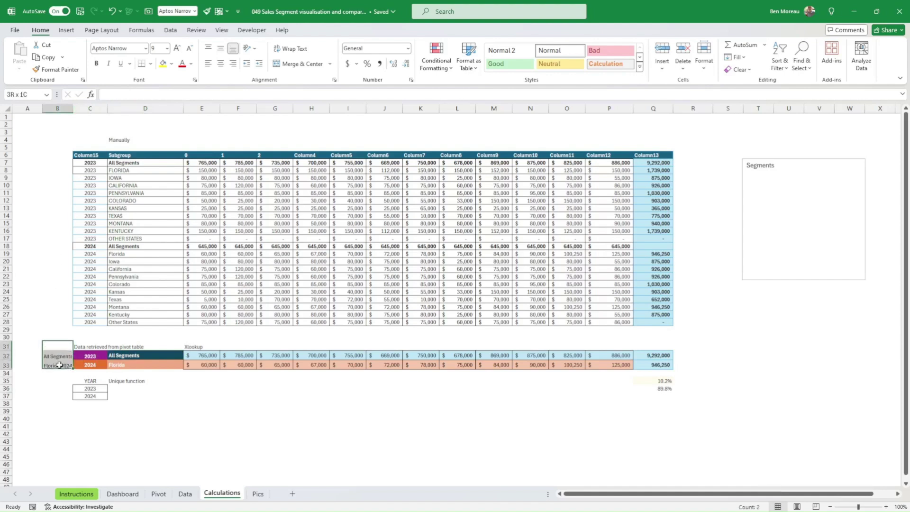
left_click(234, 64)
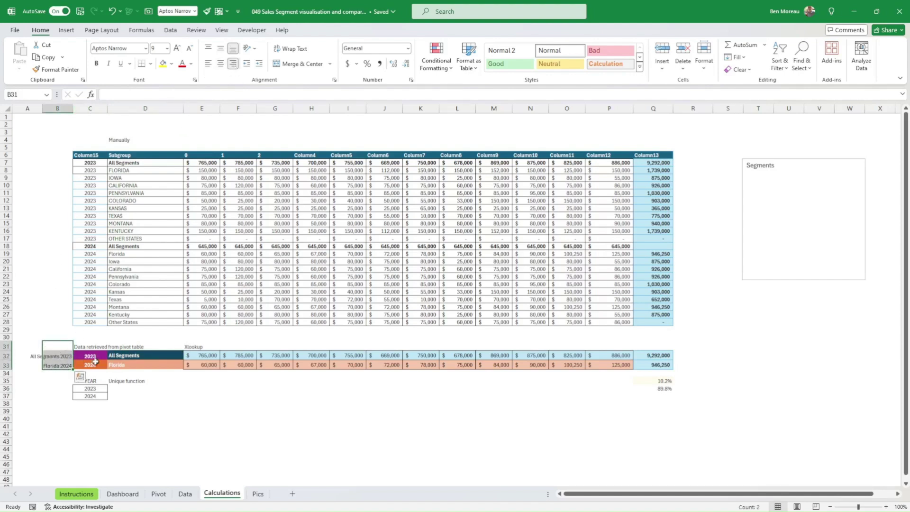
left_click(132, 357)
left_click(91, 357)
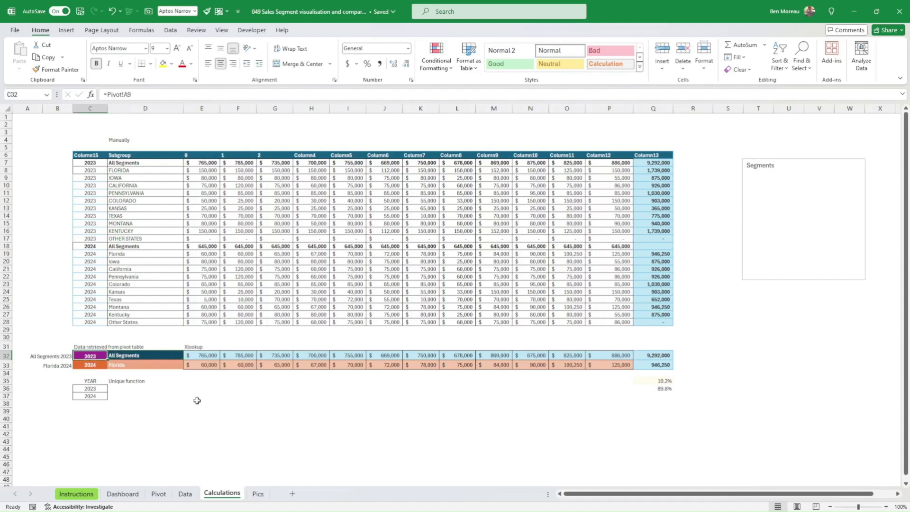
On the Dashboard sheet, copy the Florida 2024 card's formatting to the All Segments 2023 card and set its font color to dark teal.
left_click(122, 494)
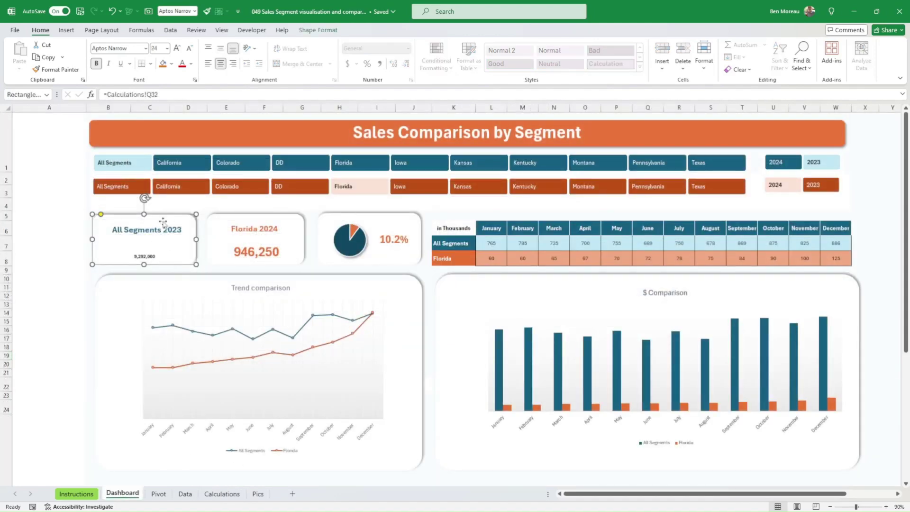
left_click(164, 94)
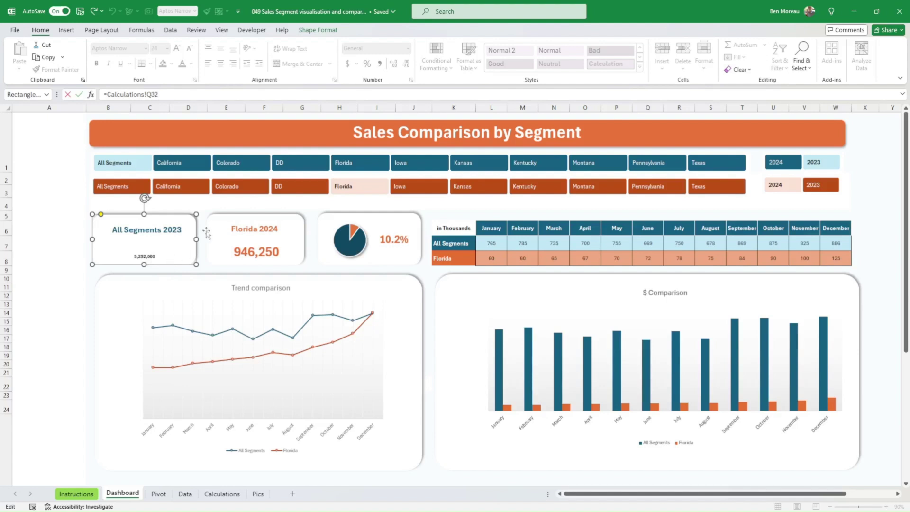
left_click(265, 264)
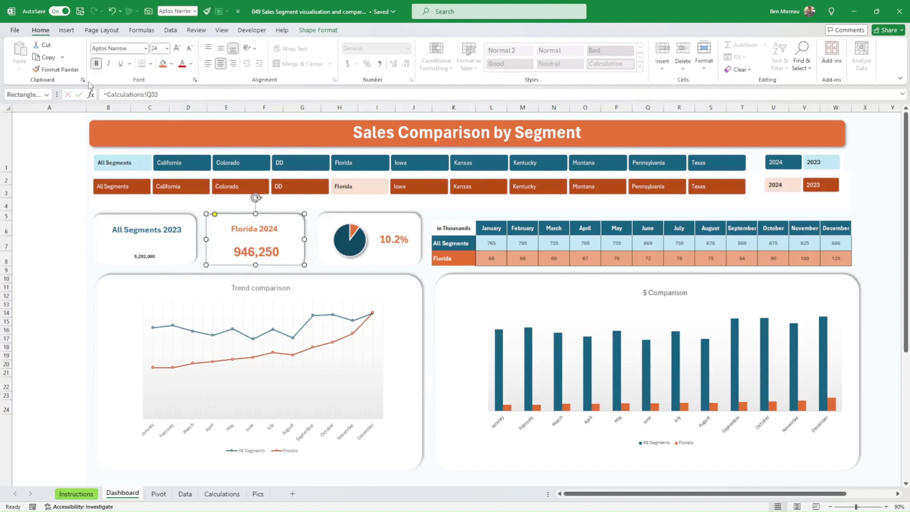
left_click(70, 74)
left_click(191, 261)
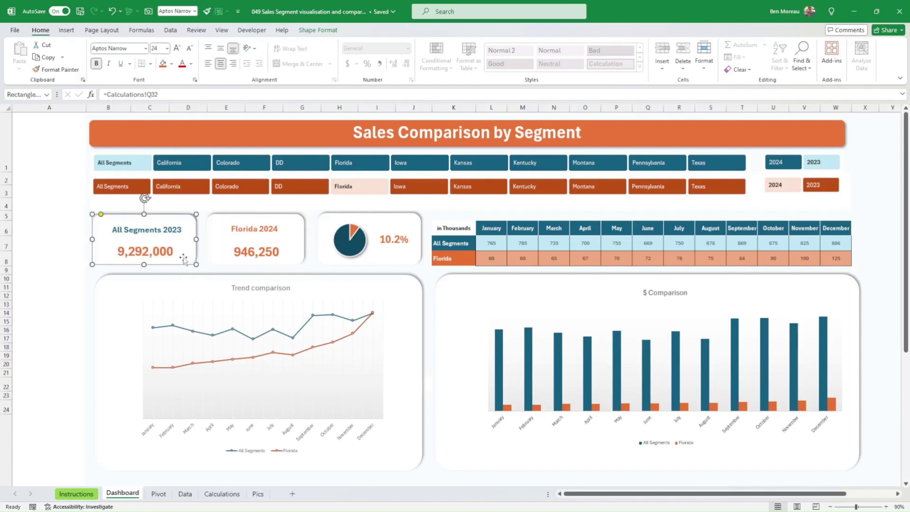
left_click(191, 64)
left_click(217, 106)
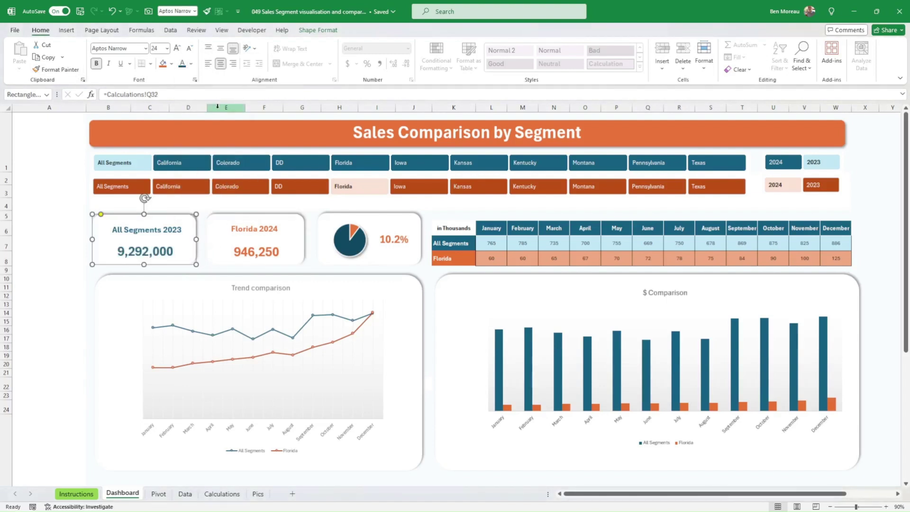
left_click(61, 254)
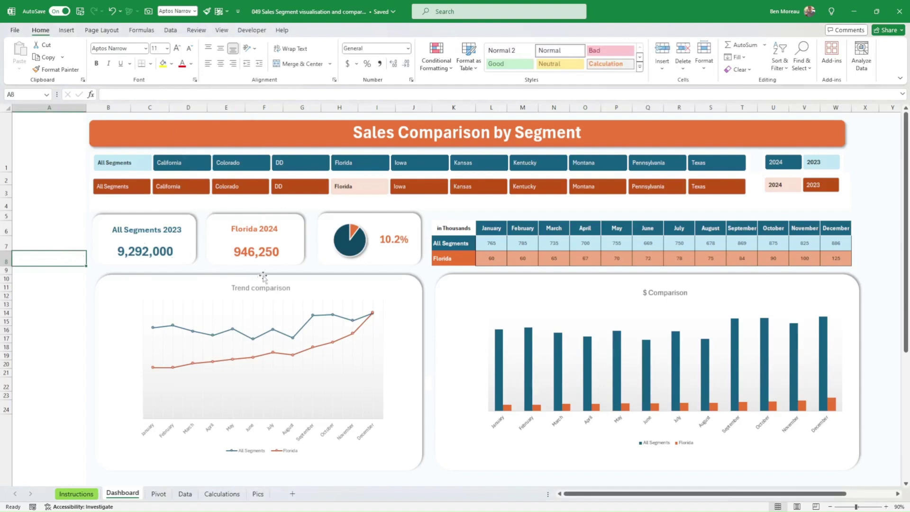
Look through the shadow presets available for the rounded card behind the pie chart.
left_click(406, 258)
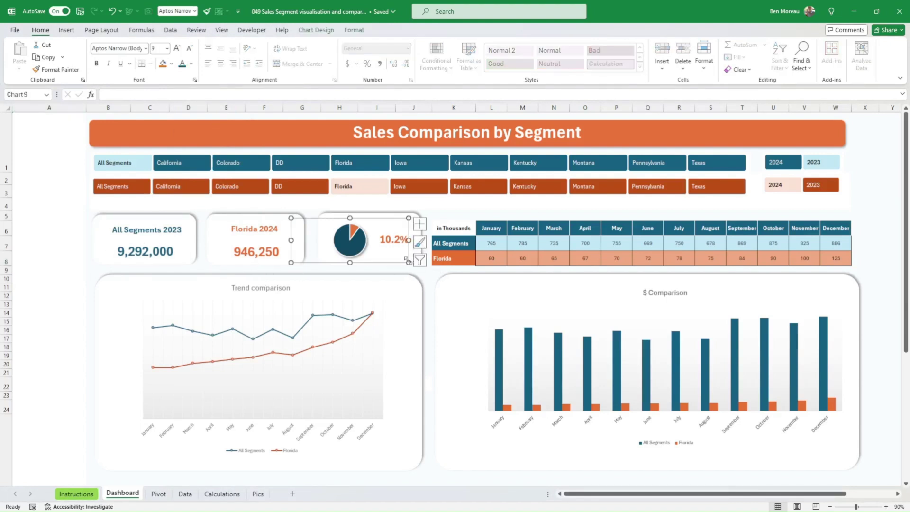
left_click(373, 214)
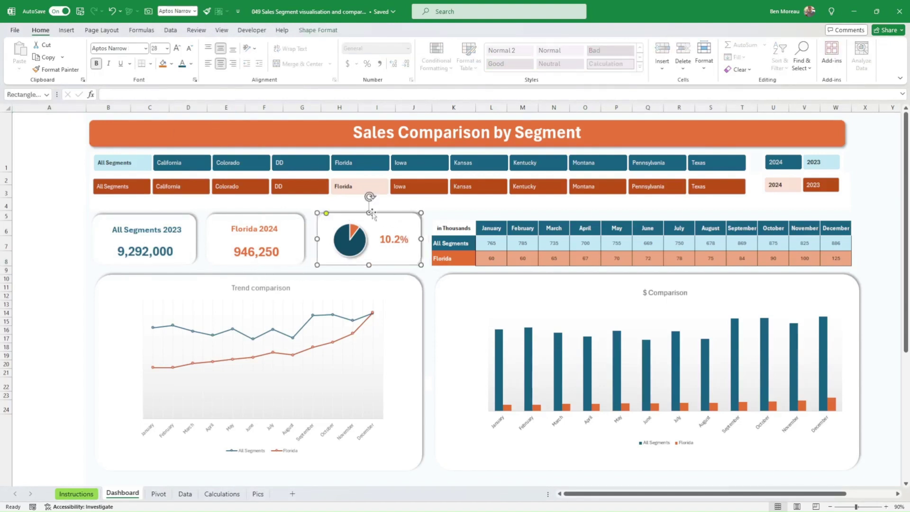
left_click(324, 30)
left_click(377, 69)
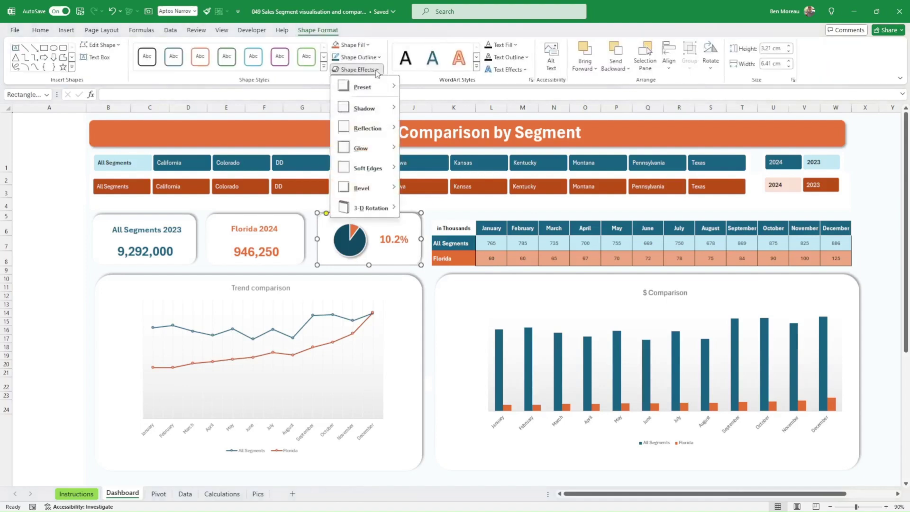
mouse_move(393, 108)
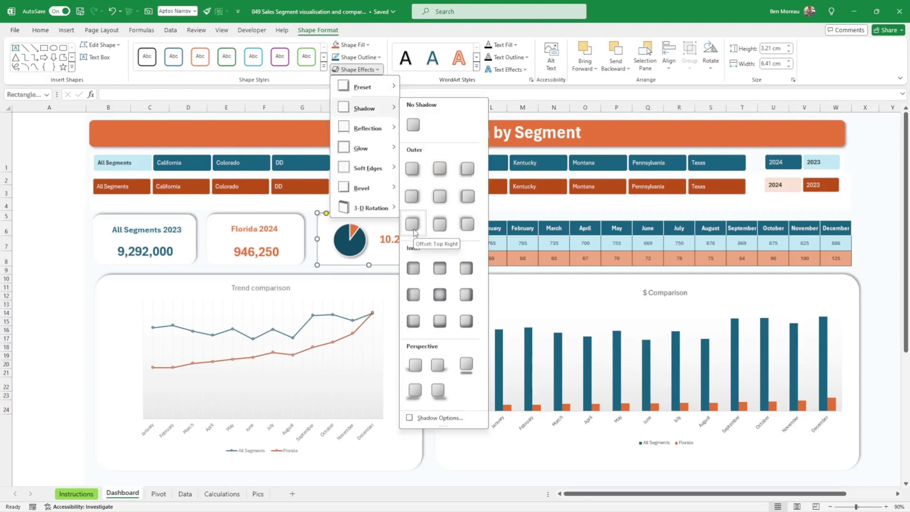
key("Escape")
key("Escape")
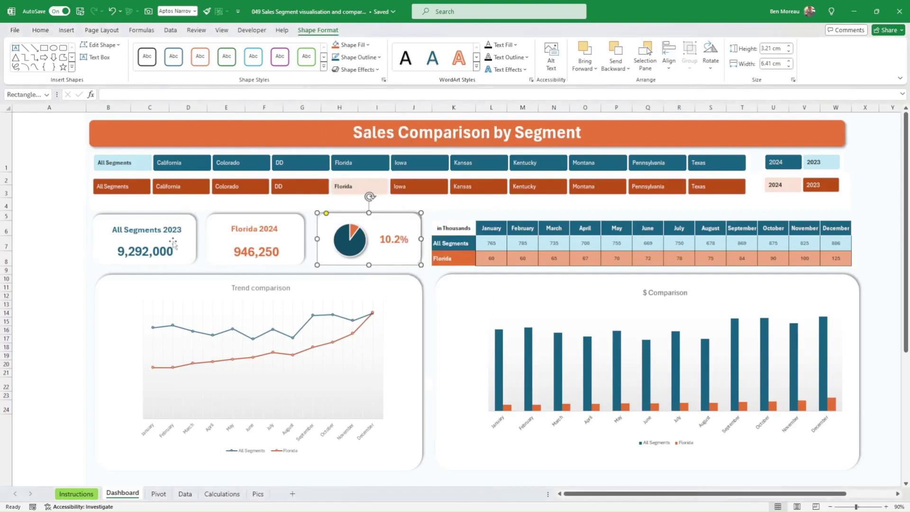
Nudge the rounded card behind the Trend comparison chart slightly up and to the left.
left_click(403, 326)
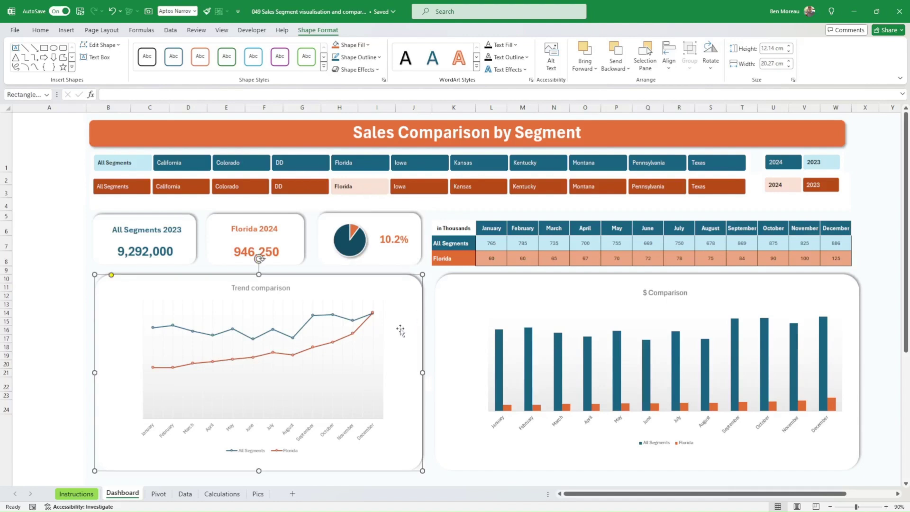
left_click(372, 385)
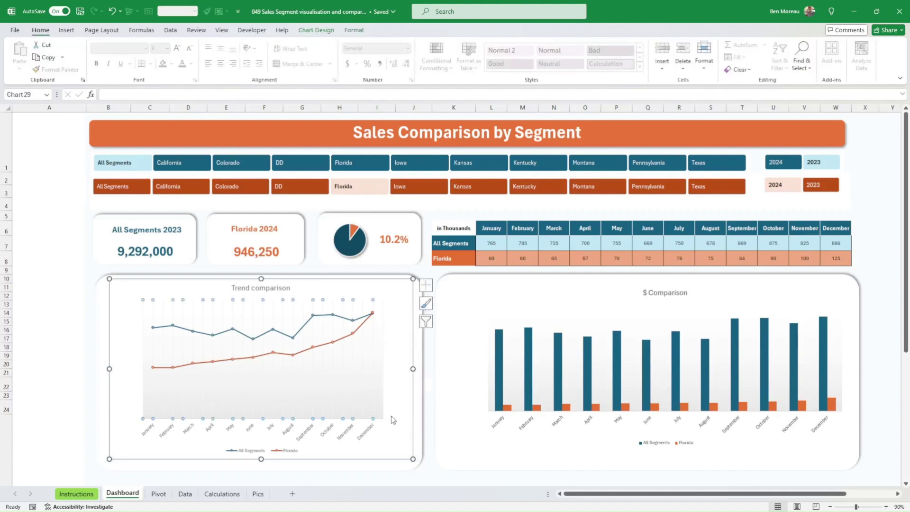
left_click(390, 403)
left_click(378, 424)
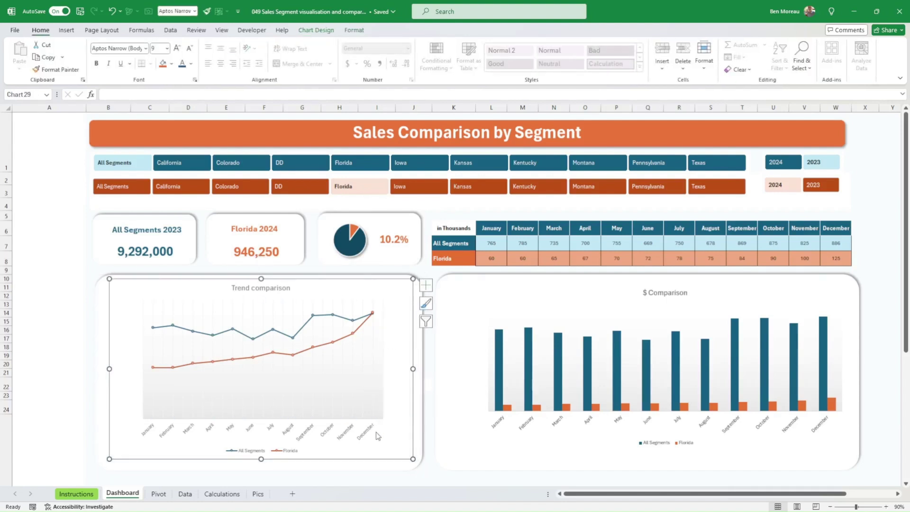
left_click(371, 403)
left_click(421, 417)
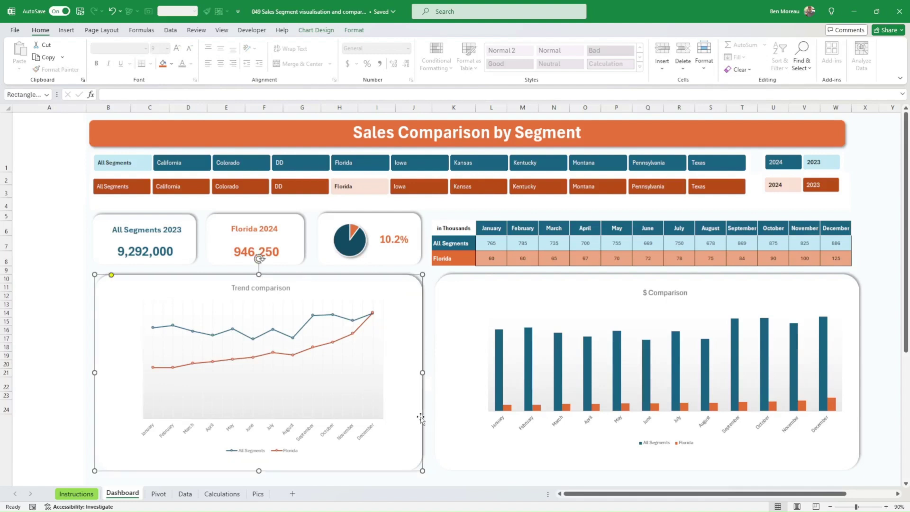
mouse_move(420, 416)
left_mouse_down()
mouse_move(433, 376)
mouse_move(401, 344)
mouse_move(406, 414)
mouse_move(418, 413)
left_mouse_up()
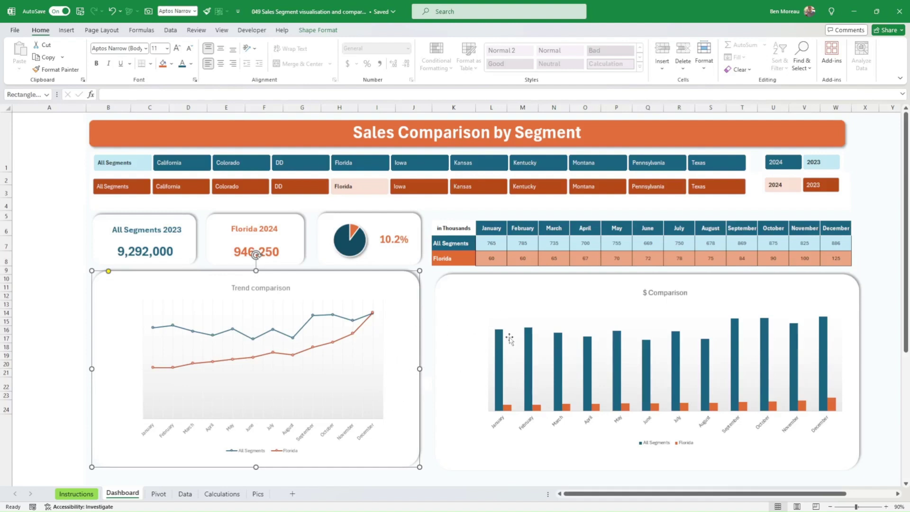
Look through the gradient fill options for the plot area of the Trend comparison chart.
left_click(377, 416)
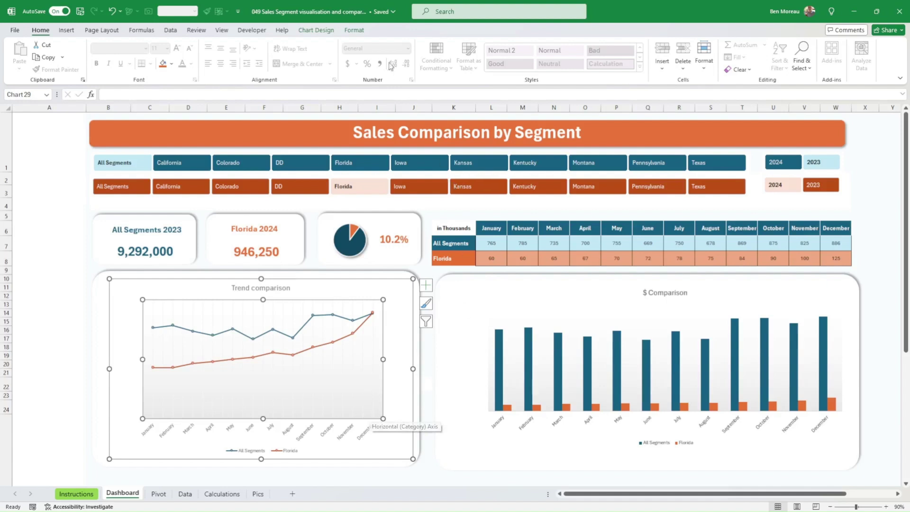
left_click(360, 32)
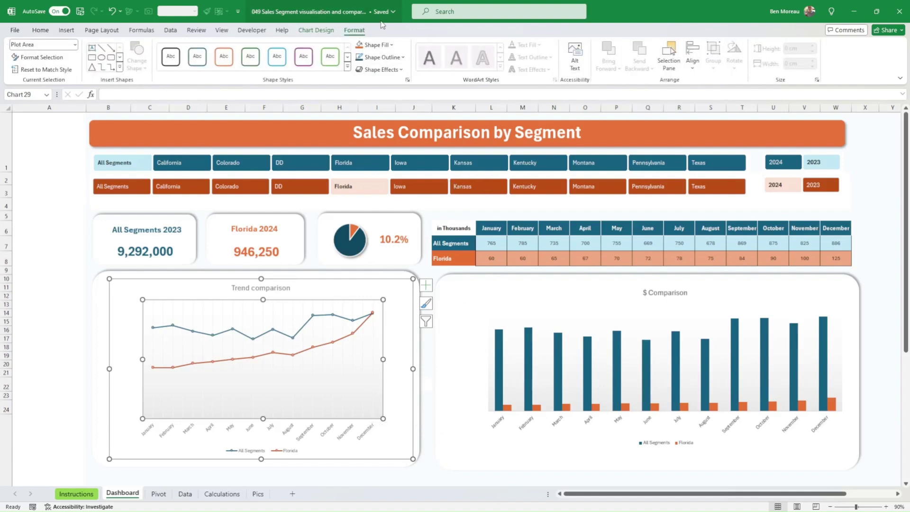
left_click(395, 45)
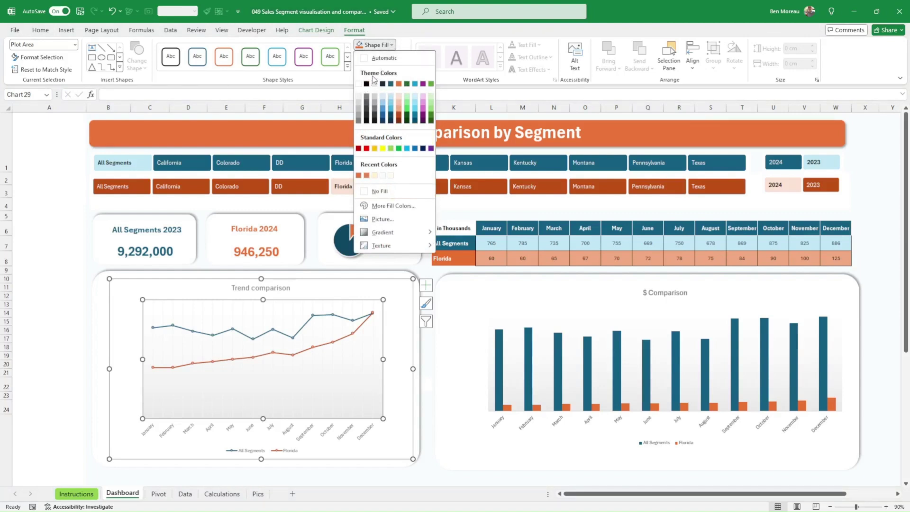
mouse_move(429, 232)
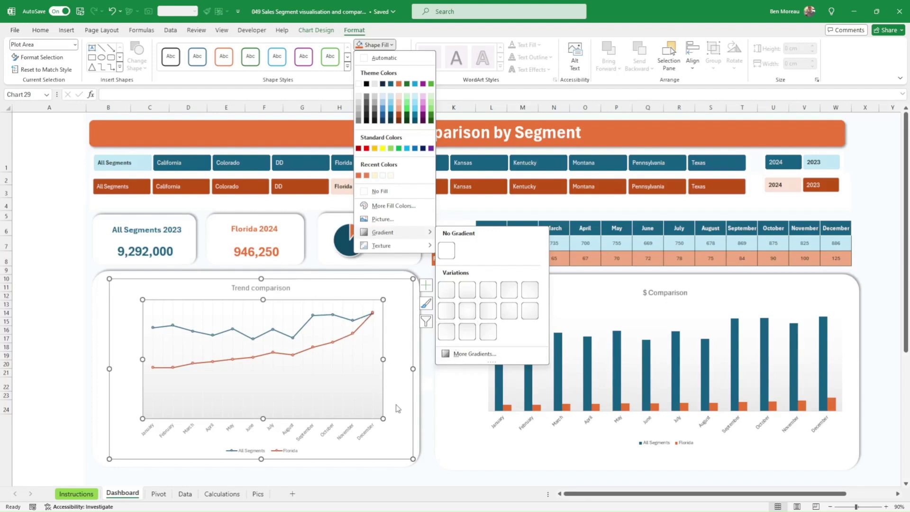
left_click(455, 400)
left_click(455, 399)
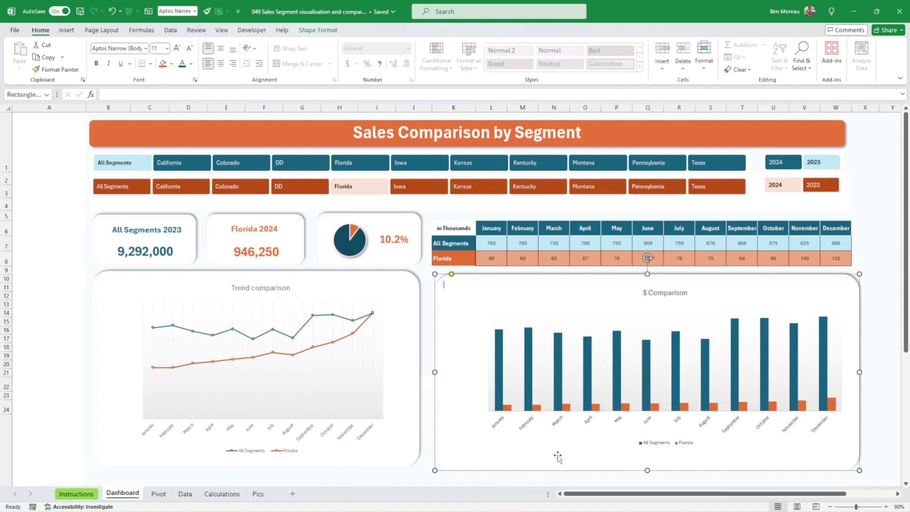
left_click(615, 468)
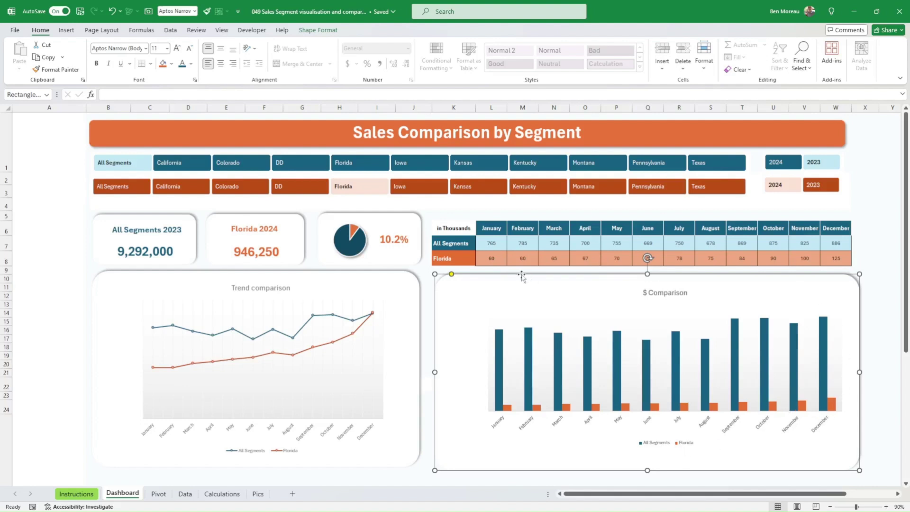
left_click(429, 291)
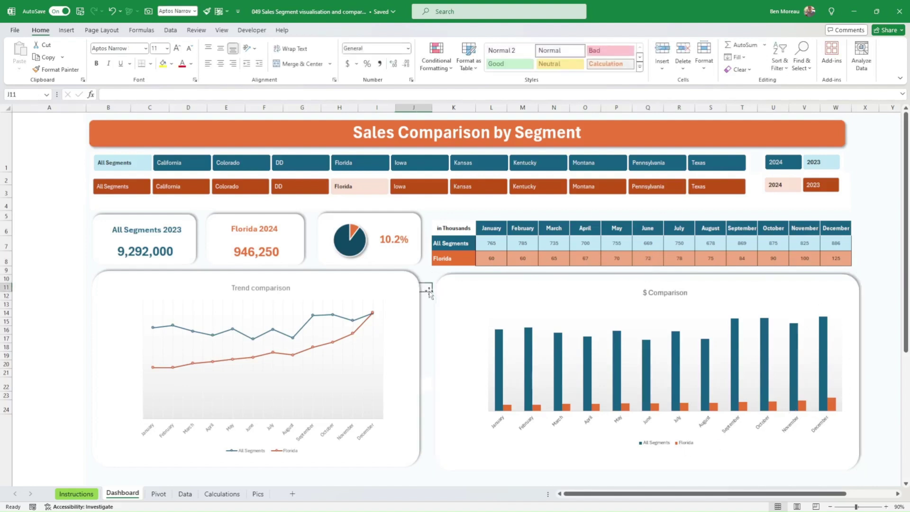
Change the workbook's theme colors to Blue II.
left_click_drag(469, 236, 837, 253)
left_click(833, 255)
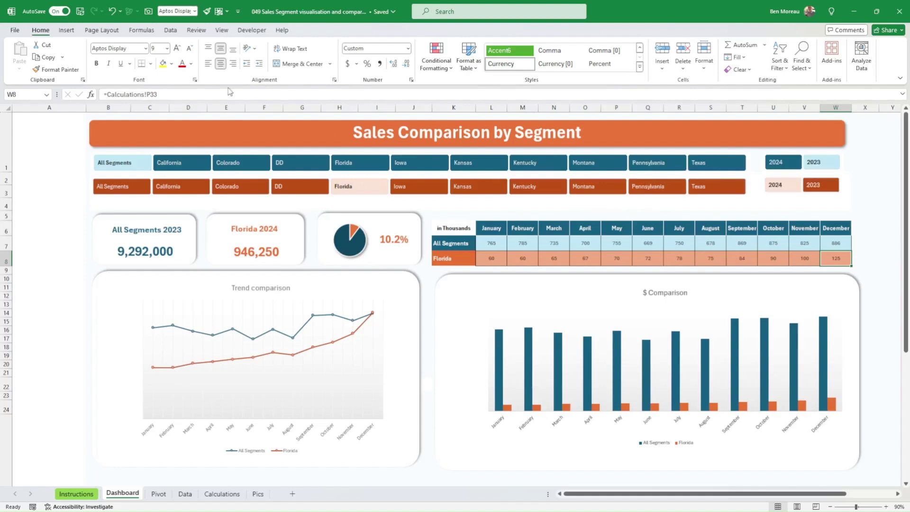
left_click(101, 29)
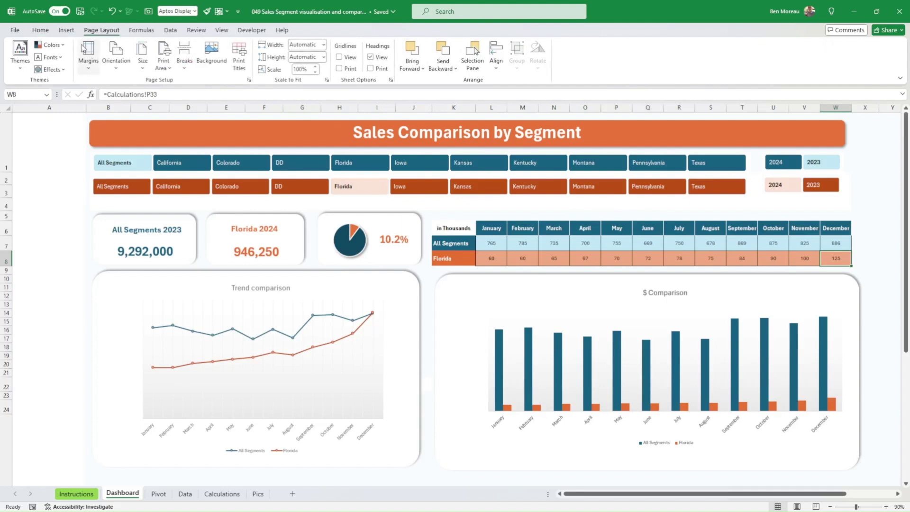
left_click(50, 45)
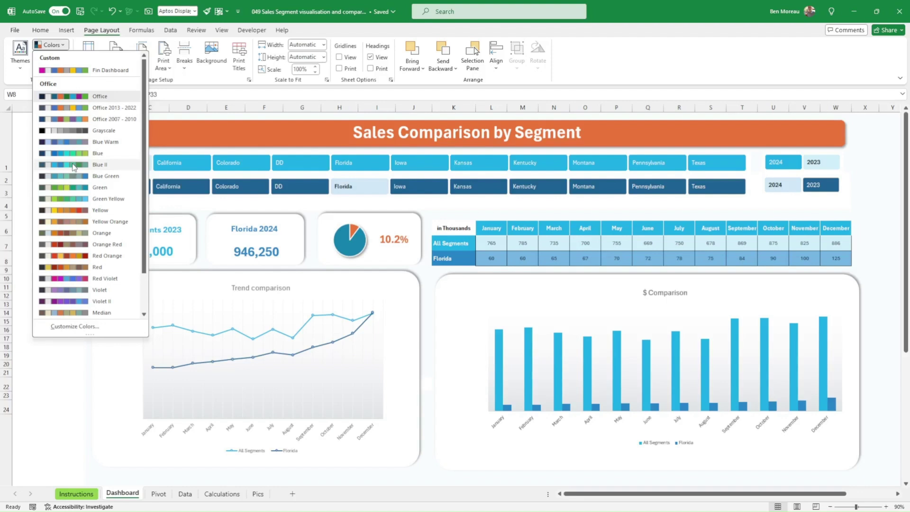
left_click(73, 166)
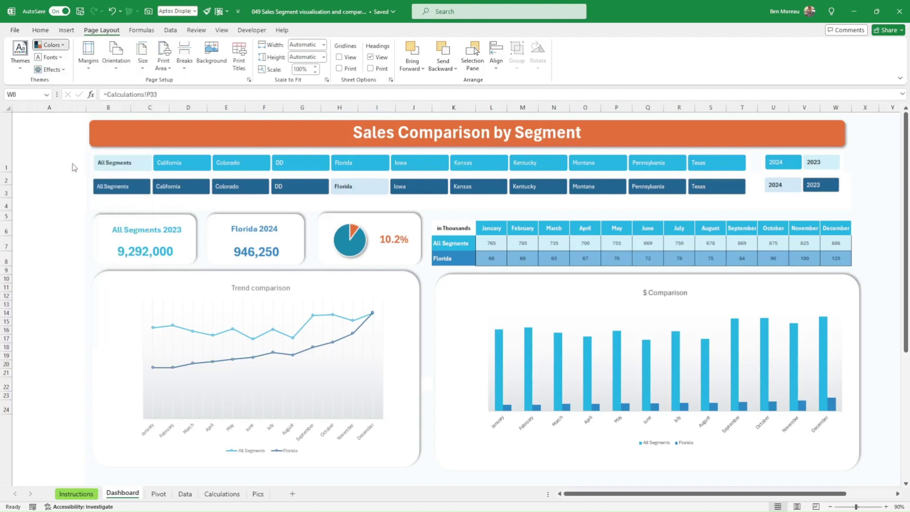
left_click(62, 194)
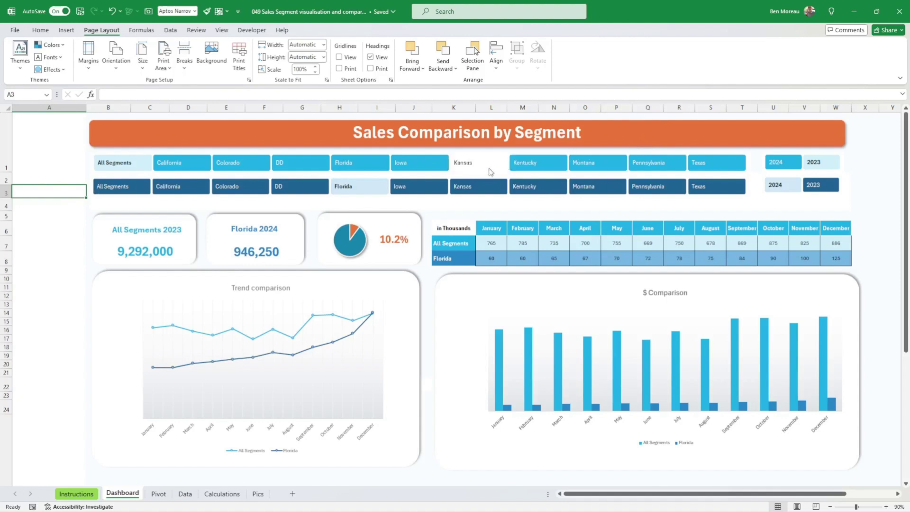
Fill the pie chart's small orange slice with a light blue theme color.
left_click(351, 231)
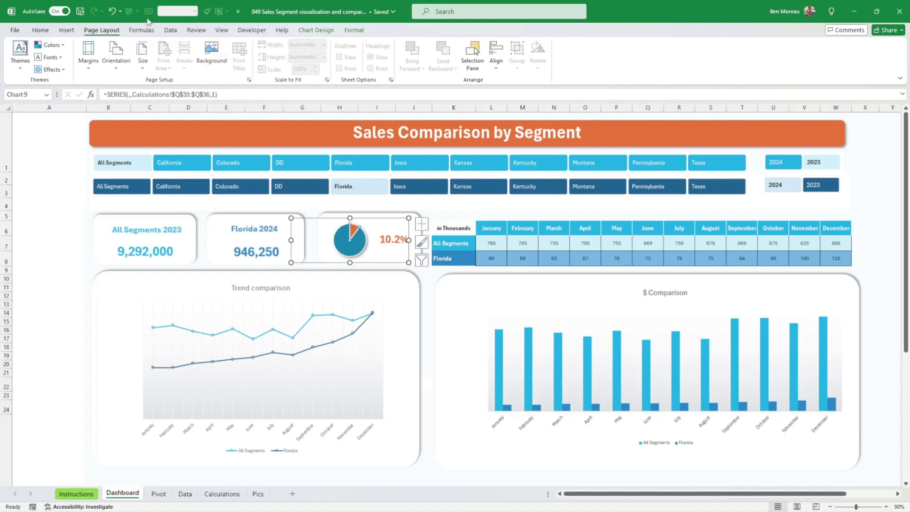
left_click(42, 30)
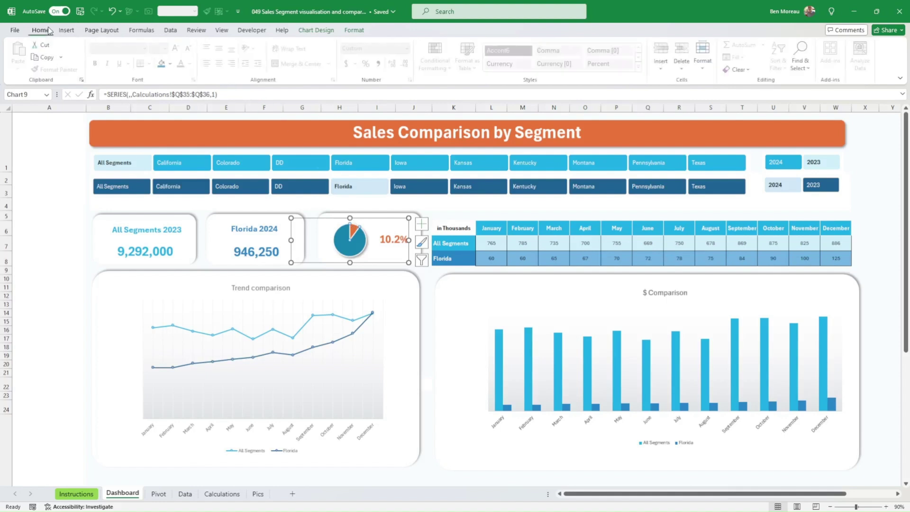
left_click(172, 64)
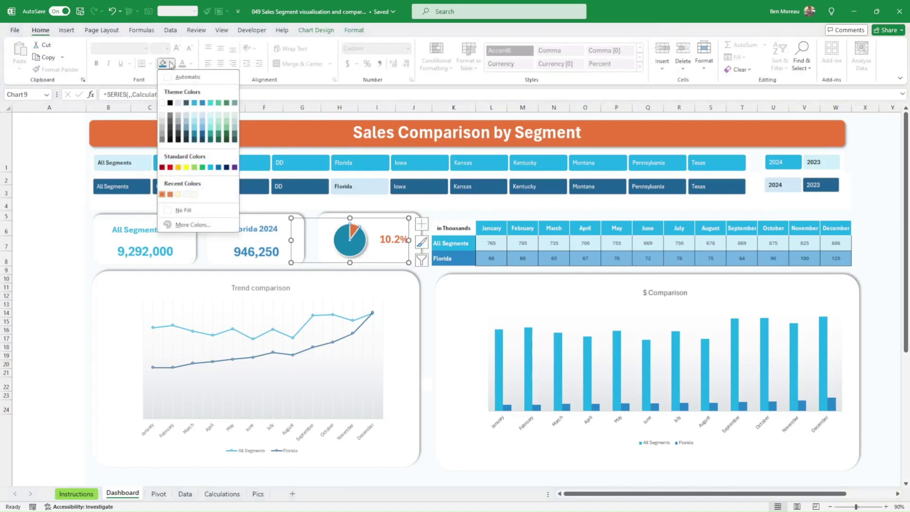
left_click(204, 123)
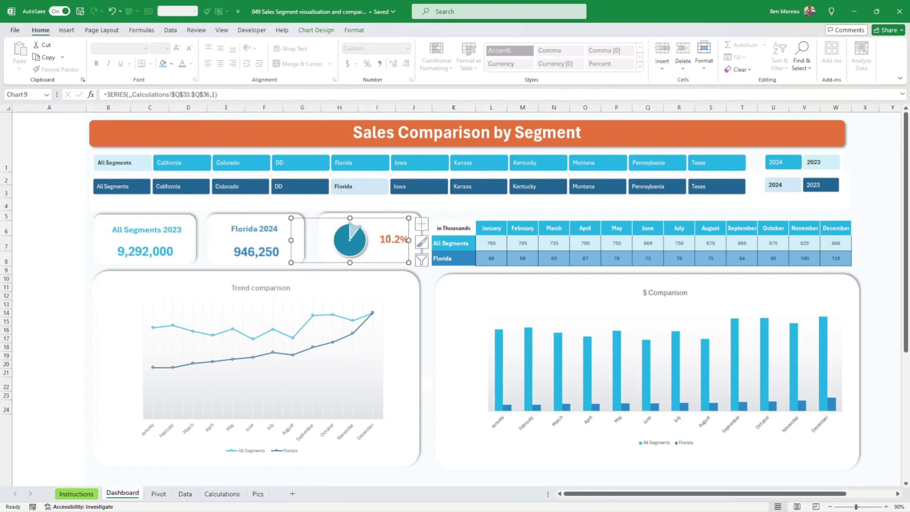
Set the font color of the percentage text box beside the pie chart to a dark blue theme color.
left_click(394, 239)
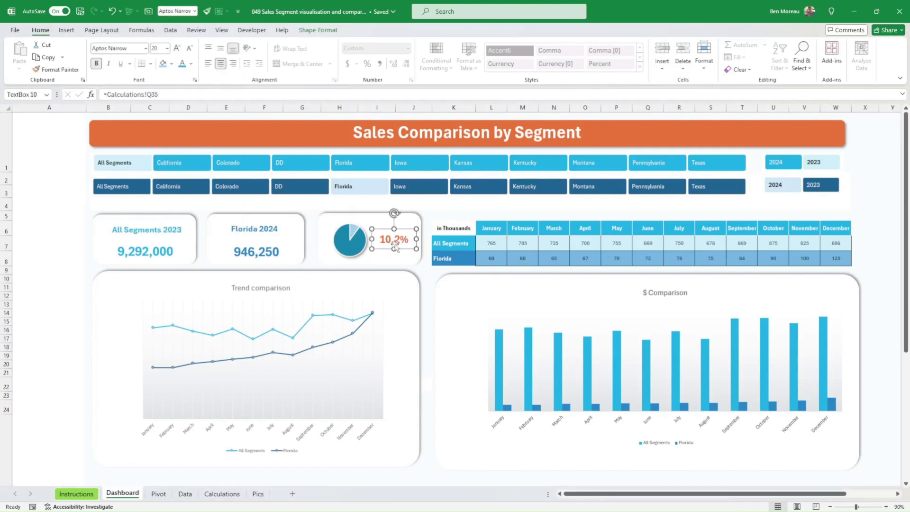
left_click(182, 66)
left_click(192, 65)
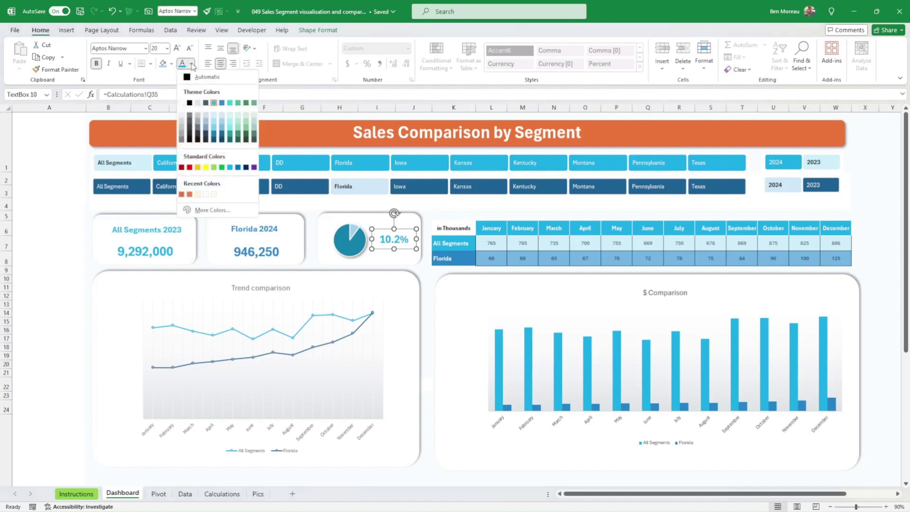
left_click(222, 137)
left_click(71, 179)
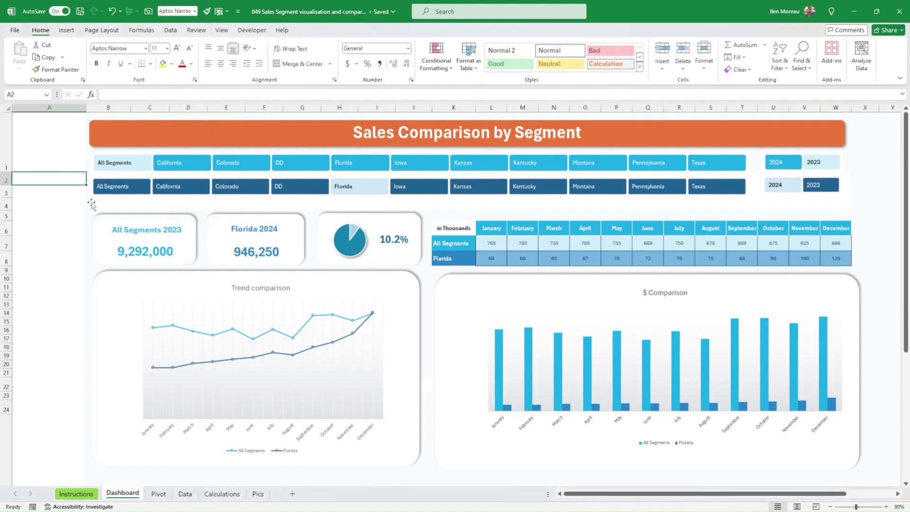
left_click(825, 254)
scroll(839, 223, "down", 1)
scroll(839, 223, "up", 1)
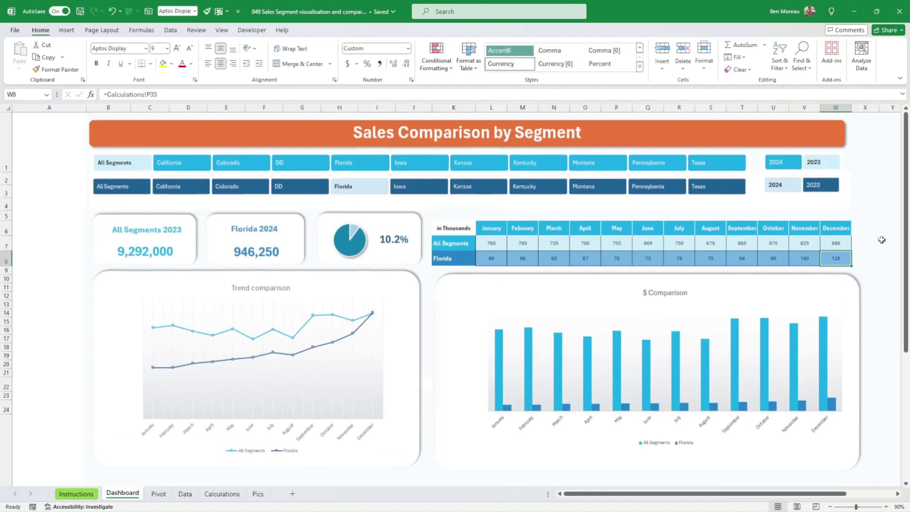
left_click(423, 473)
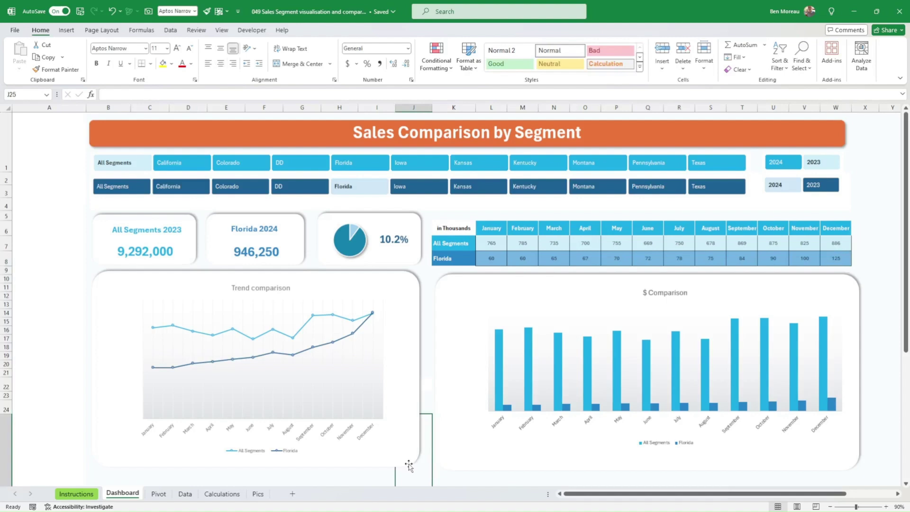
left_click(409, 466)
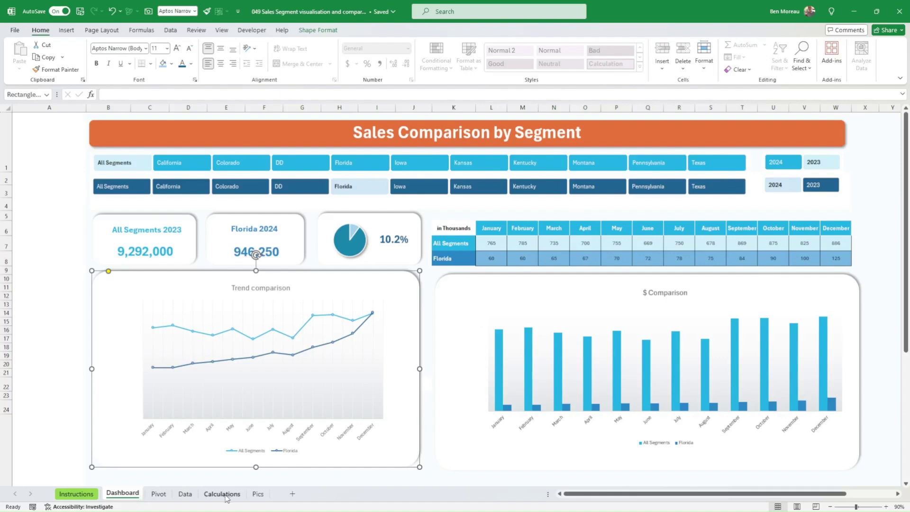
left_click(442, 215)
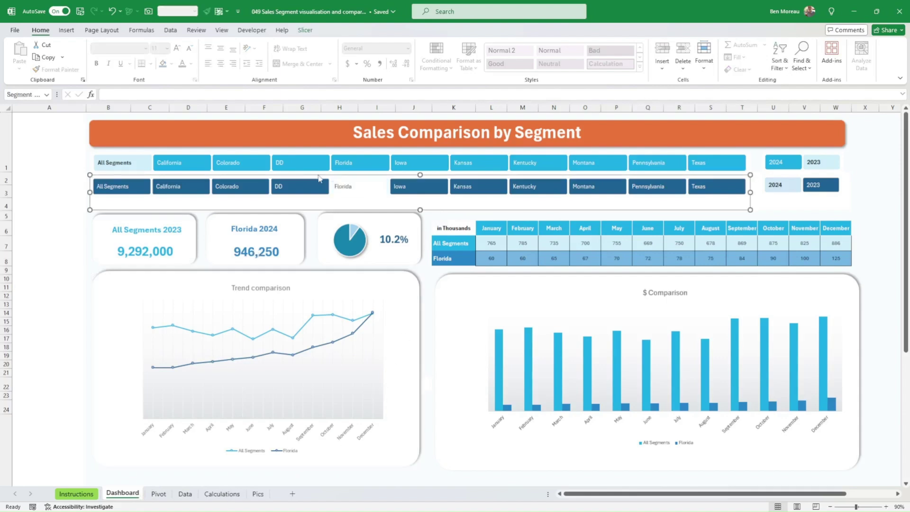
left_click(56, 201)
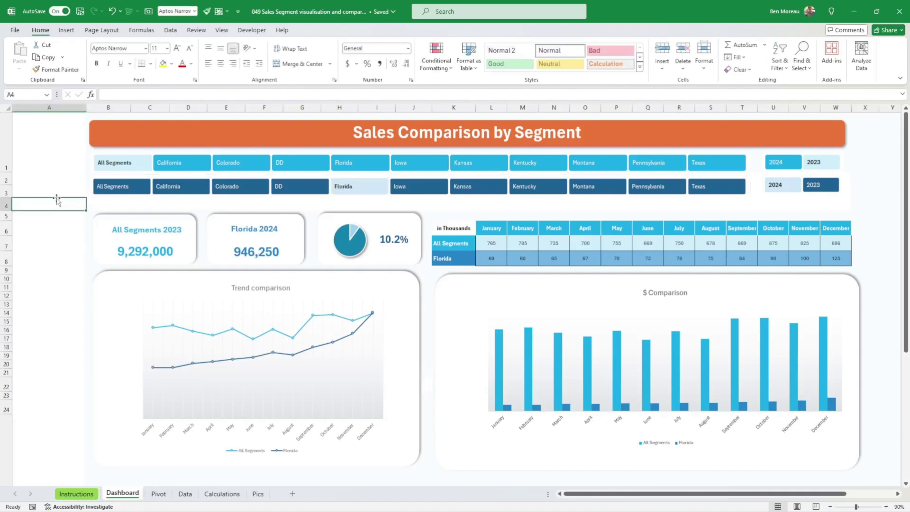
Review the monthly segment tables on the Data sheet and return to the Dashboard sheet.
left_click(185, 493)
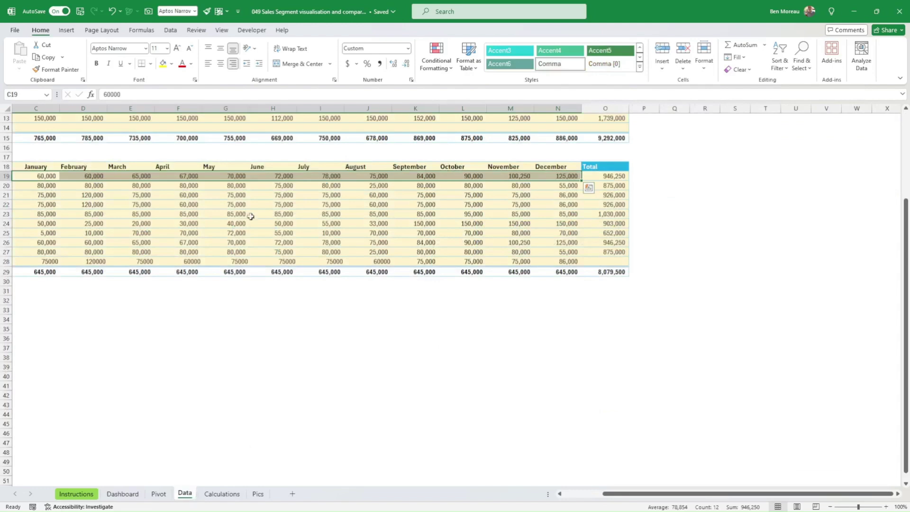
scroll(251, 216, "up", 3)
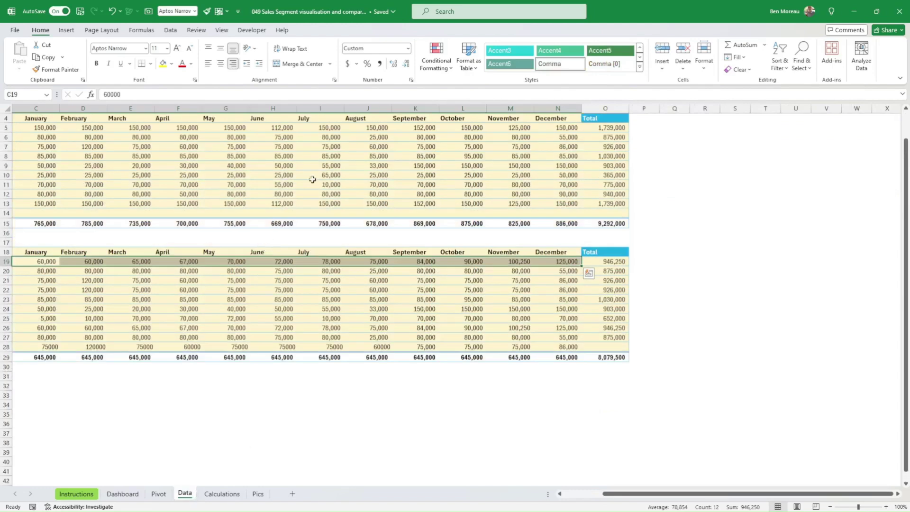
left_click(127, 494)
left_click(80, 396)
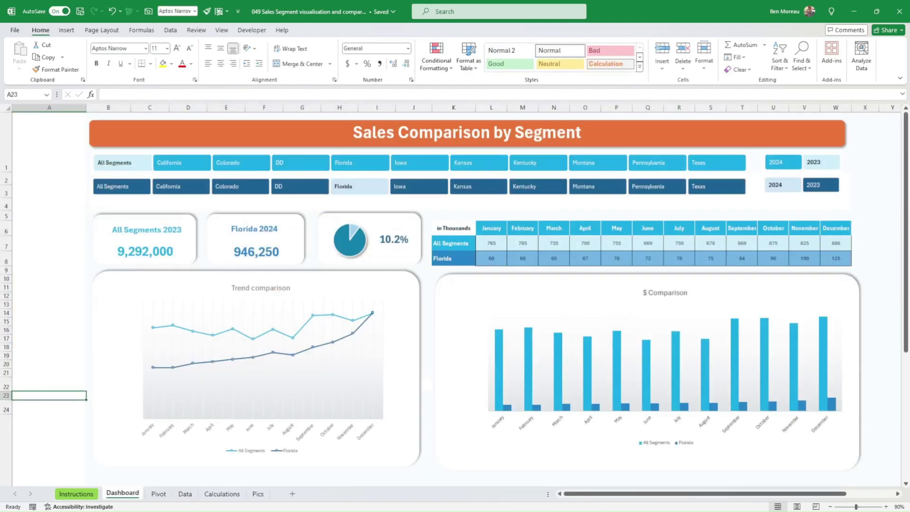